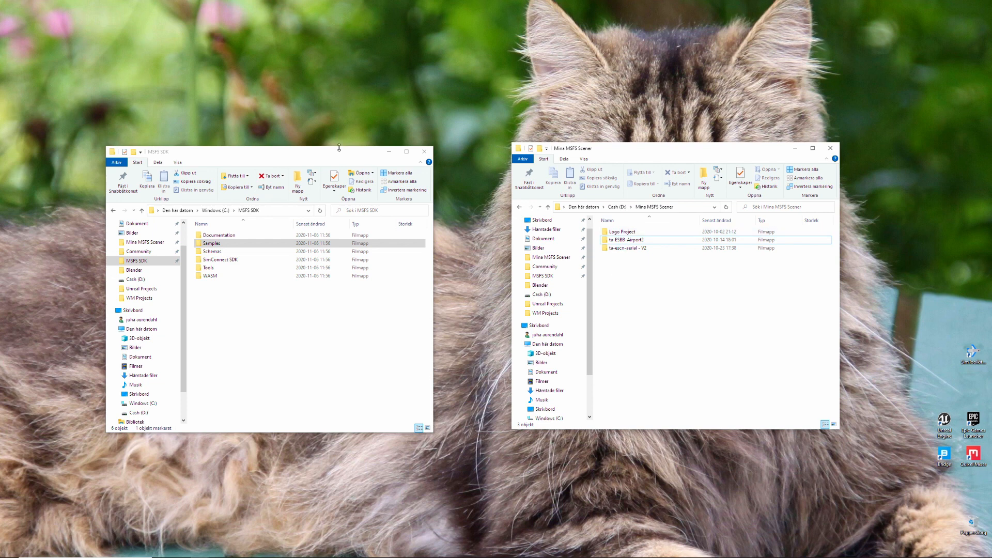
# - Copy the SimpleAircraft folder from the MSFS SDK Samples folder into the Mina MSFS Scener folder
pyautogui.moveTo(336, 158); pyautogui.dragTo(347, 154)
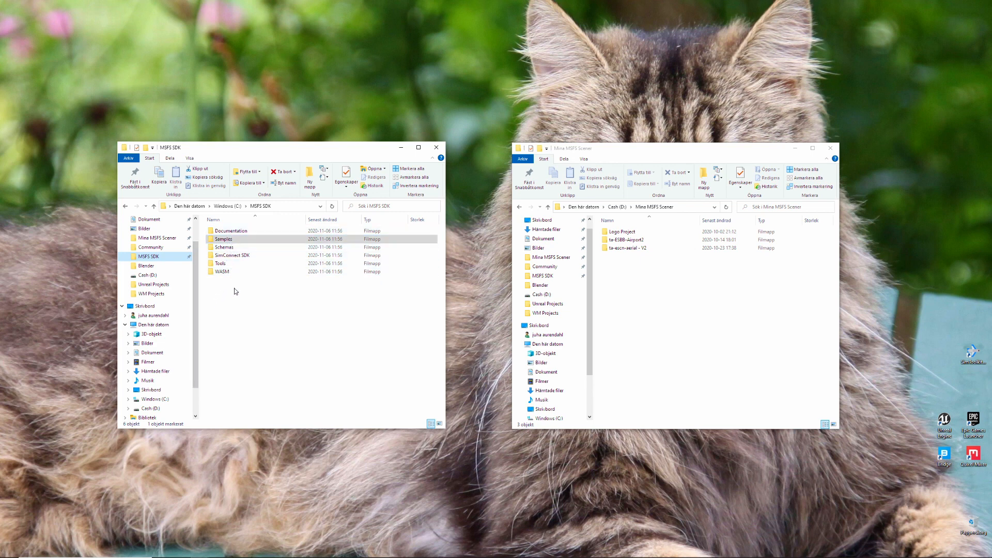
pyautogui.doubleClick(225, 239)
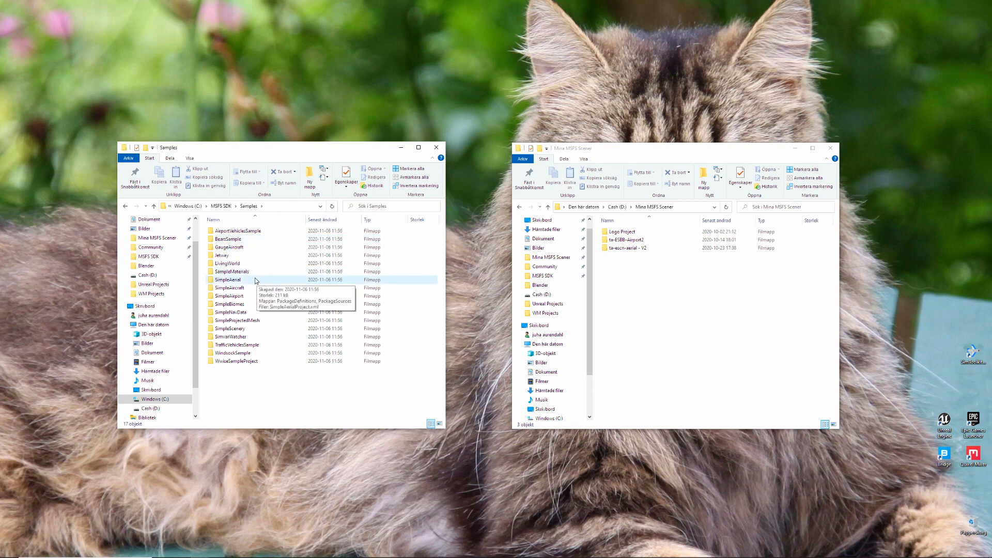
pyautogui.click(230, 290)
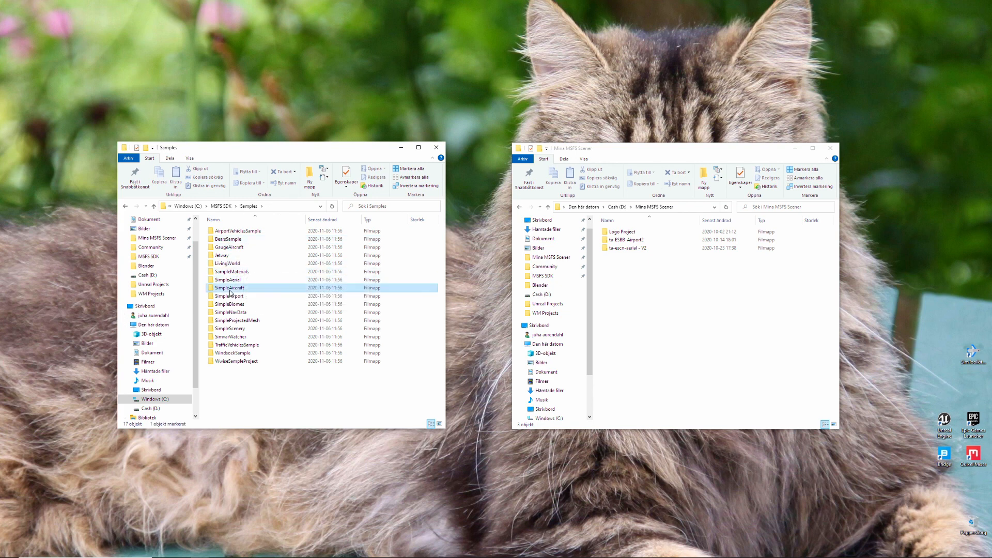
pyautogui.moveTo(230, 291); pyautogui.dragTo(620, 315)
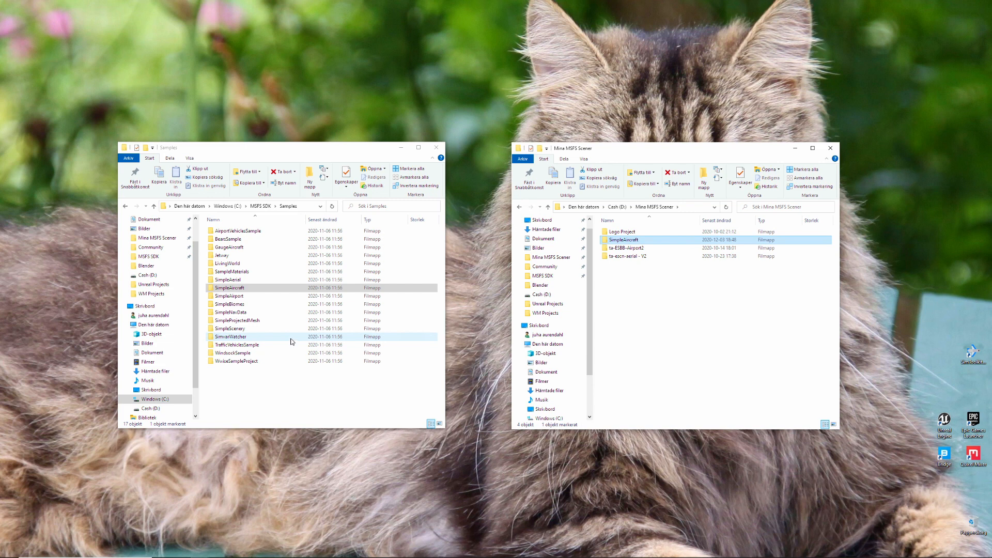
# - Close the Samples folder window and open the copied SimpleAircraft folder in Mina MSFS Scener
pyautogui.click(275, 144)
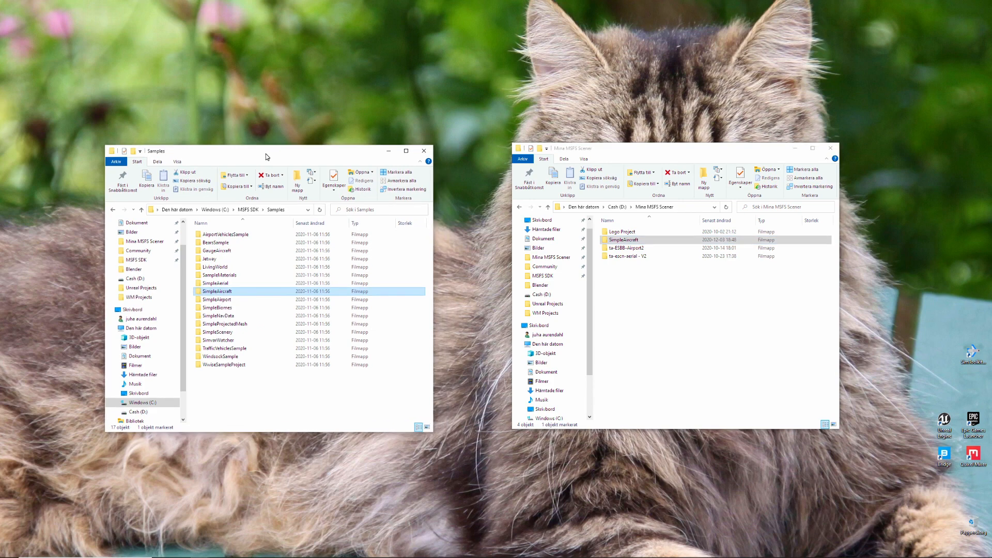
pyautogui.click(436, 147)
pyautogui.moveTo(664, 155); pyautogui.dragTo(683, 165)
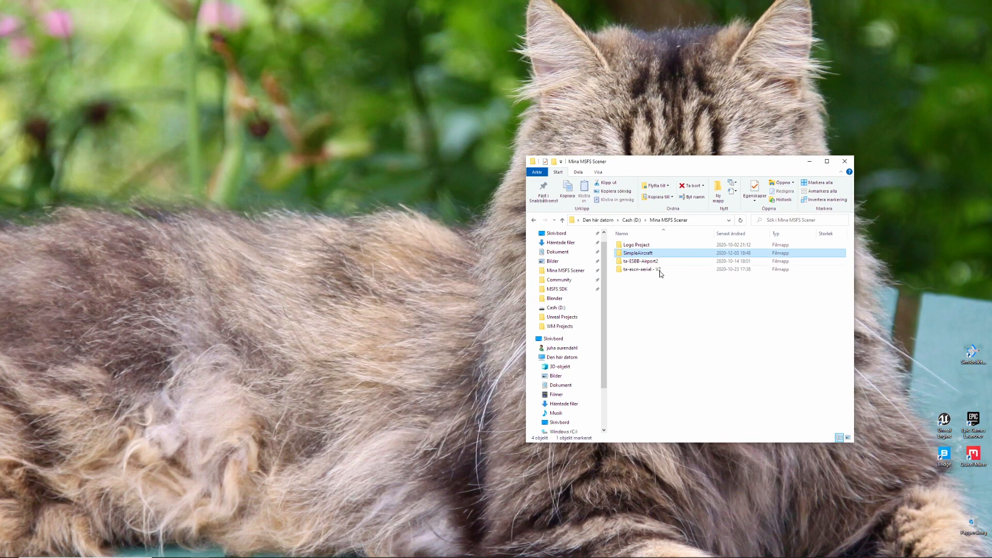
pyautogui.doubleClick(620, 253)
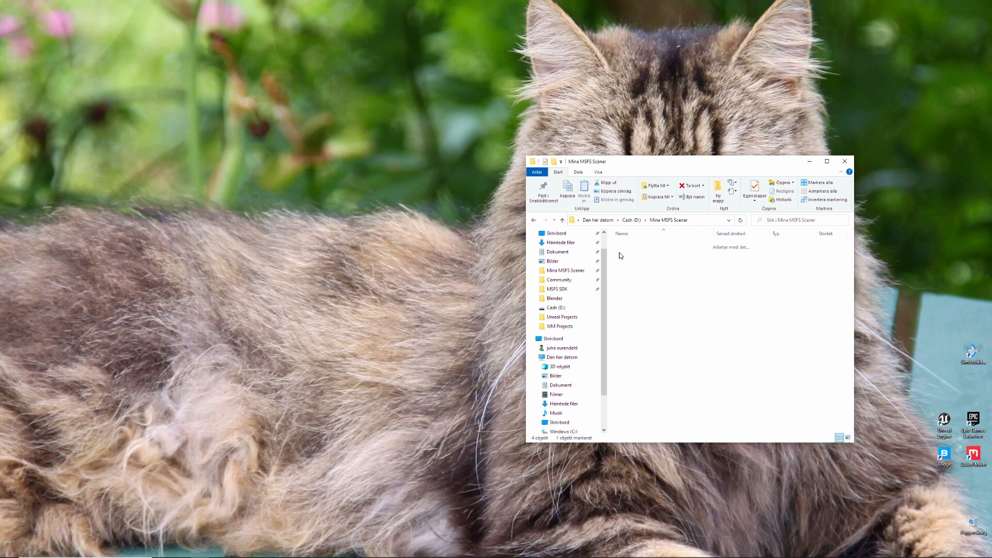
pyautogui.moveTo(704, 172); pyautogui.dragTo(598, 207)
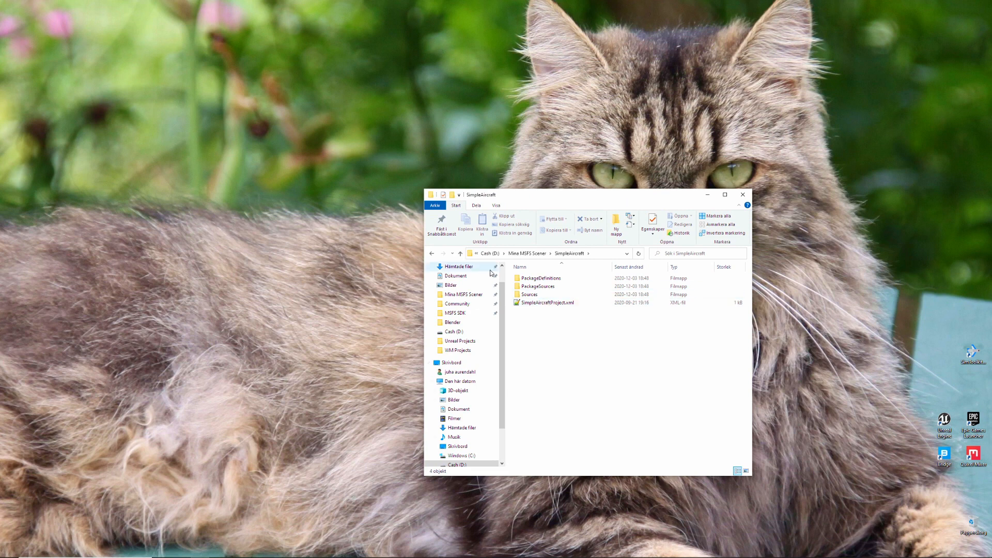
pyautogui.click(432, 254)
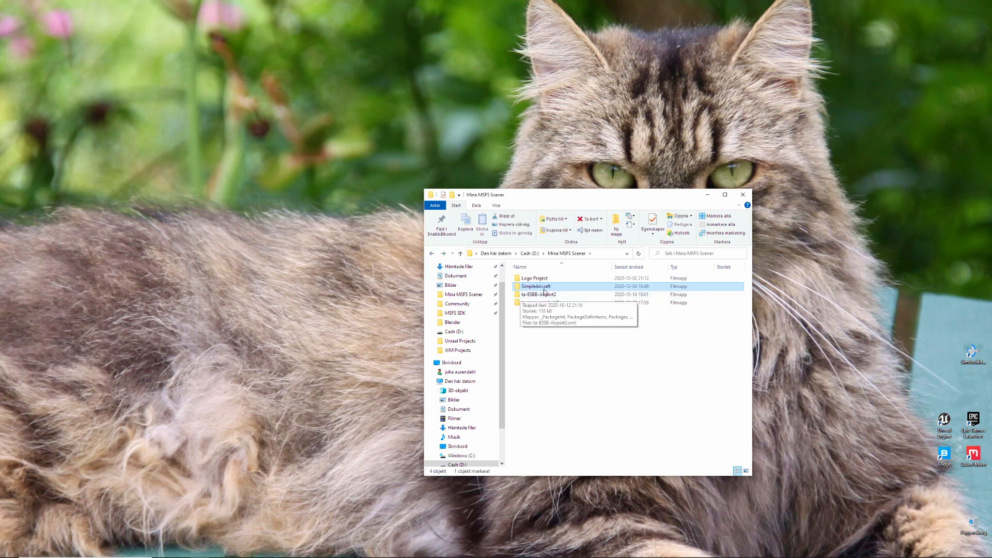
pyautogui.doubleClick(534, 290)
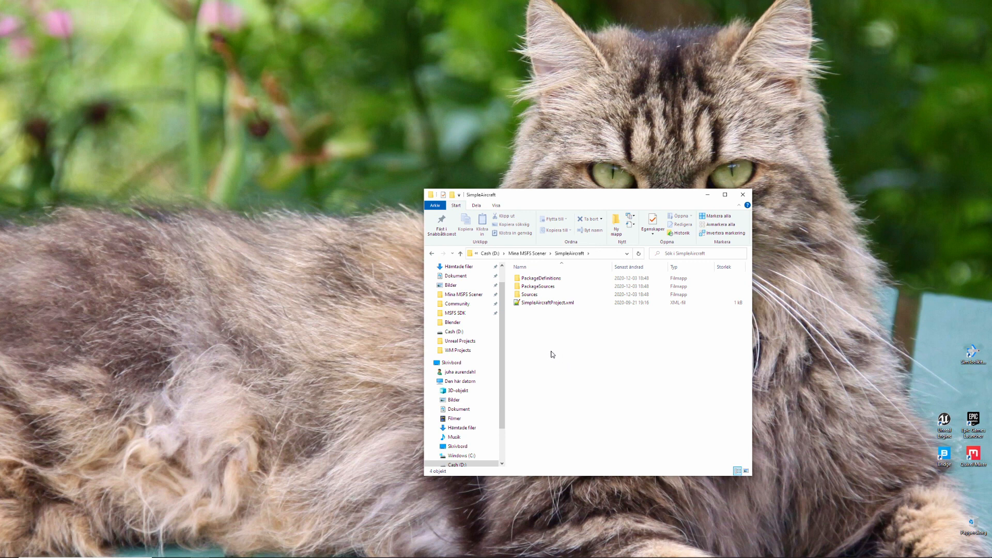
# - Review the SimpleAircraft folder's contents: SimpleAircraftProject.xml, PackageDefinitions, PackageSources and Sources
pyautogui.click(541, 306)
pyautogui.click(529, 305)
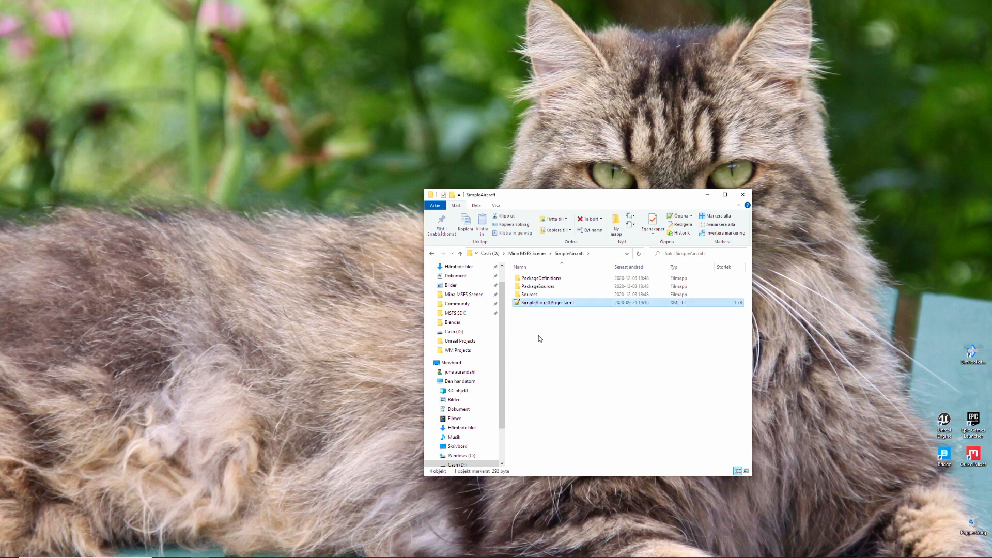
pyautogui.click(542, 280)
pyautogui.click(540, 287)
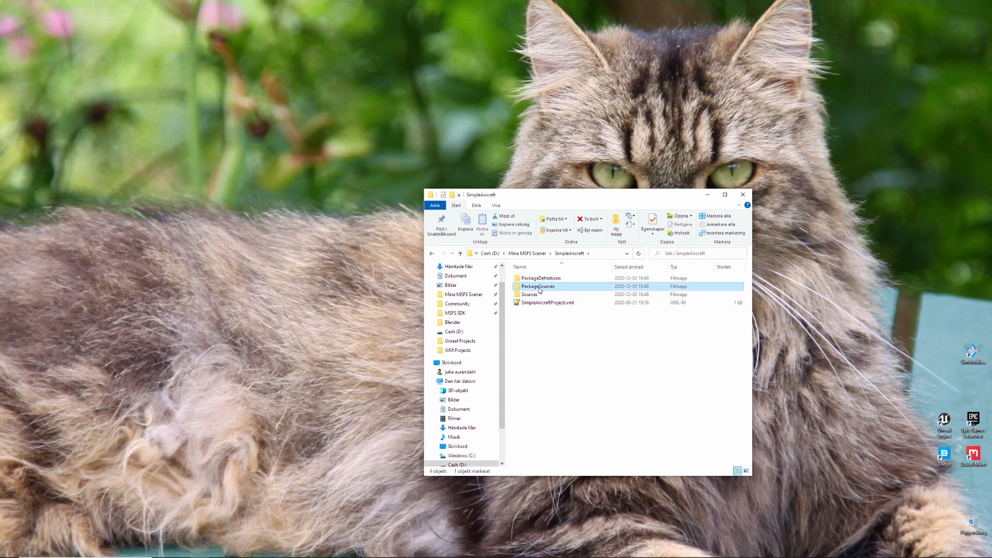
pyautogui.click(535, 297)
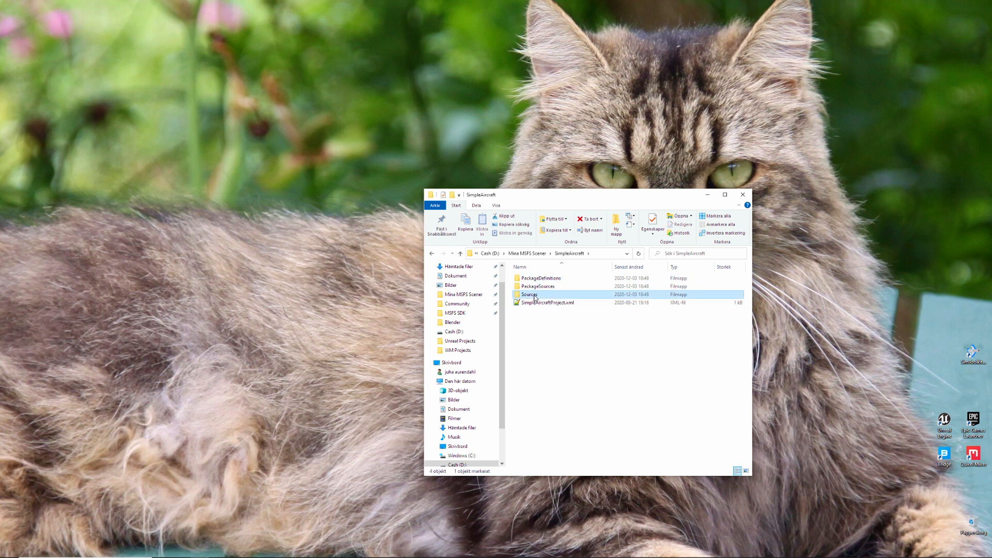
pyautogui.click(522, 299)
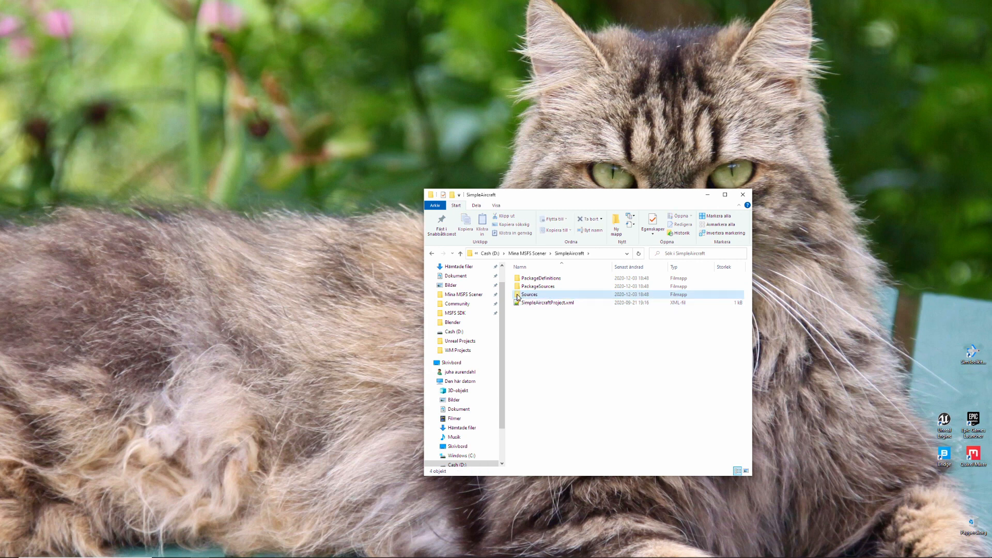
# - Examine the files in the Sources > Art > Max subfolder and return to the SimpleAircraft folder
pyautogui.doubleClick(518, 296)
pyautogui.doubleClick(522, 279)
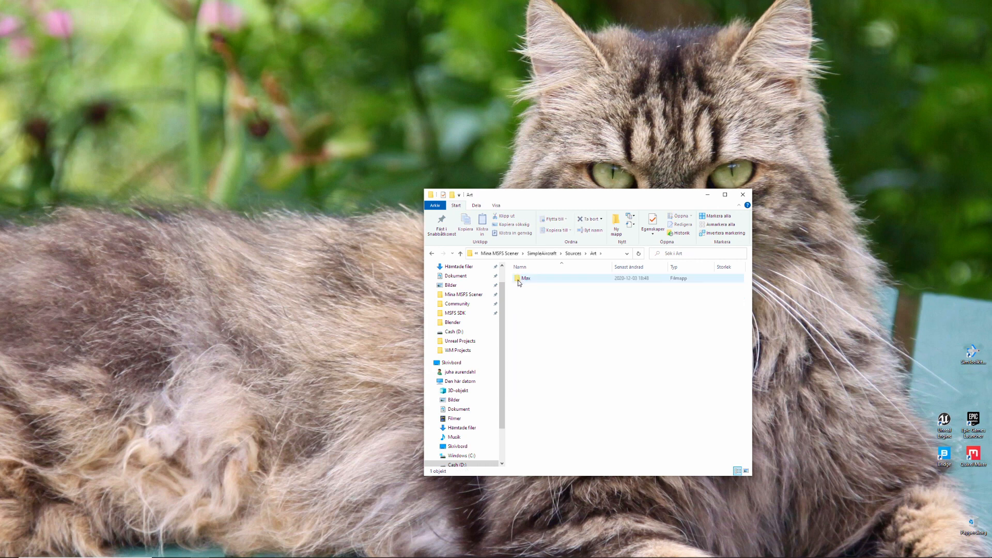
pyautogui.doubleClick(520, 279)
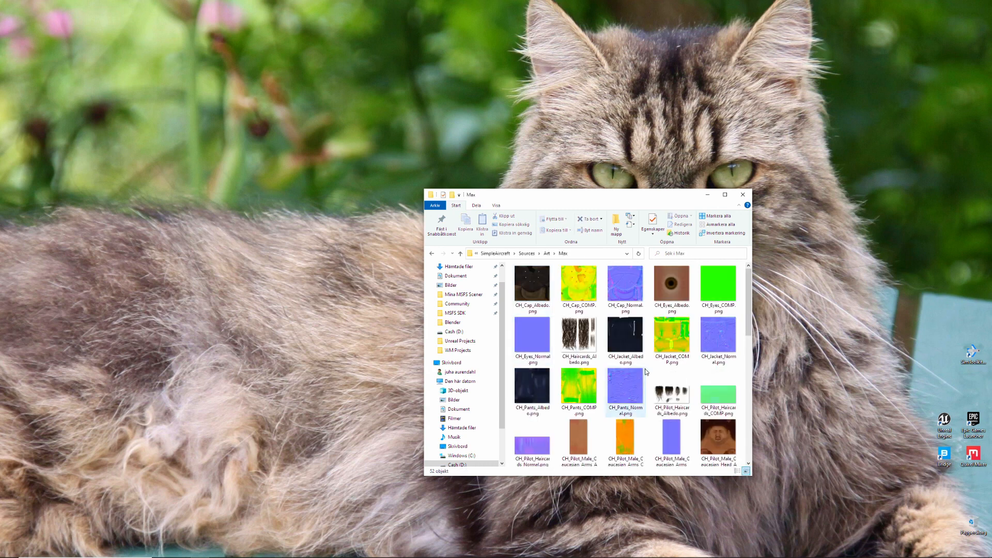
pyautogui.scroll(-5, 645, 368)
pyautogui.scroll(10, 644, 368)
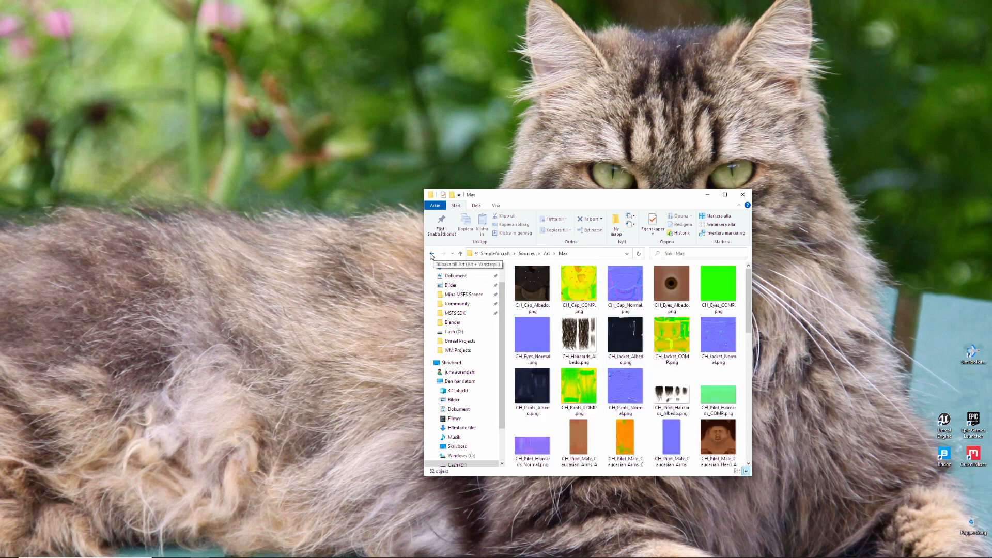
pyautogui.click(431, 253)
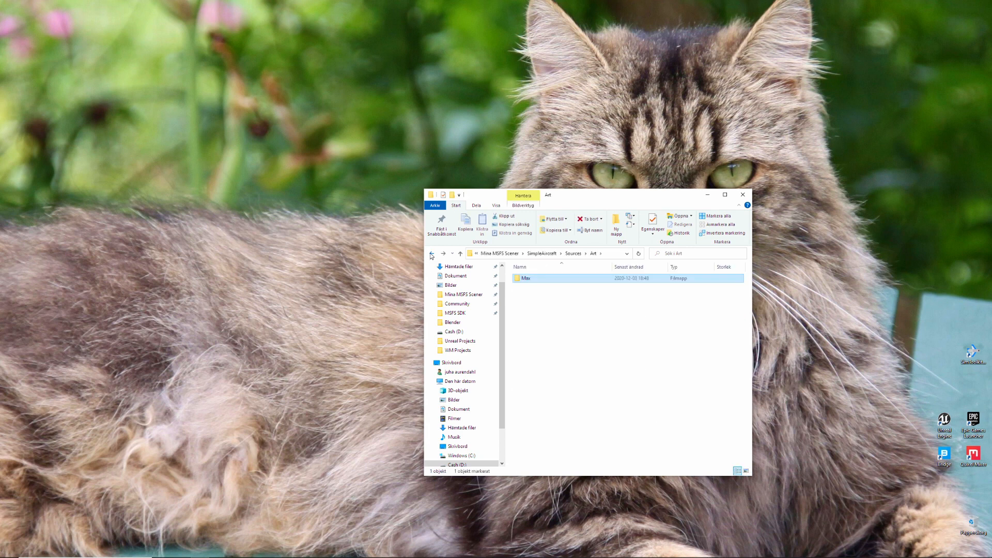
pyautogui.click(431, 254)
pyautogui.click(431, 254)
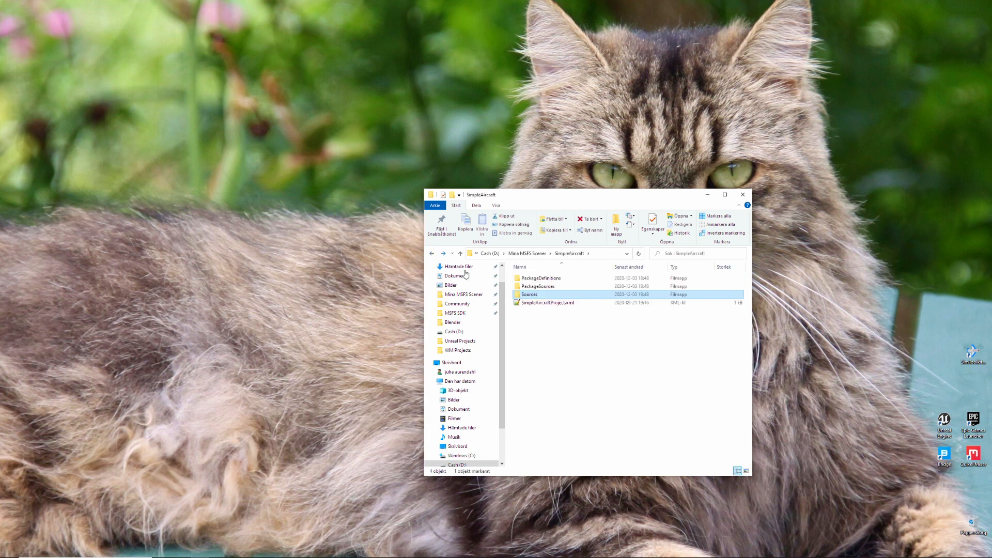
# - Move the SimpleAircraft folder window aside and switch to Microsoft Flight Simulator
pyautogui.moveTo(628, 196); pyautogui.dragTo(617, 167)
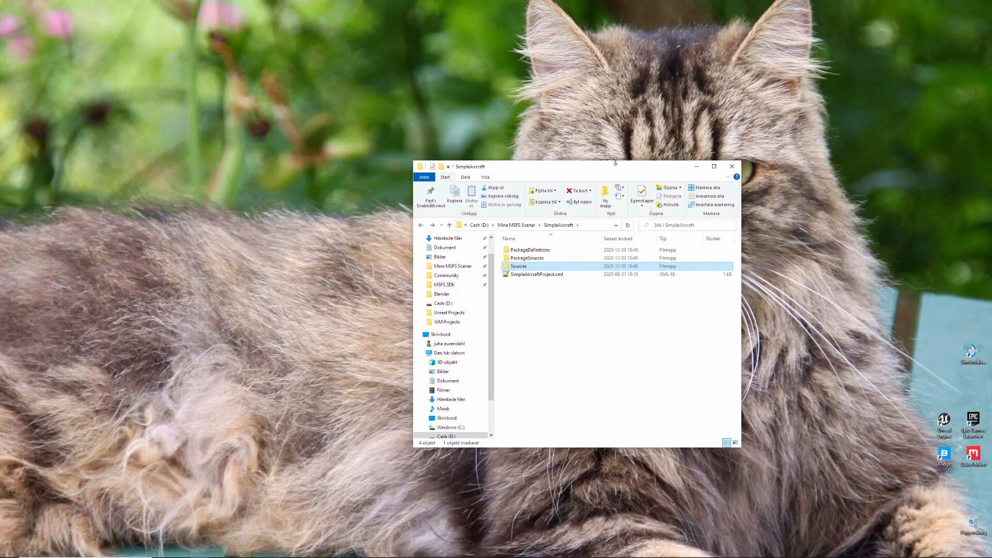
pyautogui.moveTo(607, 169); pyautogui.dragTo(759, 156)
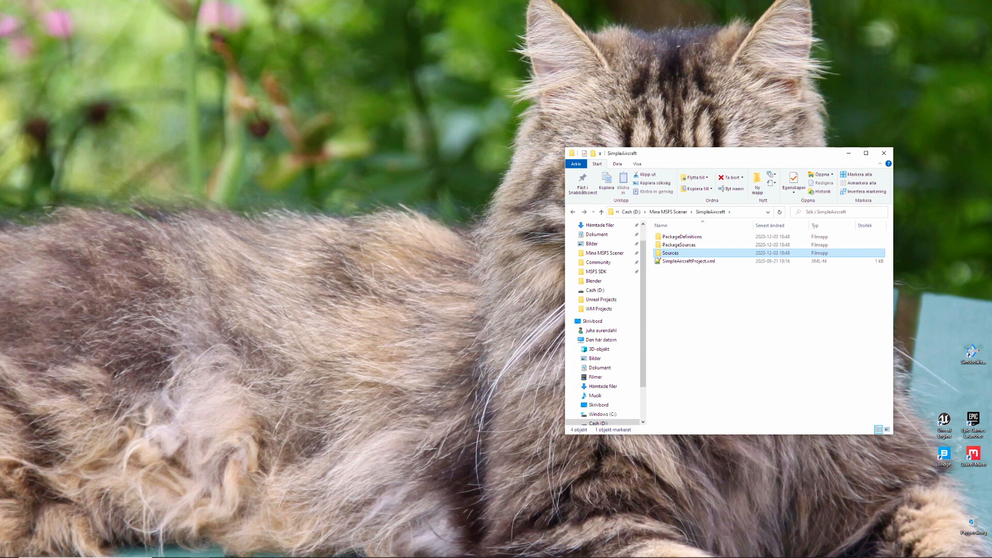
pyautogui.click(276, 550)
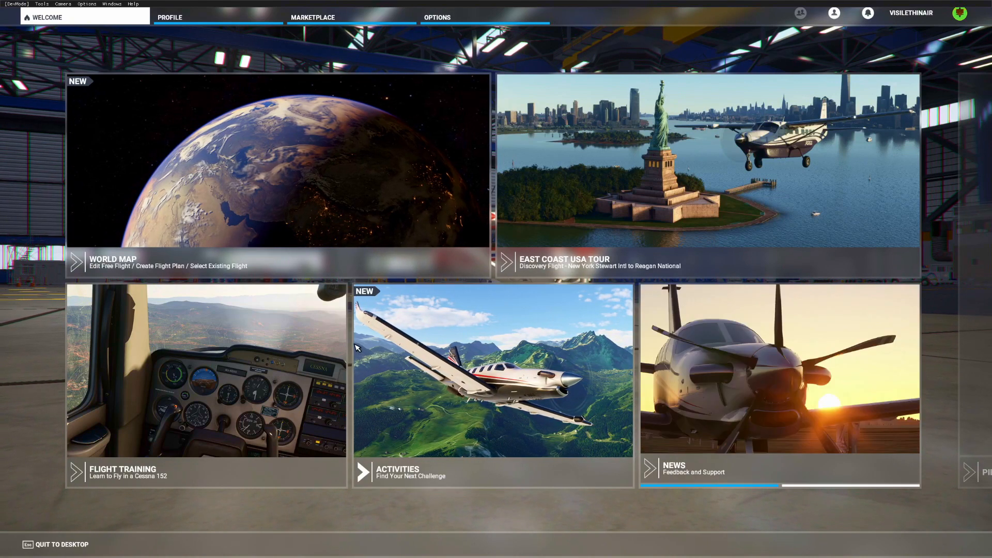
# - Check the Developer Mode setting in the general options and look over the developer Help entries for the SDK
pyautogui.click(450, 17)
pyautogui.click(121, 470)
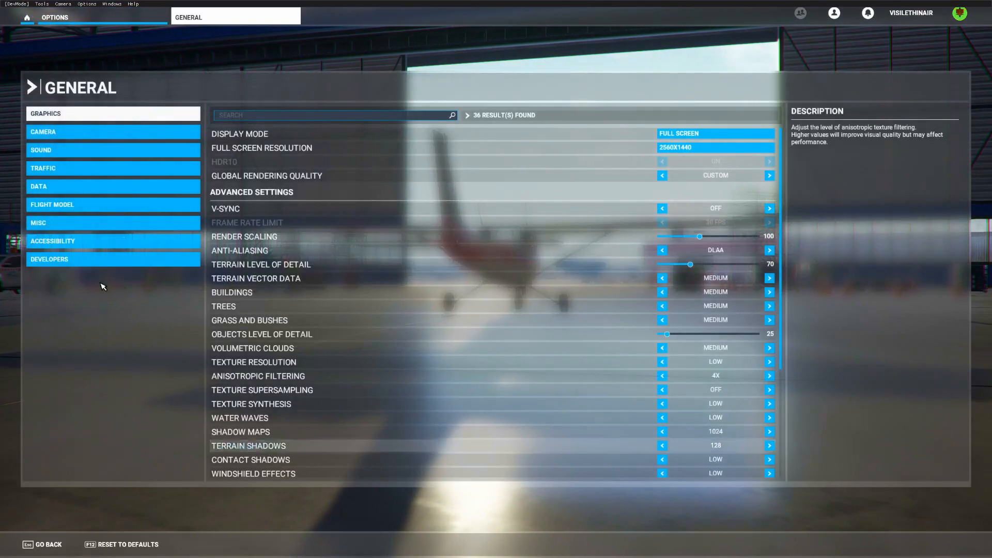
pyautogui.click(89, 259)
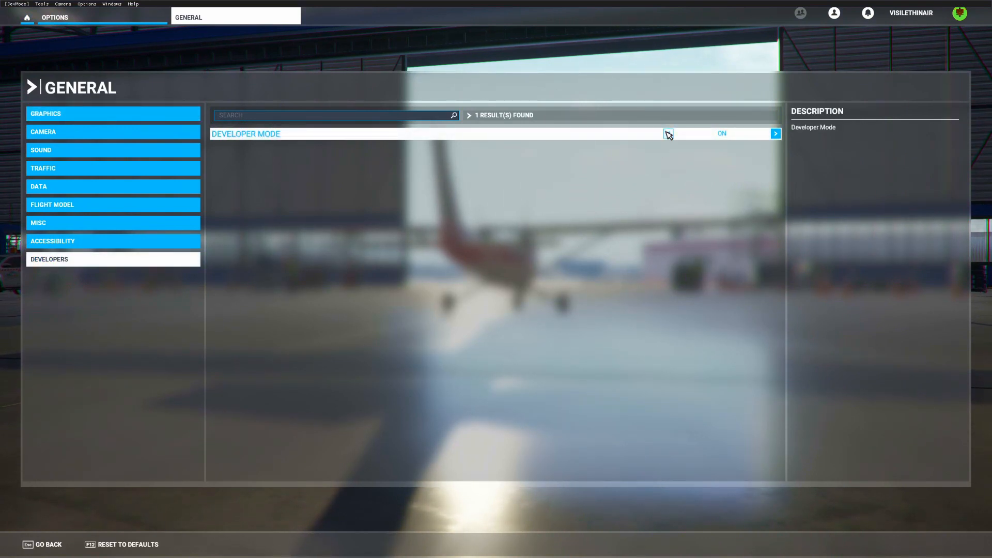
pyautogui.click(56, 545)
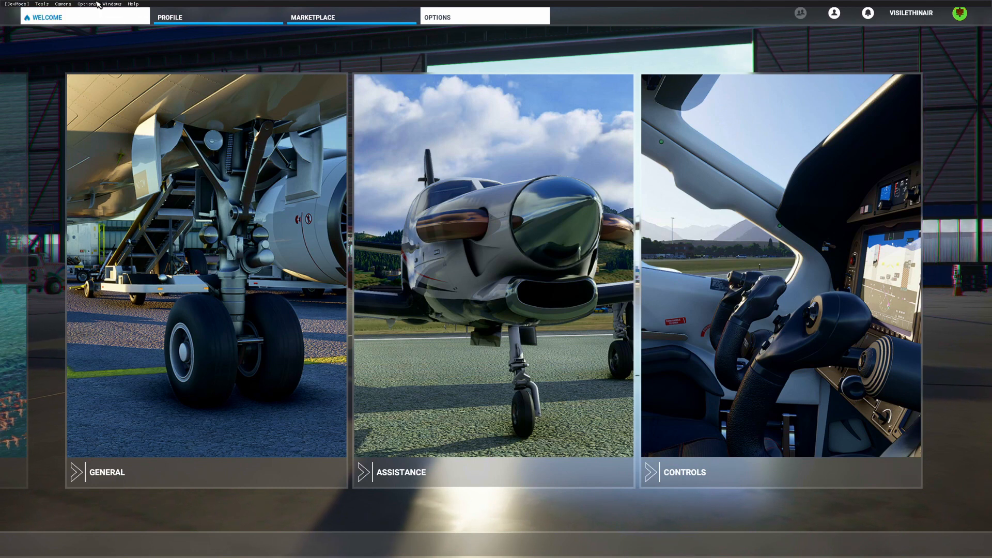
pyautogui.click(133, 4)
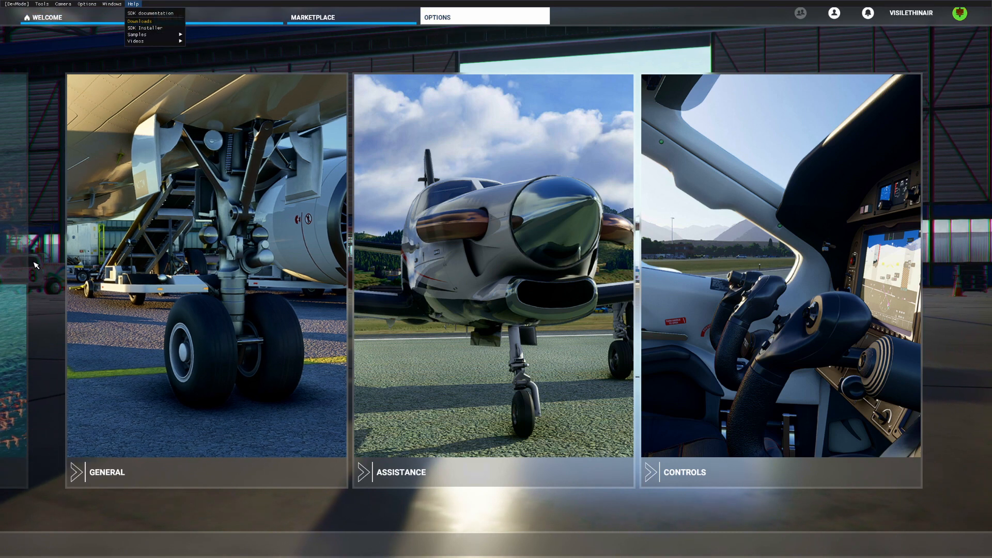
pyautogui.click(12, 281)
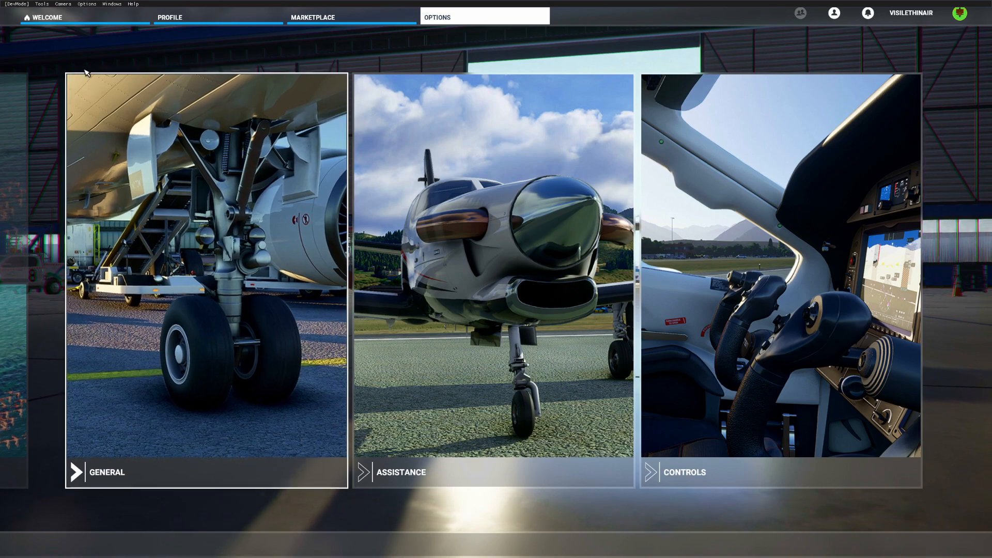
# - Open the World Map and set runway 29 of KSTL Lambert-St Louis Intl as the departure
pyautogui.click(29, 18)
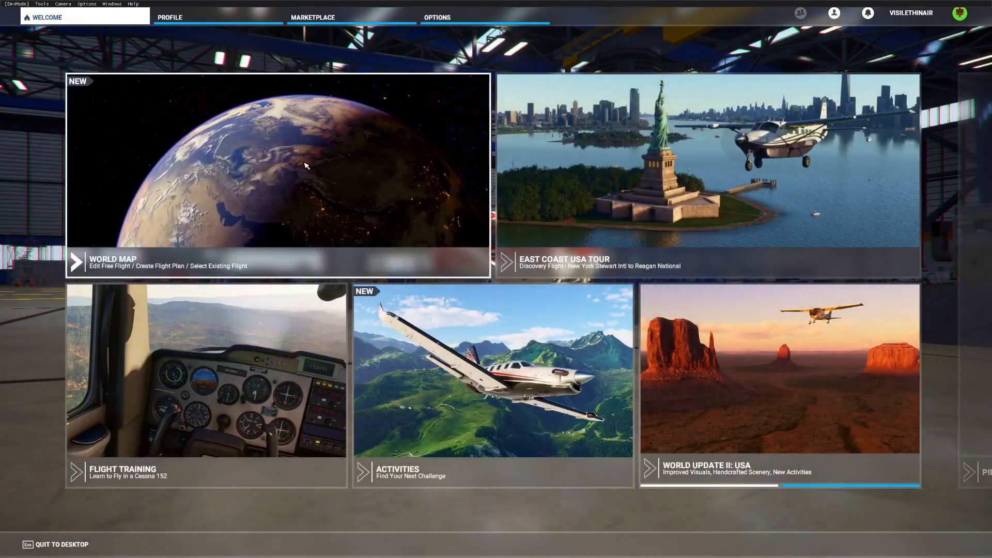
pyautogui.click(249, 174)
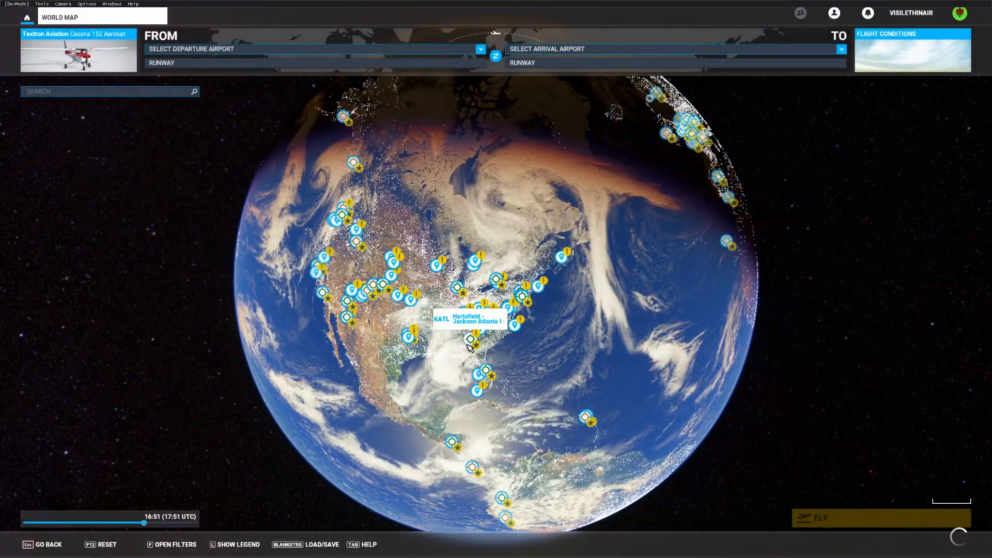
pyautogui.scroll(10, 450, 293)
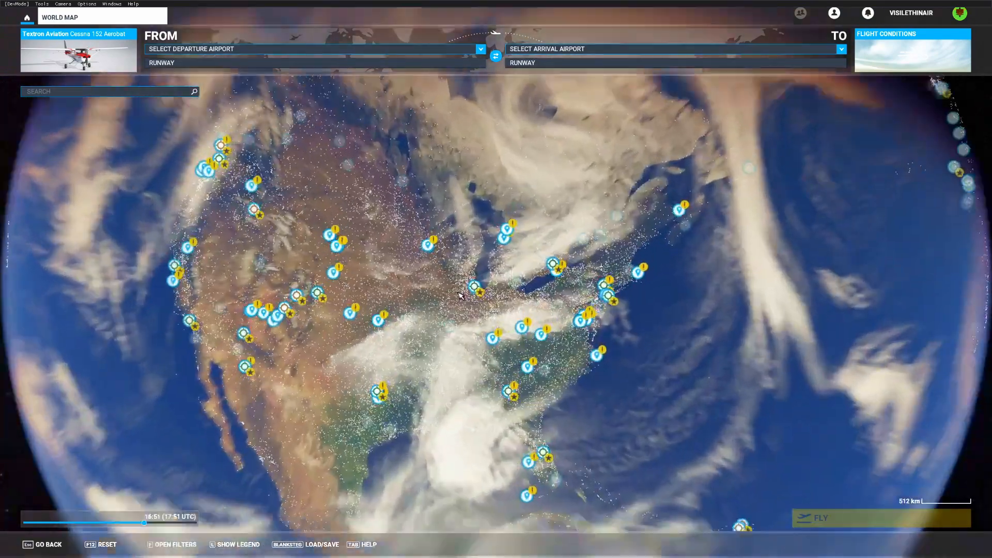
pyautogui.scroll(8, 432, 314)
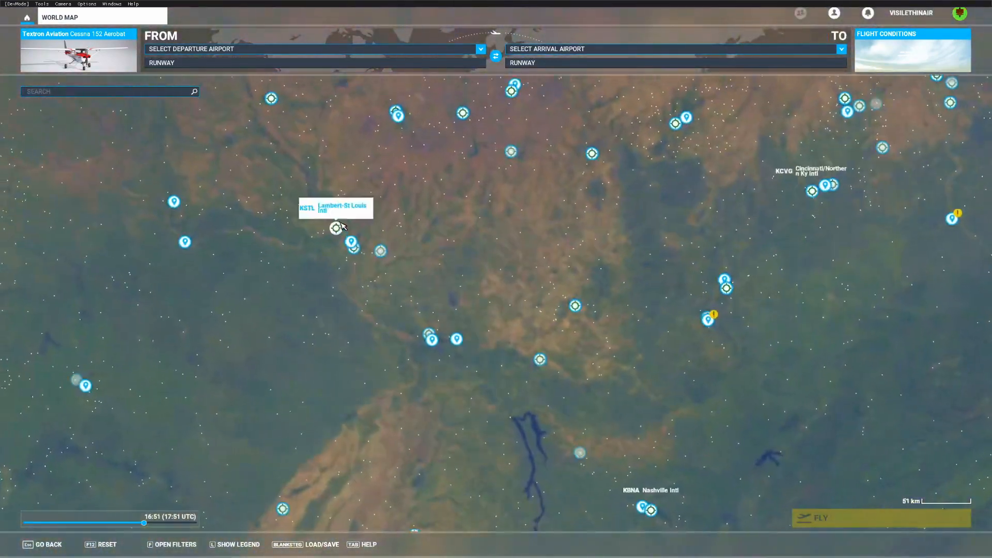
pyautogui.scroll(10, 434, 312)
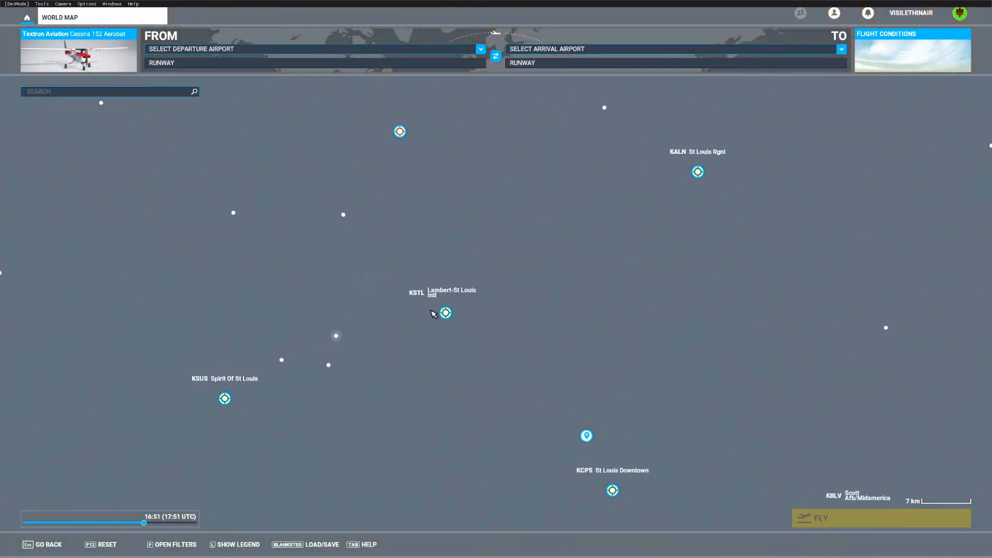
pyautogui.scroll(3, 423, 362)
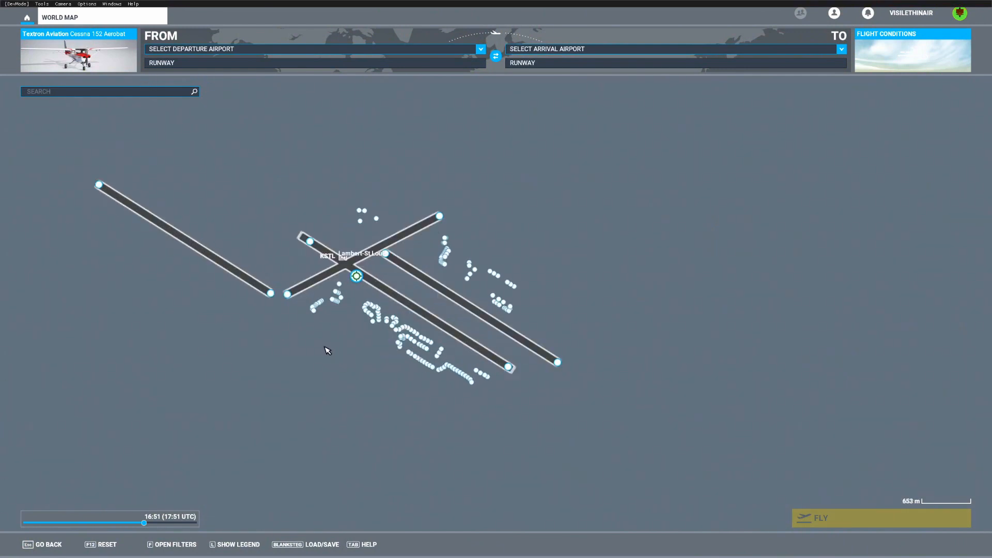
pyautogui.click(270, 289)
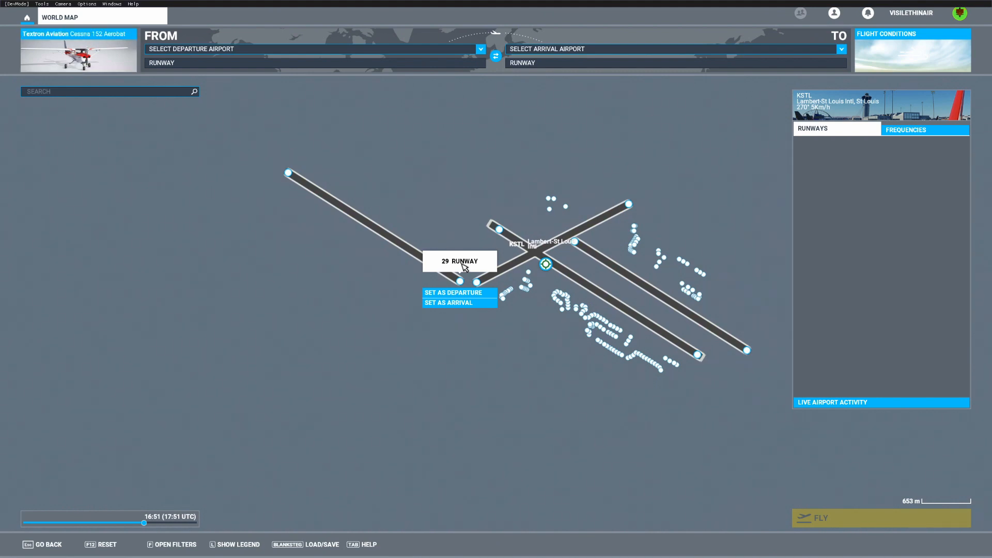
pyautogui.click(456, 293)
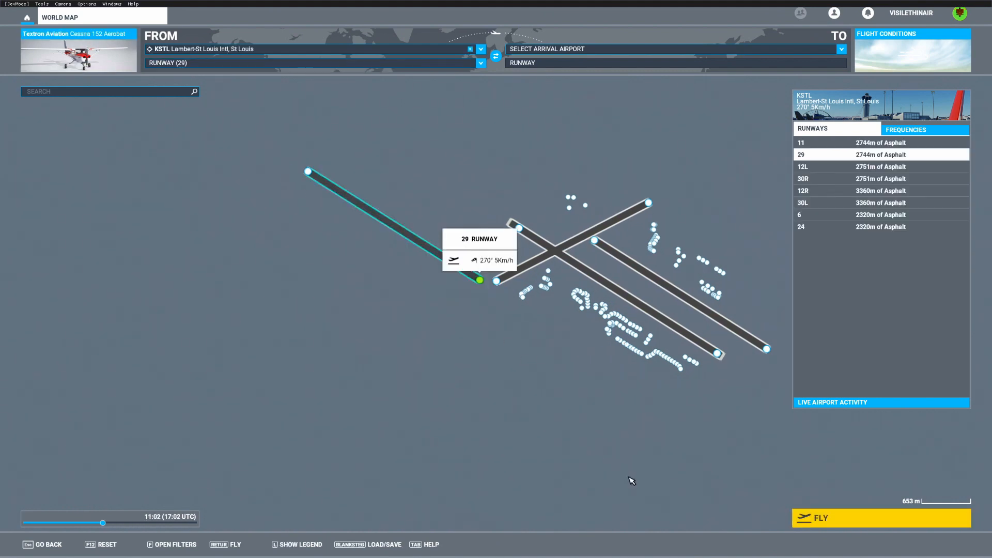
# - Start the flight and, while it loads, bring up the SimpleAircraft folder and select SimpleAircraftProject.xml
pyautogui.click(829, 517)
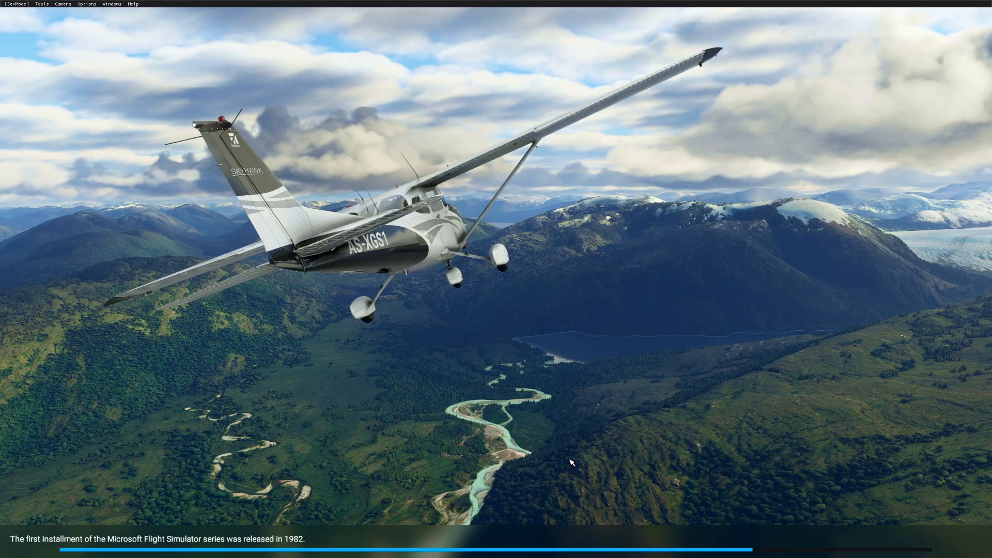
pyautogui.press('super')
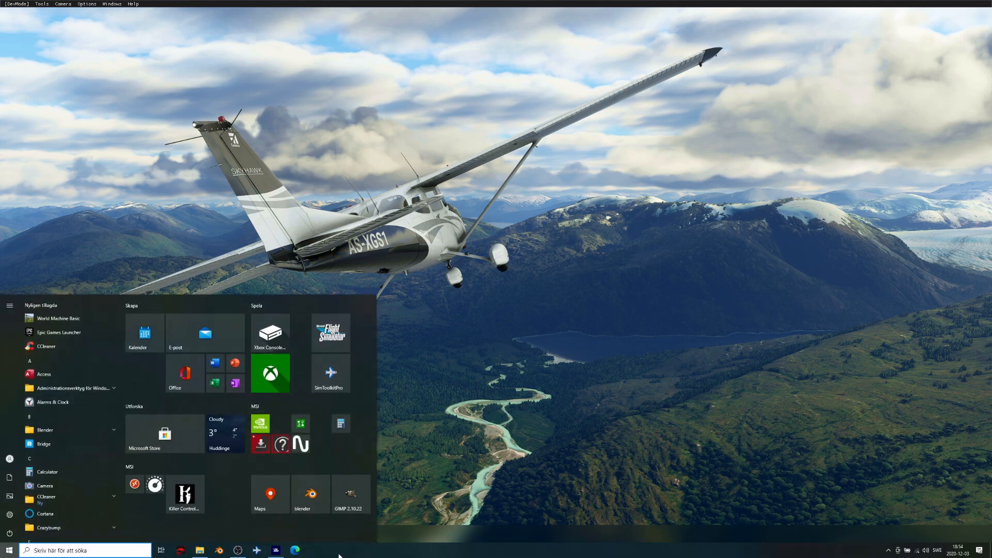
pyautogui.click(202, 551)
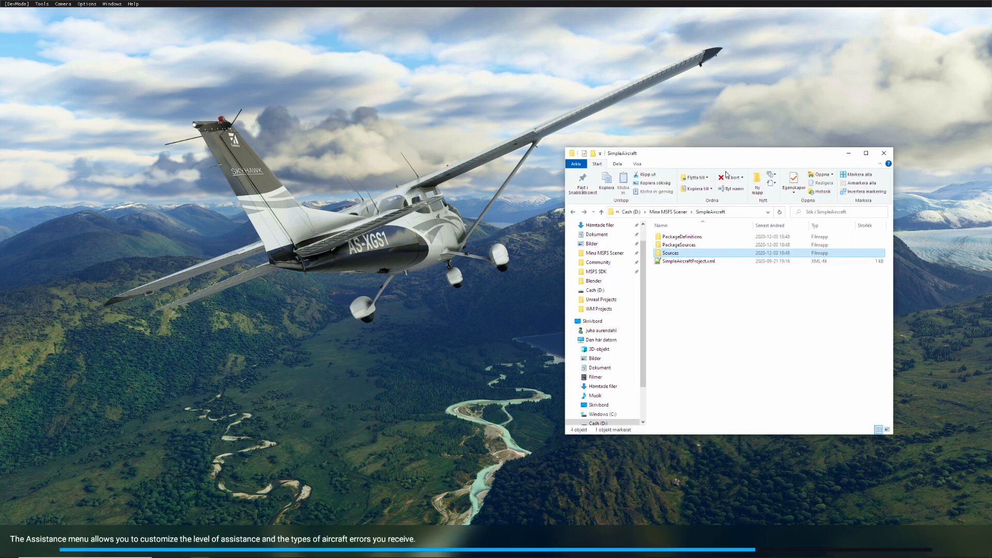
pyautogui.moveTo(733, 156); pyautogui.dragTo(582, 224)
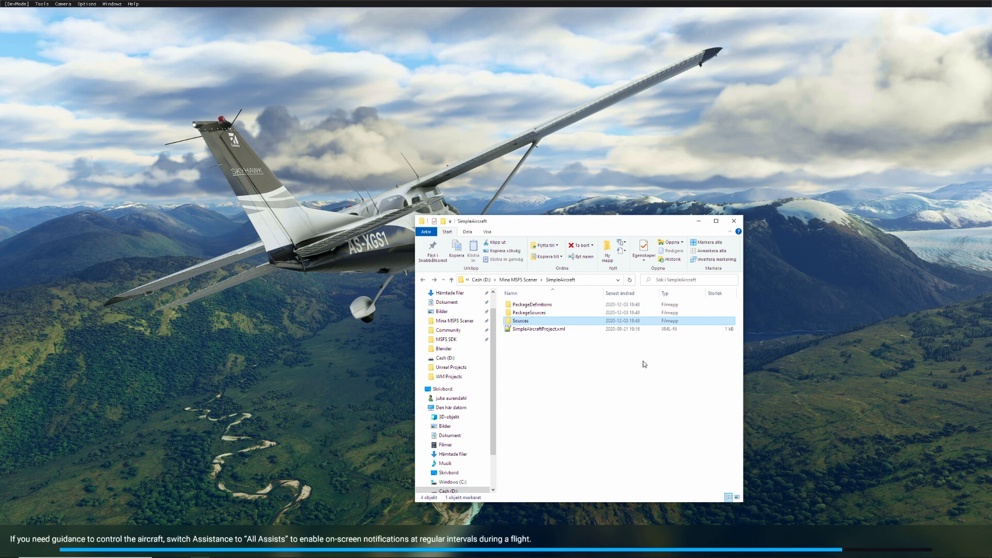
pyautogui.click(559, 330)
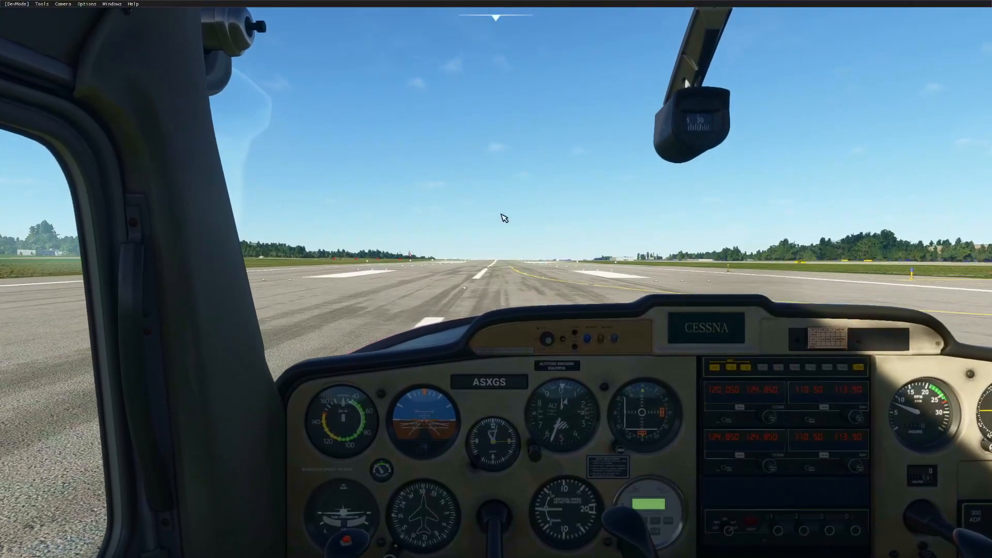
# - Switch the flight camera to the external view of the aircraft and close the camera settings
pyautogui.moveTo(425, 33)
pyautogui.click(381, 34)
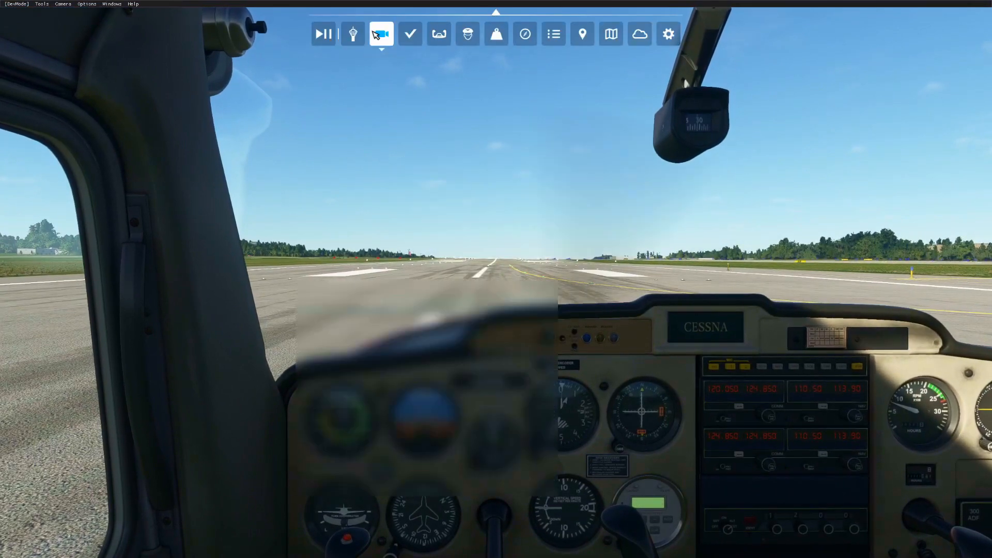
pyautogui.click(408, 298)
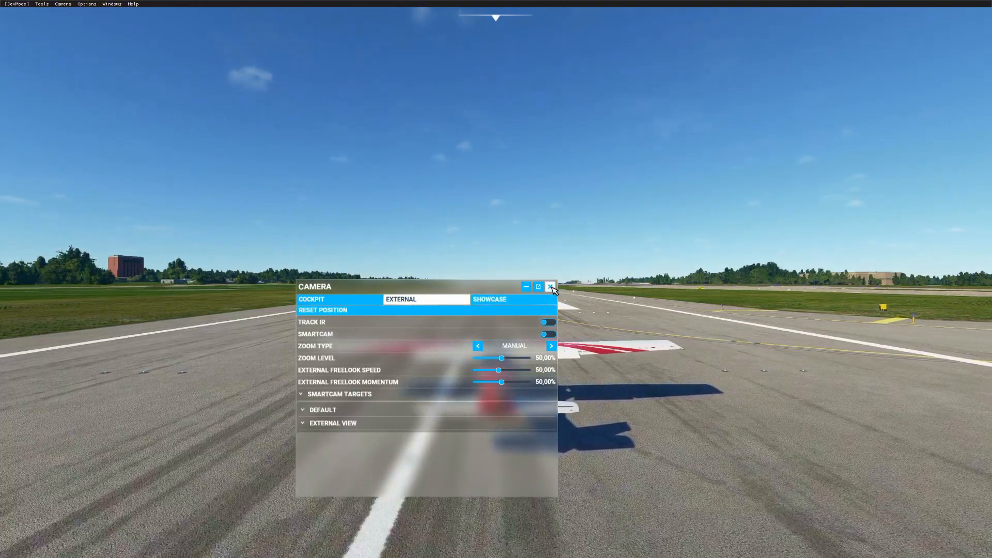
pyautogui.click(551, 287)
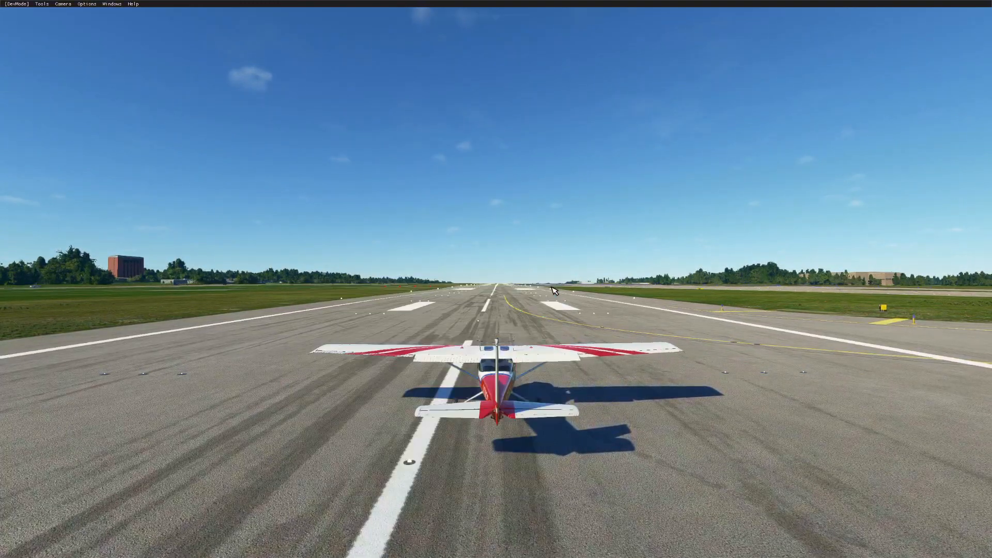
pyautogui.moveTo(460, 449)
pyautogui.mouseDown(button='right')
pyautogui.moveTo(408, 450)
pyautogui.moveTo(356, 496)
pyautogui.moveTo(480, 491)
pyautogui.moveTo(626, 424)
pyautogui.moveTo(467, 439)
pyautogui.moveTo(476, 443)
pyautogui.mouseUp(button='right')
# - Open the developer project SimpleAircraftProject.xml from the SimpleAircraft folder
pyautogui.click(16, 3)
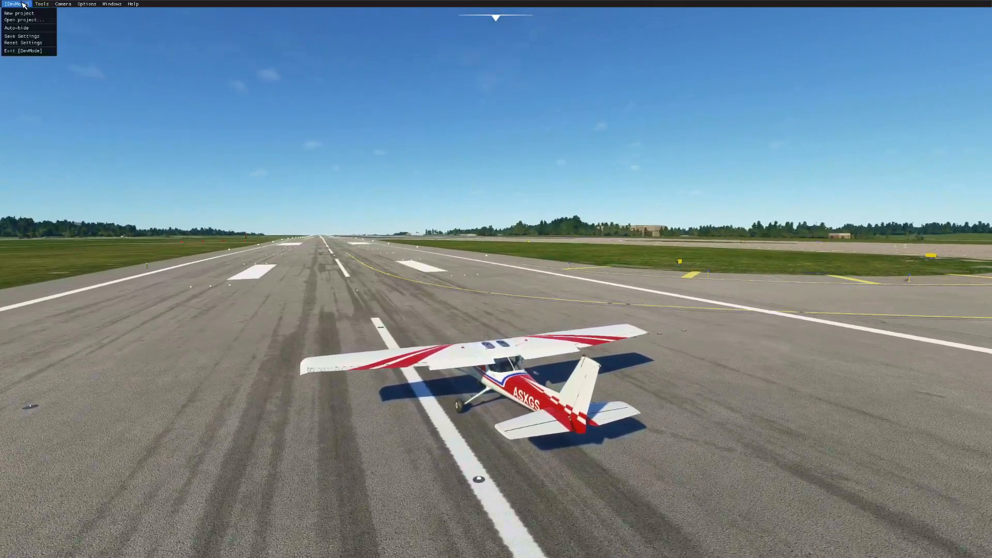
pyautogui.click(25, 19)
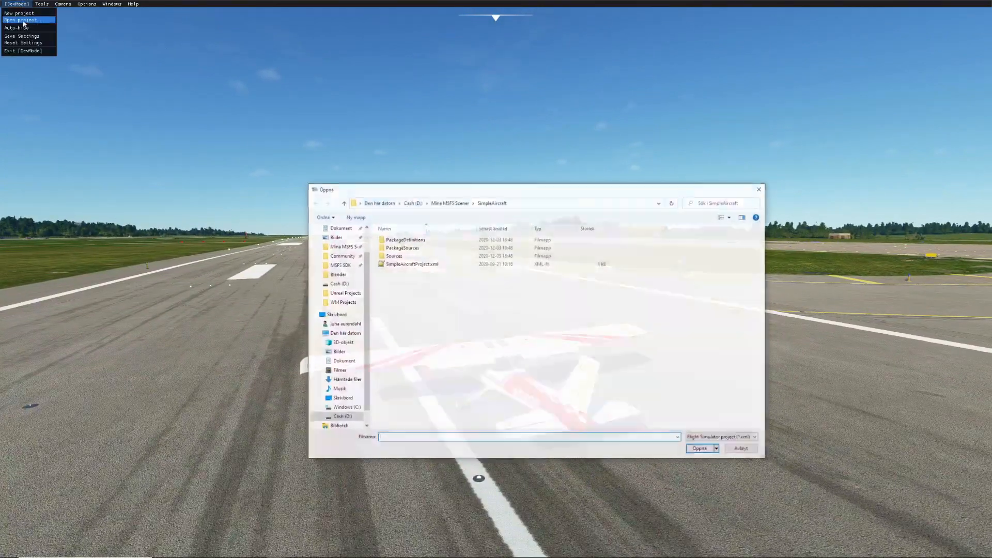
pyautogui.click(411, 265)
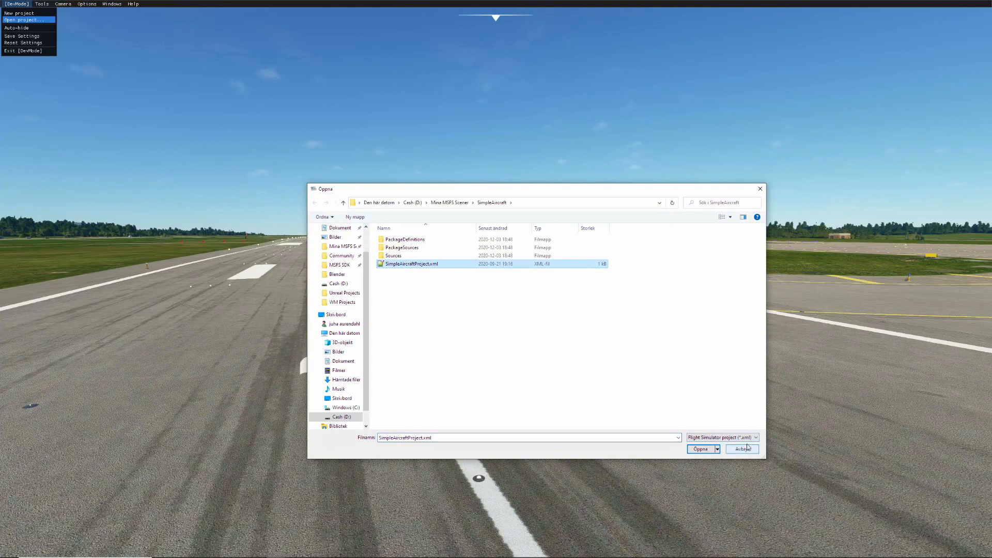
pyautogui.click(701, 449)
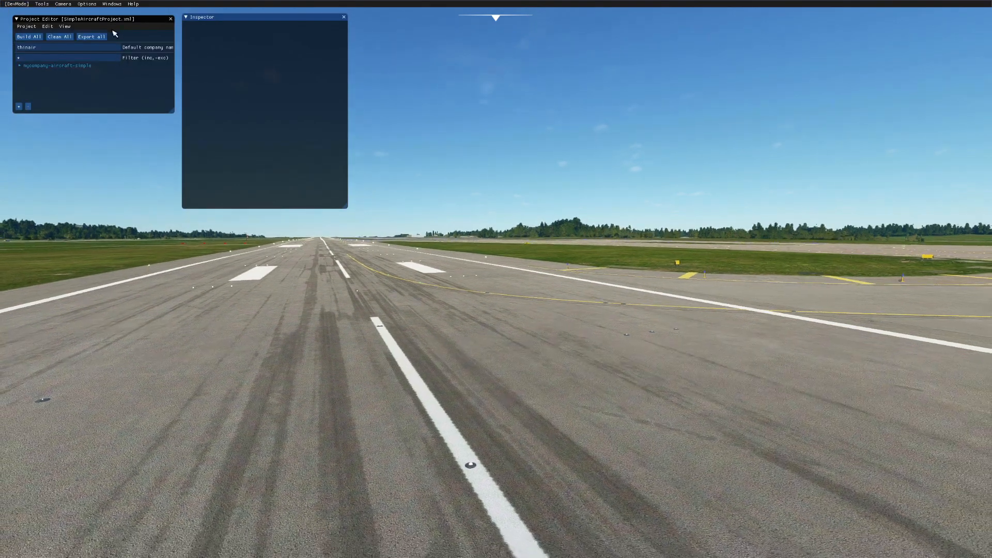
# - Expand the mycompany-aircraft-simple package and size the Inspector to show all its properties beside the Project Editor
pyautogui.moveTo(115, 33); pyautogui.dragTo(116, 36)
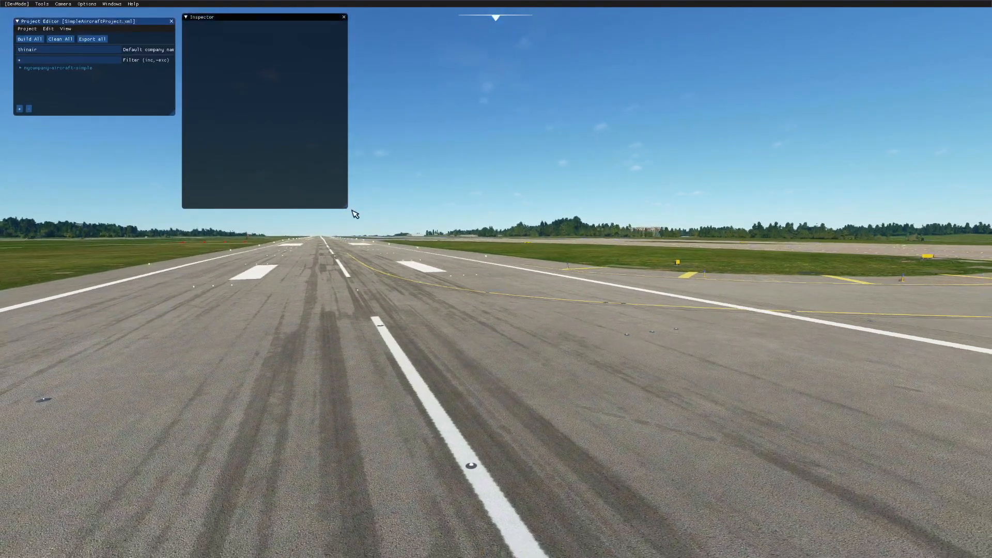
pyautogui.moveTo(346, 207); pyautogui.dragTo(341, 122)
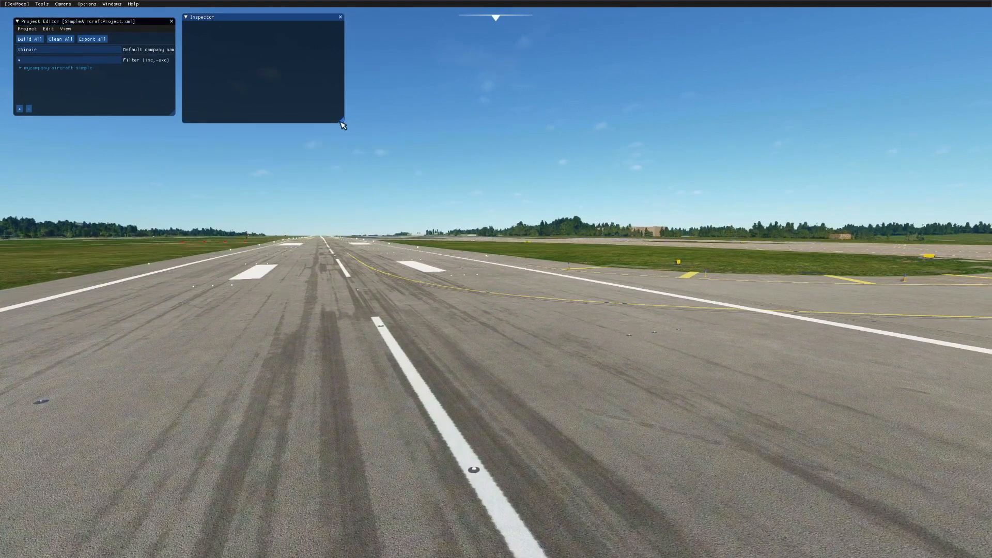
pyautogui.click(73, 67)
pyautogui.click(21, 67)
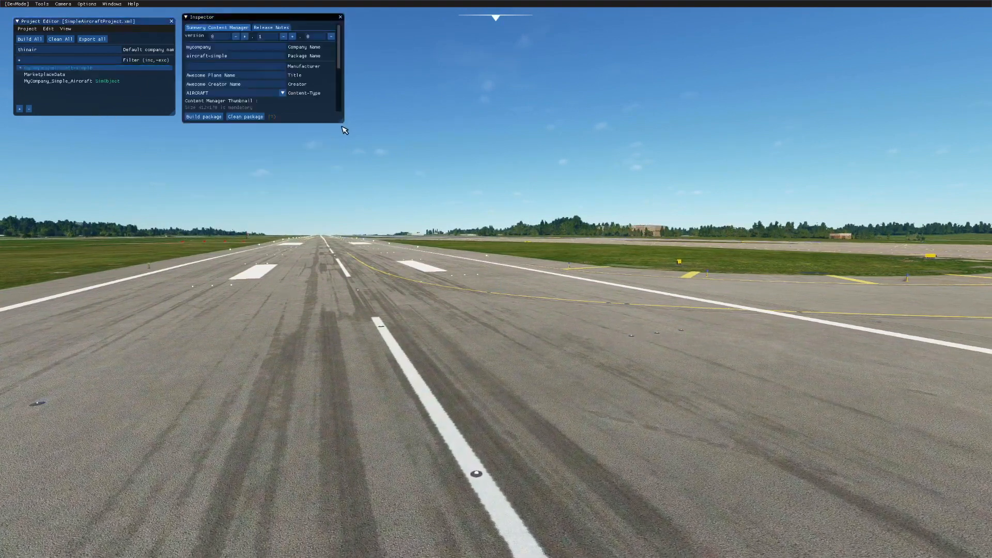
pyautogui.moveTo(344, 121); pyautogui.dragTo(355, 214)
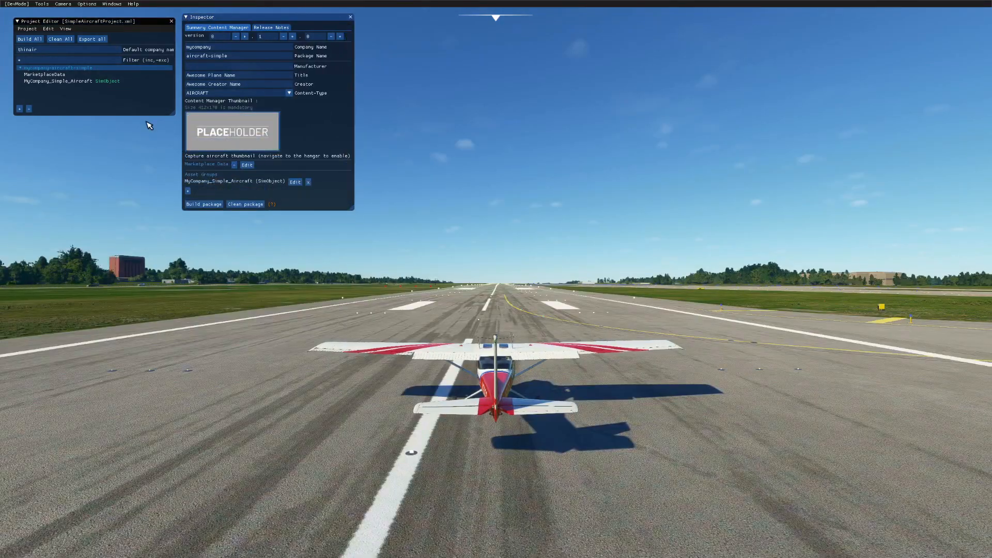
# - Inspect the MyCompany_Simple_Aircraft asset group and check it against the SimpleAircraft project folder's contents
pyautogui.click(67, 81)
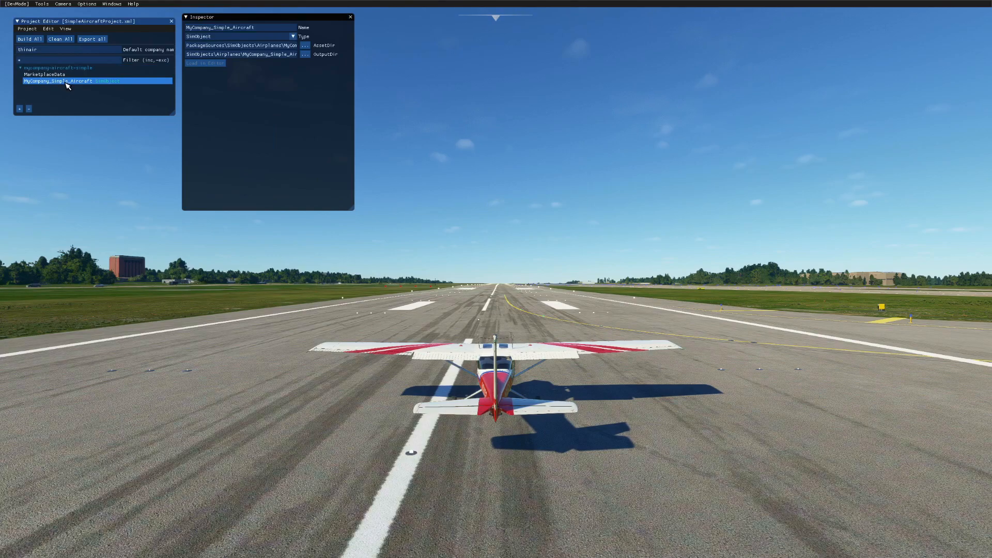
pyautogui.press('super+Tab')
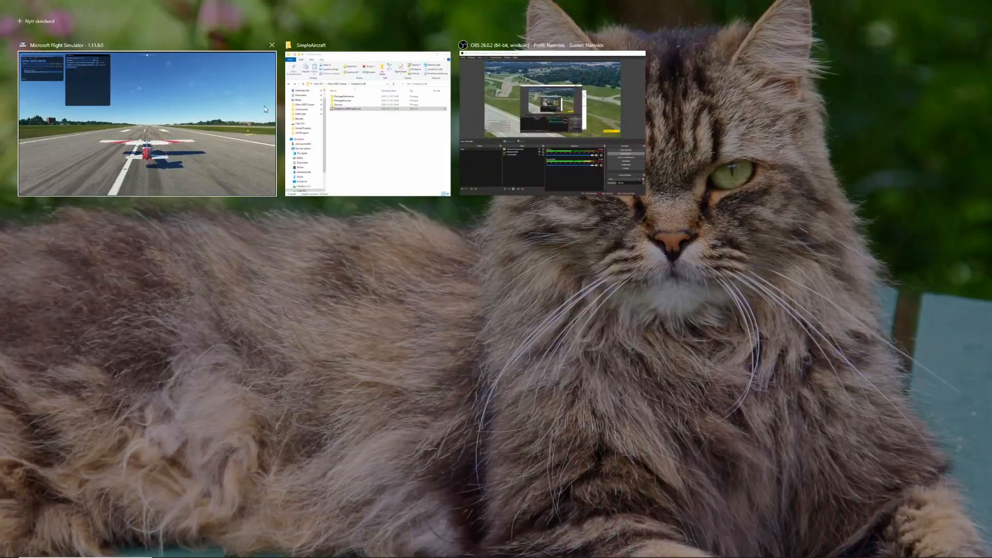
pyautogui.click(393, 173)
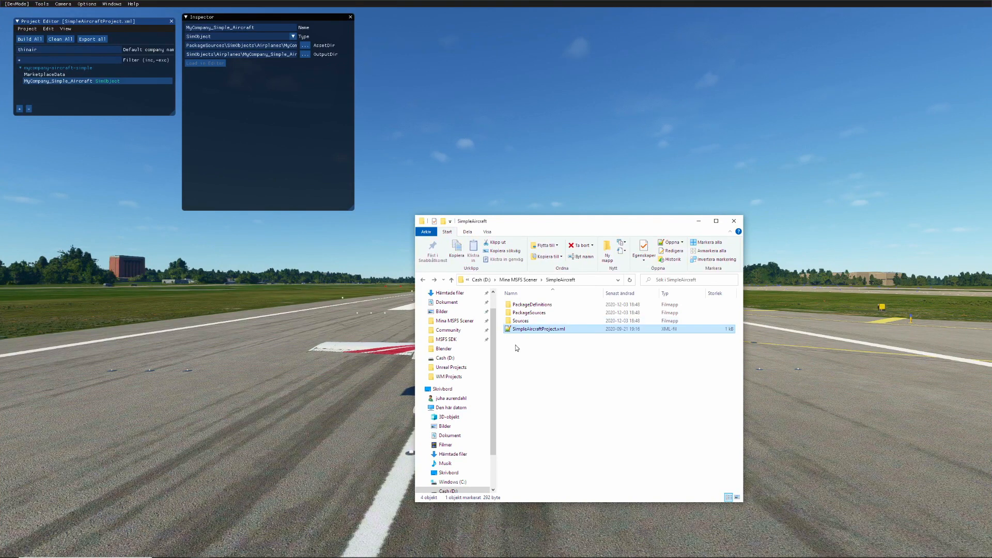
pyautogui.click(124, 123)
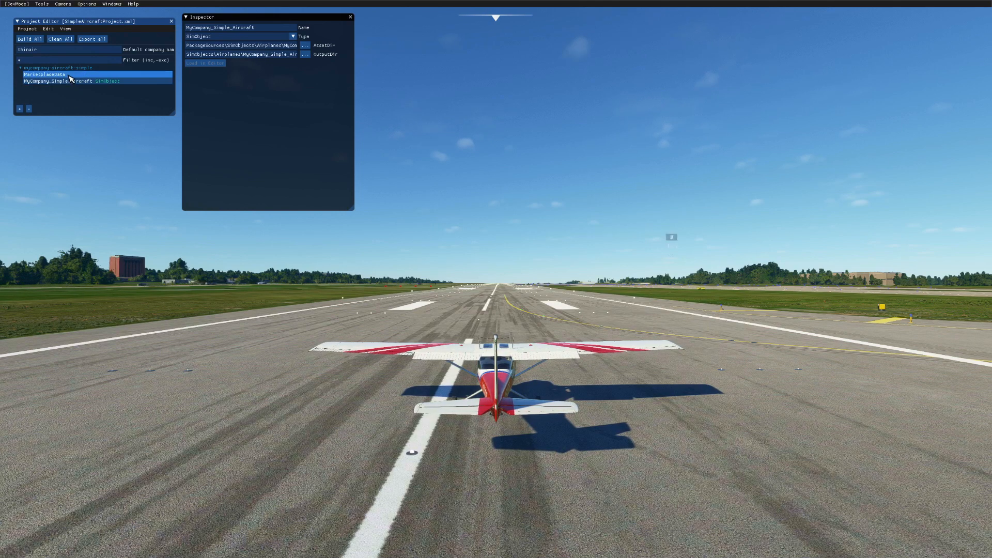
# - Show the MarketplaceData properties and enlarge the Inspector to fit its tabs
pyautogui.click(52, 75)
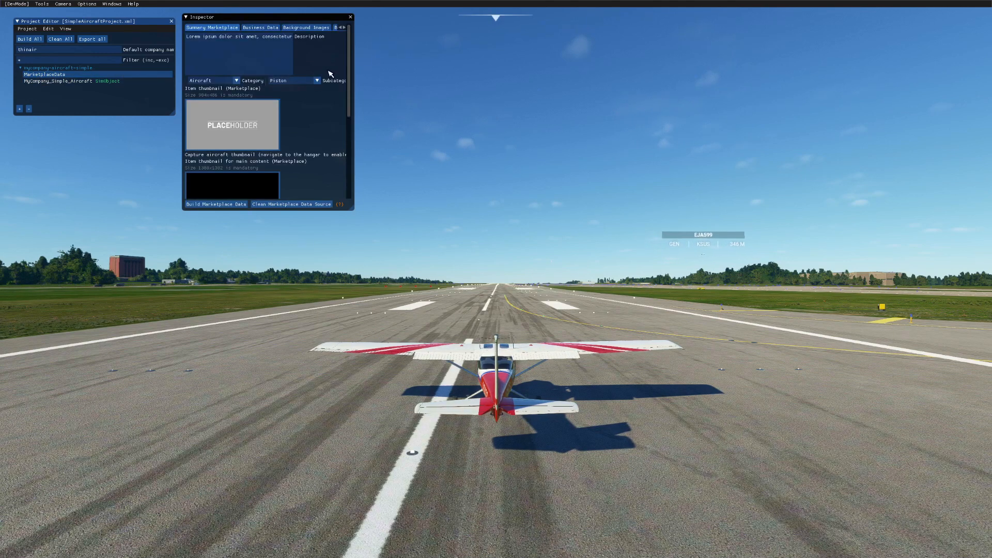
pyautogui.moveTo(348, 68)
pyautogui.mouseDown()
pyautogui.moveTo(361, 150)
pyautogui.moveTo(361, 60)
pyautogui.moveTo(363, 153)
pyautogui.moveTo(362, 64)
pyautogui.mouseUp()
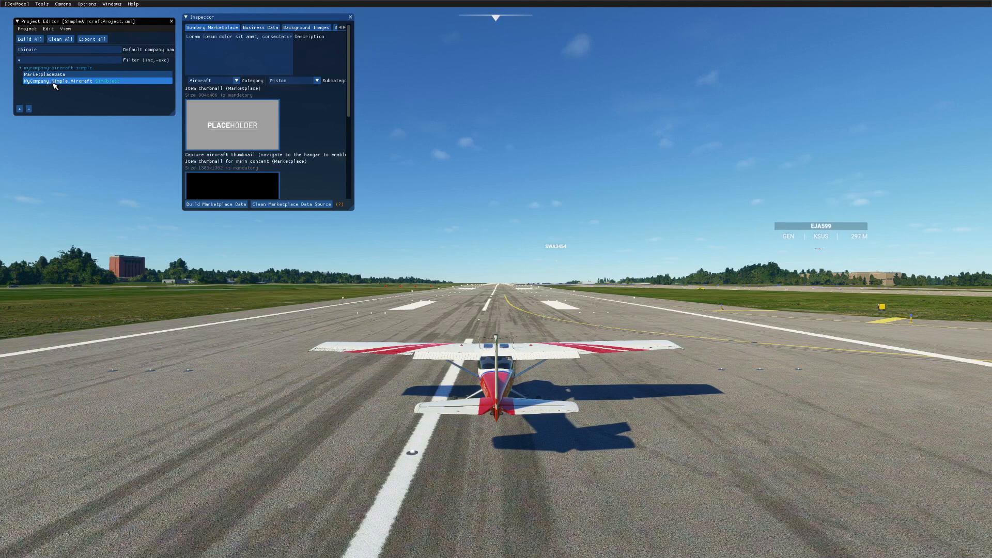
pyautogui.moveTo(353, 209)
pyautogui.mouseDown()
pyautogui.moveTo(365, 266)
pyautogui.moveTo(363, 195)
pyautogui.moveTo(364, 217)
pyautogui.mouseUp()
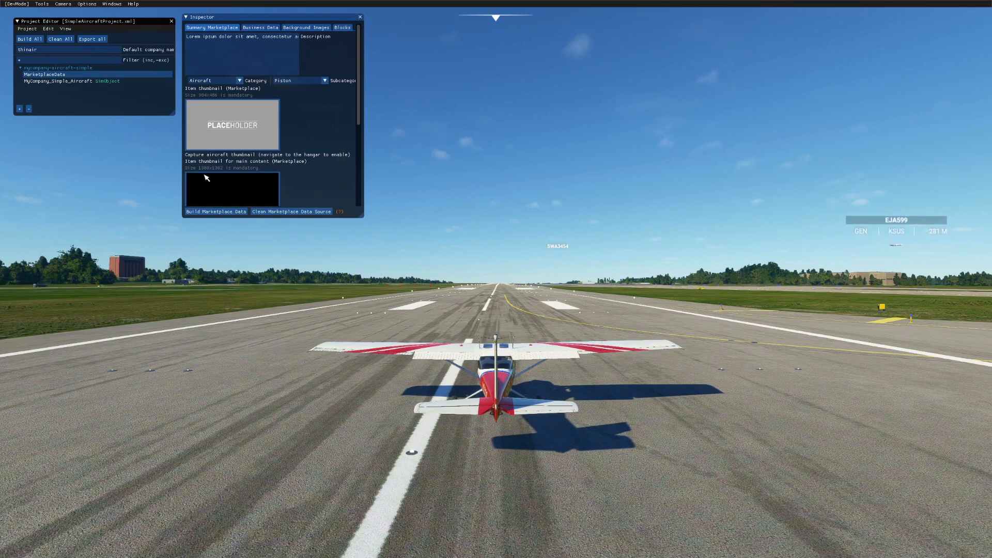
# - Review the MyCompany_Simple_Aircraft properties and its available asset types, keeping the type as SimObject
pyautogui.click(68, 81)
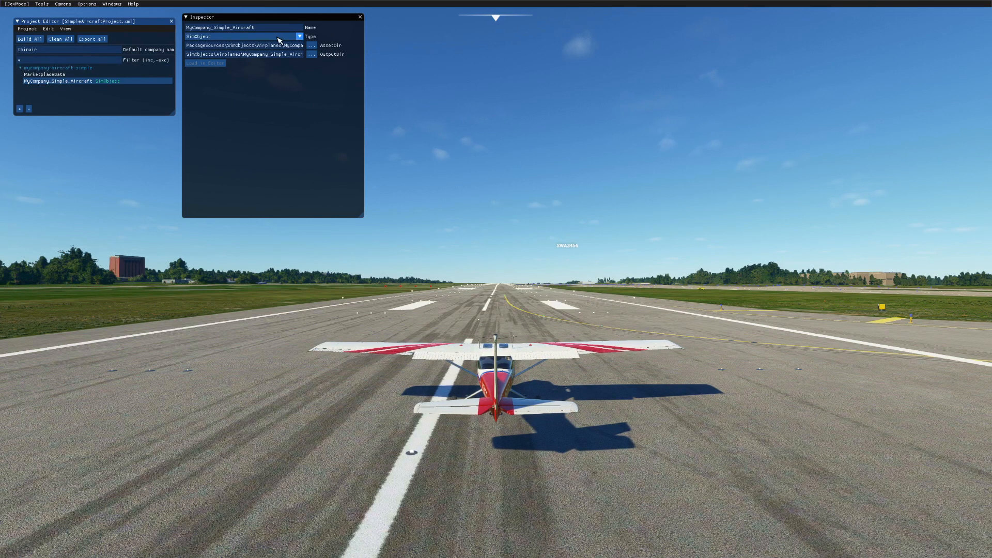
pyautogui.click(300, 36)
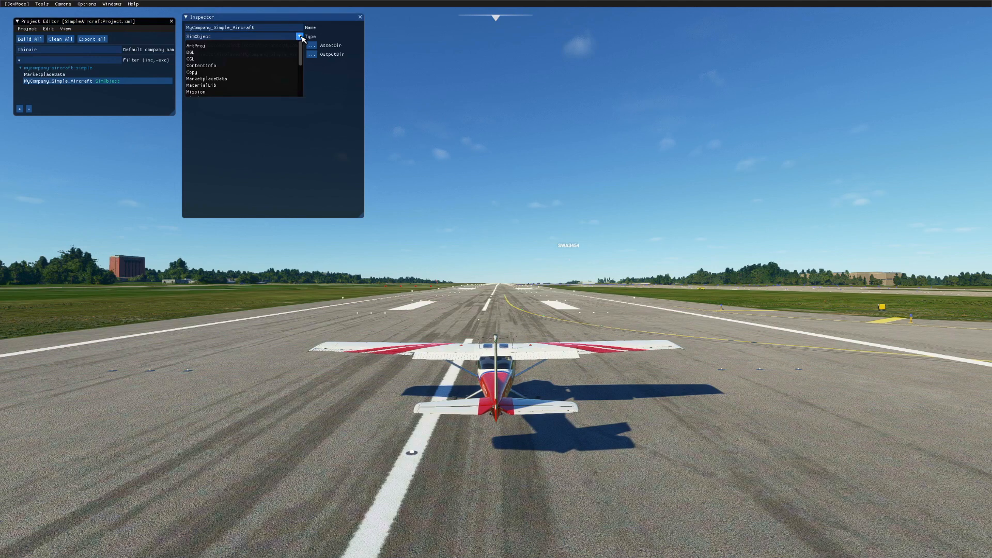
pyautogui.click(300, 36)
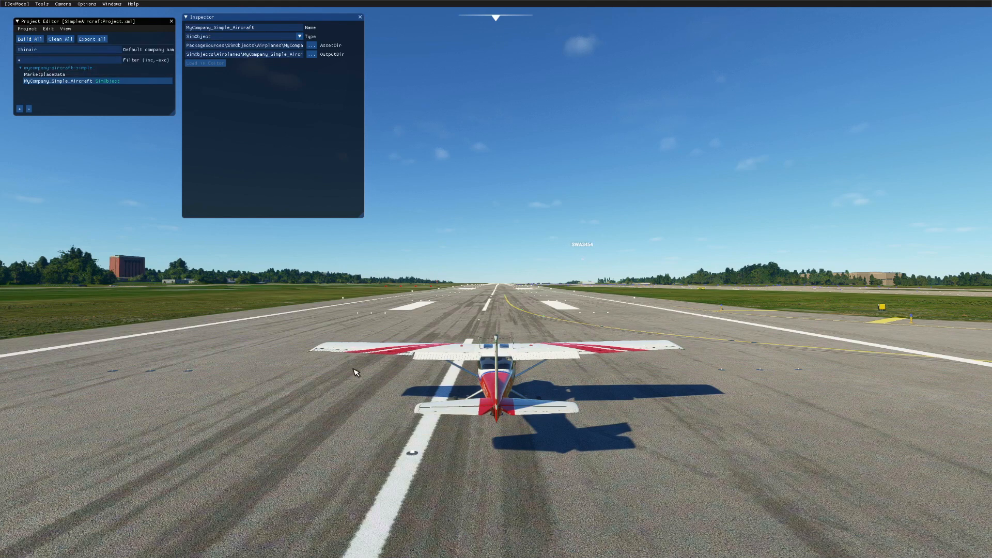
# - Open the developer console and clear all its messages
pyautogui.press('`')
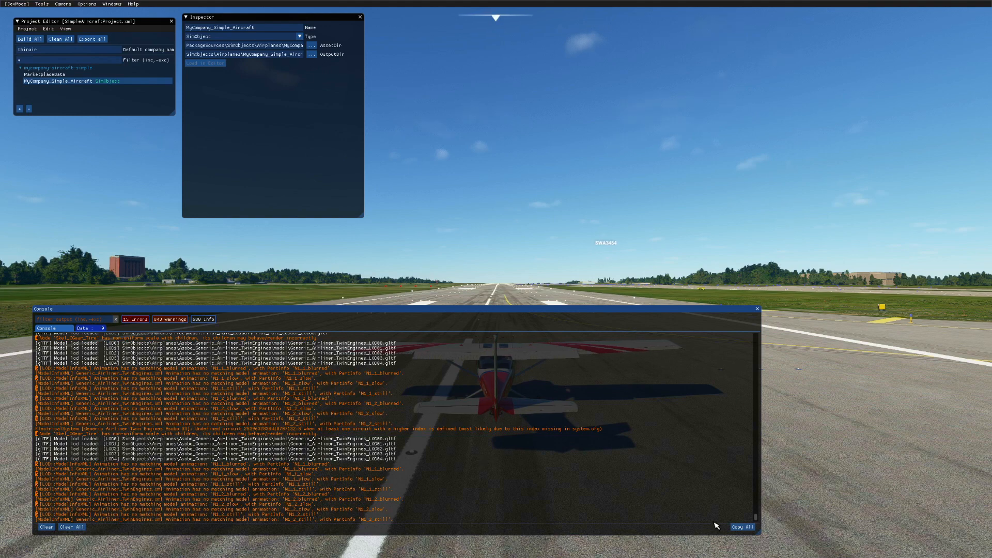
pyautogui.moveTo(757, 519); pyautogui.dragTo(762, 316)
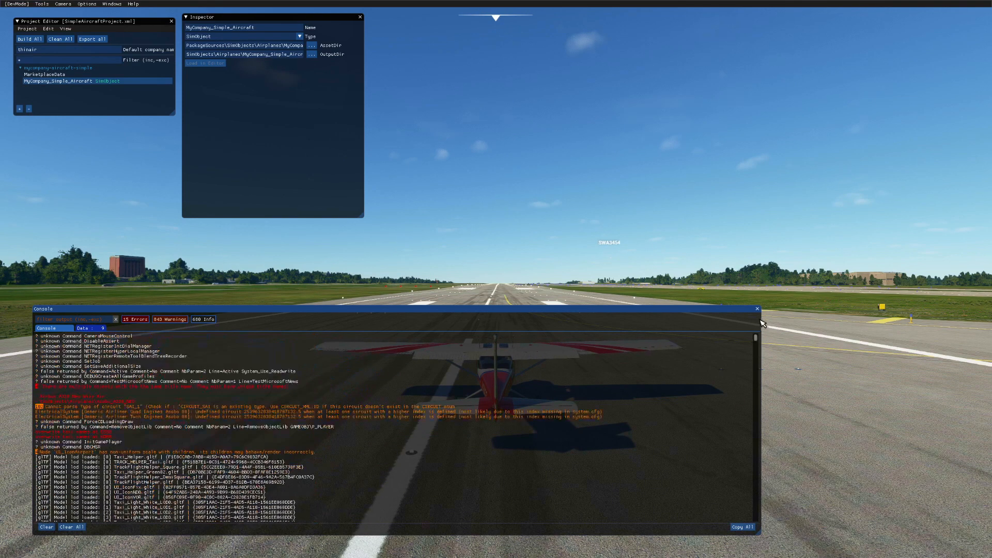
pyautogui.click(71, 527)
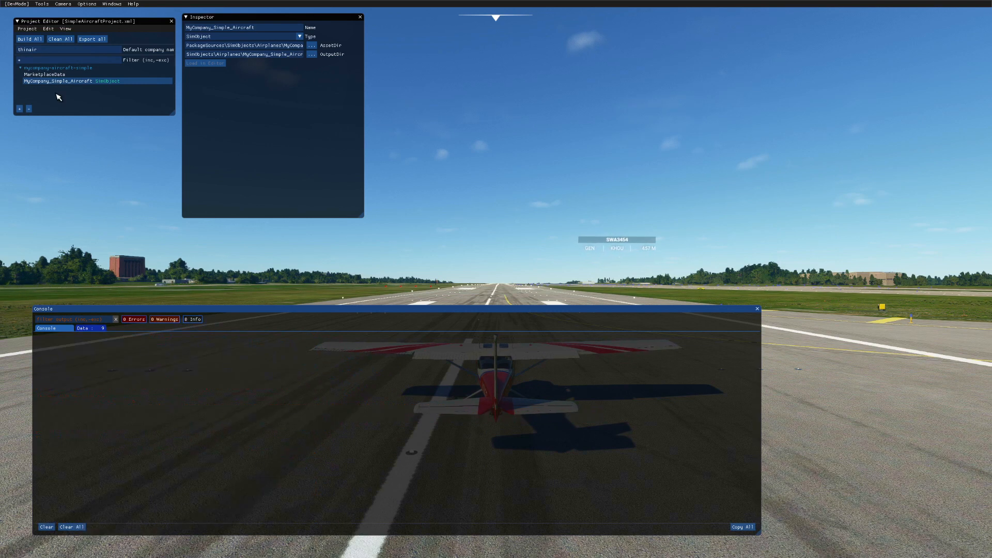
# - Build all packages of the SimpleAircraft project and review the build output in the console
pyautogui.click(30, 40)
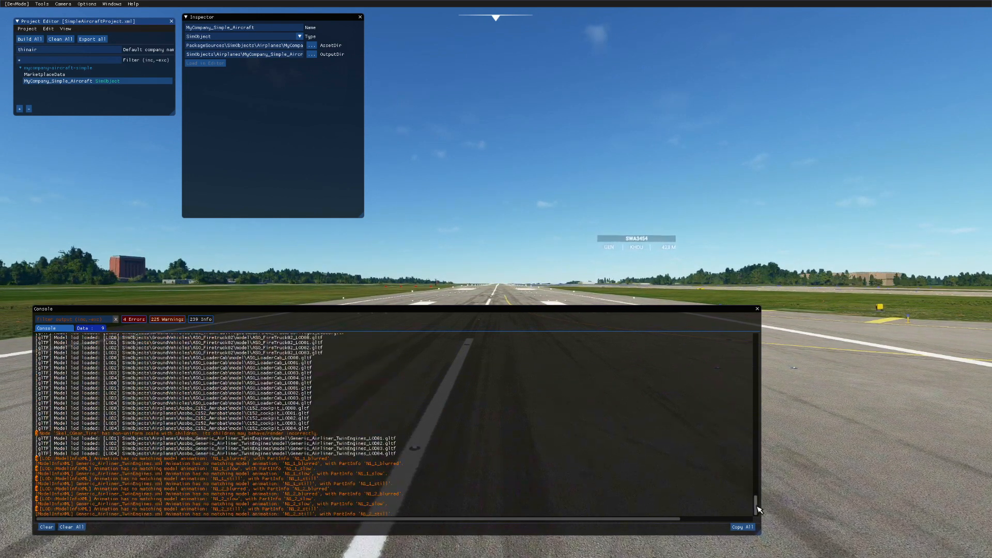
pyautogui.moveTo(756, 499); pyautogui.dragTo(773, 464)
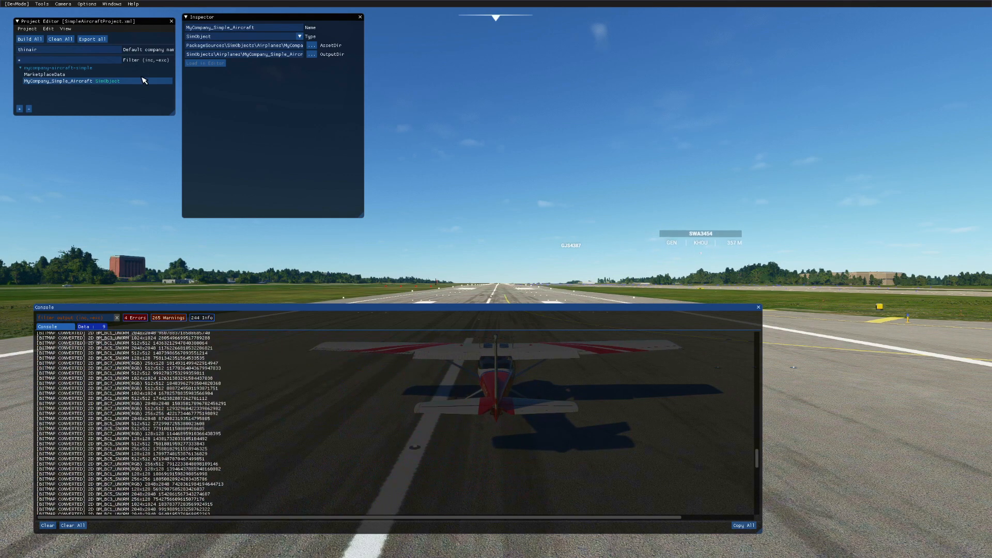
# - Open the Aircraft Selector and look through its aircraft list for the built sample aircraft
pyautogui.click(115, 4)
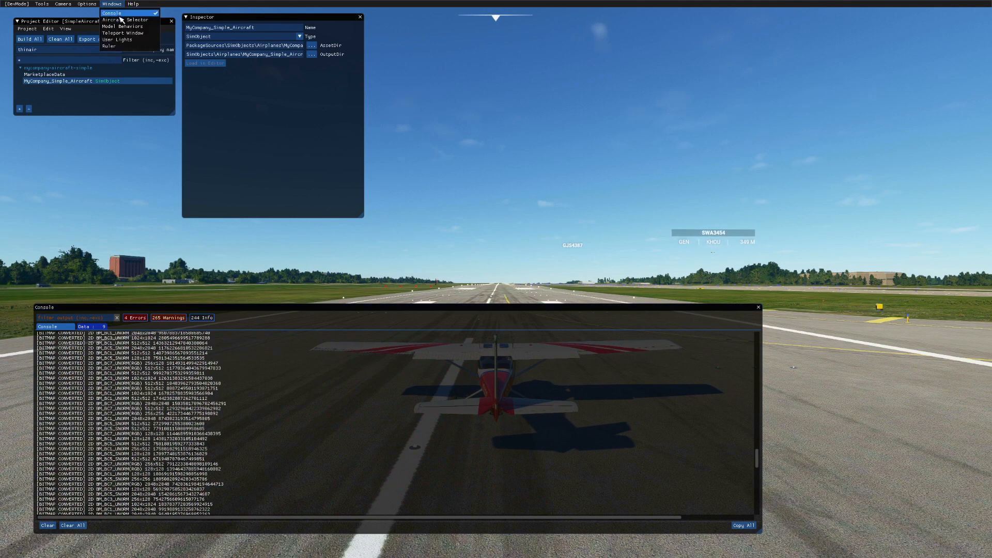
pyautogui.click(126, 25)
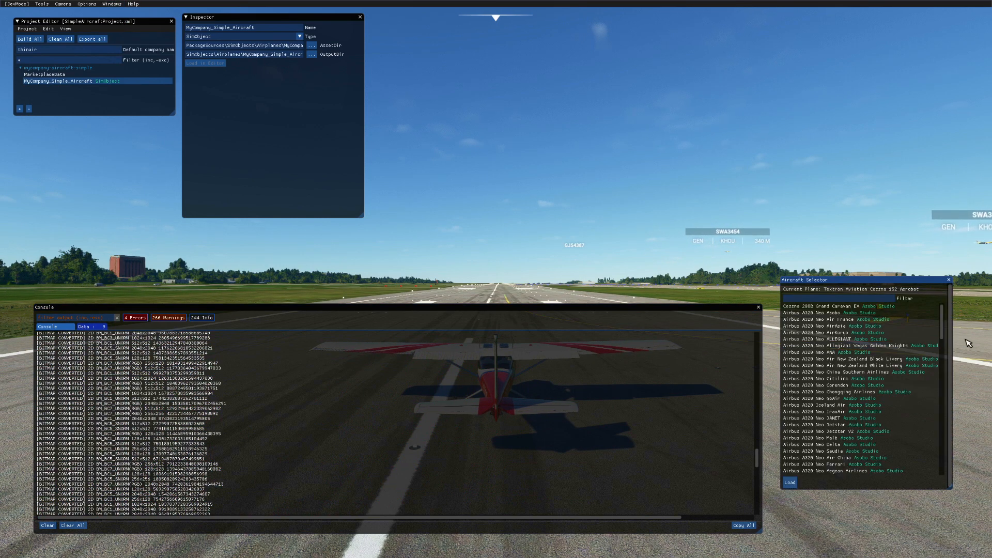
pyautogui.scroll(-3, 948, 347)
pyautogui.moveTo(947, 344); pyautogui.dragTo(947, 459)
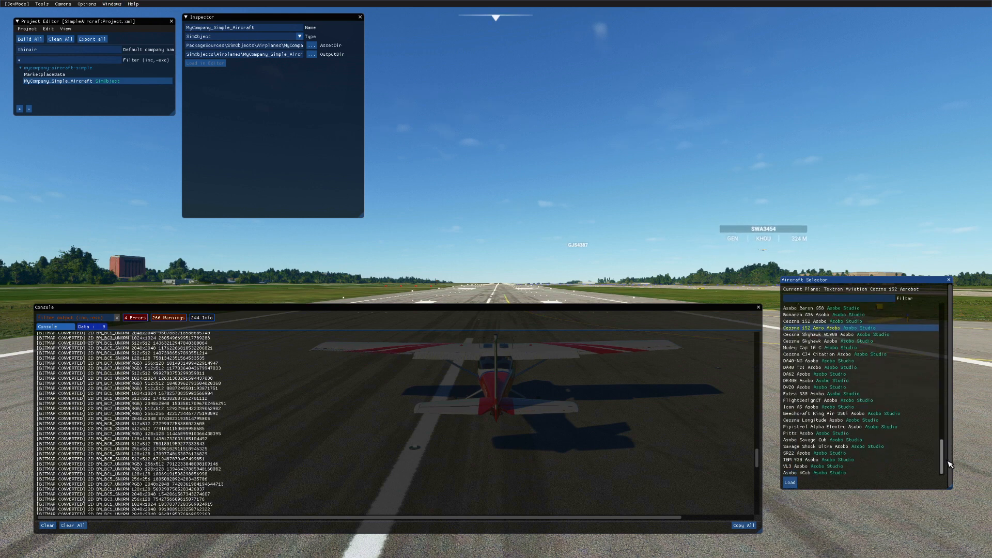
pyautogui.scroll(3, 876, 450)
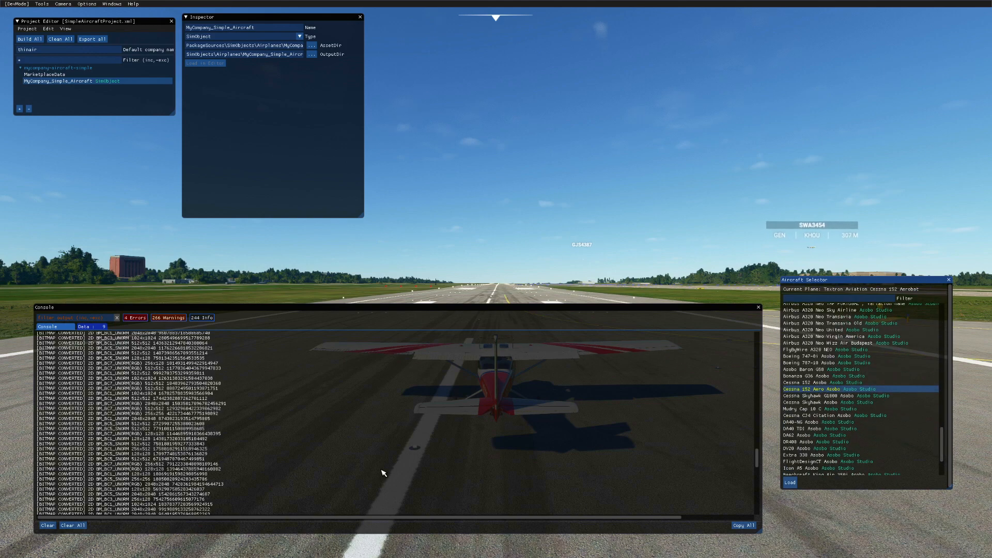
# - Switch to File Explorer, check the Packages folder inside the SimpleAircraft project folder and return to the simulator
pyautogui.press('super+Tab')
pyautogui.click(377, 185)
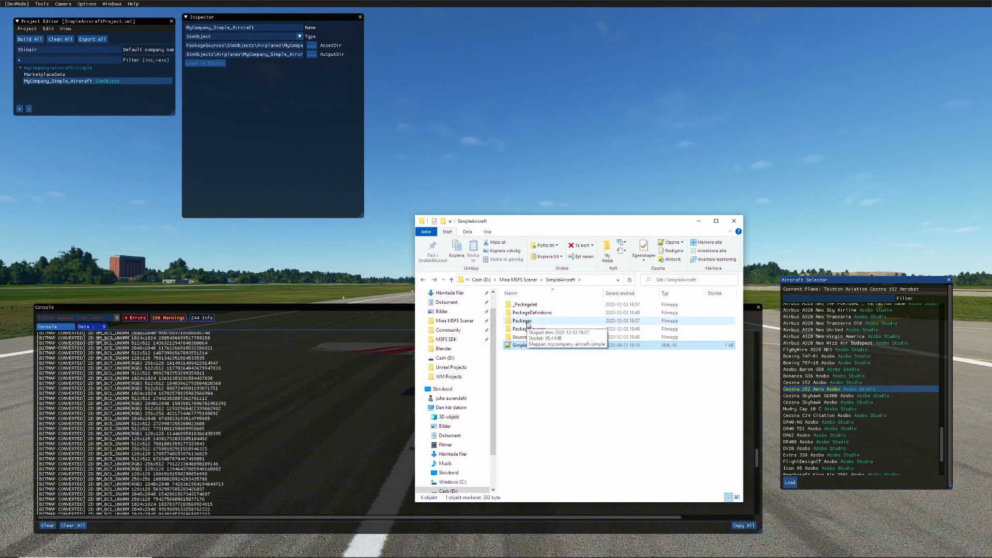
pyautogui.click(527, 323)
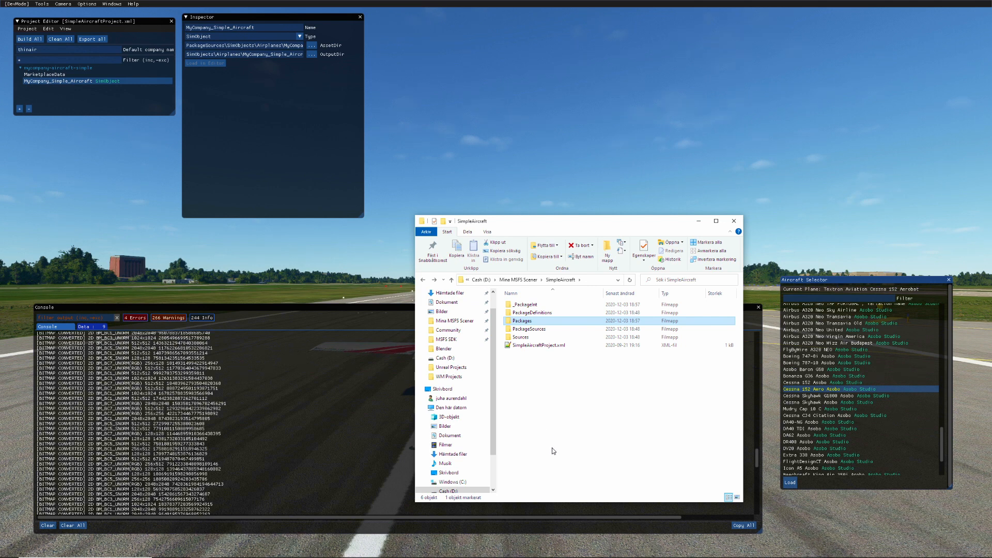
pyautogui.click(342, 445)
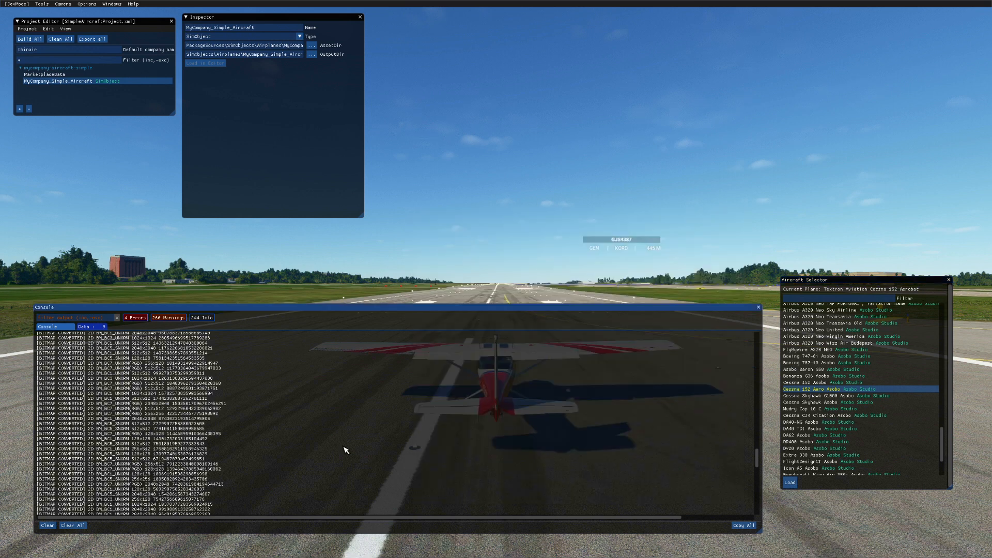
# - Clear all console messages and close the SimpleAircraft project
pyautogui.click(73, 525)
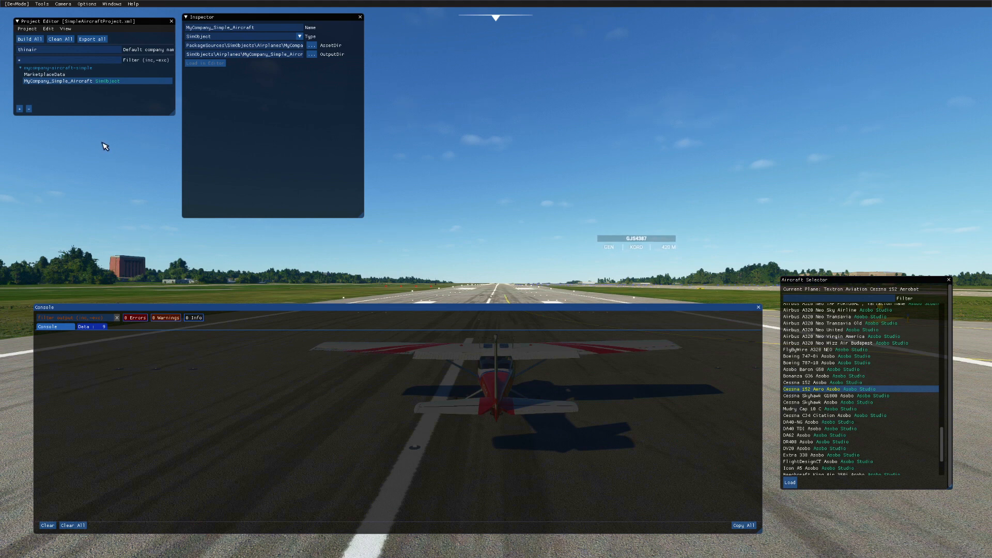
pyautogui.click(29, 29)
pyautogui.click(37, 58)
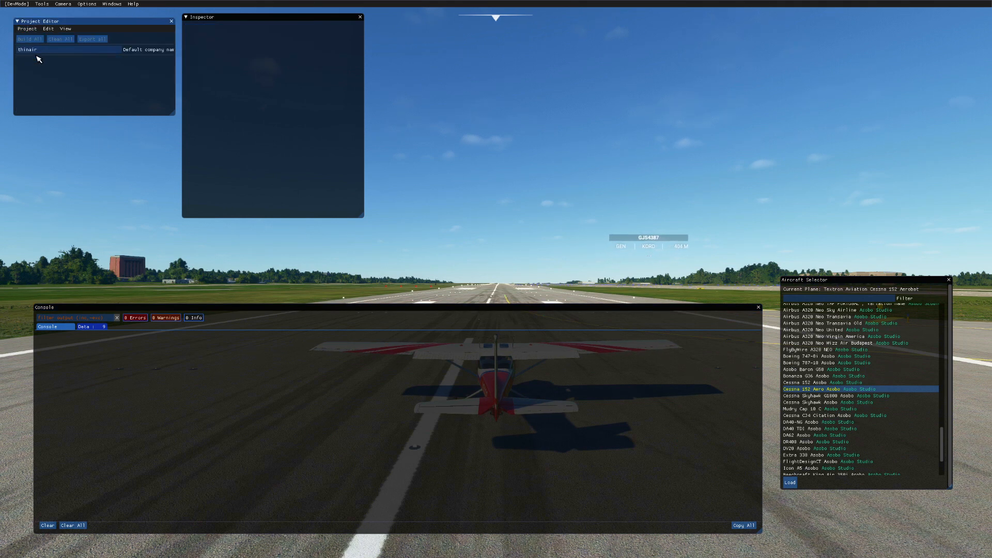
# - Reopen SimpleAircraftProject.xml from the SimpleAircraft folder in the Project Editor
pyautogui.click(29, 29)
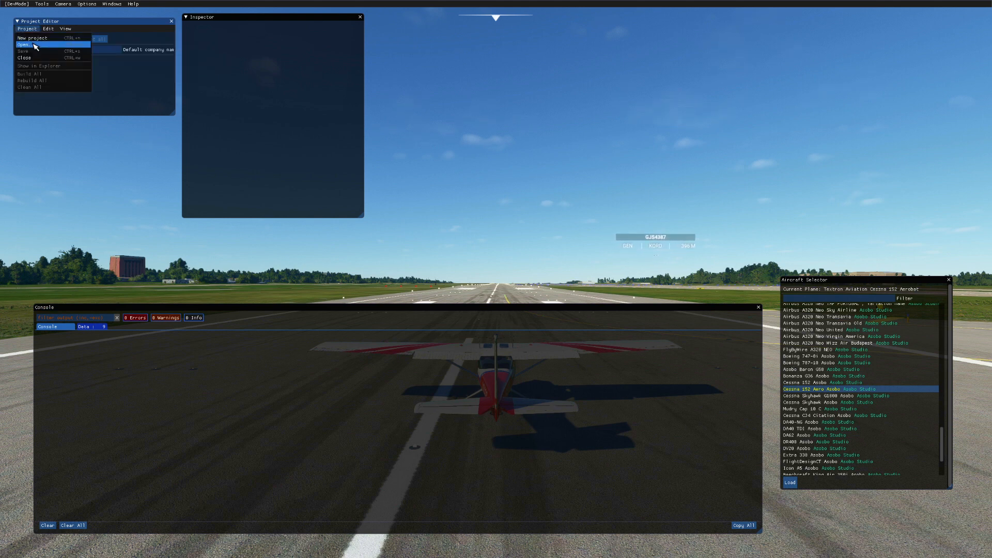
pyautogui.click(24, 45)
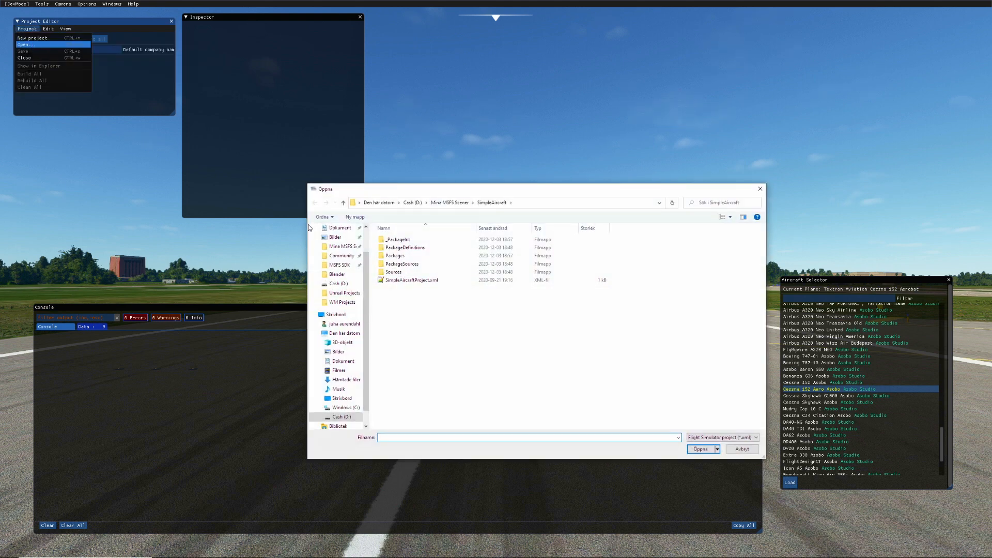
pyautogui.click(400, 280)
pyautogui.click(700, 449)
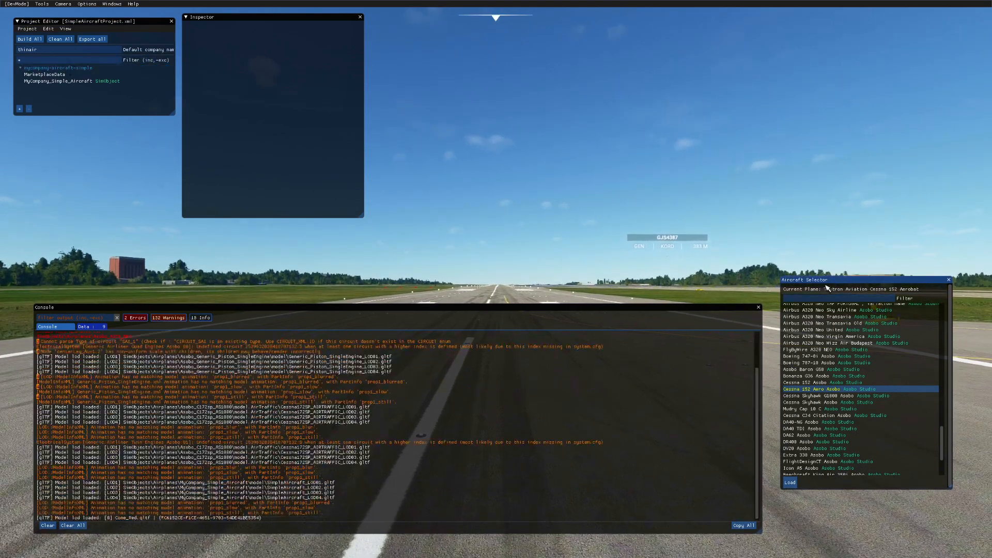
# - Find the MyCompany Simple Aircraft at the end of the Aircraft Selector list and load it
pyautogui.moveTo(832, 279); pyautogui.dragTo(831, 299)
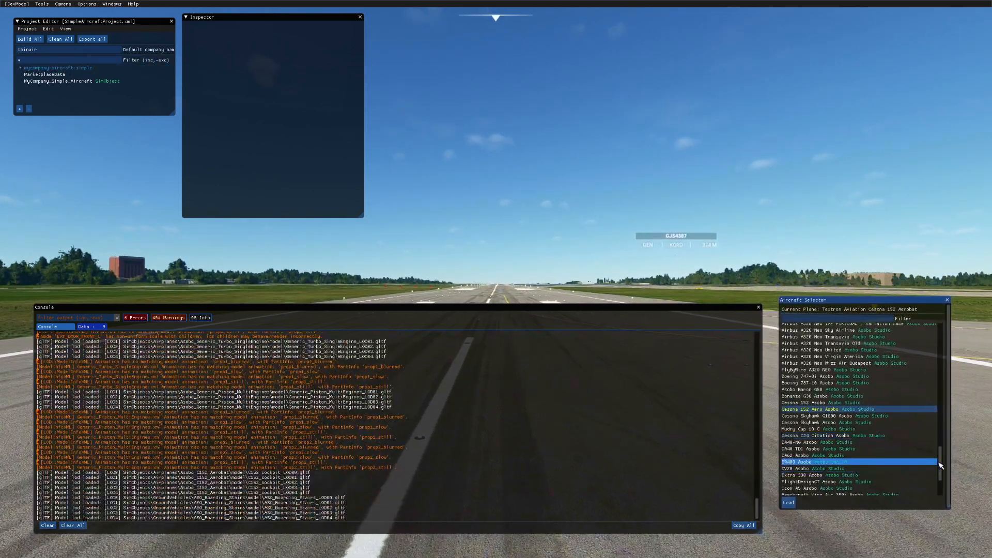
pyautogui.scroll(-2, 946, 475)
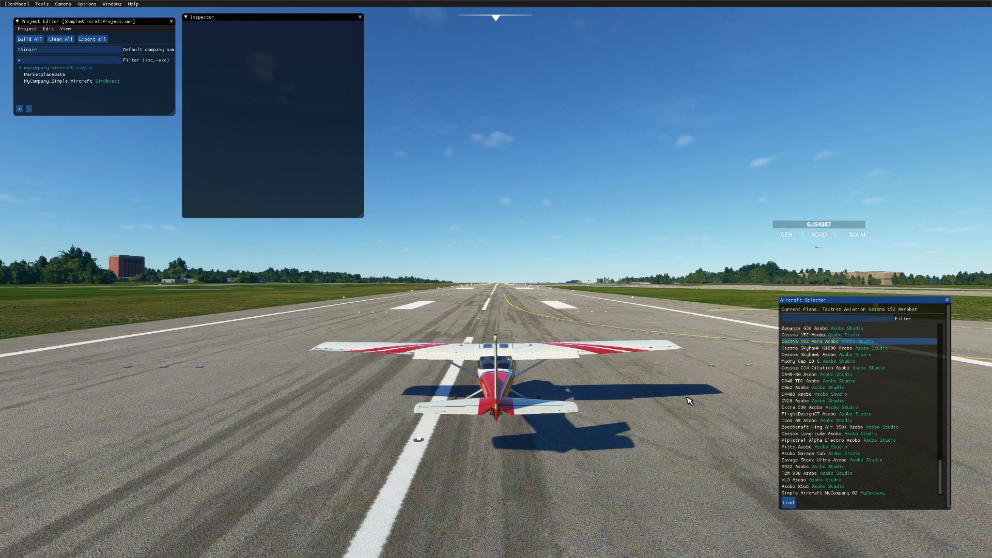
pyautogui.click(879, 472)
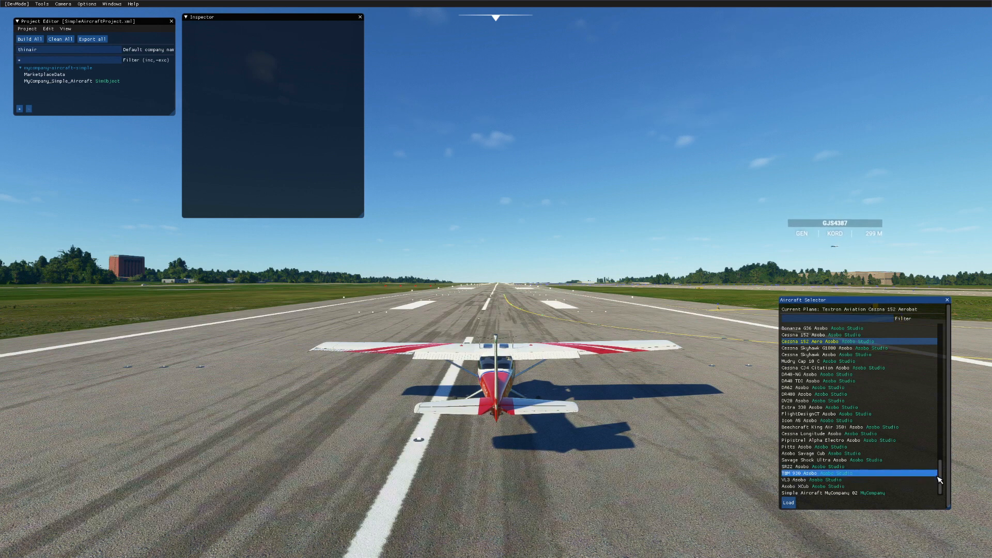
pyautogui.scroll(8, 941, 475)
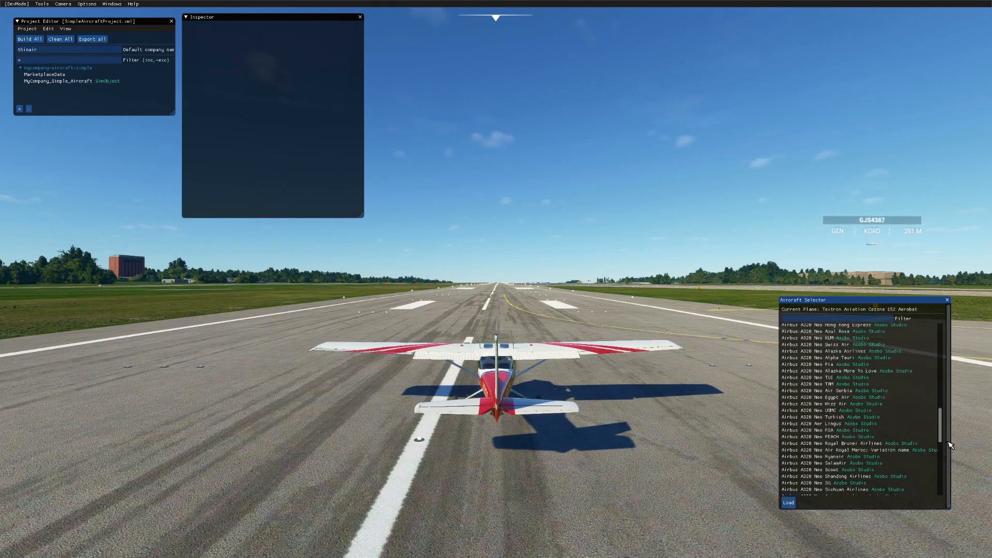
pyautogui.scroll(-10, 949, 448)
pyautogui.click(859, 493)
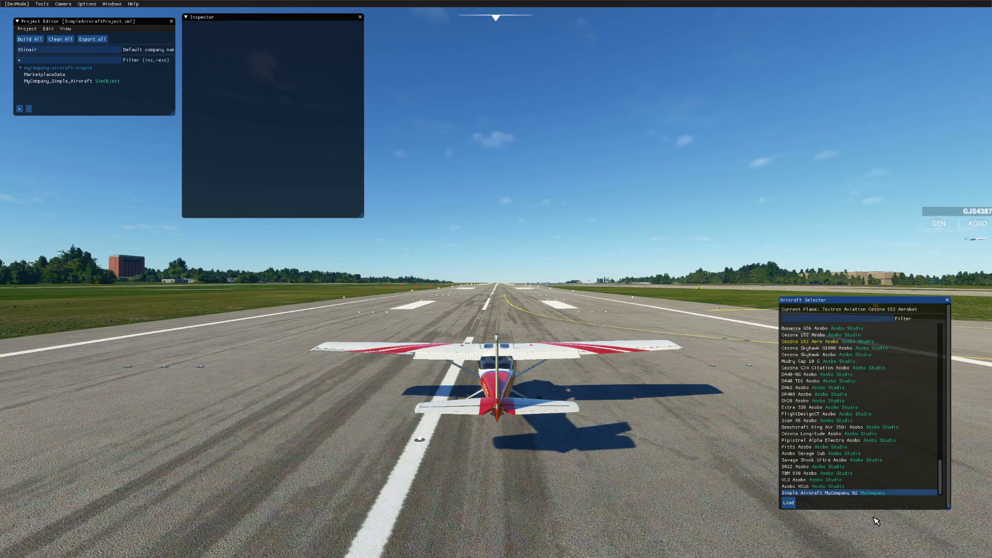
pyautogui.click(789, 503)
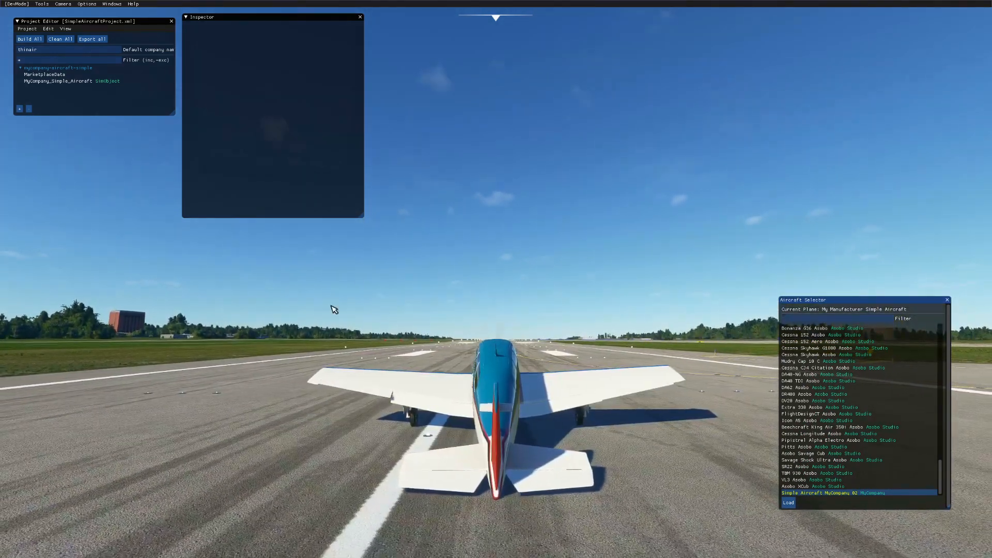
# - Reduce the Inspector window's height and examine the loaded aircraft from the side
pyautogui.moveTo(364, 219); pyautogui.dragTo(360, 129)
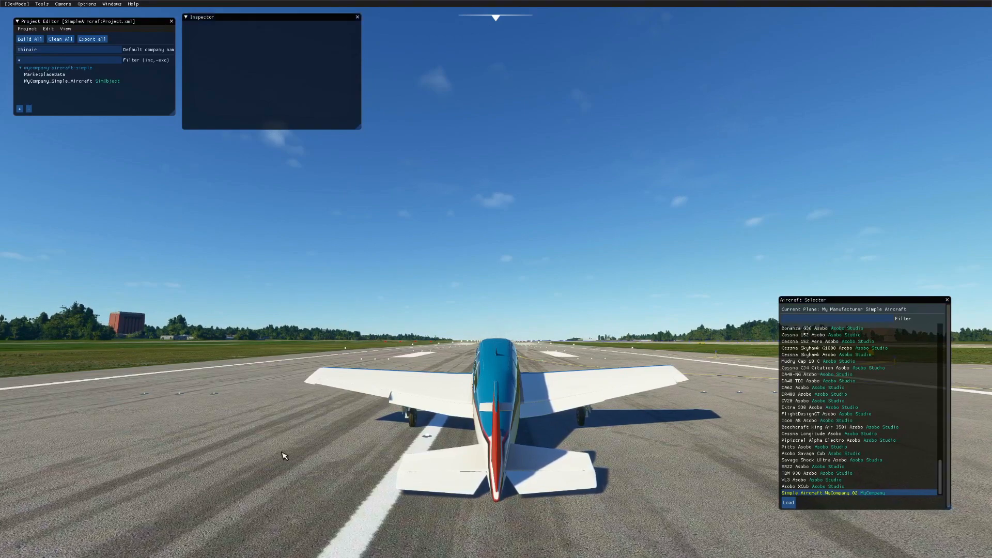
pyautogui.moveTo(283, 454); pyautogui.dragTo(955, 356, button='right')
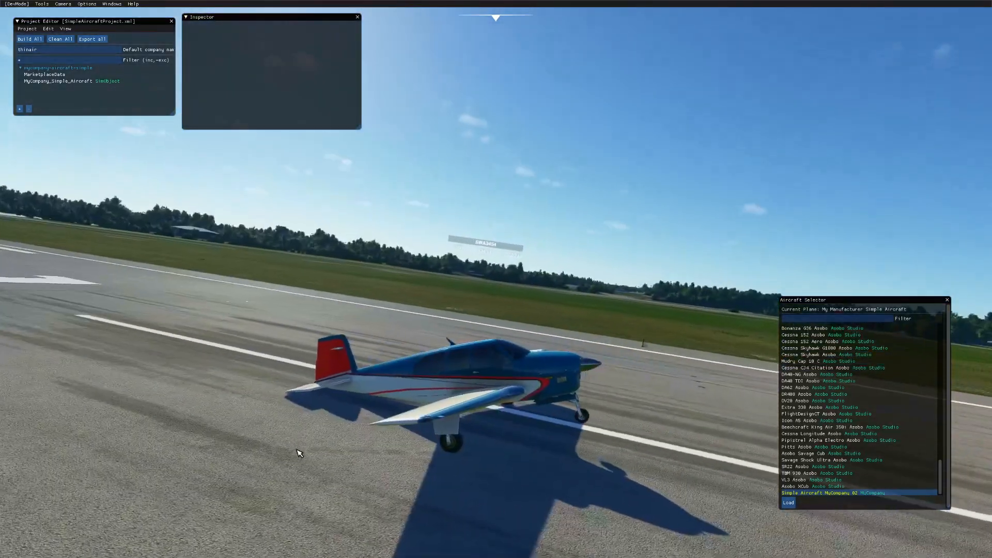
pyautogui.scroll(-2, 427, 449)
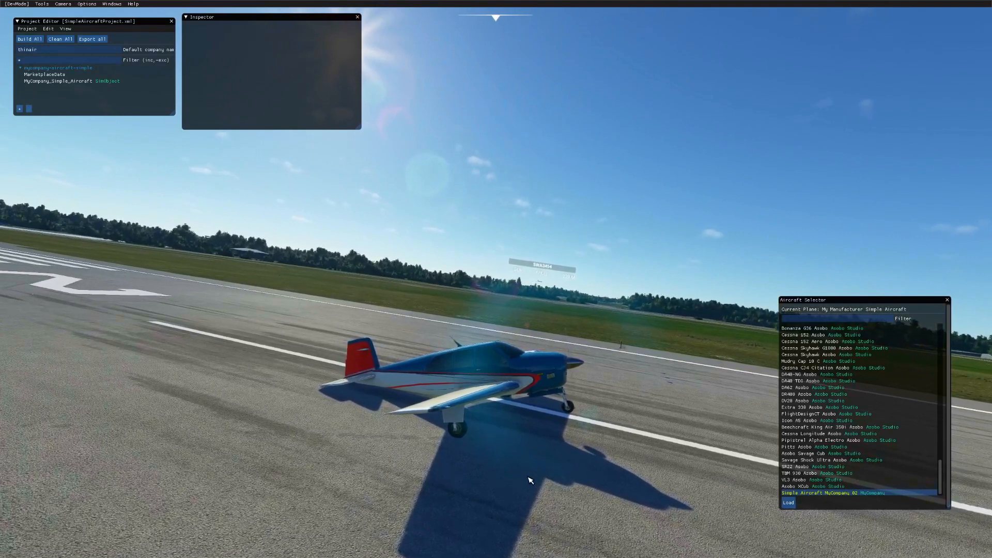
# - Reload the MyCompany Simple Aircraft and inspect it from the side
pyautogui.click(790, 503)
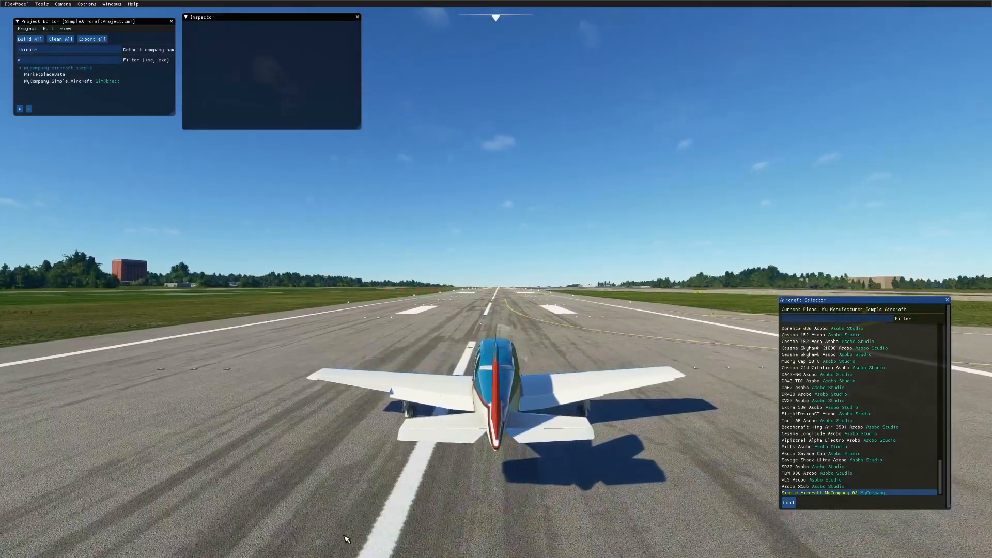
pyautogui.moveTo(314, 475); pyautogui.dragTo(181, 482, button='right')
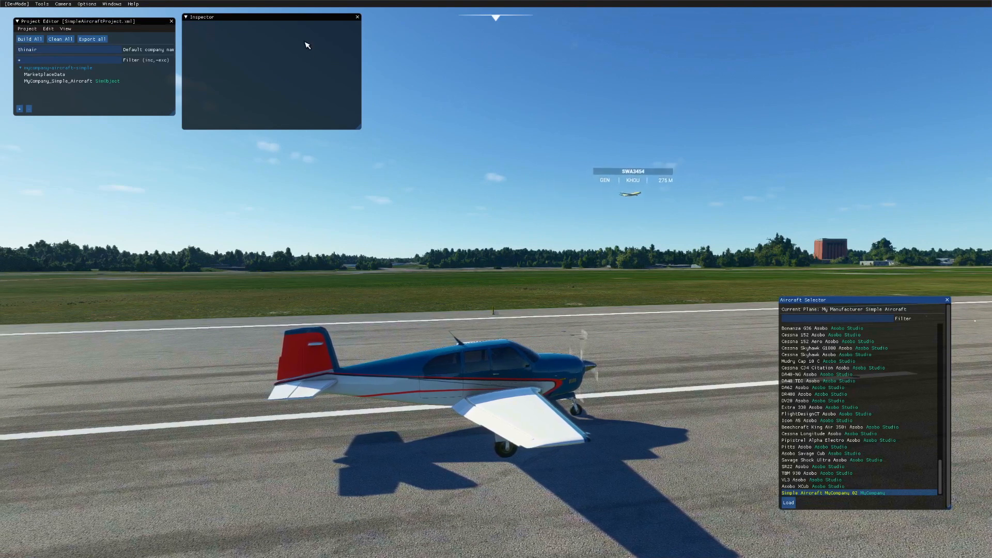
pyautogui.click(305, 65)
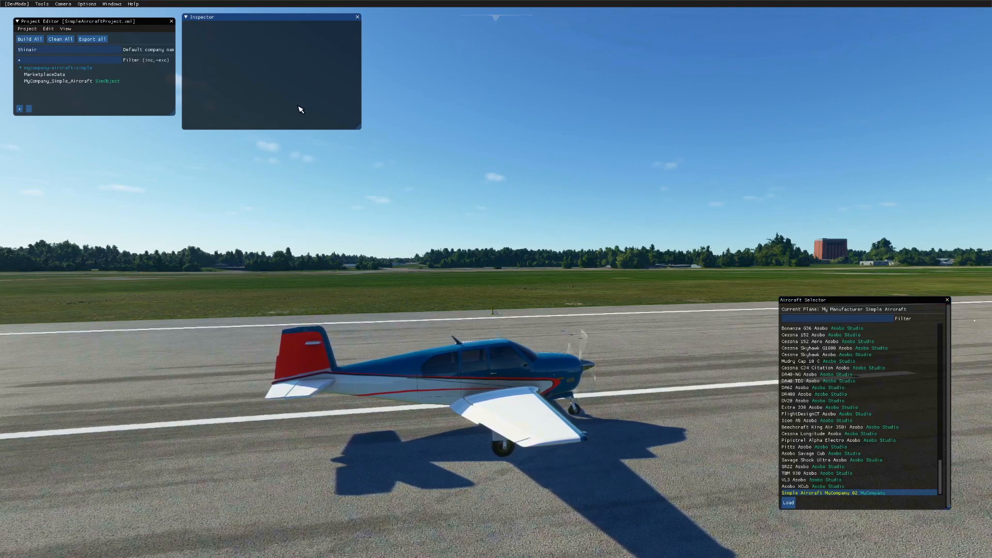
pyautogui.click(395, 434)
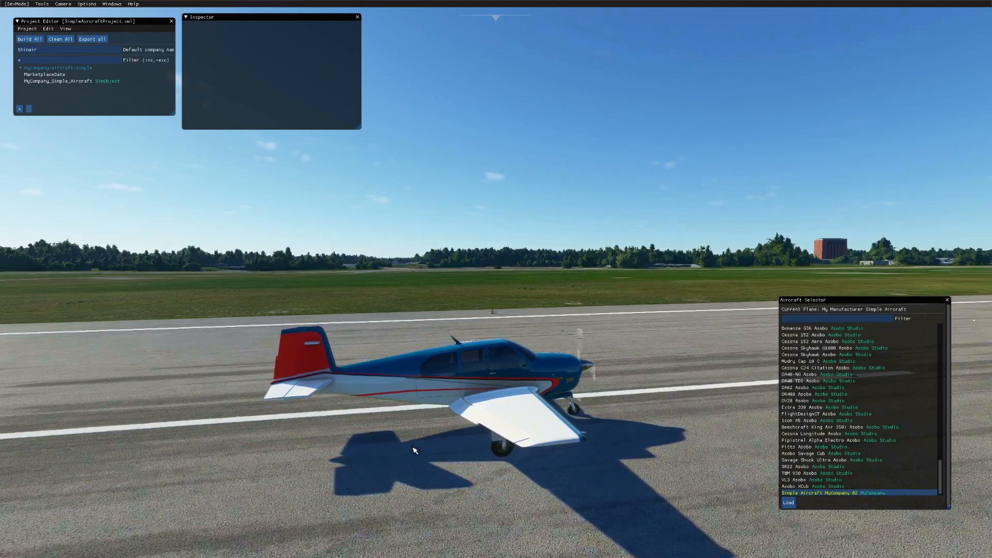
# - Examine the aircraft's interior in cockpit view and return to the external view
pyautogui.press('End')
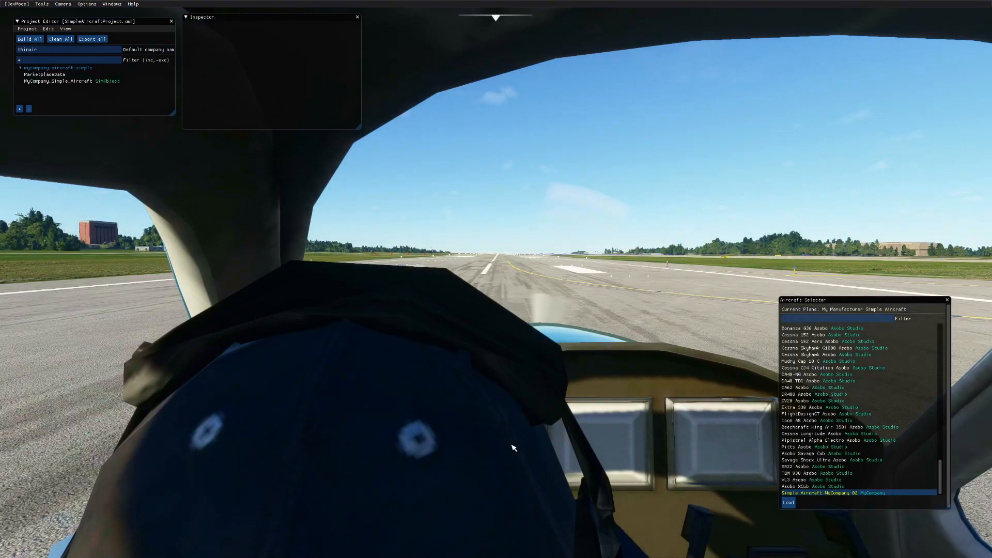
pyautogui.moveTo(438, 432); pyautogui.dragTo(446, 481, button='right')
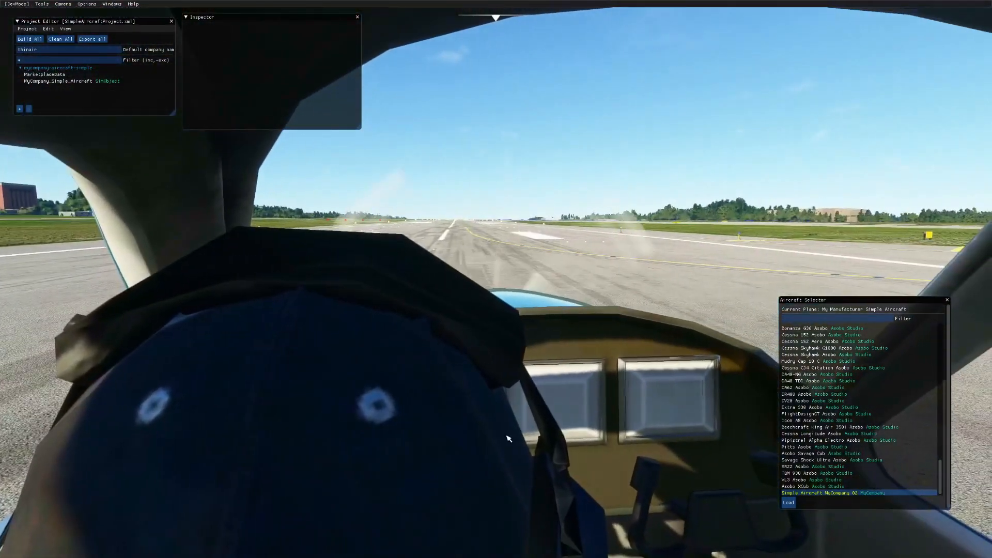
pyautogui.press('End')
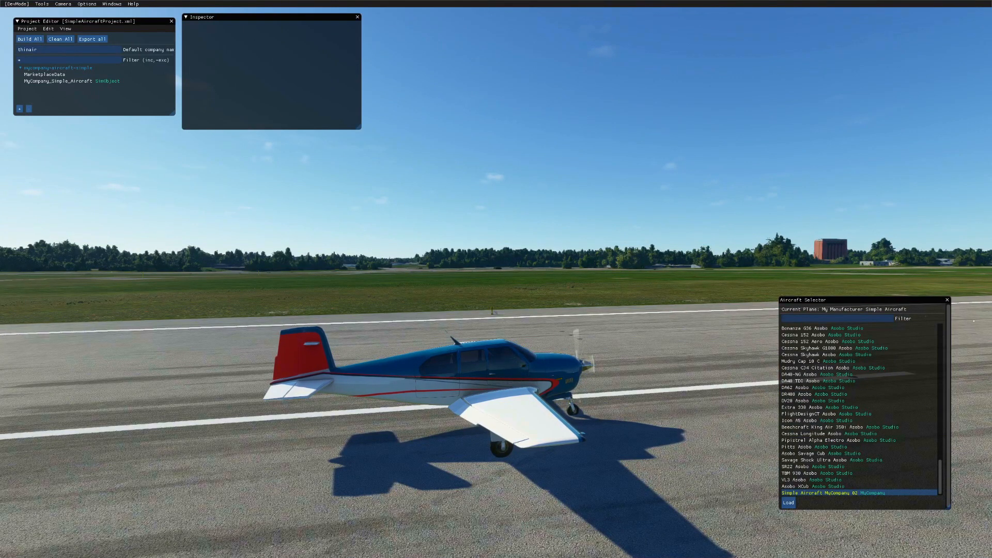
# - Switch to File Explorer, examine the mycompany-aircraft-simple package in the project's Packages folder and return to the simulator
pyautogui.press('super')
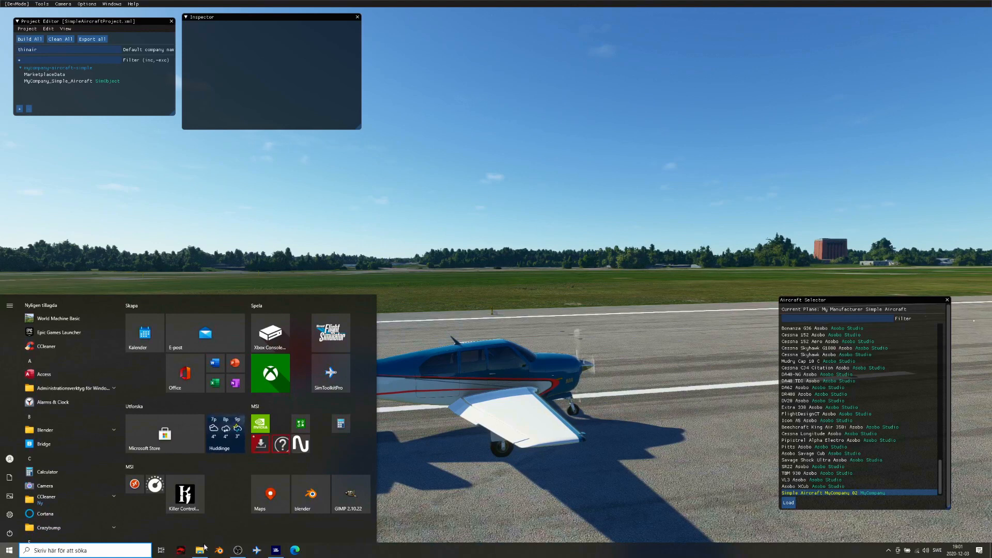
pyautogui.click(200, 551)
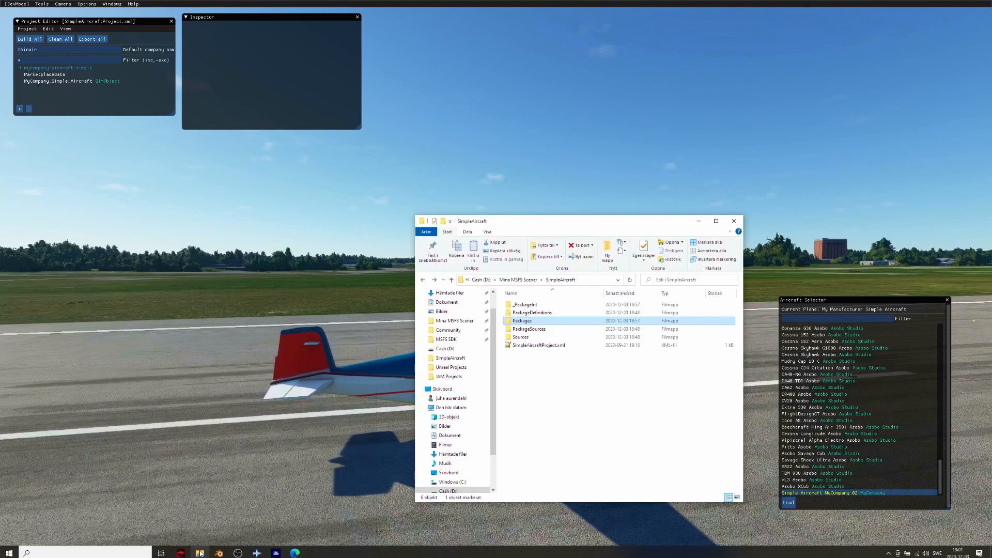
pyautogui.click(532, 324)
pyautogui.click(567, 433)
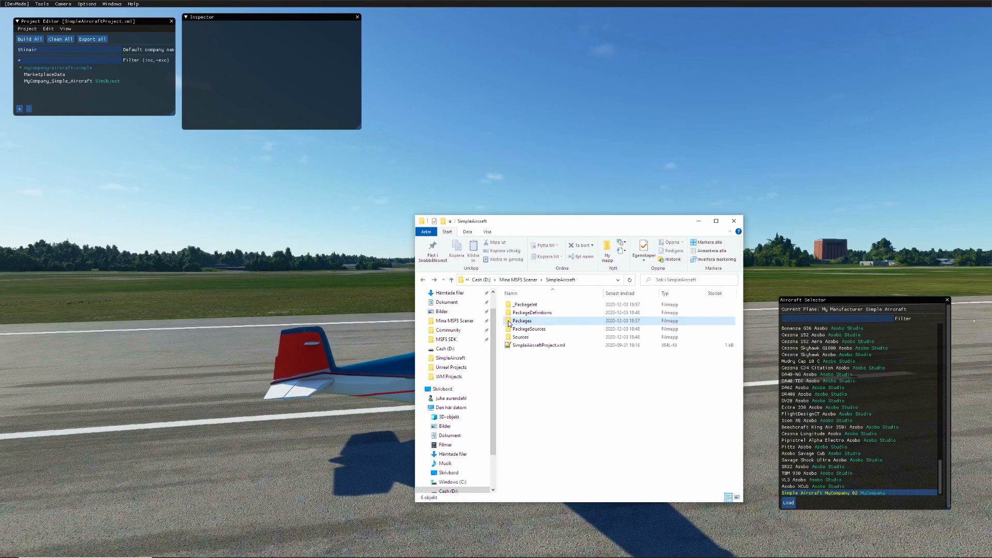
pyautogui.click(509, 324)
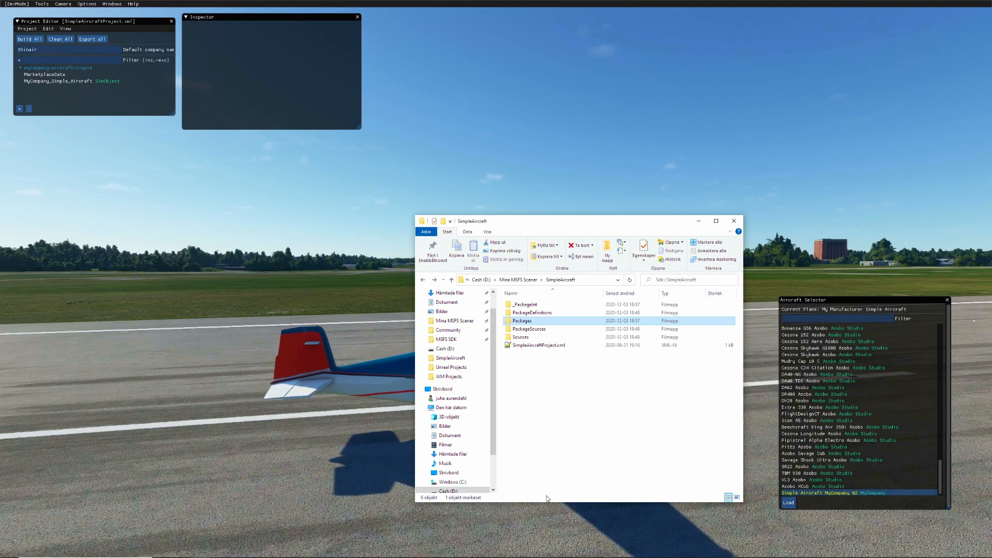
pyautogui.doubleClick(521, 321)
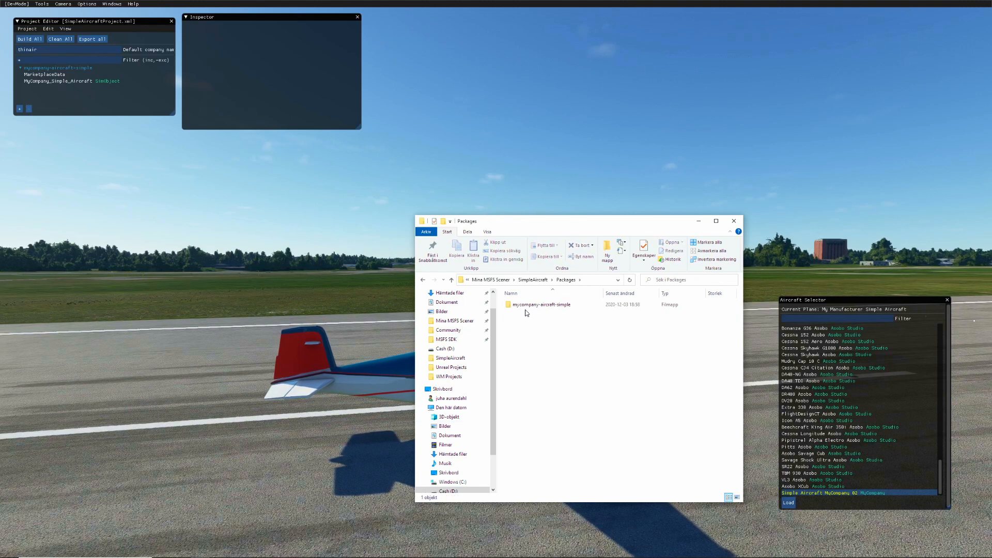
pyautogui.click(526, 309)
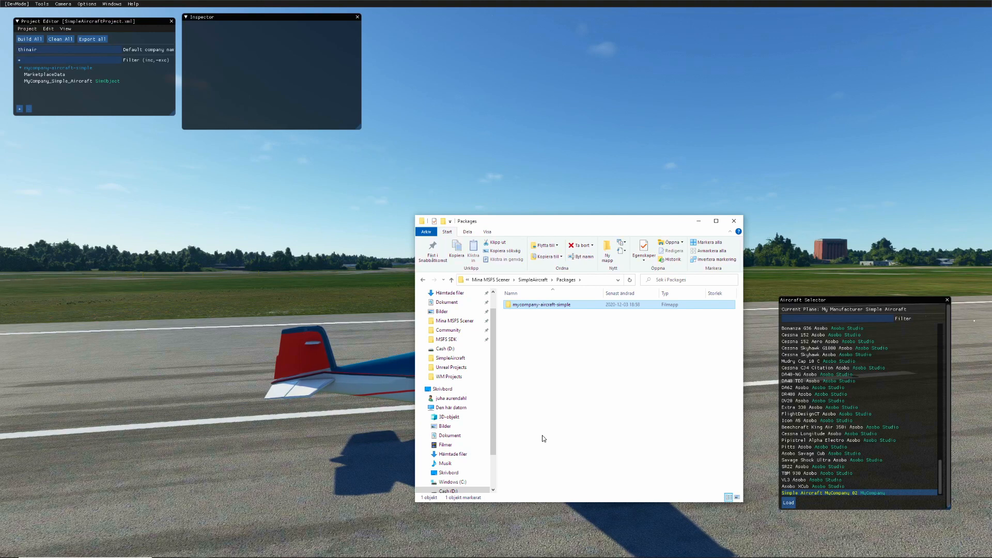
pyautogui.click(422, 280)
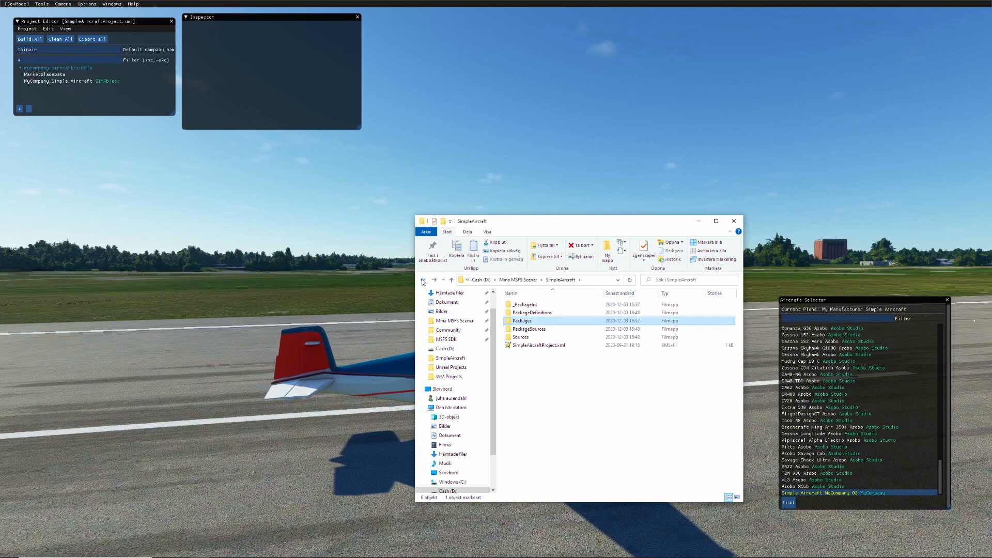
pyautogui.click(327, 479)
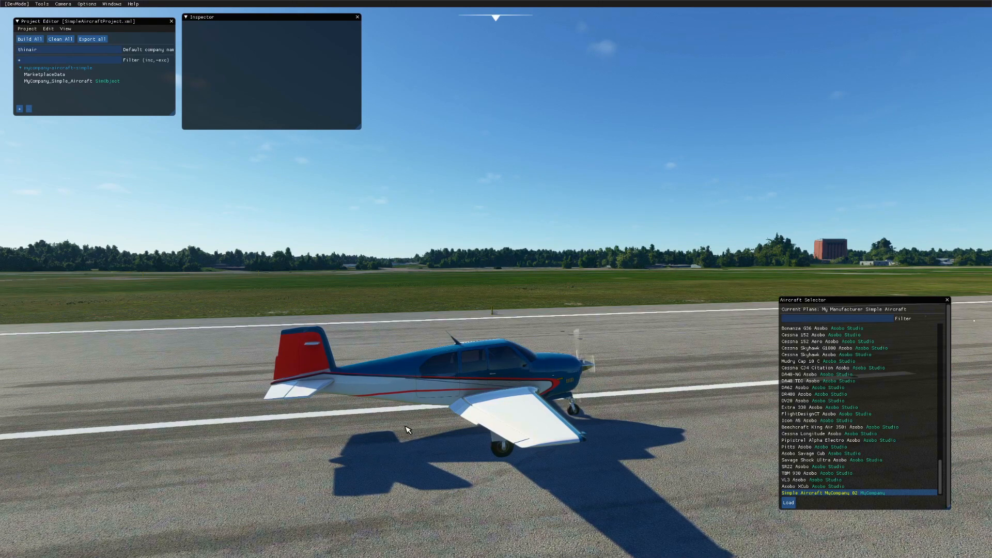
# - Select the MyCompany_Simple_Aircraft asset in the reopened project and close the Aircraft Selector
pyautogui.moveTo(387, 418)
pyautogui.mouseDown(button='right')
pyautogui.moveTo(340, 414)
pyautogui.moveTo(388, 426)
pyautogui.mouseUp(button='right')
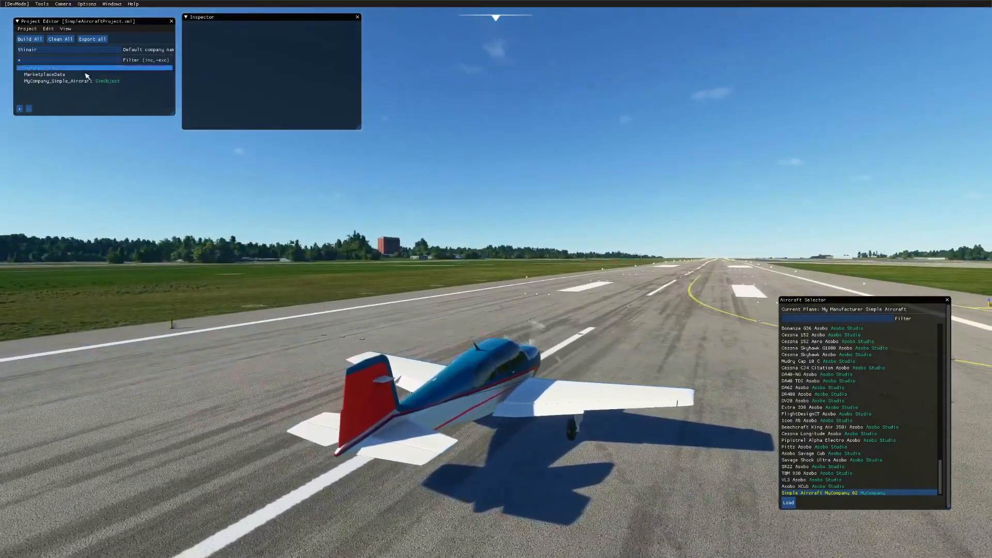
pyautogui.click(70, 83)
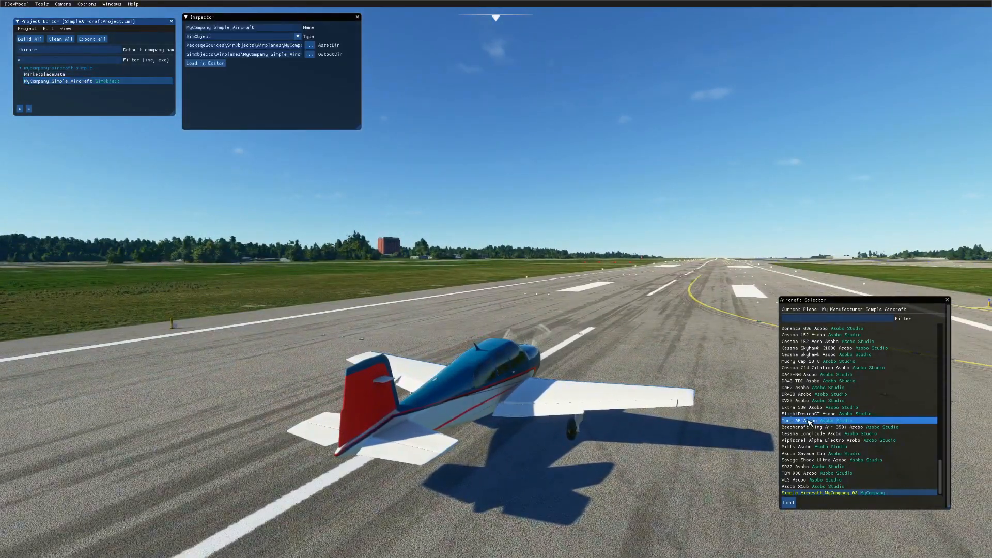
pyautogui.click(947, 299)
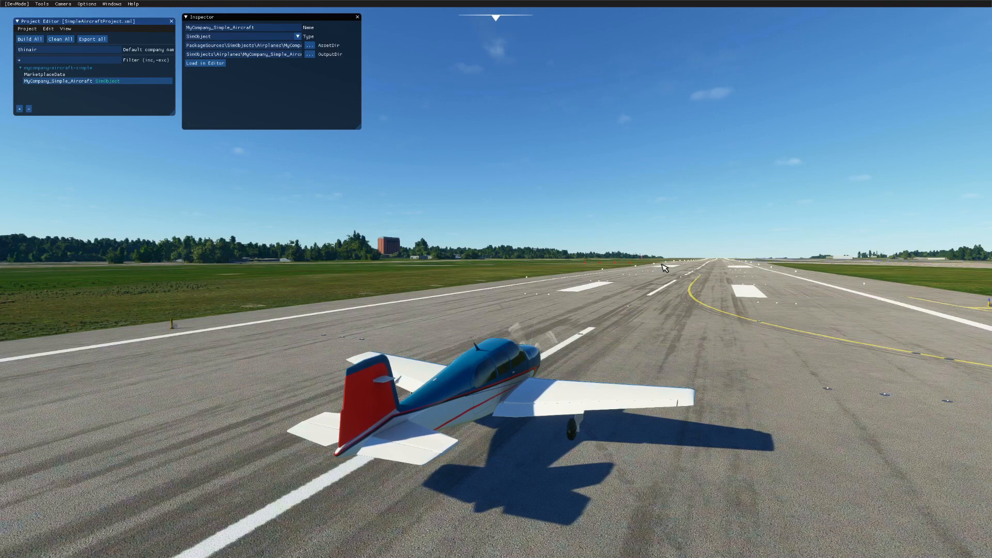
# - Load the MyCompany_Simple_Aircraft asset into the Aircraft Editor and place the editor window clear of the project windows
pyautogui.moveTo(360, 130); pyautogui.dragTo(351, 112)
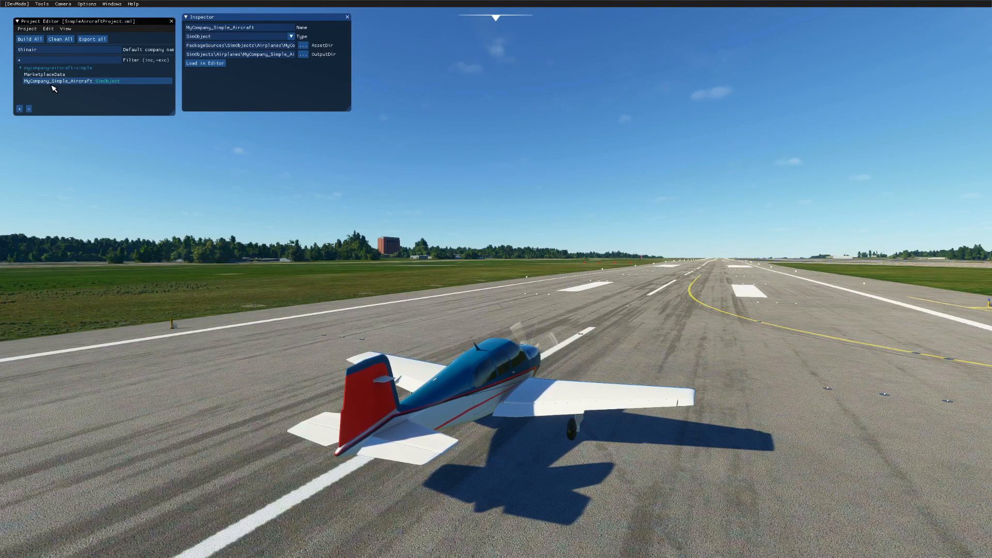
pyautogui.click(52, 81)
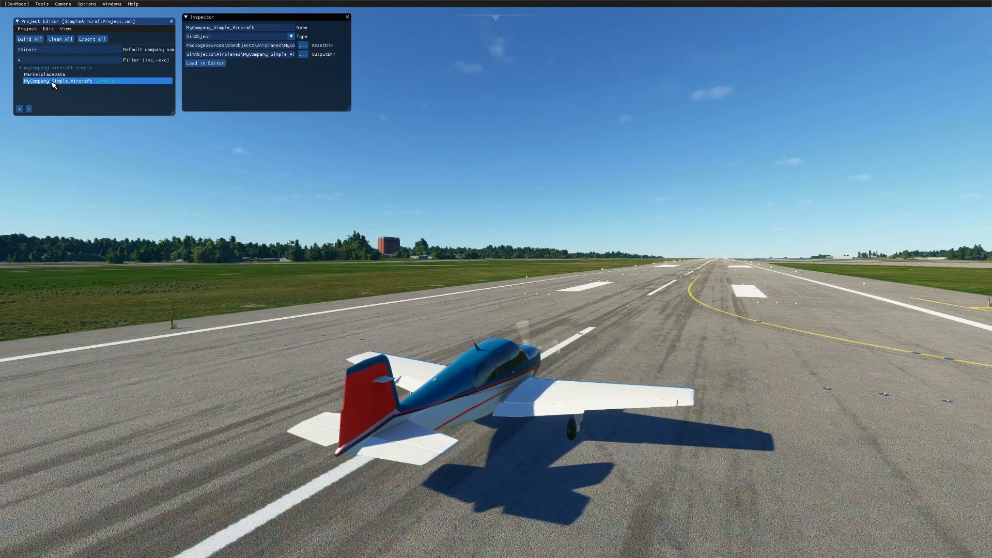
pyautogui.click(204, 65)
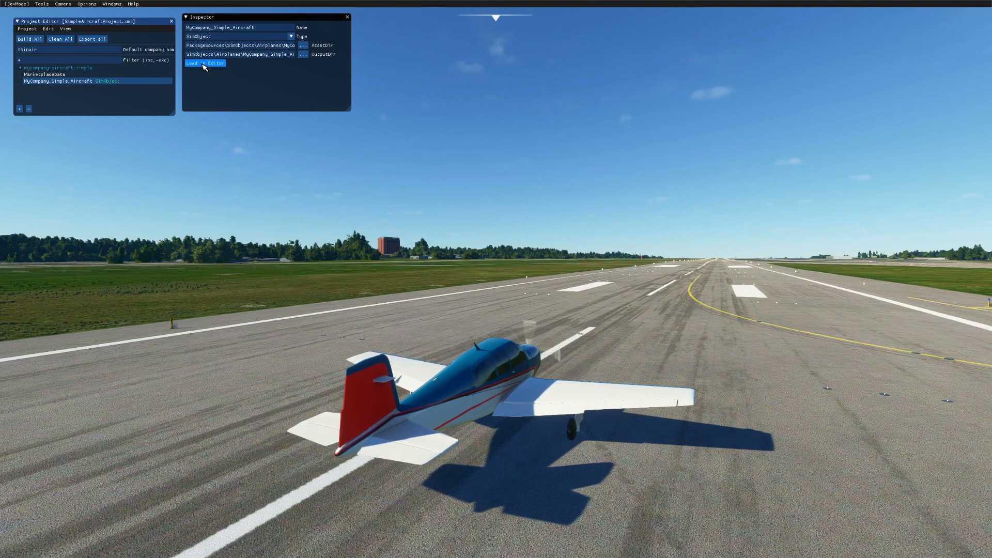
pyautogui.moveTo(249, 219); pyautogui.dragTo(537, 233)
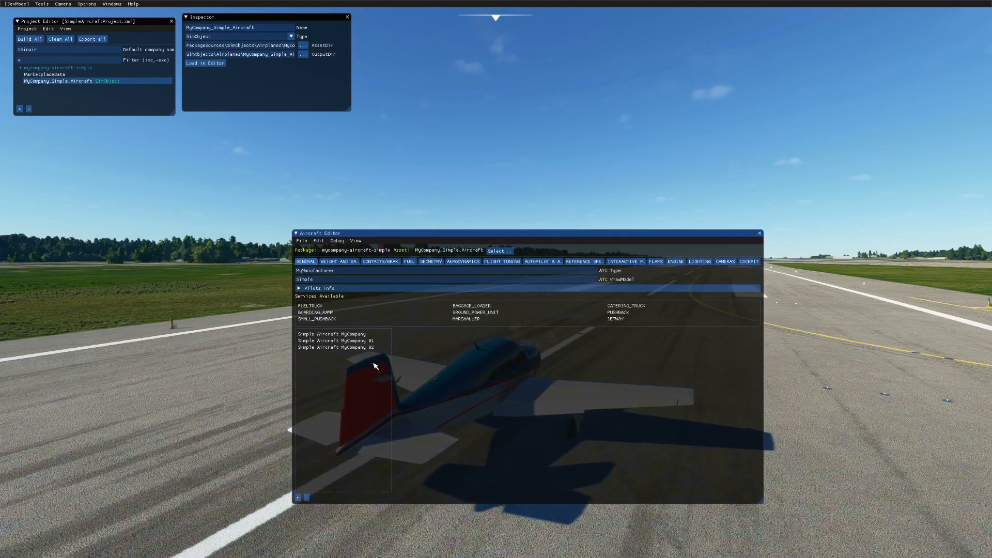
# - Look through the three Simple Aircraft MyCompany variations in the aircraft's general settings
pyautogui.click(365, 341)
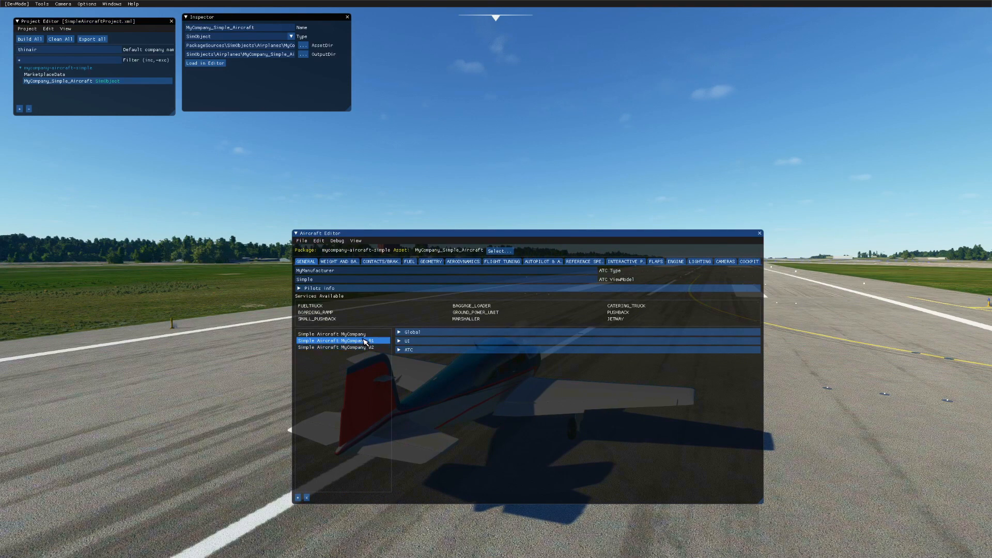
pyautogui.click(362, 347)
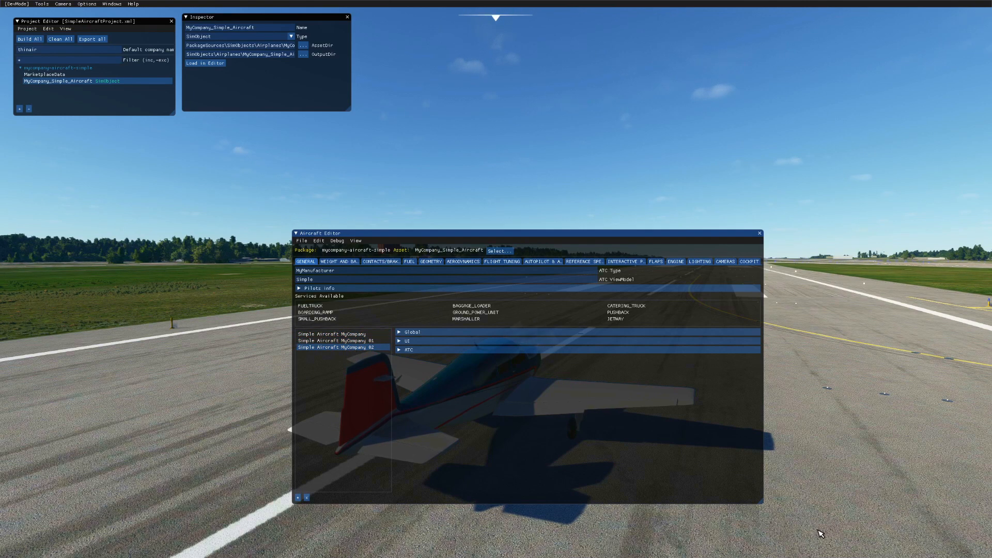
pyautogui.click(360, 334)
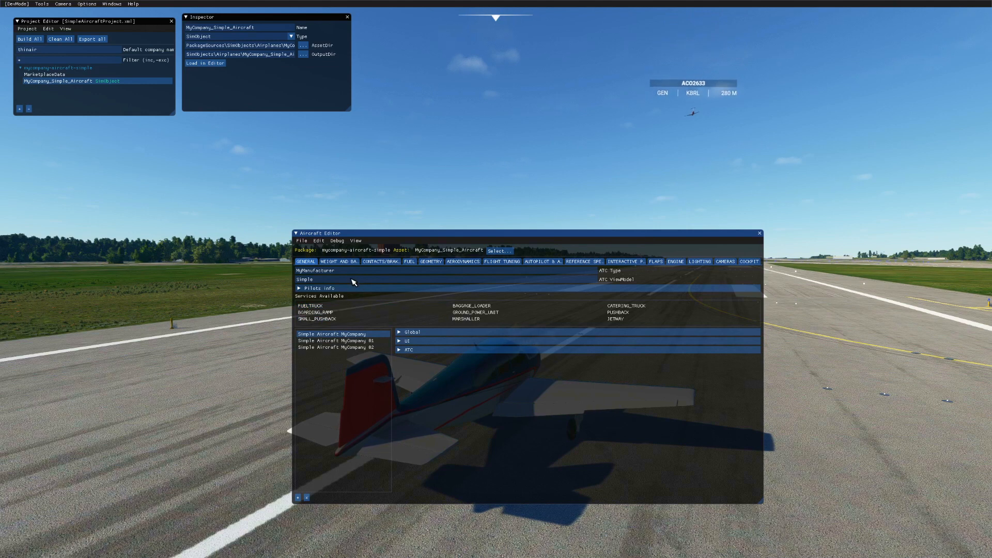
# - View the aircraft's weight and balance settings and its contact points and brakes
pyautogui.click(342, 264)
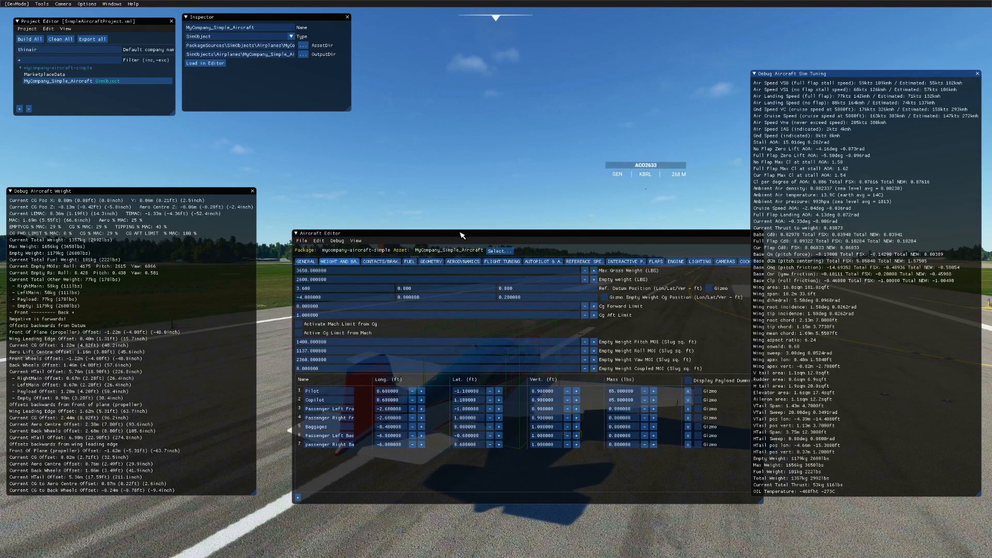
pyautogui.moveTo(462, 234); pyautogui.dragTo(438, 232)
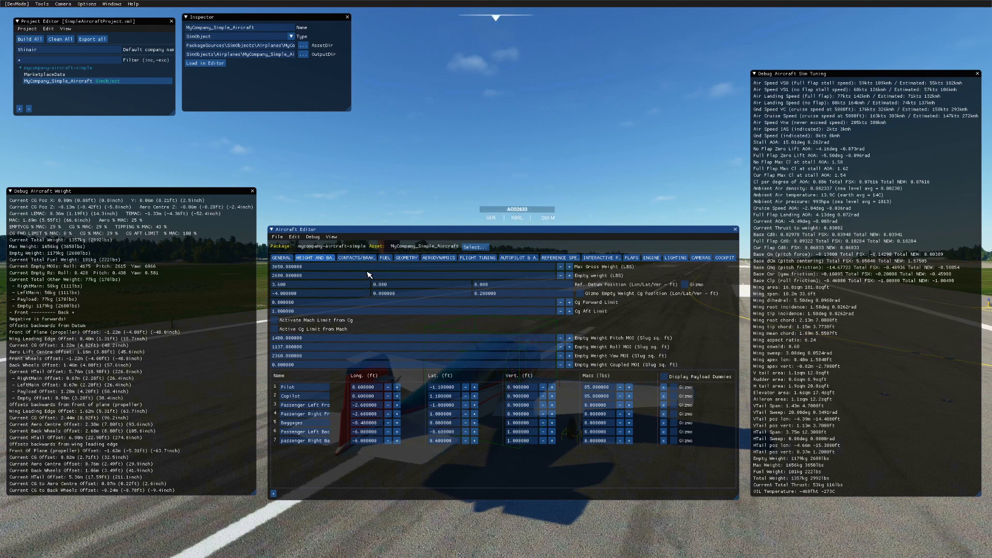
pyautogui.click(357, 257)
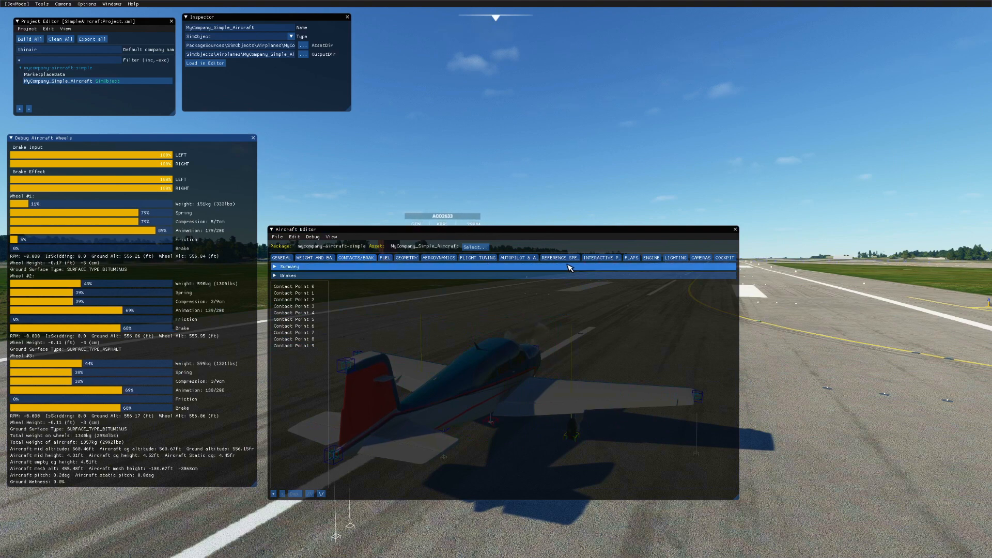
# - Examine the engine's general settings and the available engine types, keeping Piston as the type
pyautogui.click(653, 259)
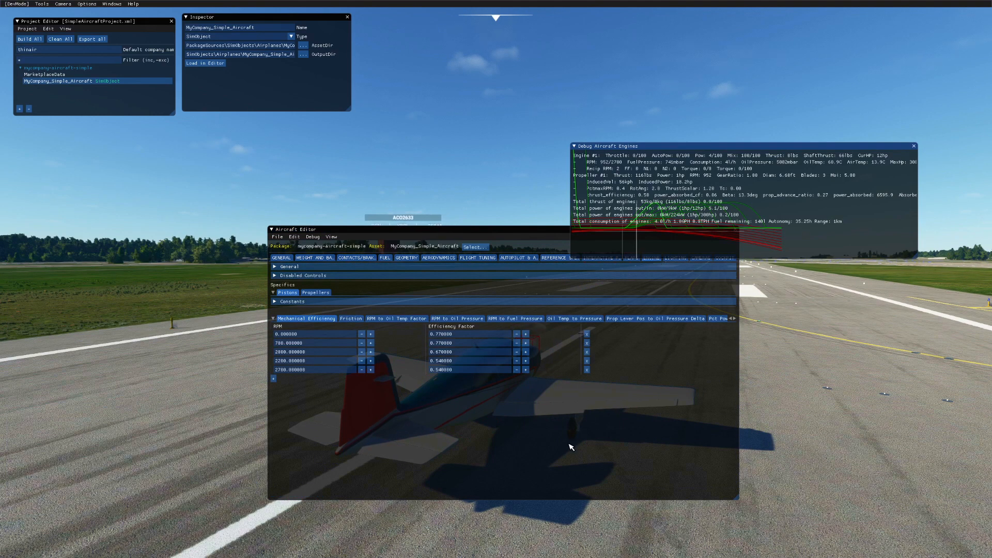
pyautogui.moveTo(466, 232); pyautogui.dragTo(305, 265)
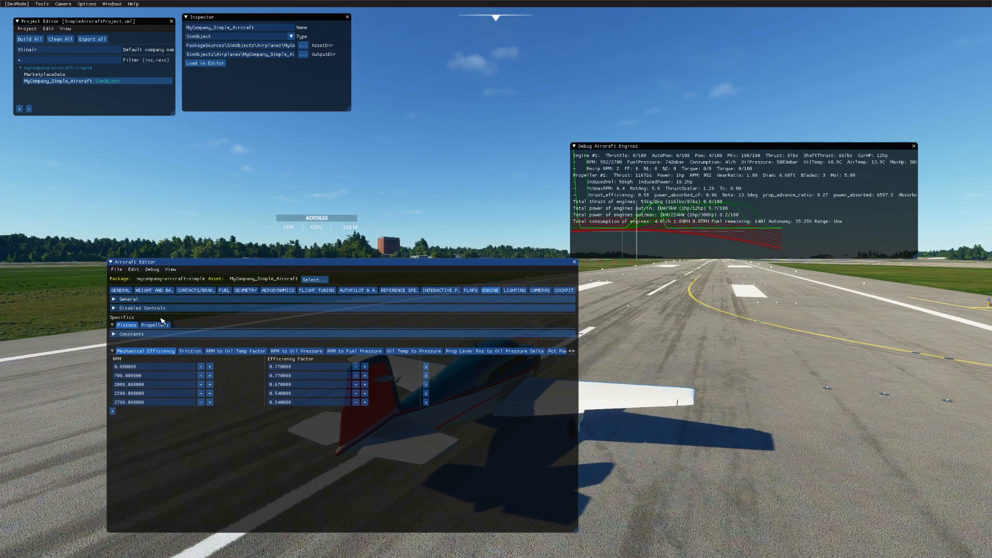
pyautogui.click(114, 299)
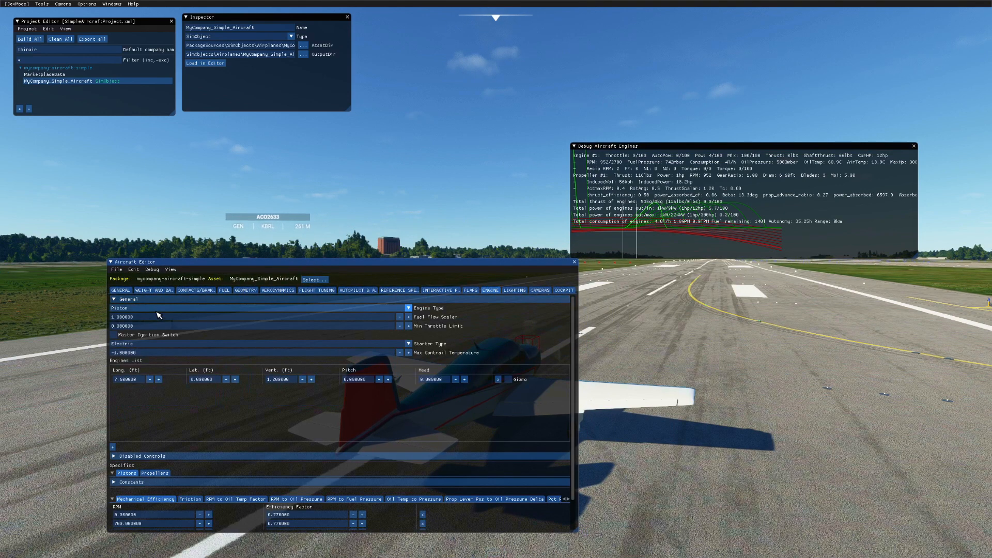
pyautogui.click(408, 308)
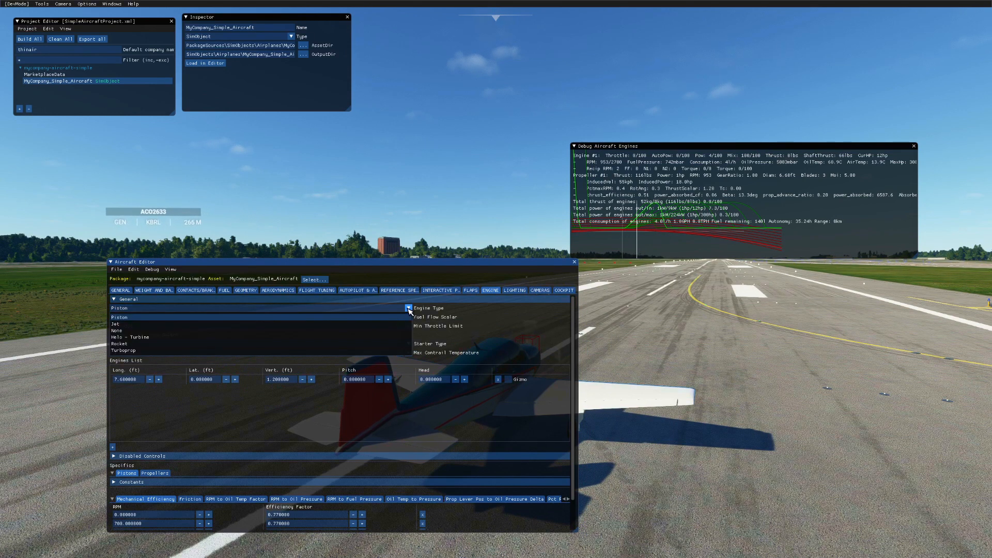
pyautogui.click(301, 317)
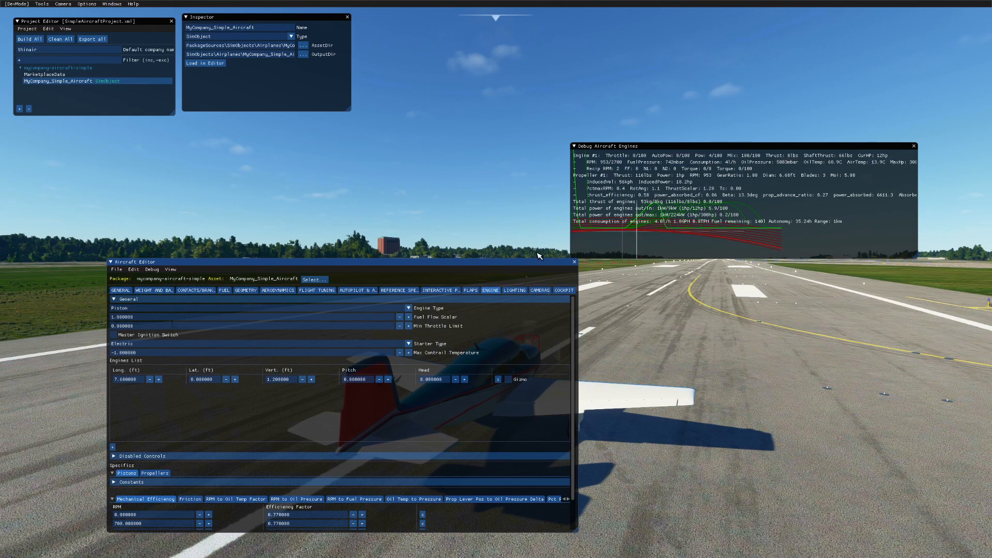
# - Arrange the editor and engine debug windows so the aircraft's nose is in view, and enable the engine's gizmo
pyautogui.moveTo(650, 149); pyautogui.dragTo(689, 66)
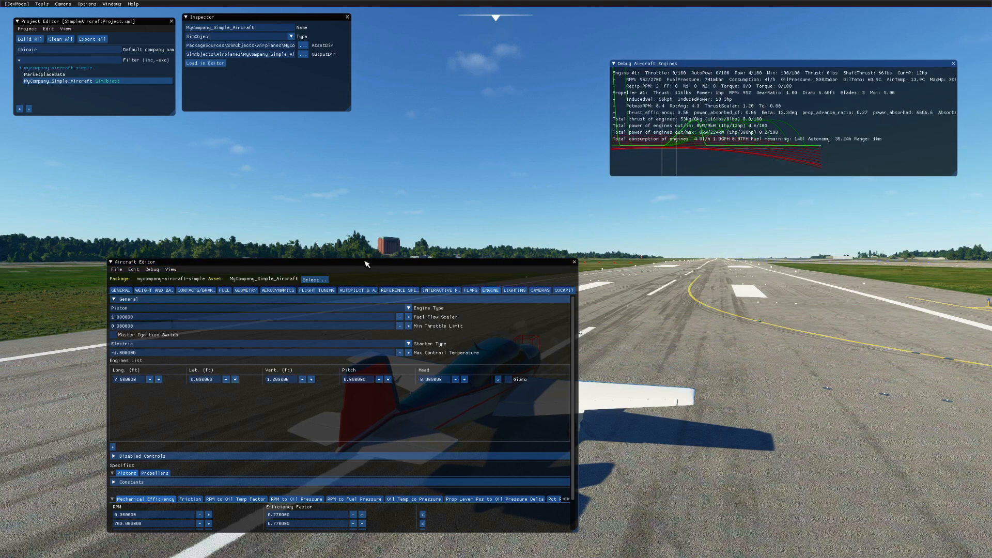
pyautogui.moveTo(365, 264); pyautogui.dragTo(269, 265)
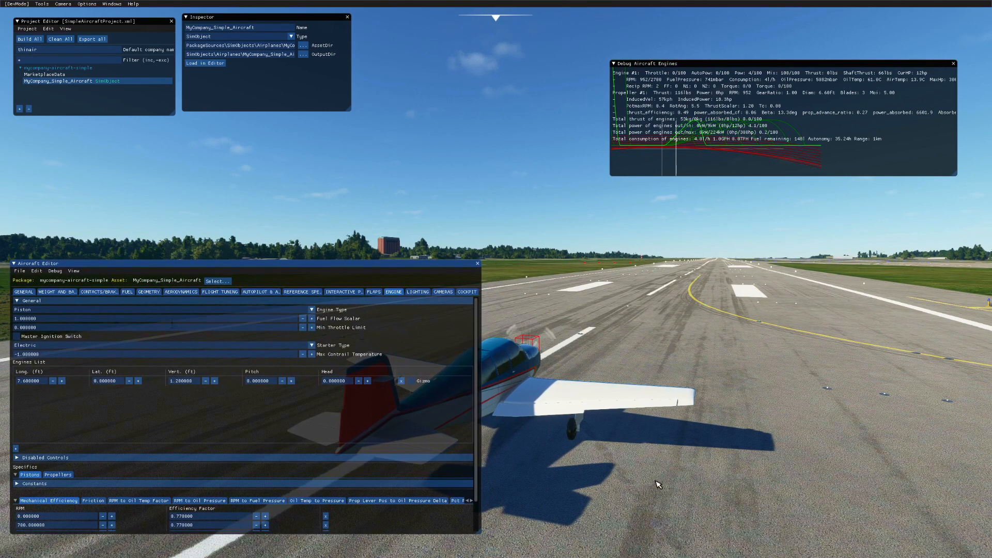
pyautogui.click(692, 483)
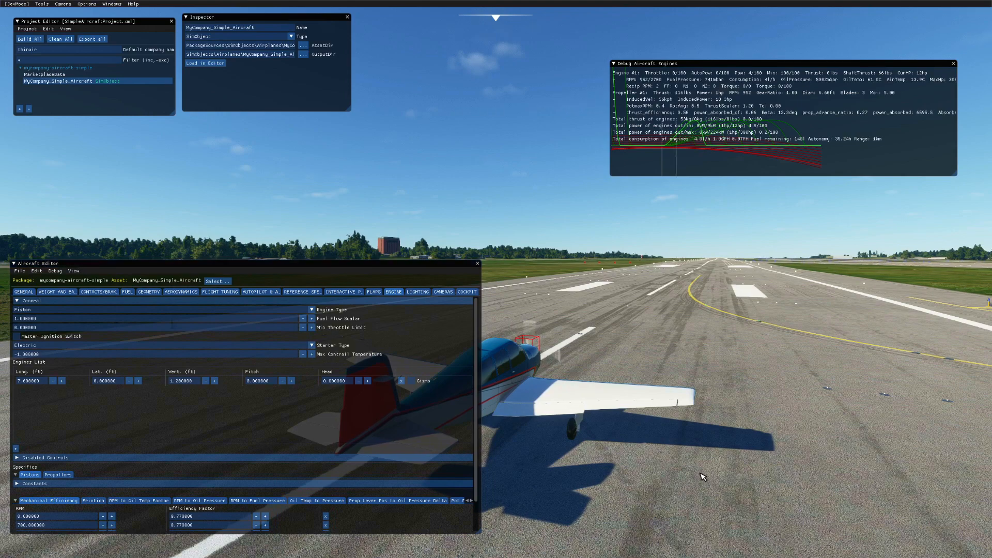
pyautogui.moveTo(701, 473); pyautogui.dragTo(610, 491, button='right')
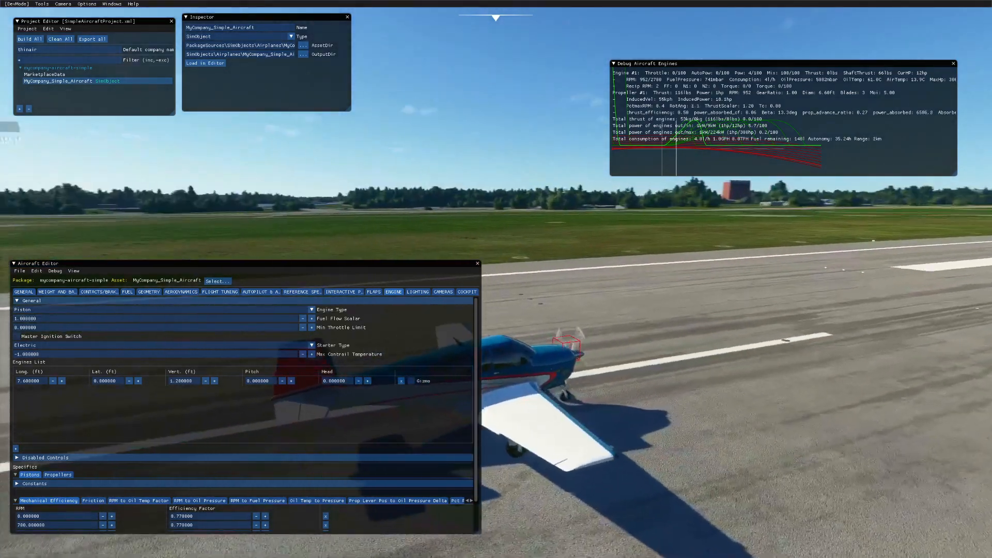
pyautogui.moveTo(738, 496); pyautogui.dragTo(734, 481, button='right')
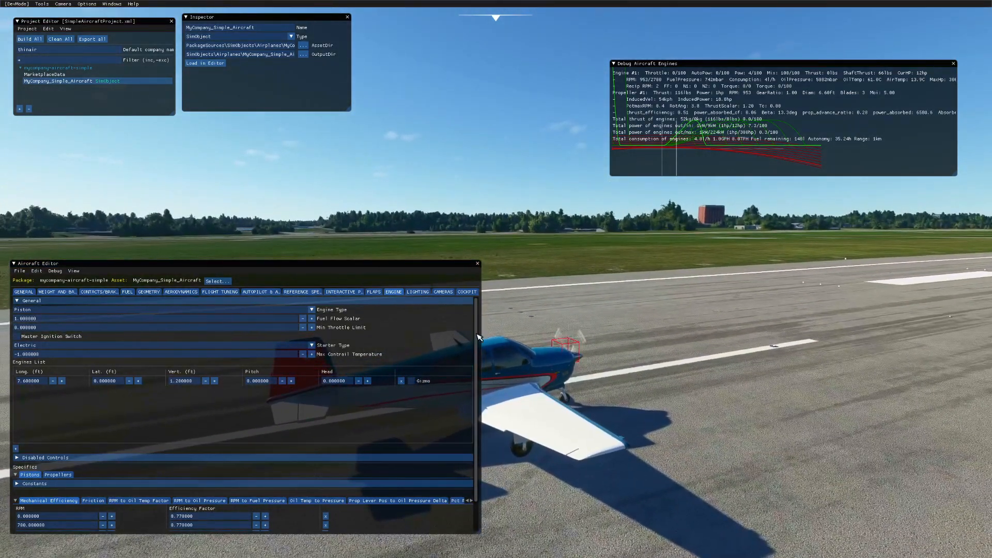
pyautogui.click(393, 292)
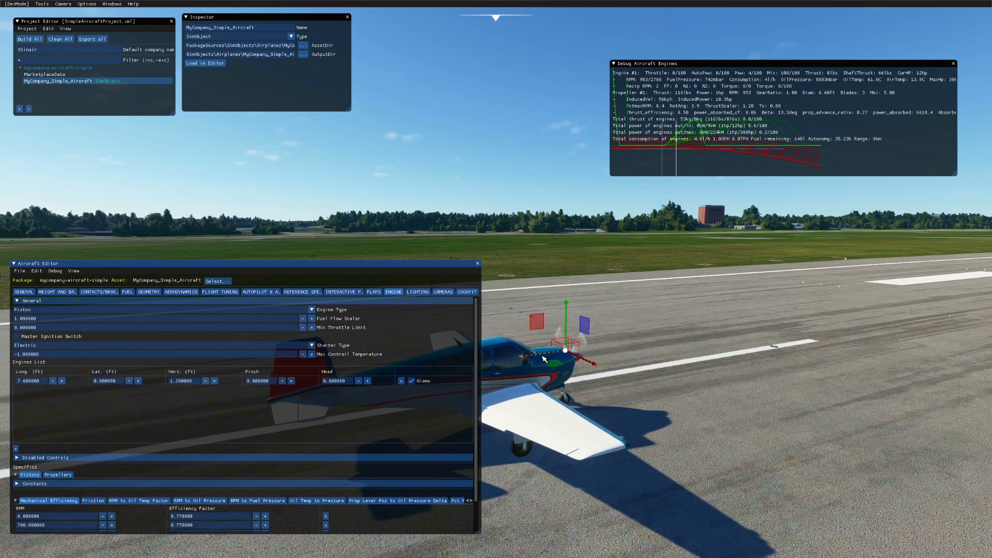
# - Move the engine rearward with its gizmo to a longitudinal position of about 6.29 ft
pyautogui.moveTo(544, 356); pyautogui.dragTo(520, 362)
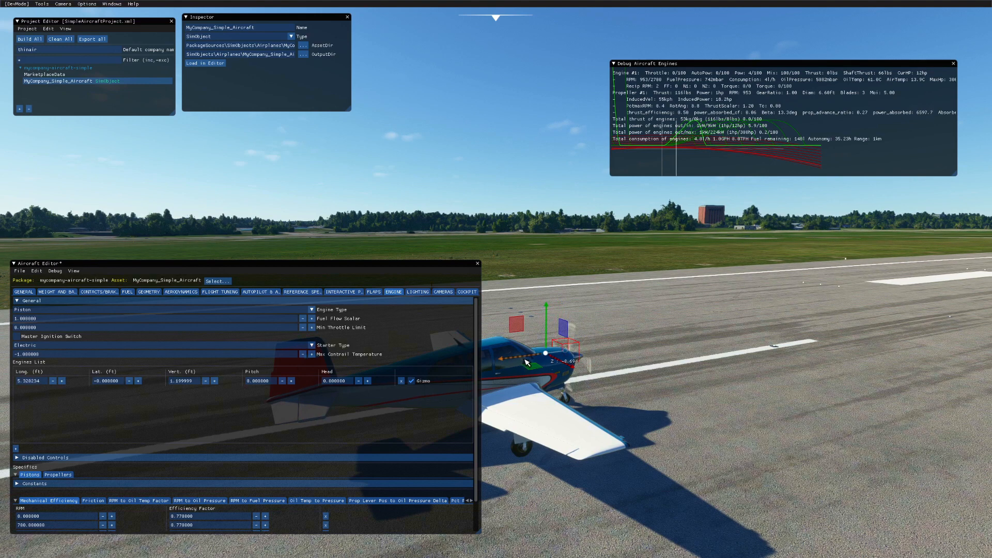
pyautogui.moveTo(524, 361); pyautogui.dragTo(540, 356)
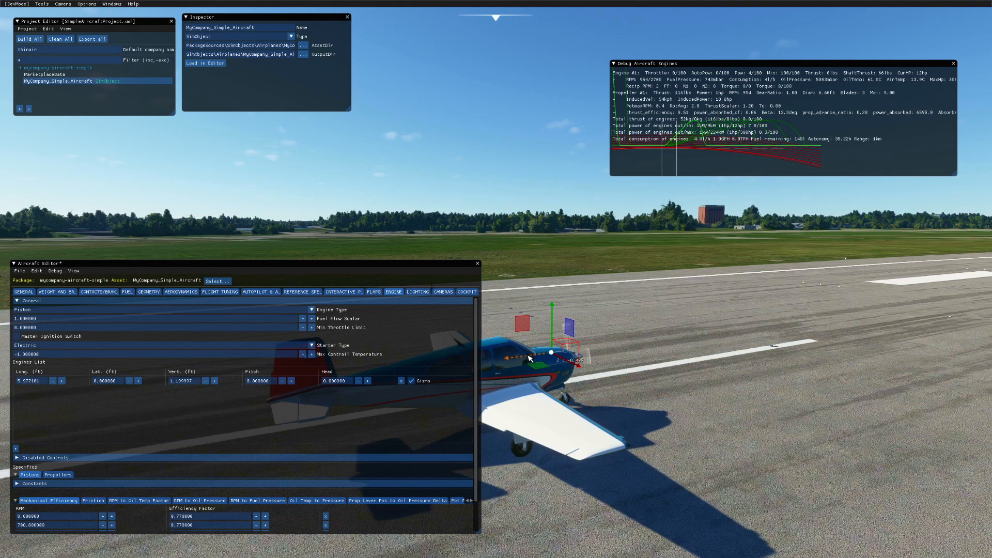
pyautogui.moveTo(521, 356); pyautogui.dragTo(533, 358)
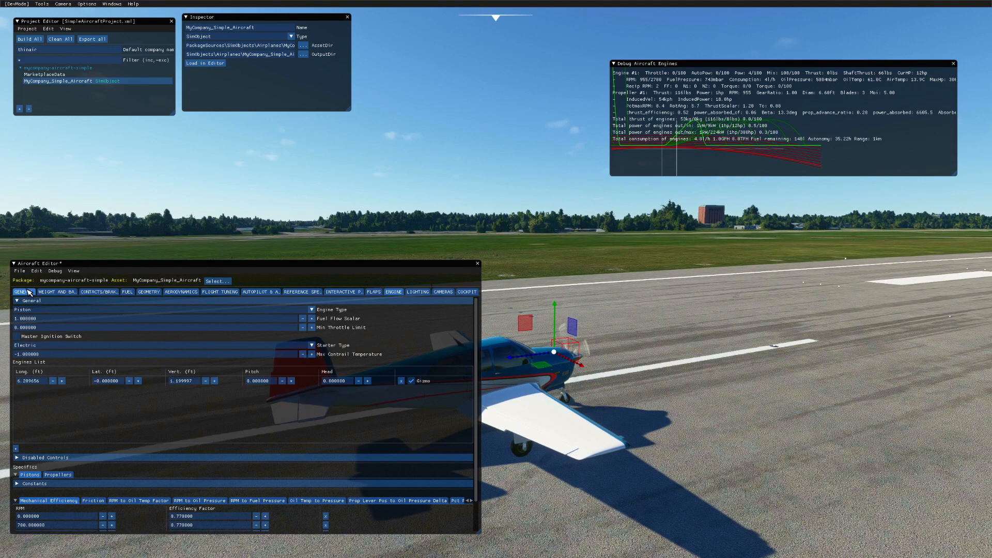
# - Save the edited aircraft and inspect the engine position on the reloaded model from behind and above
pyautogui.click(20, 271)
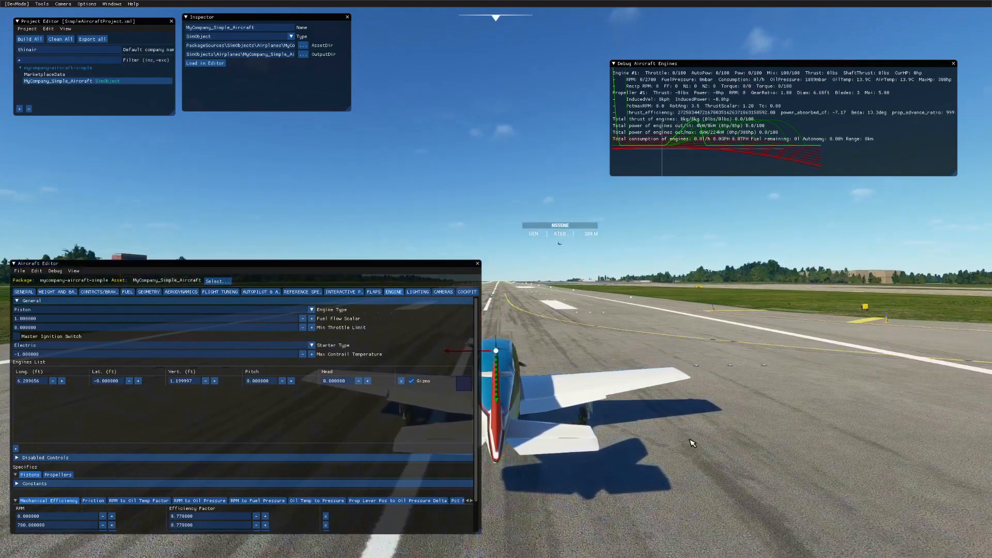
pyautogui.moveTo(690, 439); pyautogui.dragTo(581, 460, button='right')
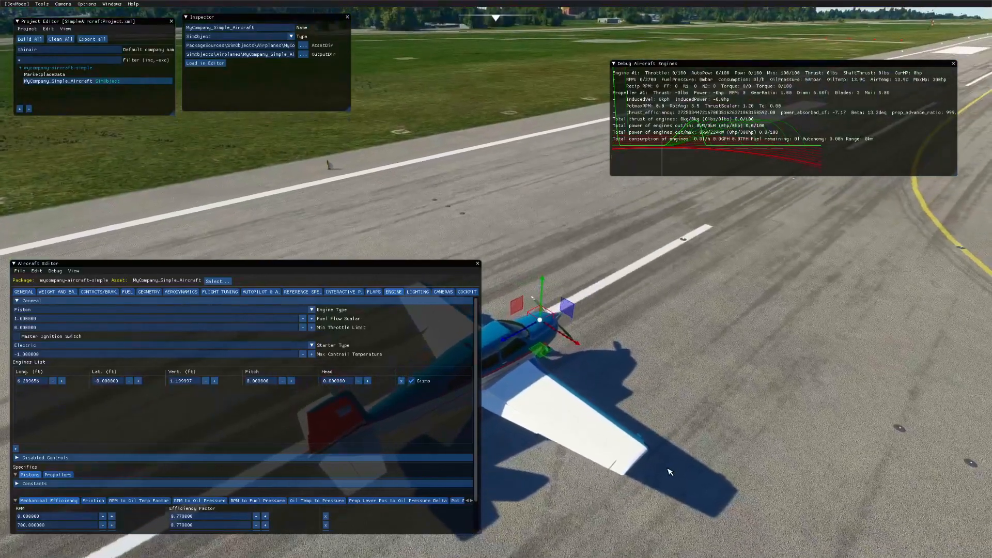
pyautogui.moveTo(704, 416); pyautogui.dragTo(751, 357, button='right')
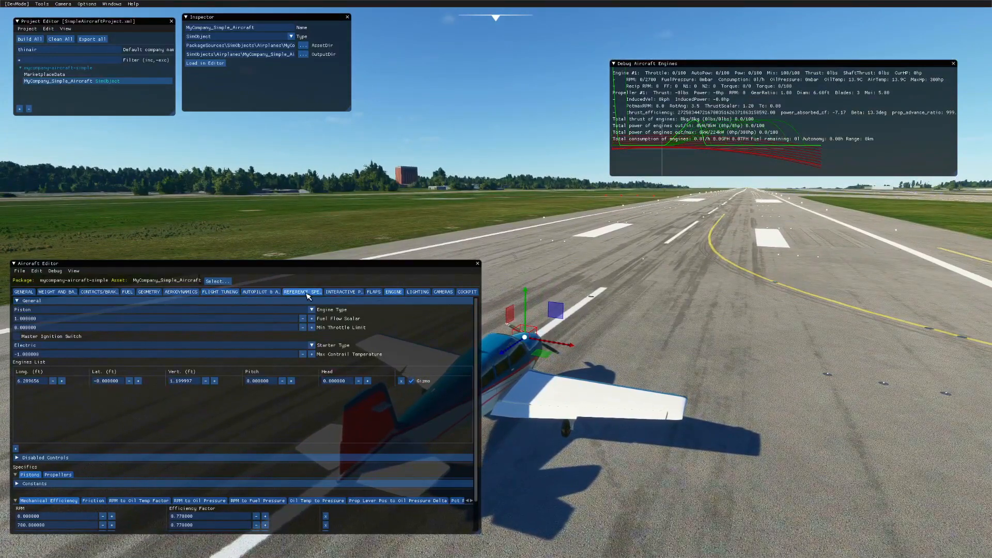
# - View the aircraft's camera definitions, including the Pilot camera's settings, and close the Aircraft Editor
pyautogui.click(443, 292)
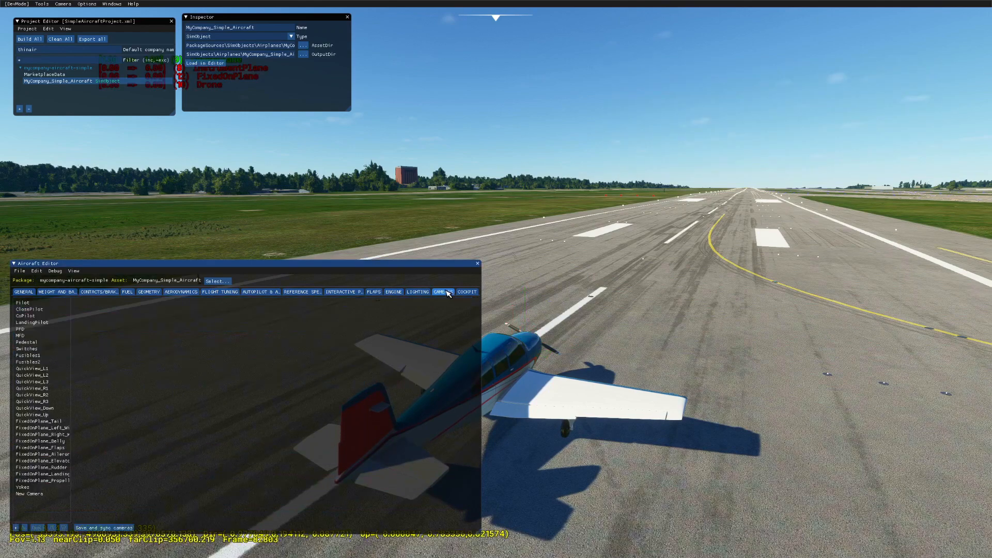
pyautogui.click(23, 303)
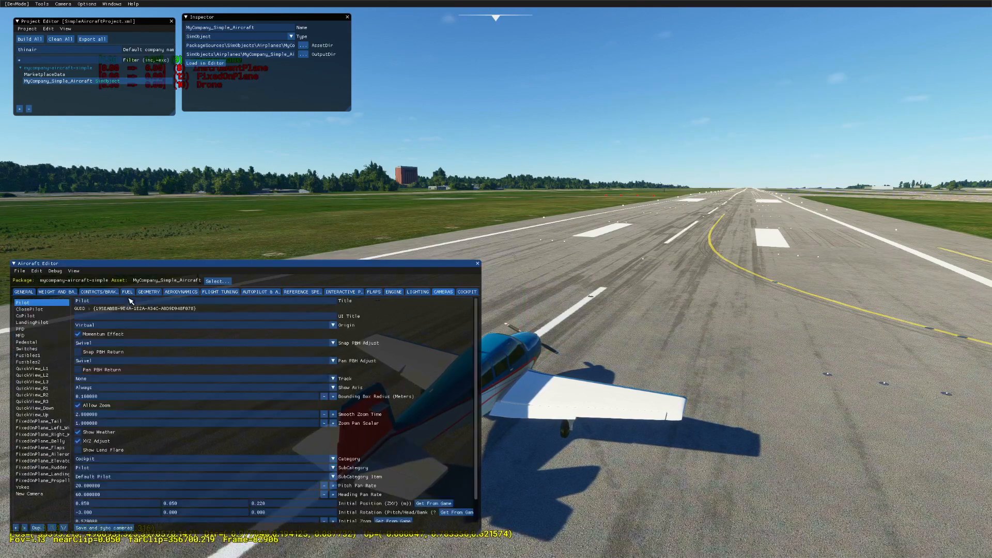
pyautogui.moveTo(271, 268); pyautogui.dragTo(288, 257)
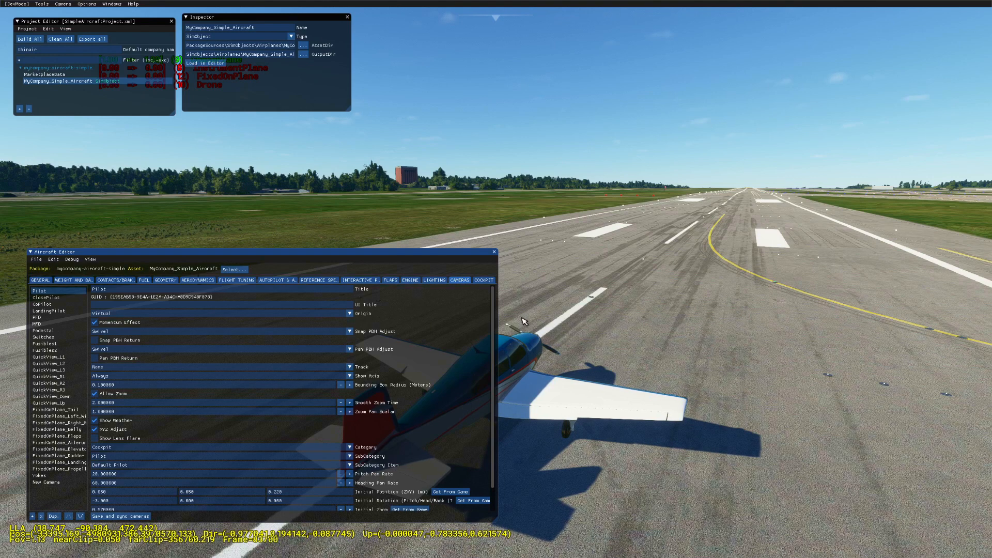
pyautogui.click(494, 252)
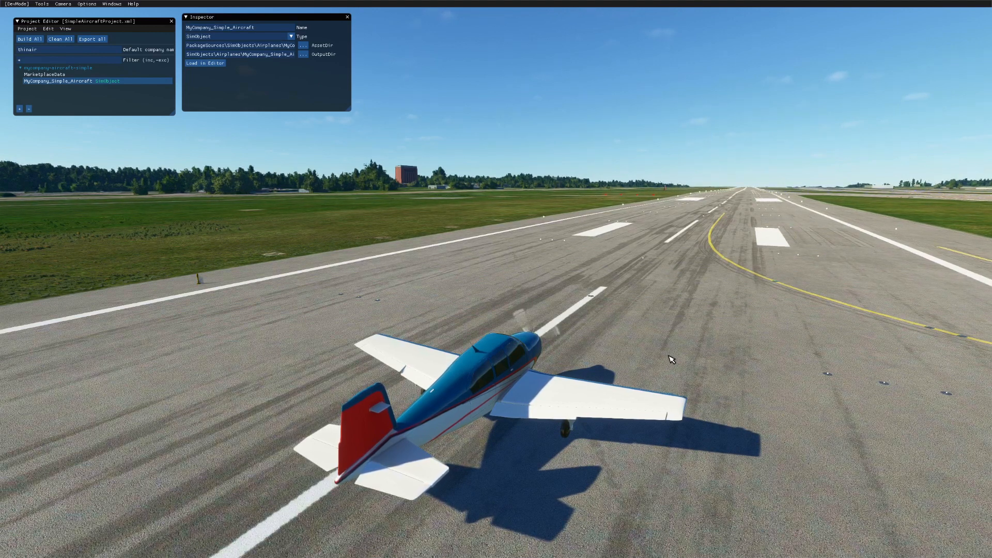
# - Reload Simple Aircraft MyCompany 02 through the Aircraft Selector
pyautogui.moveTo(262, 4)
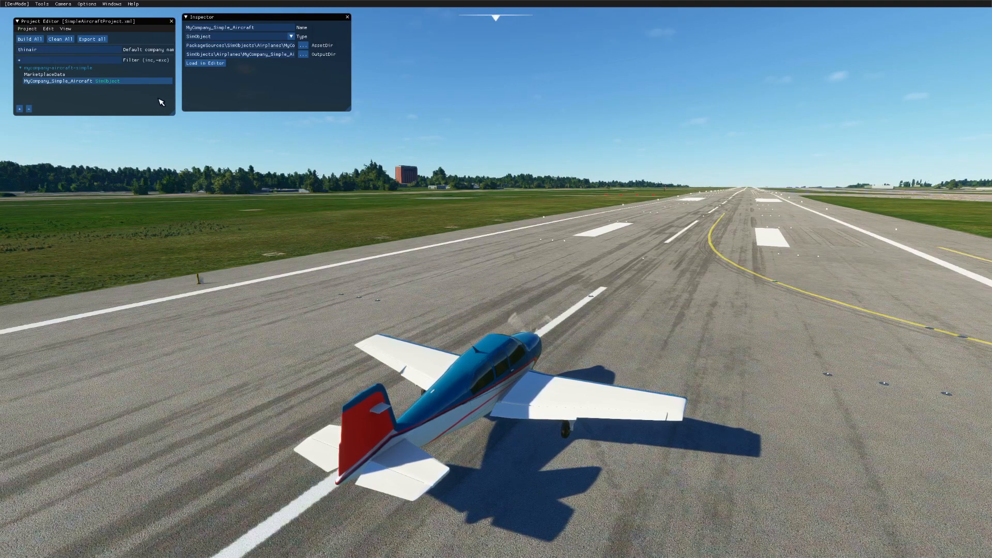
pyautogui.click(114, 5)
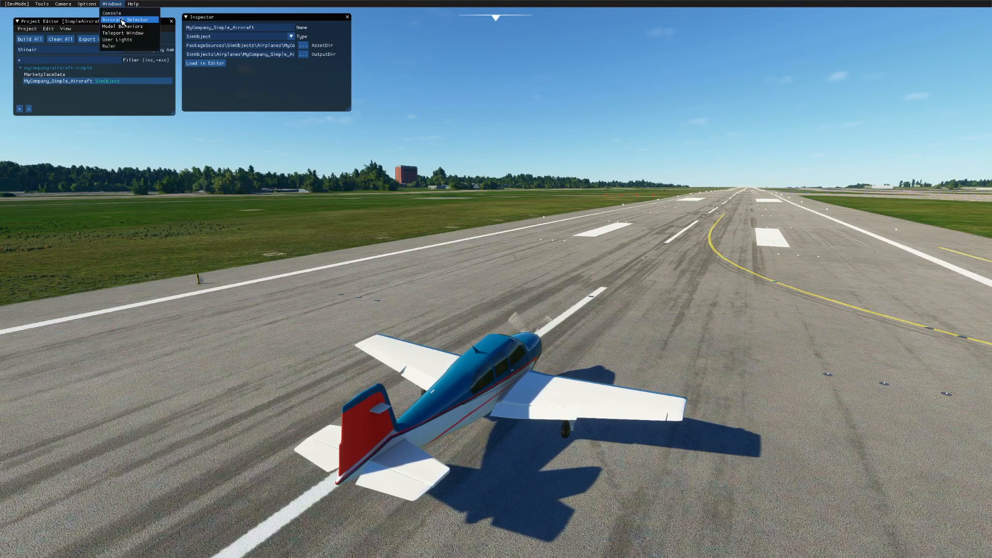
pyautogui.click(123, 23)
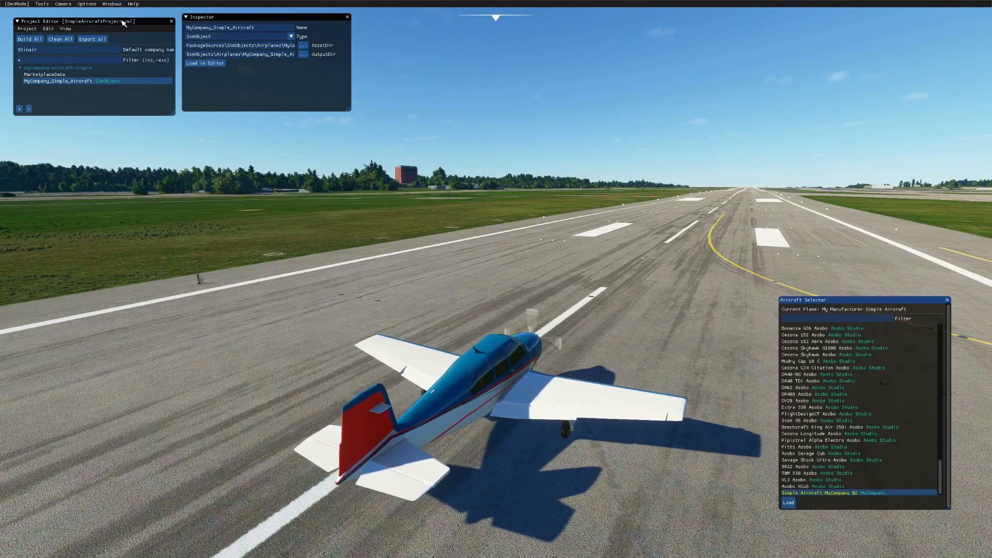
pyautogui.click(788, 502)
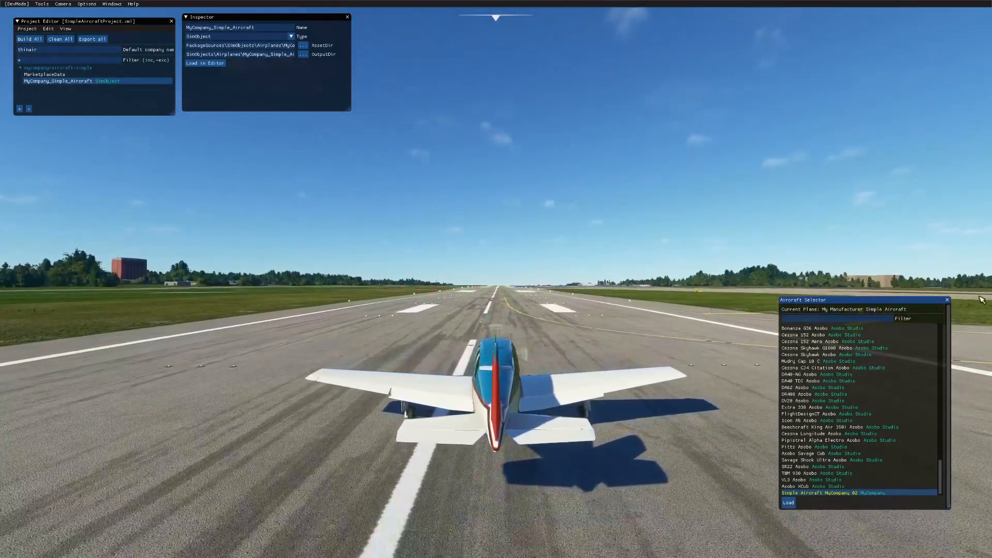
# - Close the Aircraft Selector and close the SimpleAircraftProject project in the Project Editor
pyautogui.click(947, 301)
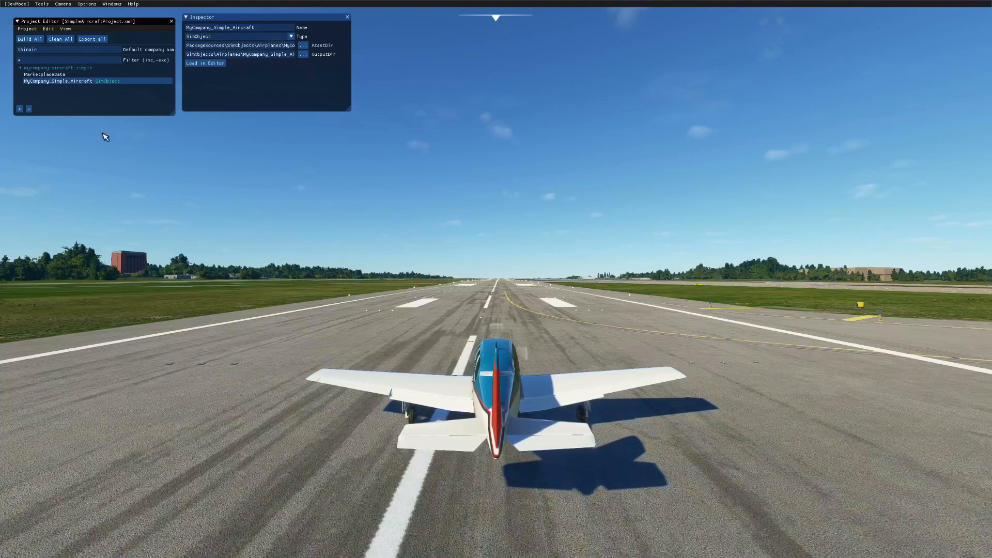
pyautogui.click(27, 29)
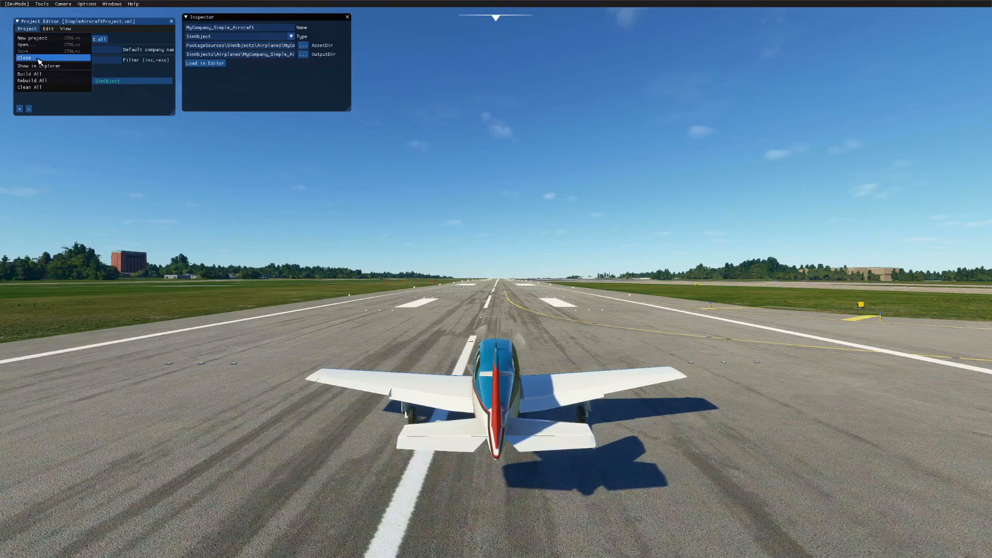
pyautogui.click(39, 58)
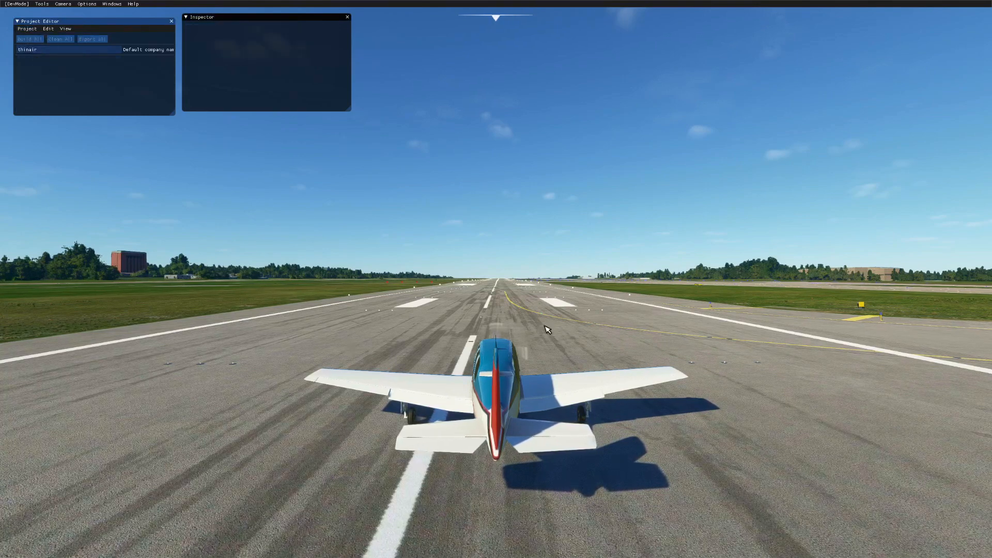
pyautogui.click(582, 302)
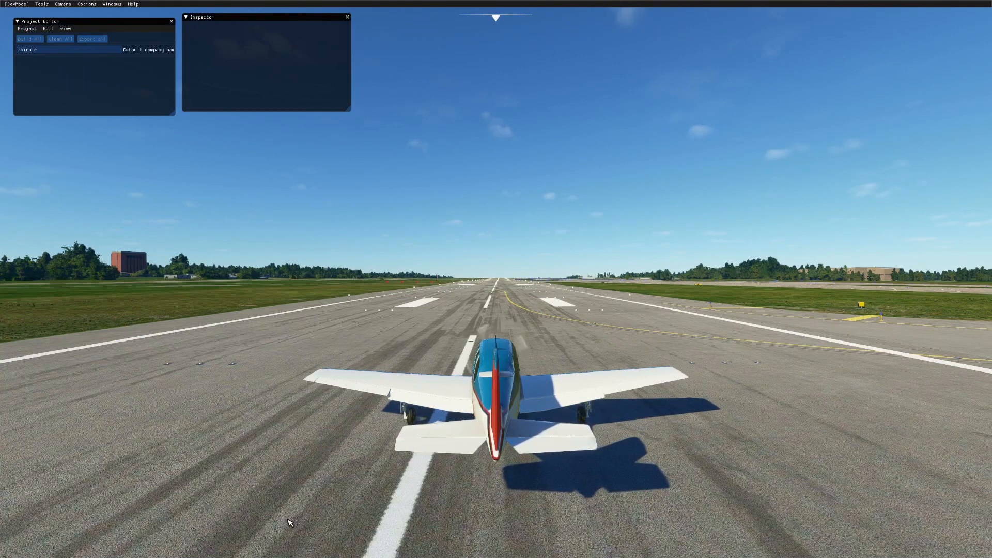
# - Switch to Blender, open the recent file Thin Air testplan.blend, and display the aircraft in solid shading
pyautogui.press('super+Tab')
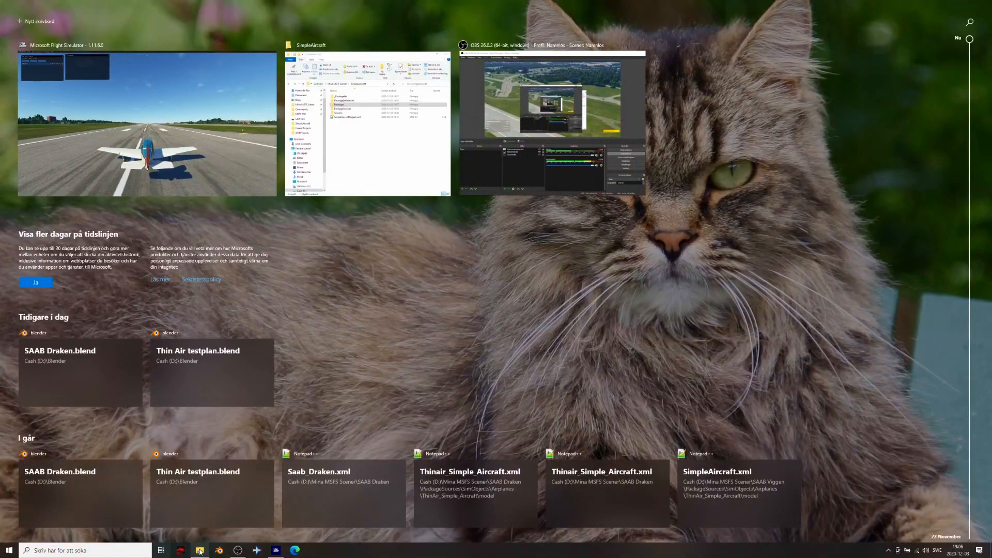
pyautogui.click(219, 550)
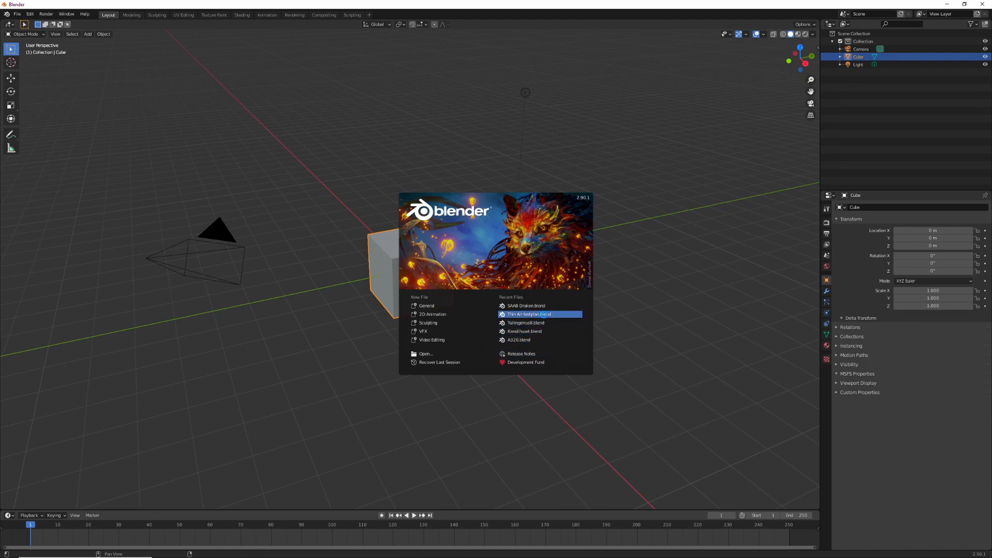
pyautogui.click(544, 314)
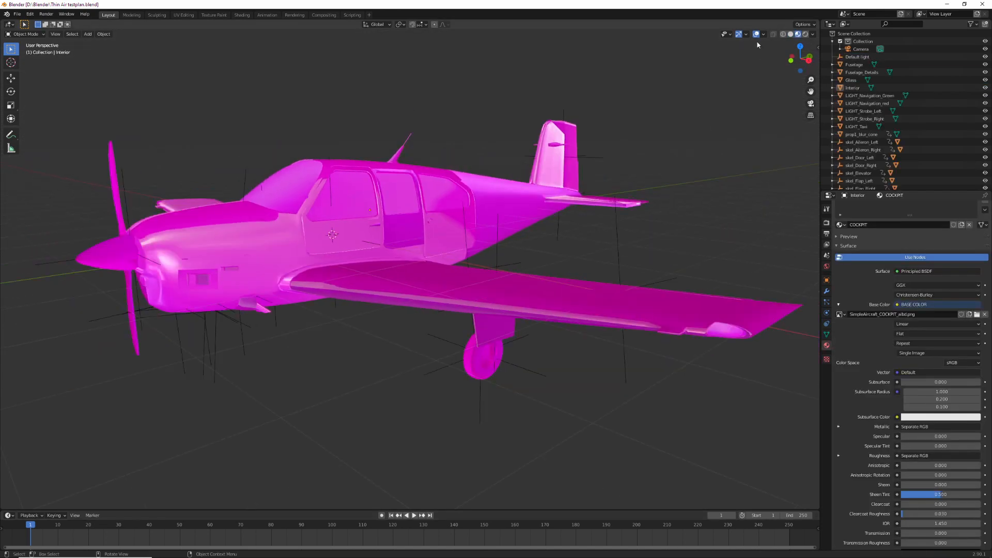
pyautogui.click(791, 34)
pyautogui.moveTo(647, 162)
pyautogui.mouseDown(button='middle')
pyautogui.moveTo(477, 308)
pyautogui.moveTo(522, 287)
pyautogui.moveTo(513, 296)
pyautogui.moveTo(445, 284)
pyautogui.moveTo(398, 303)
pyautogui.moveTo(534, 290)
pyautogui.moveTo(509, 286)
pyautogui.moveTo(501, 299)
pyautogui.moveTo(517, 288)
pyautogui.moveTo(434, 286)
pyautogui.moveTo(423, 296)
pyautogui.moveTo(534, 281)
pyautogui.moveTo(508, 284)
pyautogui.moveTo(500, 268)
pyautogui.mouseUp(button='middle')
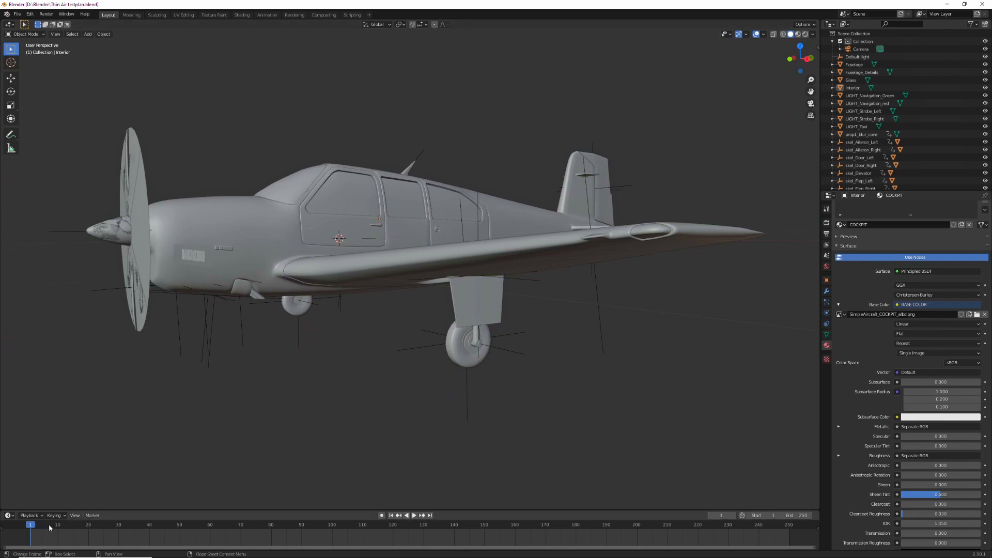
# - Scrub the timeline from frame 1 forward and back to frame 0 to examine the landing gear animation from several angles
pyautogui.moveTo(30, 526); pyautogui.dragTo(176, 525)
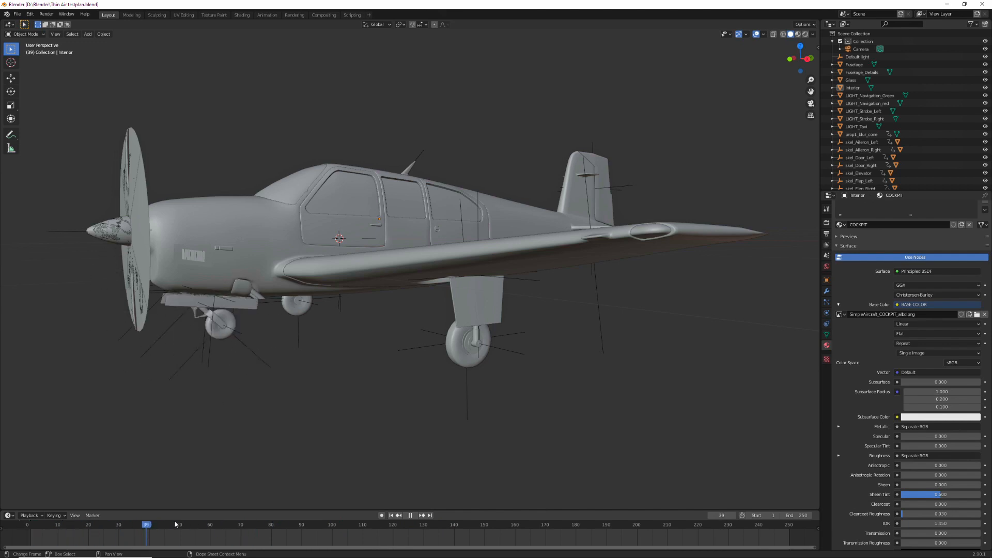
pyautogui.moveTo(110, 523); pyautogui.dragTo(23, 526)
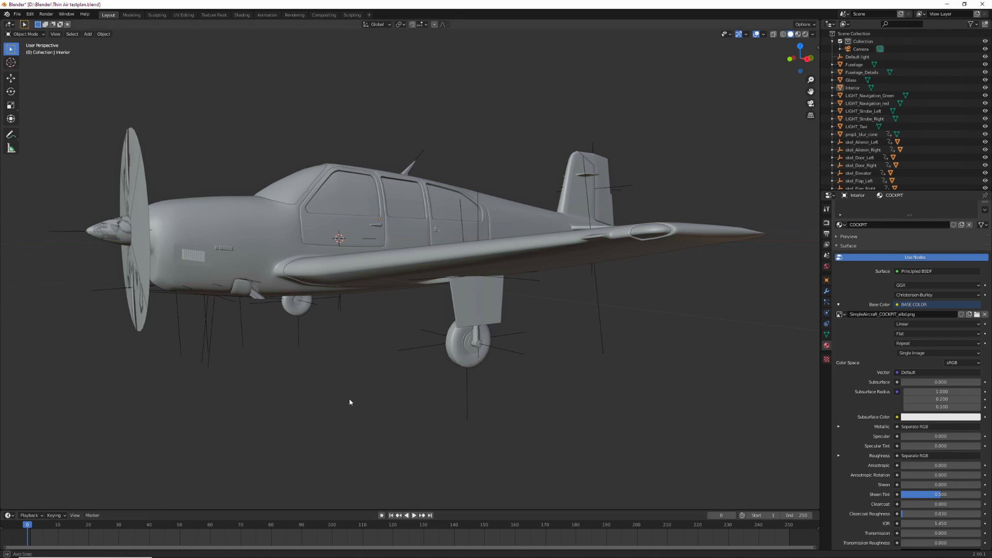
pyautogui.moveTo(350, 400)
pyautogui.mouseDown(button='middle')
pyautogui.moveTo(363, 412)
pyautogui.moveTo(365, 401)
pyautogui.moveTo(345, 398)
pyautogui.mouseUp(button='middle')
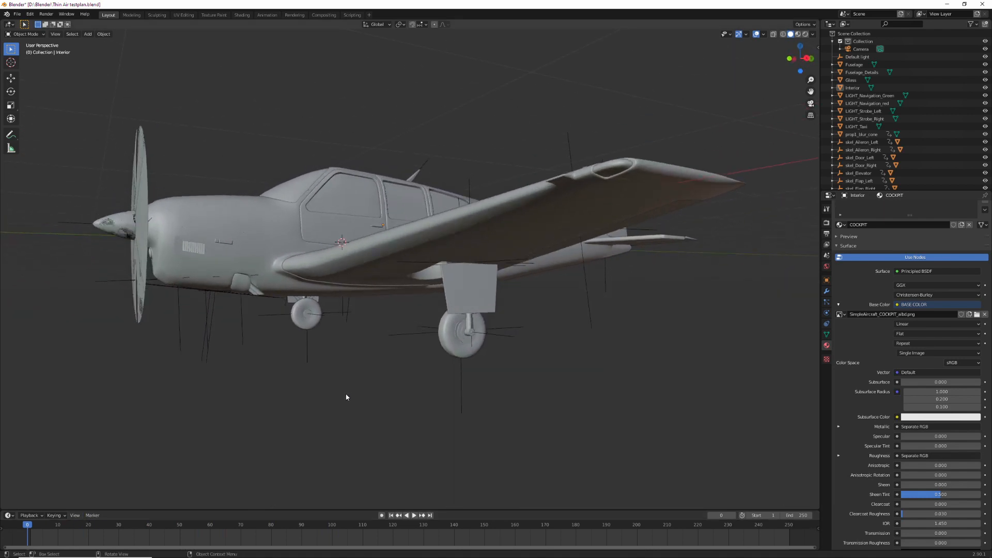
pyautogui.moveTo(26, 525)
pyautogui.mouseDown()
pyautogui.moveTo(352, 525)
pyautogui.moveTo(26, 525)
pyautogui.mouseUp()
pyautogui.moveTo(389, 393); pyautogui.dragTo(405, 409, button='middle')
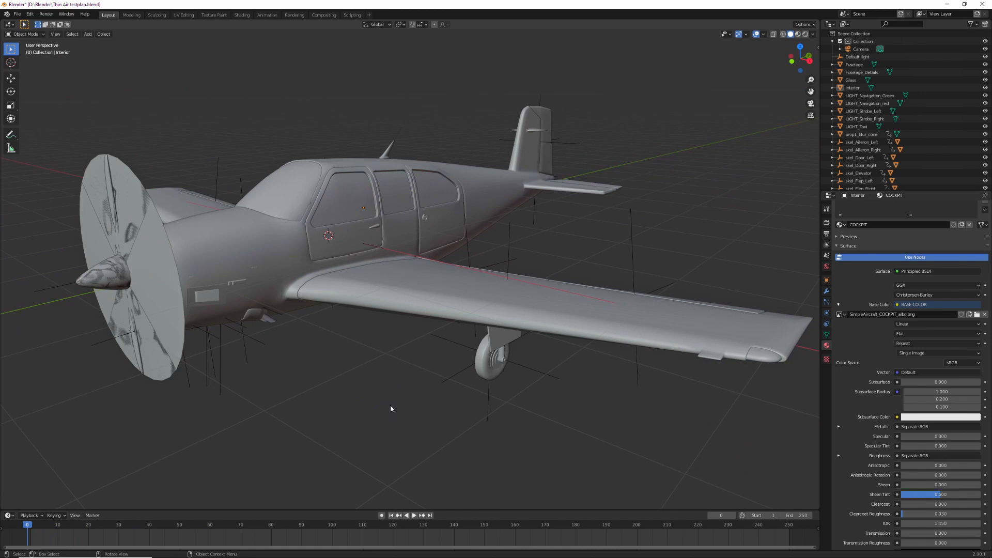
pyautogui.moveTo(463, 394)
pyautogui.mouseDown(button='middle')
pyautogui.moveTo(421, 394)
pyautogui.moveTo(405, 381)
pyautogui.moveTo(461, 387)
pyautogui.mouseUp(button='middle')
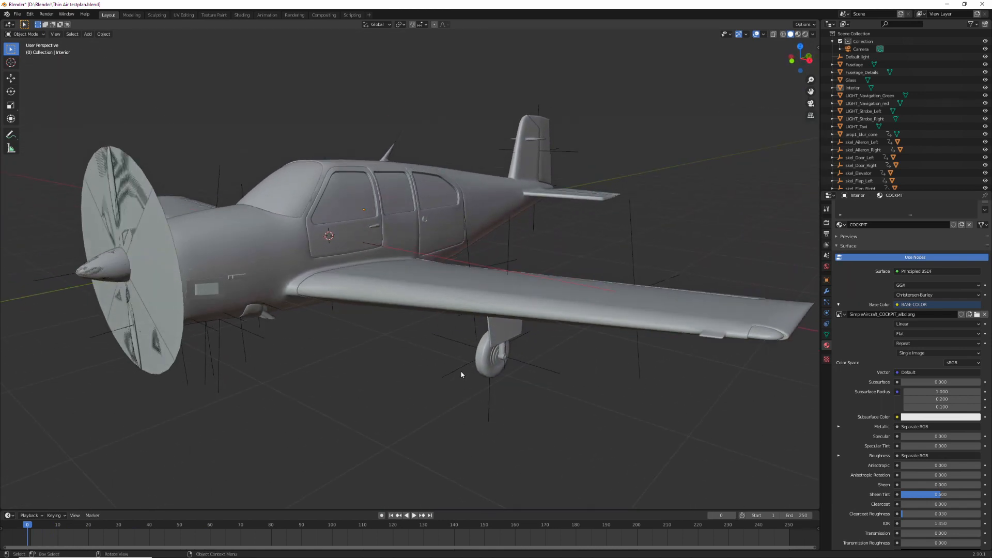
# - Try moving the left wheel by its skel_Tire_Left empty and separately by its Tire_Left mesh, cancelling each move
pyautogui.click(461, 371)
pyautogui.moveTo(455, 422)
pyautogui.mouseDown(button='middle')
pyautogui.moveTo(348, 416)
pyautogui.moveTo(336, 427)
pyautogui.moveTo(463, 416)
pyautogui.moveTo(452, 411)
pyautogui.mouseUp(button='middle')
pyautogui.press('g')
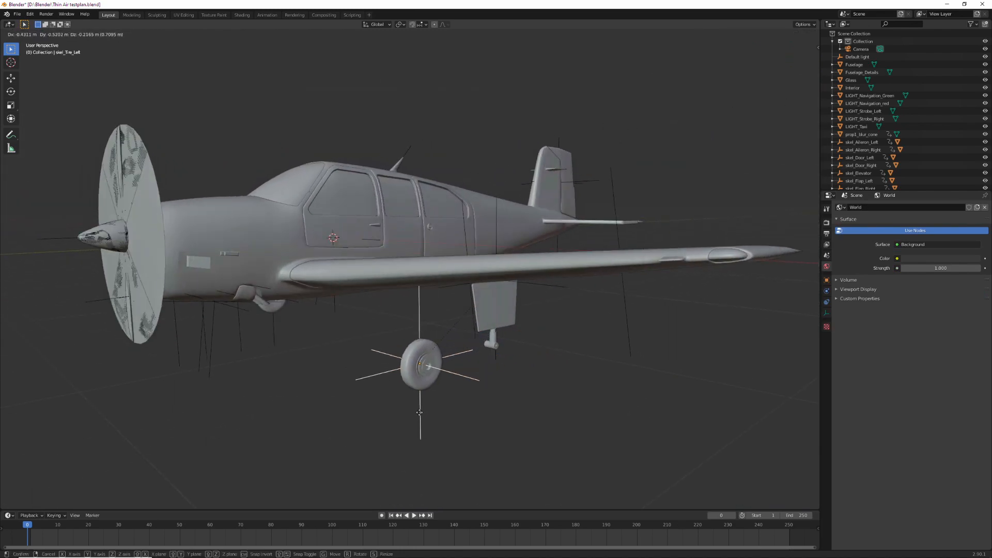
pyautogui.rightClick(450, 407)
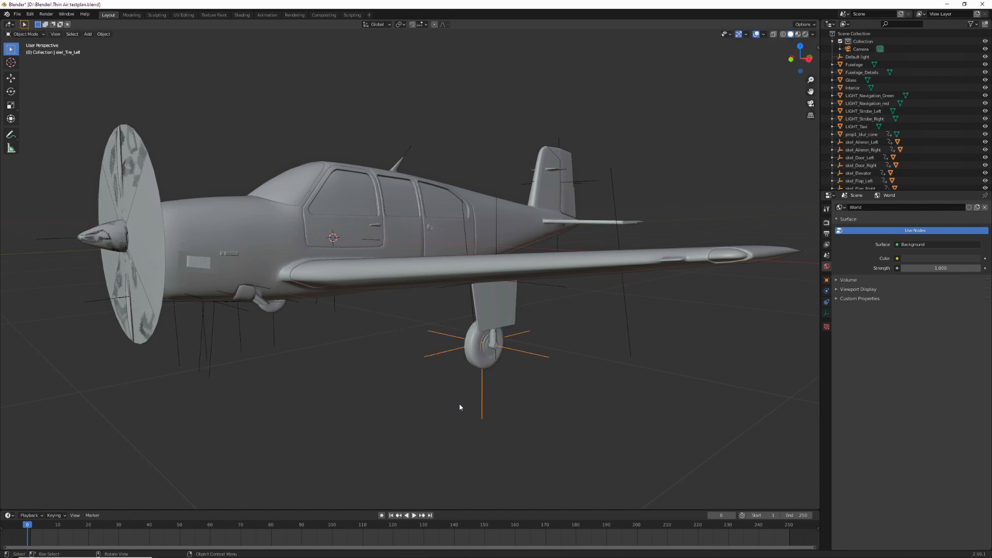
pyautogui.click(490, 359)
pyautogui.press('g')
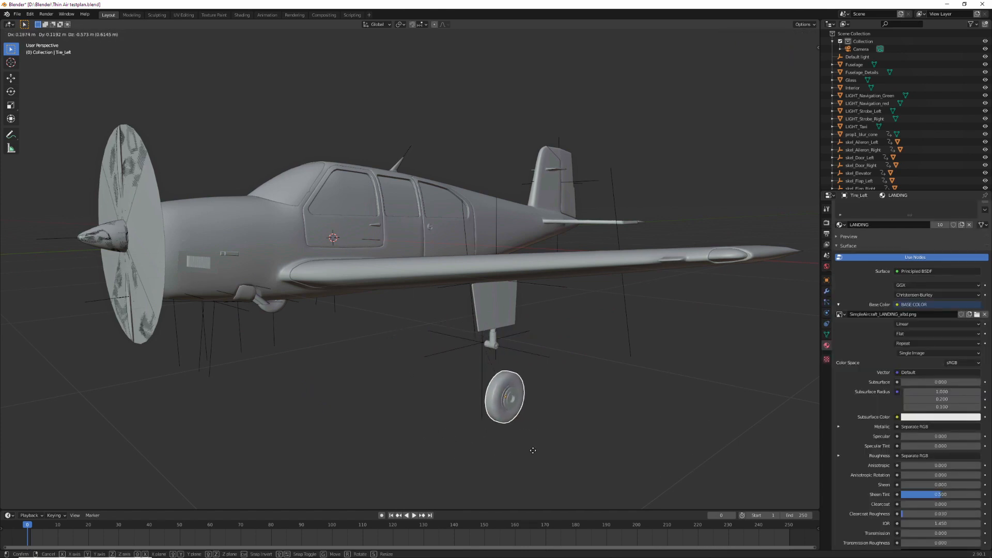
pyautogui.rightClick(567, 458)
# - Try moving the skel_Tire_Left empty again and rotating it about the global X axis
pyautogui.click(449, 354)
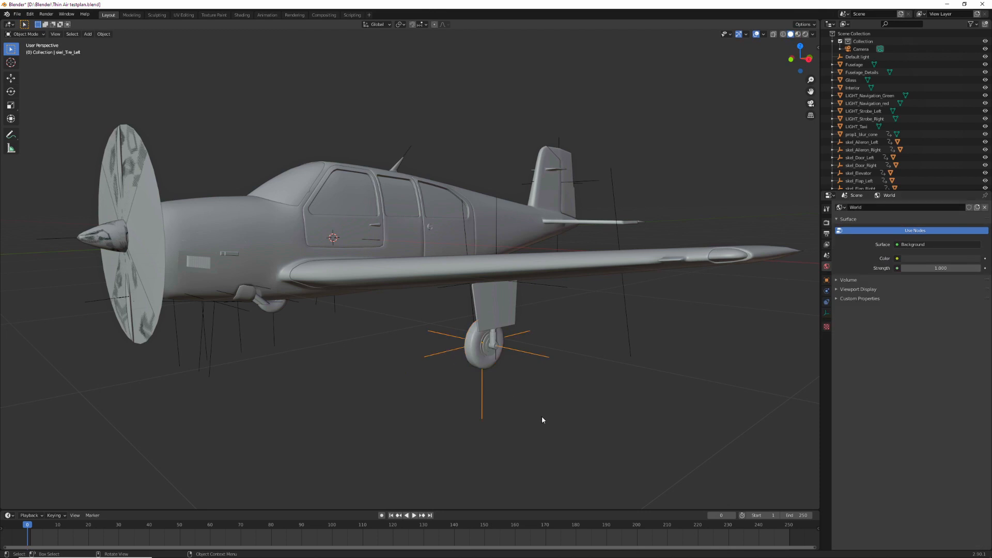
pyautogui.press('g')
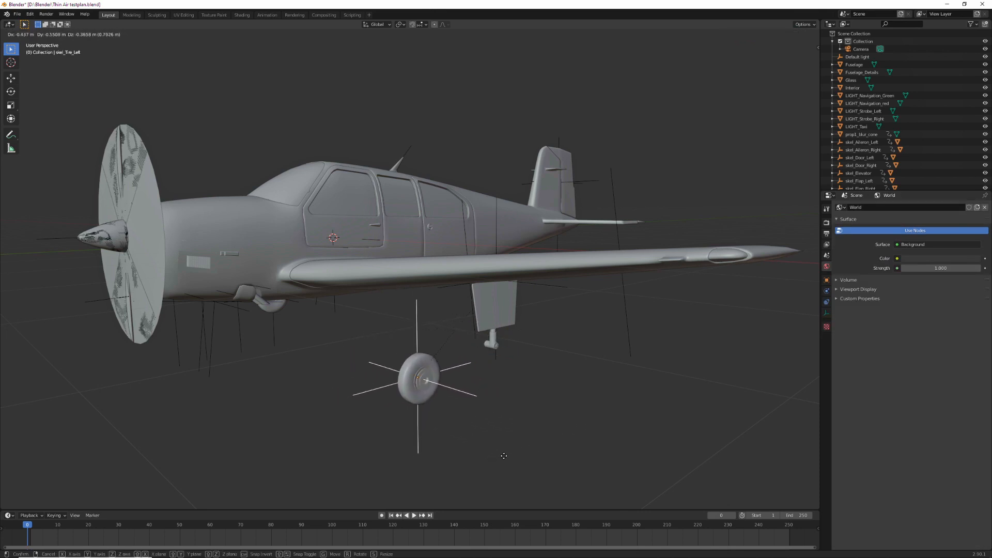
pyautogui.rightClick(505, 457)
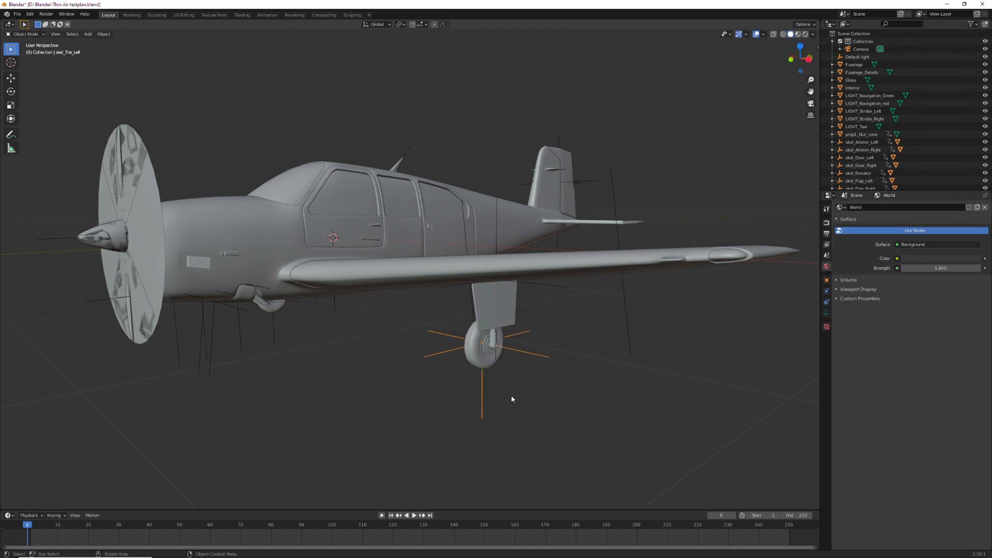
pyautogui.press('r')
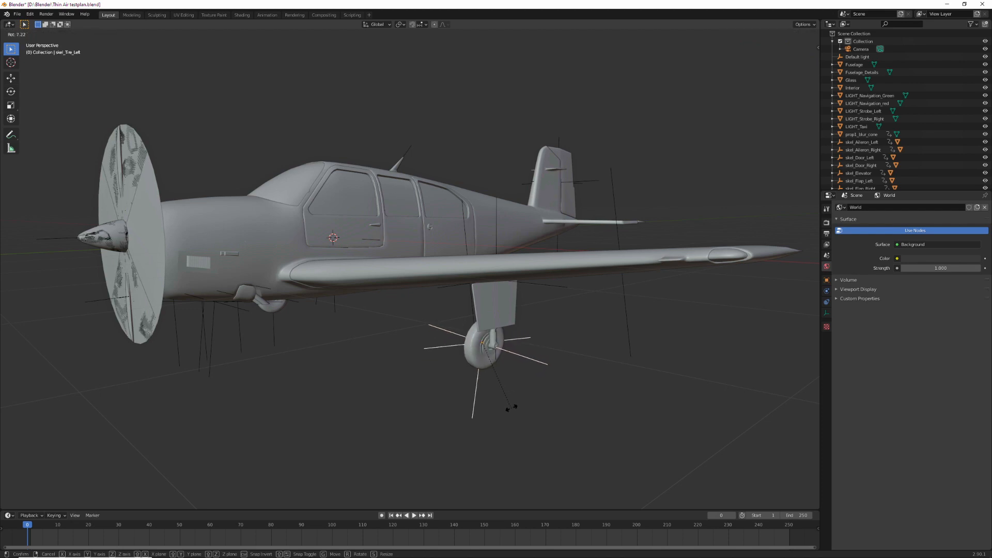
pyautogui.press('x')
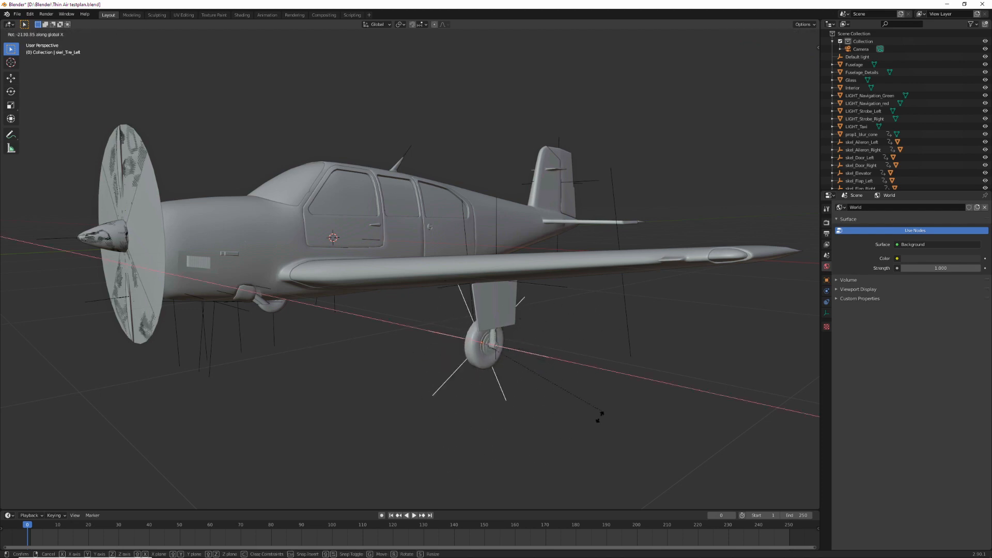
pyautogui.click(475, 401)
# - Try rotating the left flap about the global X axis using its skel_Flap_Left empty
pyautogui.moveTo(475, 401); pyautogui.dragTo(526, 420, button='middle')
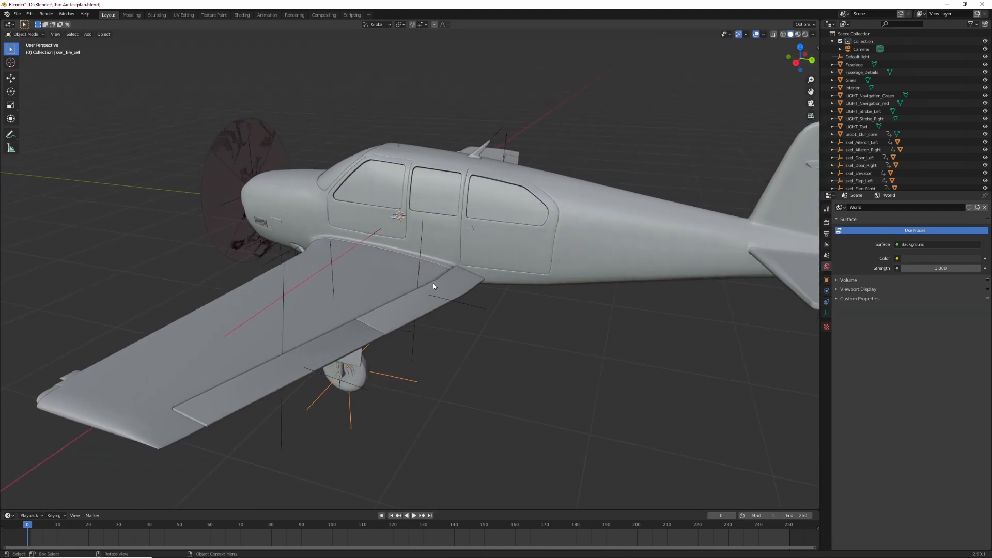
pyautogui.click(421, 246)
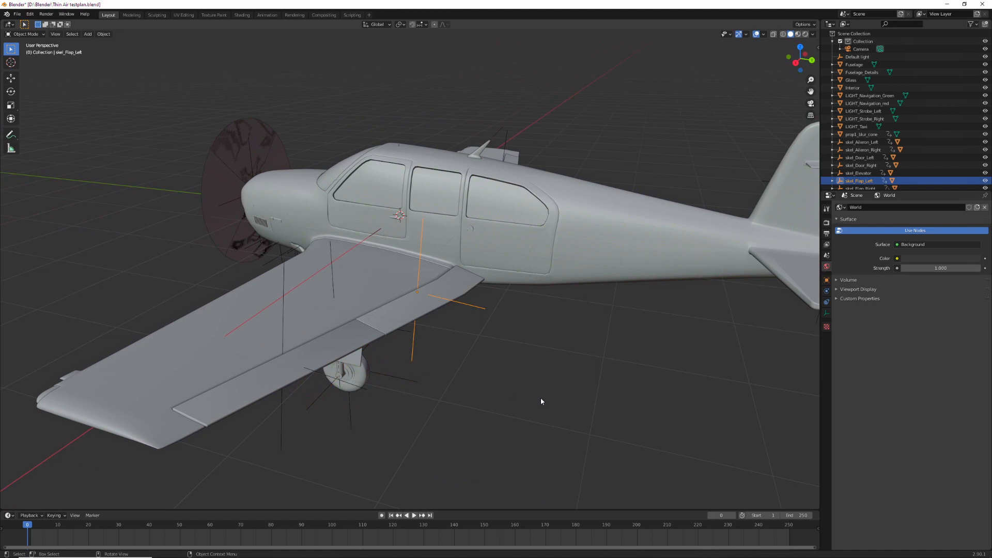
pyautogui.press('r')
pyautogui.press('x')
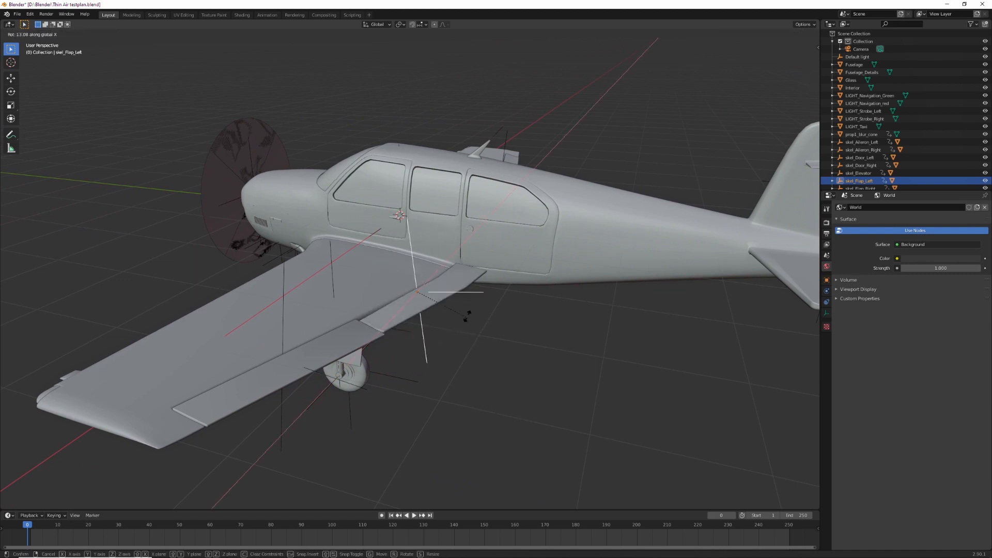
pyautogui.click(524, 376)
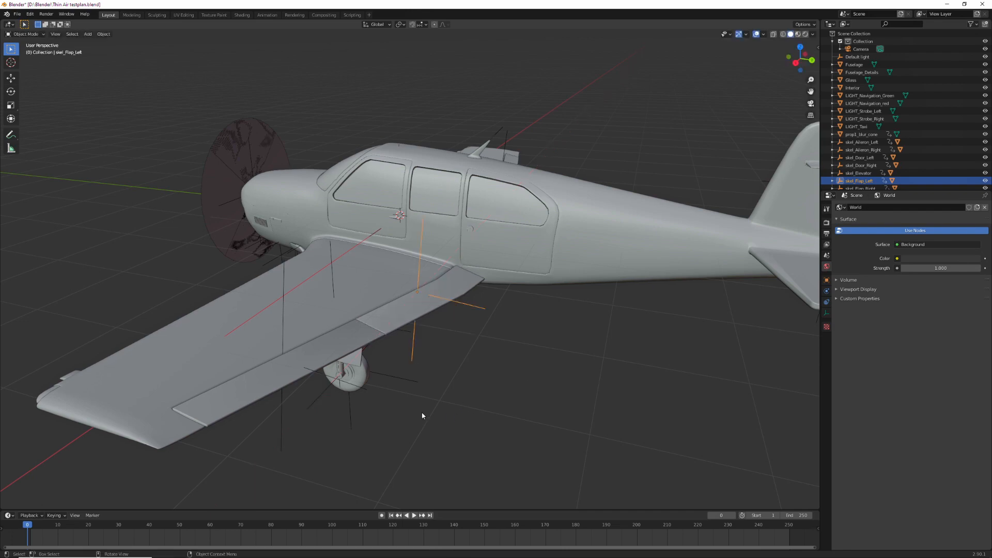
pyautogui.moveTo(423, 415); pyautogui.dragTo(450, 418, button='middle')
pyautogui.moveTo(474, 405)
pyautogui.mouseDown(button='middle')
pyautogui.moveTo(418, 417)
pyautogui.moveTo(479, 414)
pyautogui.mouseUp(button='middle')
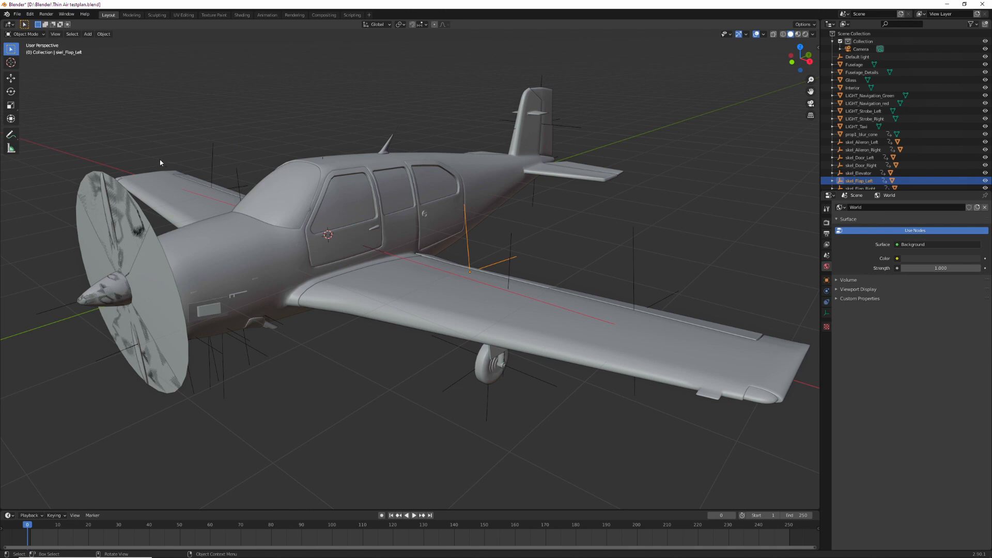
# - Open the recent file SAAB Draken.blend without saving the current file, and inspect the jet from several angles
pyautogui.click(17, 14)
pyautogui.moveTo(30, 41)
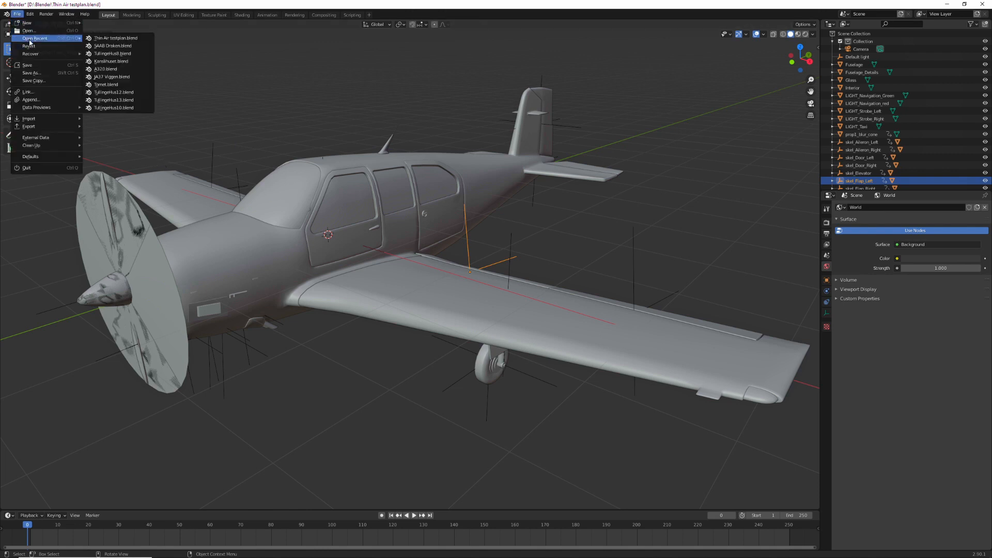
pyautogui.click(93, 48)
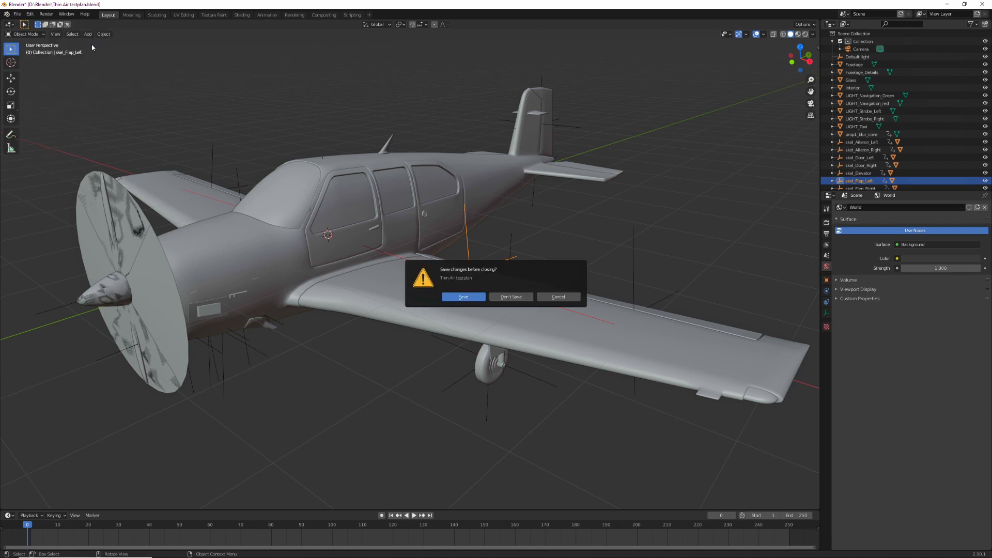
pyautogui.click(499, 296)
pyautogui.moveTo(330, 379); pyautogui.dragTo(380, 345, button='middle')
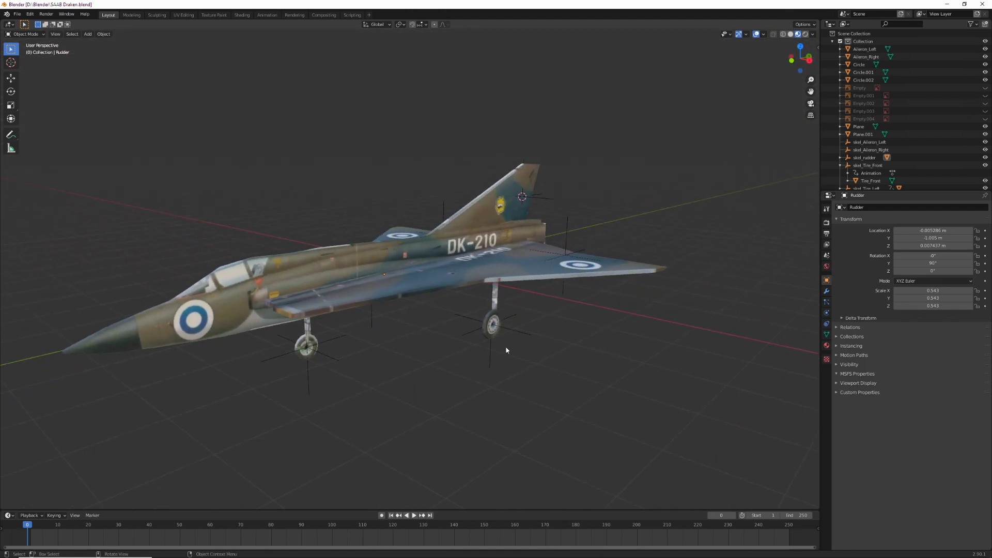
pyautogui.moveTo(506, 348); pyautogui.dragTo(526, 344, button='middle')
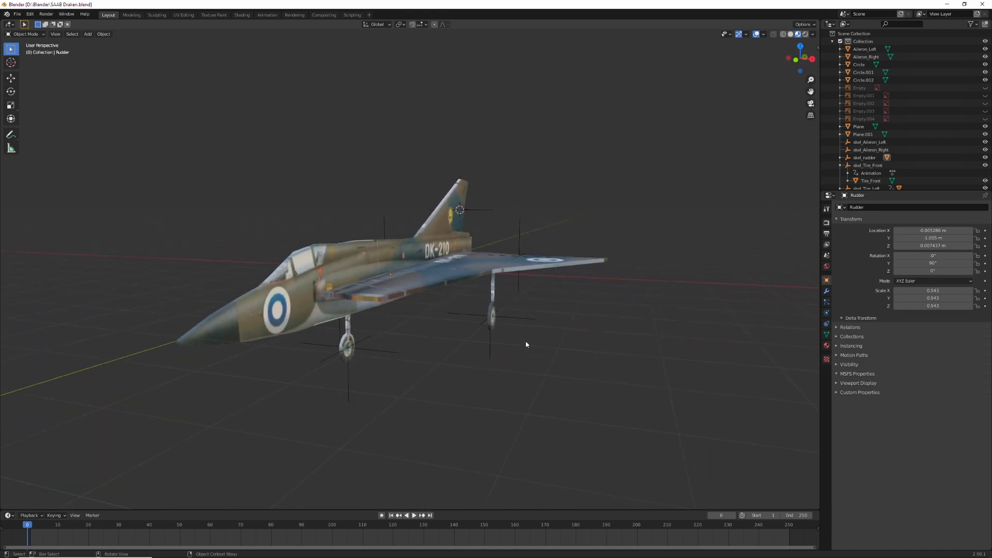
pyautogui.moveTo(446, 364); pyautogui.dragTo(349, 383, button='middle')
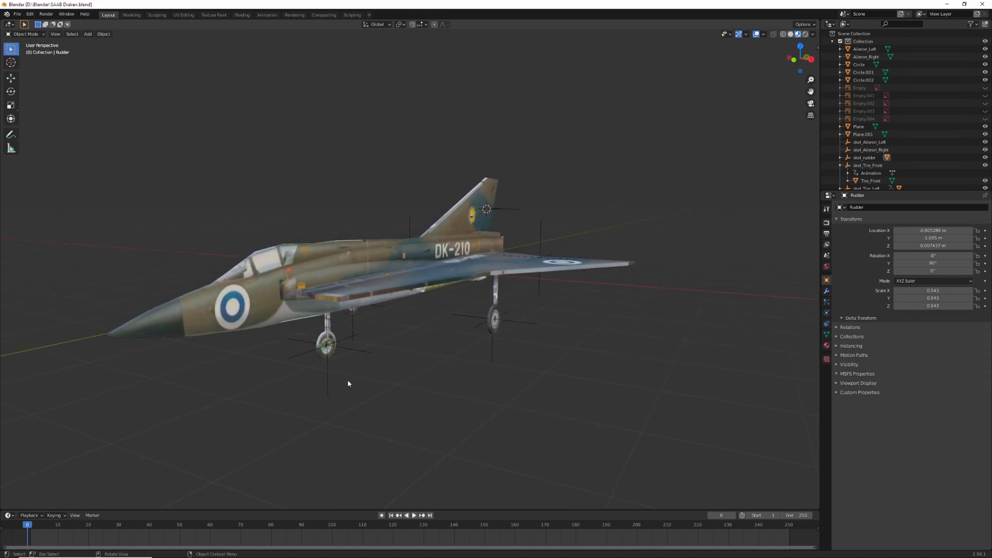
# - Try rotating the front wheel's skel_Tire_Front empty about the global X axis and cancel the rotation
pyautogui.click(302, 357)
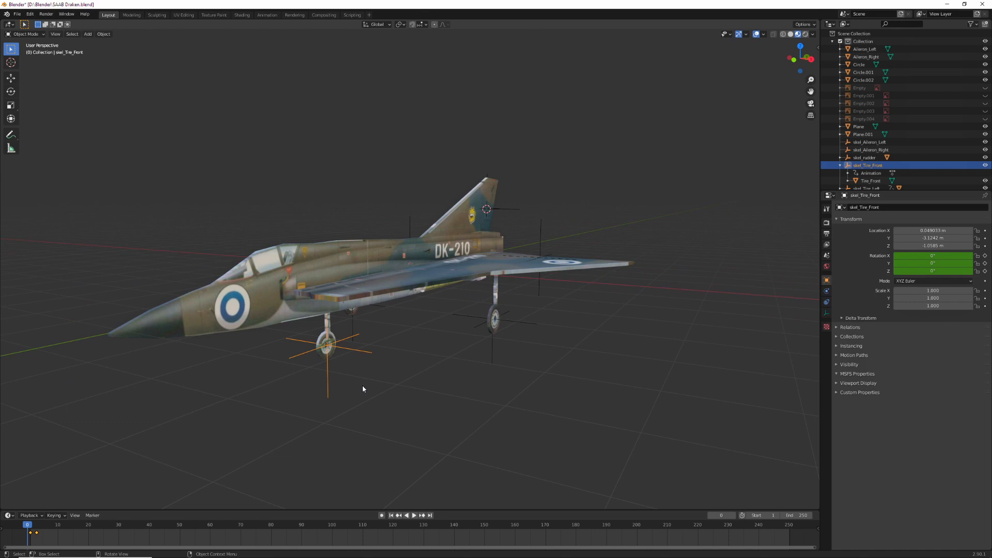
pyautogui.press('r')
pyautogui.press('x')
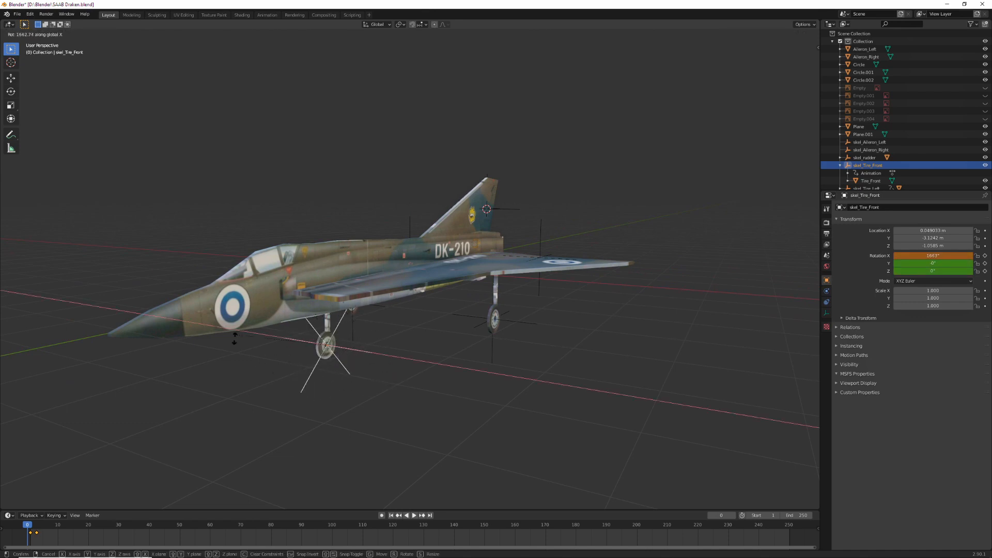
pyautogui.press('Escape')
# - Try rotating the left aileron mesh about the global X axis and cancel the rotation
pyautogui.moveTo(289, 385); pyautogui.dragTo(309, 410, button='middle')
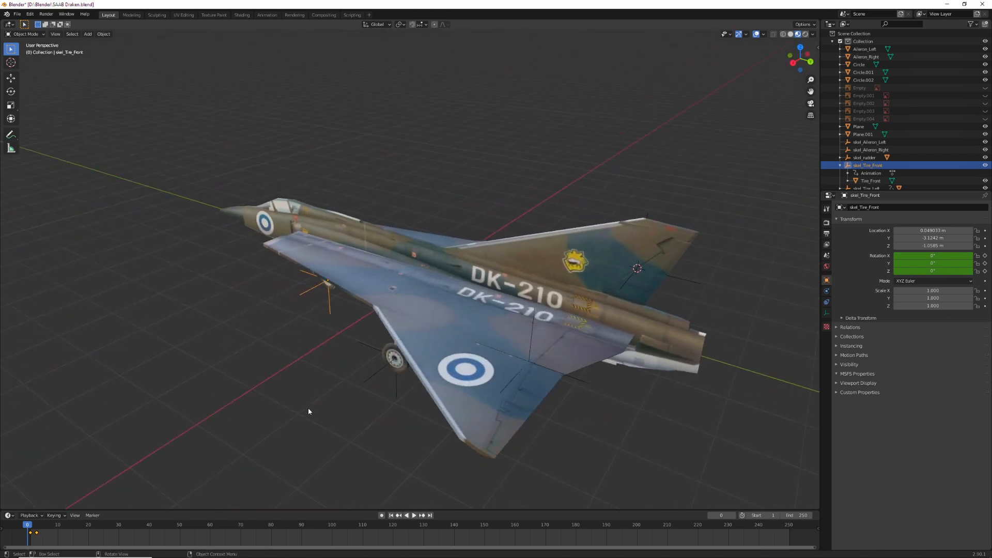
pyautogui.click(565, 361)
pyautogui.press('r')
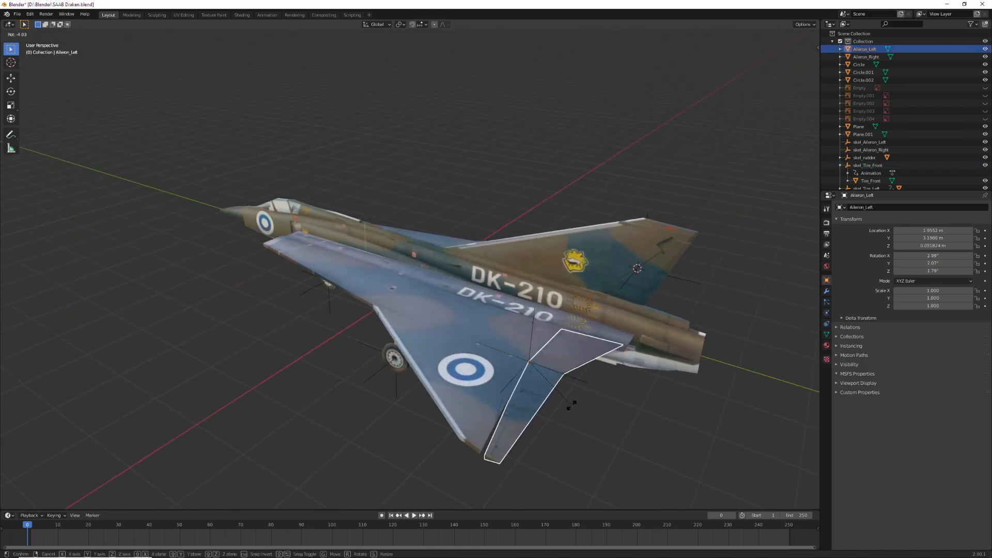
pyautogui.press('x')
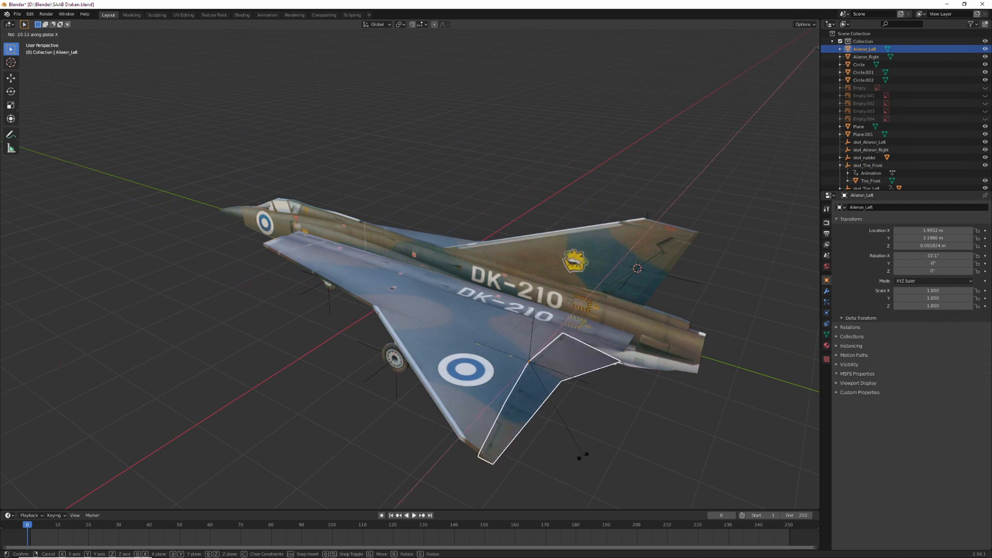
pyautogui.press('Escape')
# - Select all visible objects of the jet, including its meshes and skel empties
pyautogui.moveTo(311, 385); pyautogui.dragTo(426, 395, button='middle')
pyautogui.scroll(-2, 429, 390)
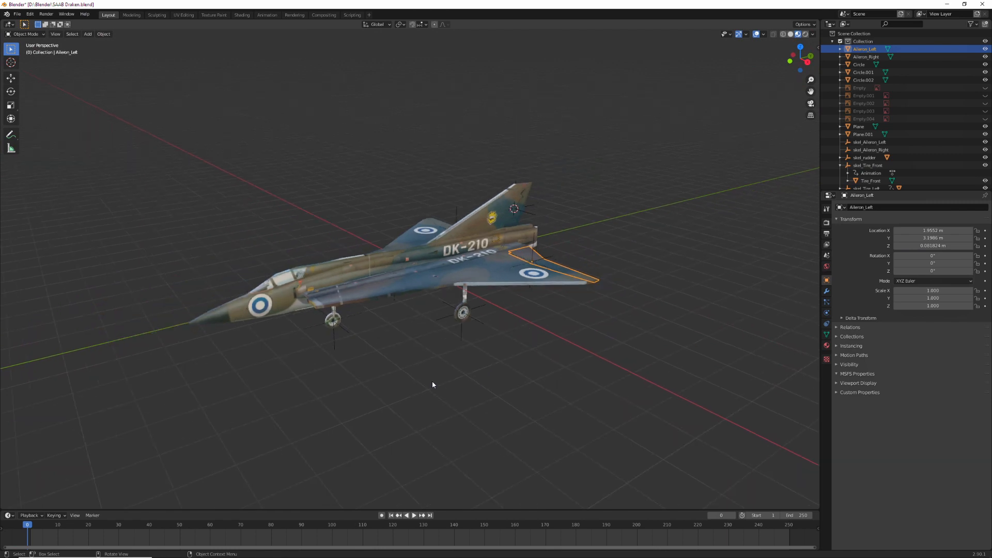
pyautogui.click(432, 387)
pyautogui.press('a')
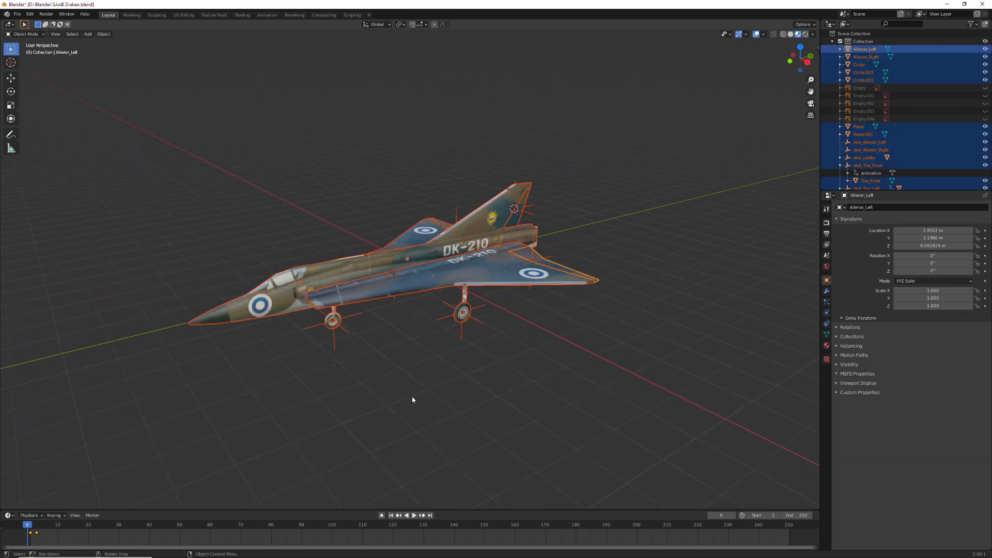
pyautogui.moveTo(352, 381)
pyautogui.mouseDown(button='middle')
pyautogui.moveTo(374, 383)
pyautogui.moveTo(367, 373)
pyautogui.mouseUp(button='middle')
pyautogui.scroll(3, 383, 379)
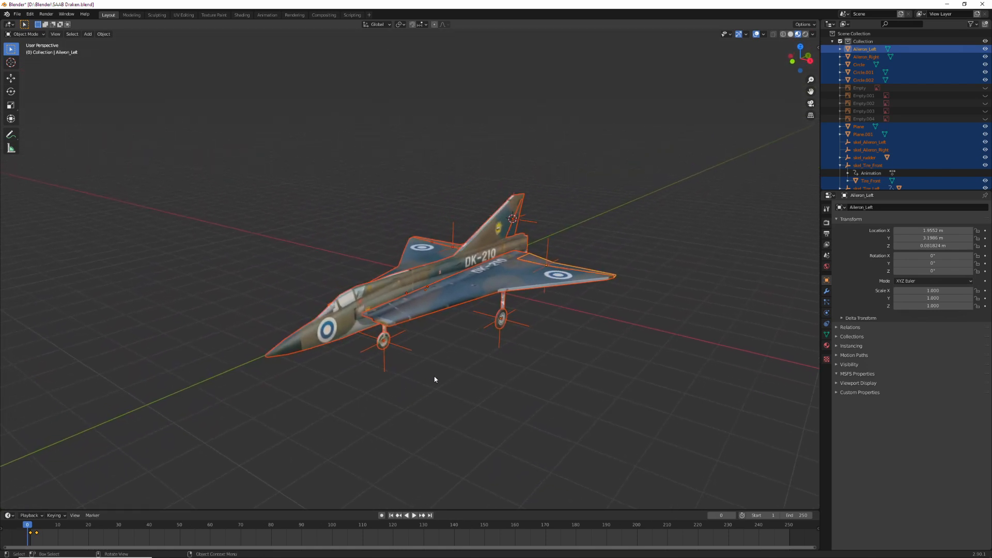
pyautogui.scroll(3, 440, 378)
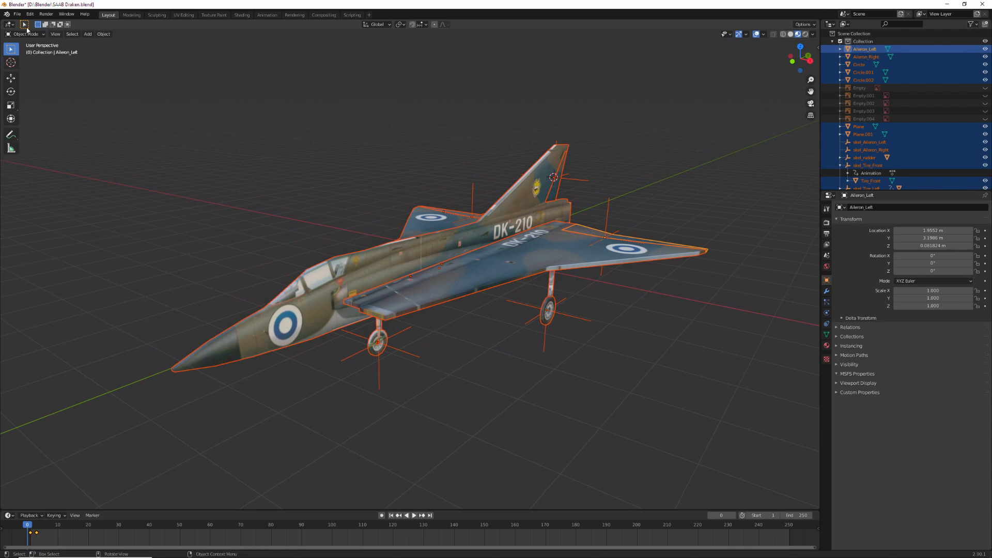
# - Start an extended glTF 2.0 export and browse to the SimpleAircraft folder inside Mina MSFS Scener on the D: drive
pyautogui.click(17, 14)
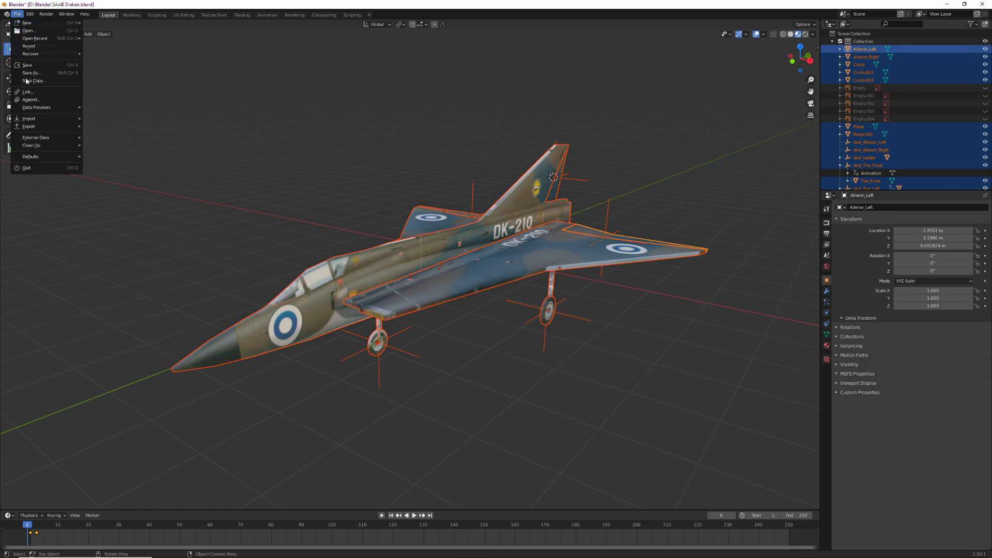
pyautogui.moveTo(29, 126)
pyautogui.click(133, 203)
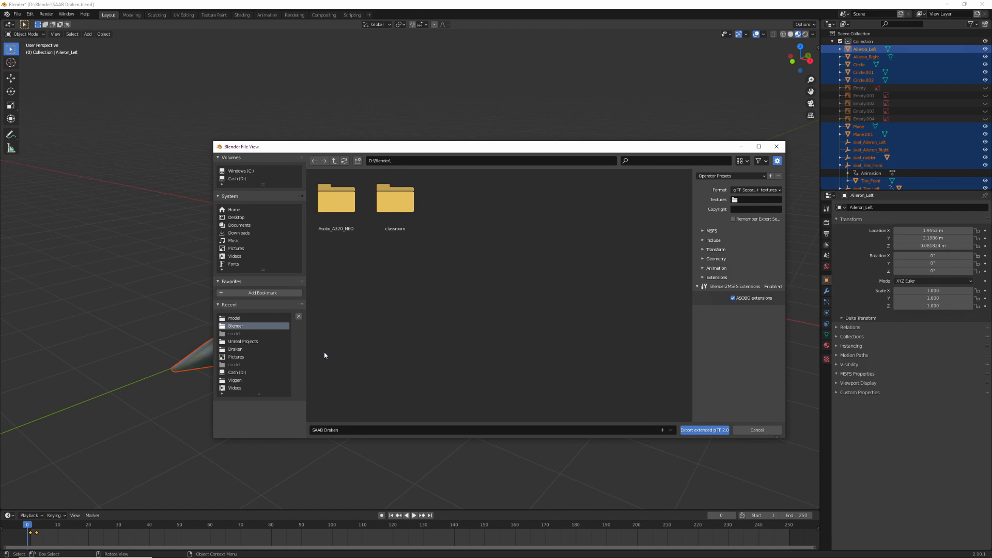
pyautogui.click(239, 178)
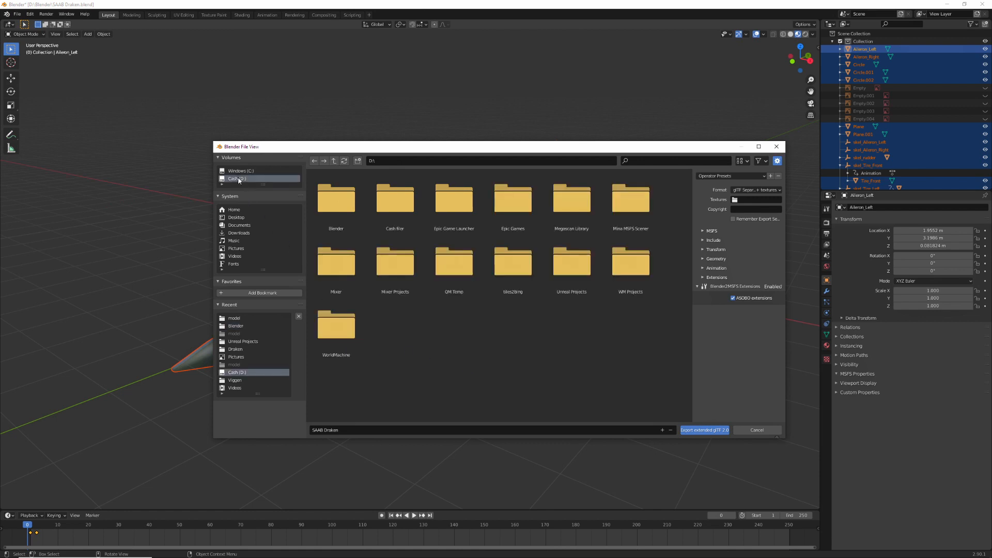
pyautogui.doubleClick(629, 209)
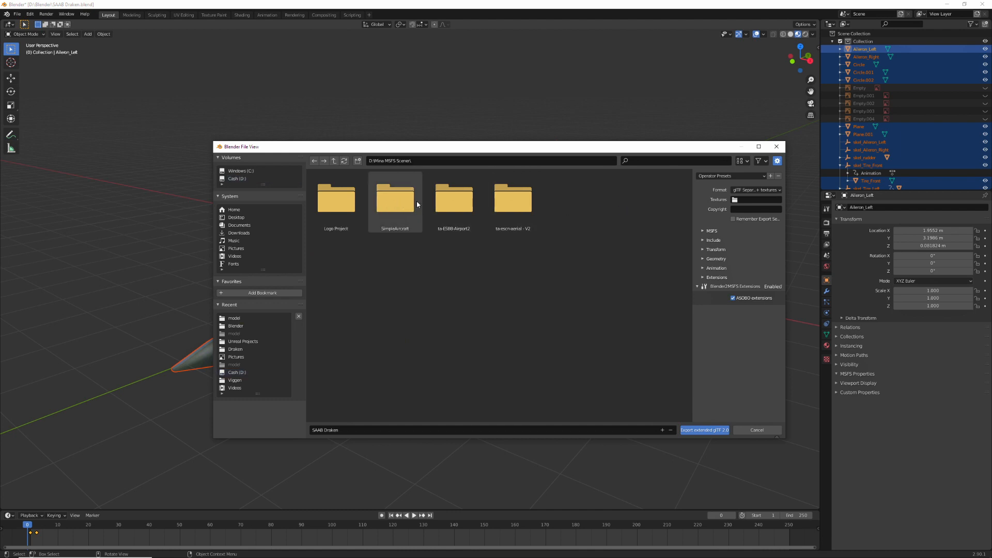
pyautogui.click(402, 206)
pyautogui.doubleClick(402, 207)
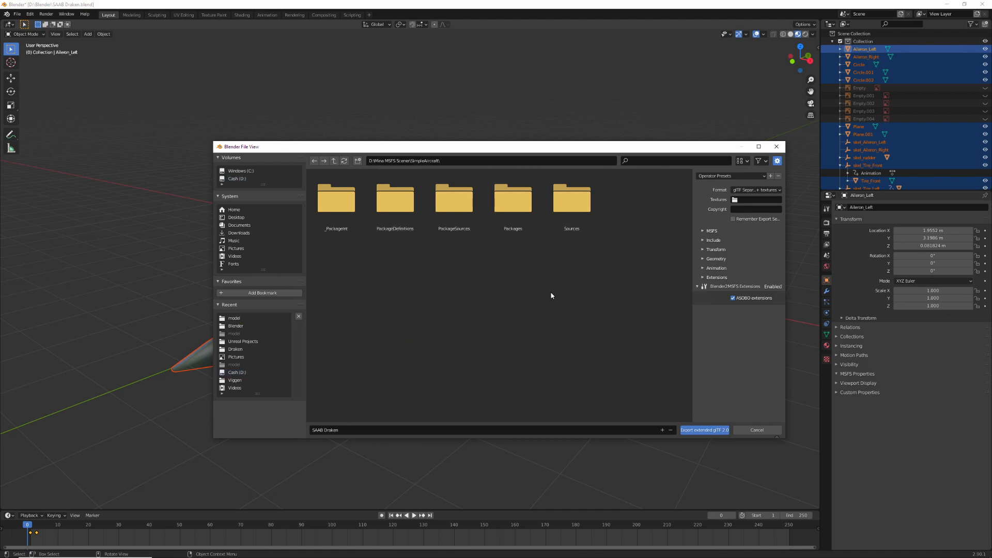
# - Set the export location to the model folder under PackageSources\SimObjects\Airplanes\MyCompany_Simple_Aircraft
pyautogui.click(458, 195)
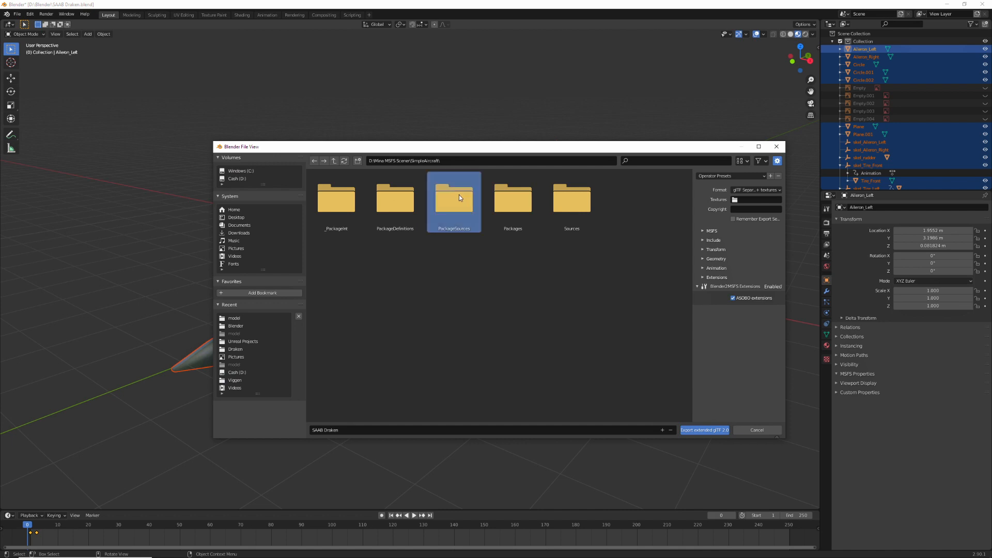
pyautogui.doubleClick(459, 194)
pyautogui.doubleClick(342, 197)
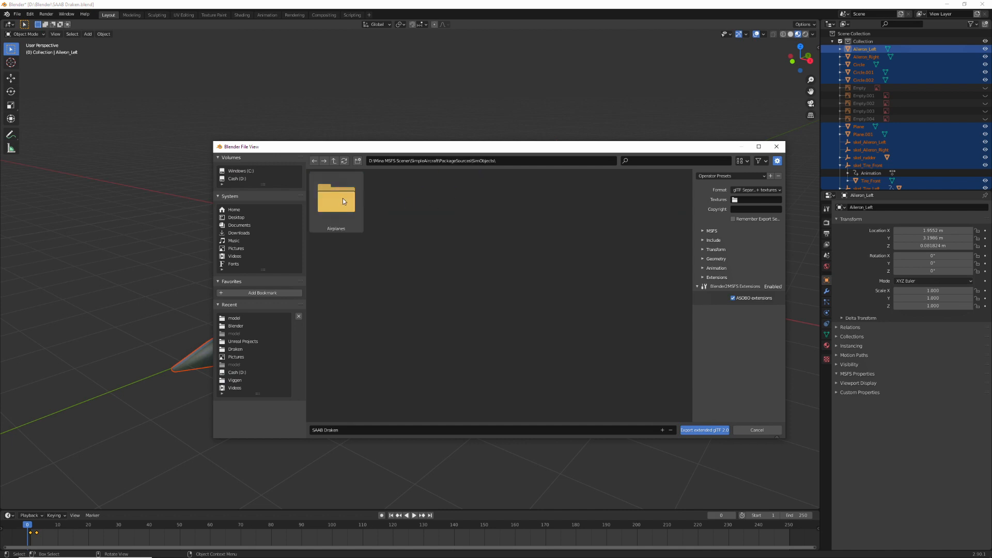
pyautogui.doubleClick(342, 201)
pyautogui.doubleClick(341, 203)
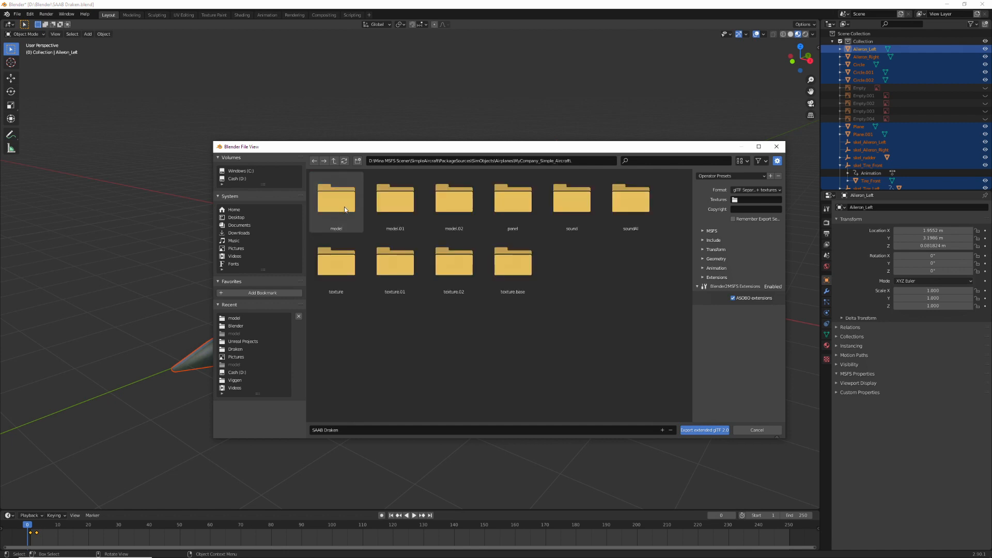
pyautogui.doubleClick(330, 201)
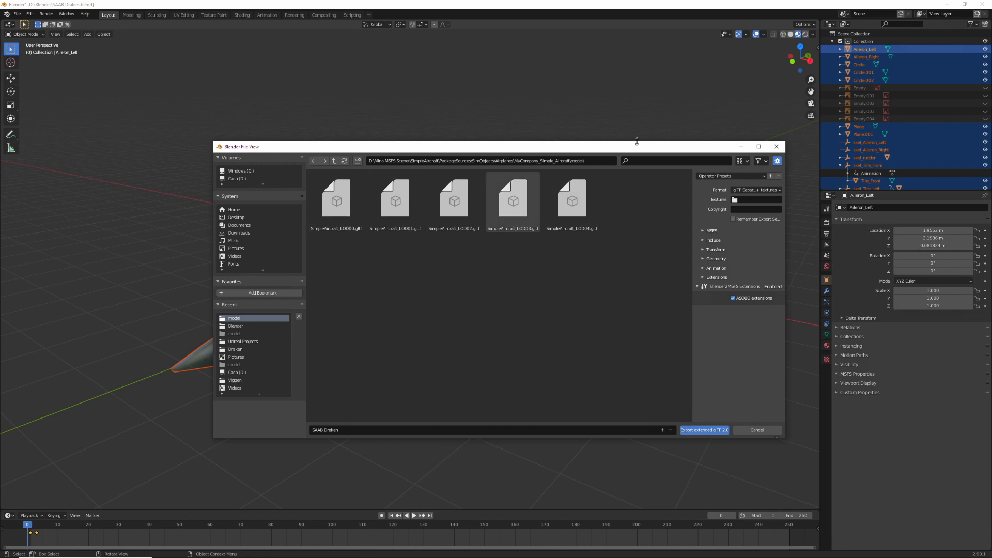
# - Choose SimpleAircraft_LOD00.gltf as the export file to overwrite and set the textures path to ..\texture
pyautogui.moveTo(637, 149); pyautogui.dragTo(599, 187)
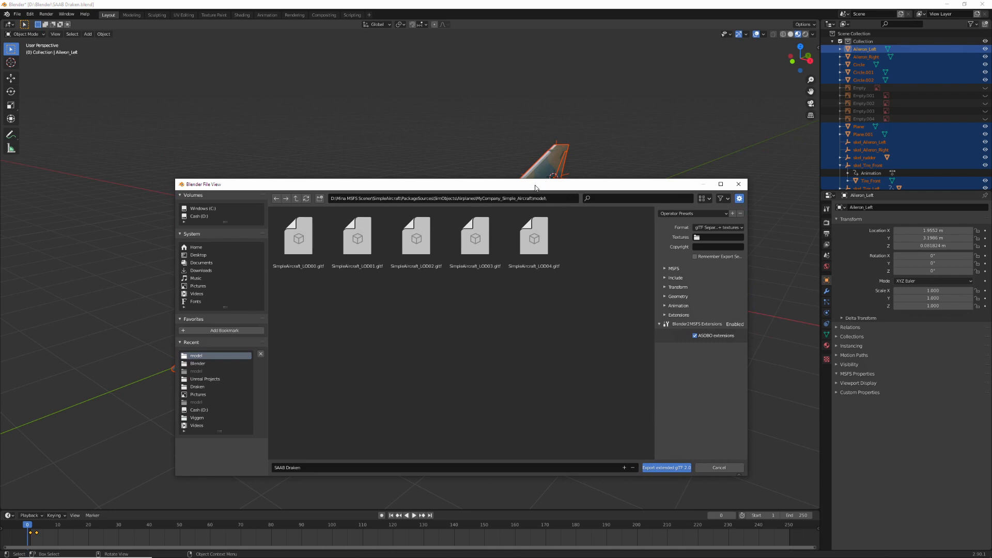
pyautogui.moveTo(540, 186)
pyautogui.mouseDown()
pyautogui.moveTo(578, 199)
pyautogui.moveTo(546, 176)
pyautogui.mouseUp()
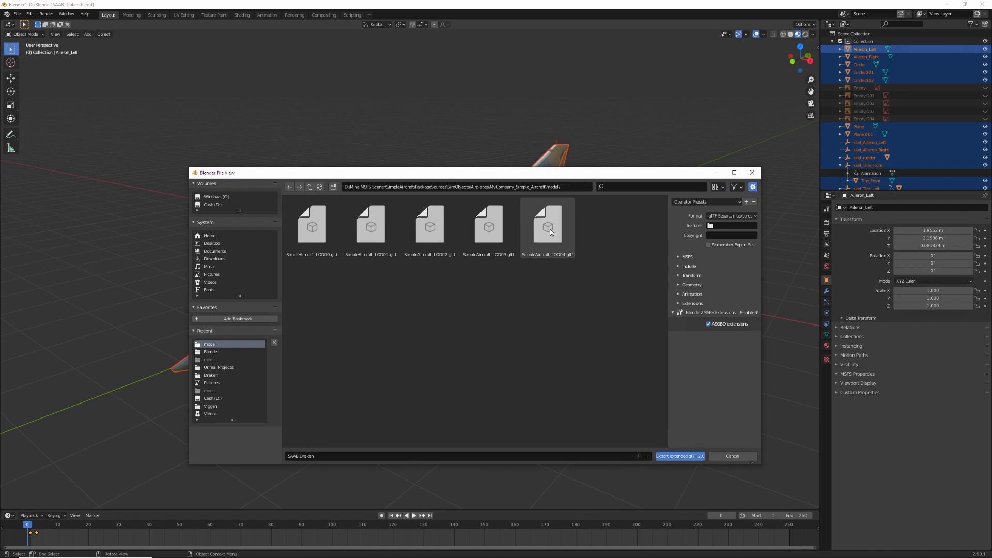
pyautogui.click(310, 222)
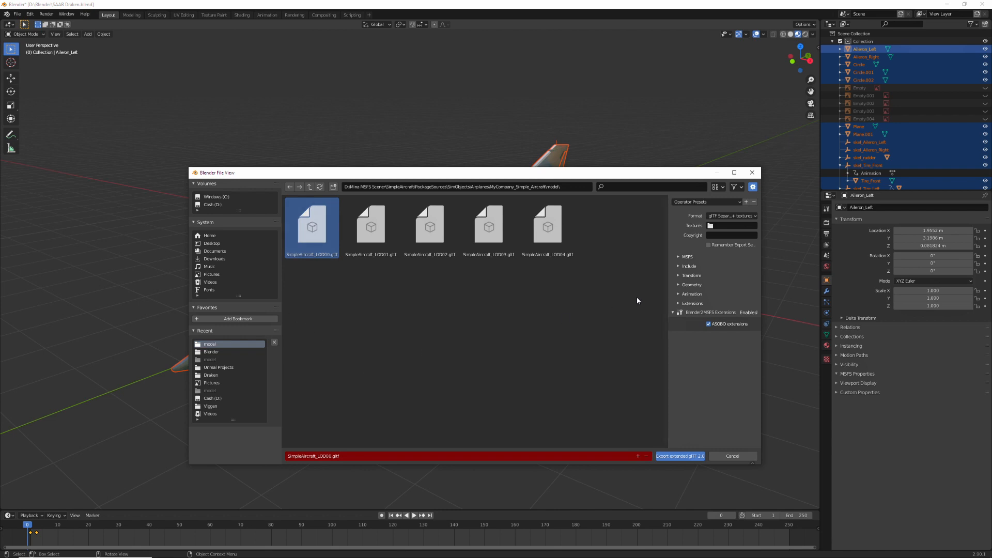
pyautogui.click(734, 225)
pyautogui.write('re')
pyautogui.press('Return')
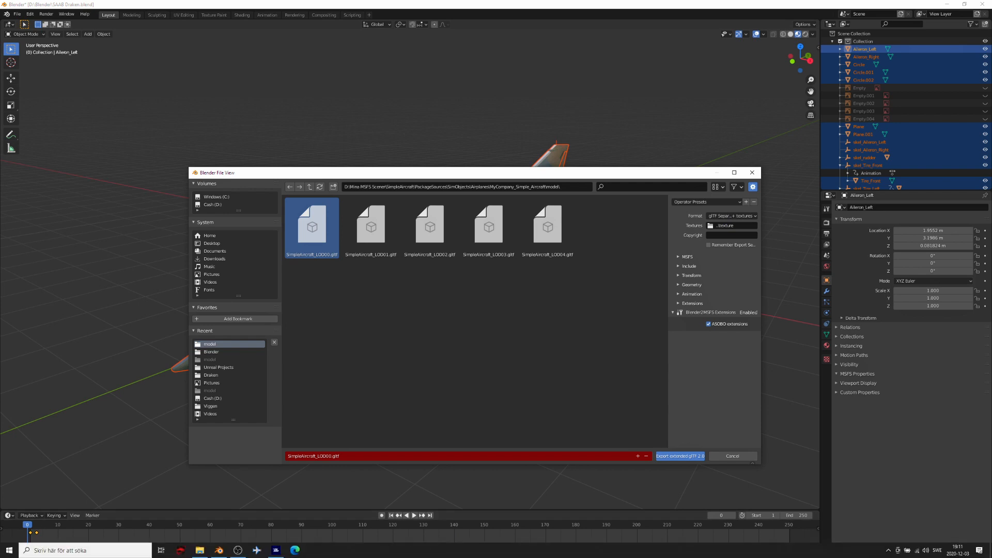
# - Switch to File Explorer and locate the model and texture folders in PackageSources\SimObjects\Airplanes\MyCompany_Simple_Aircraft
pyautogui.click(200, 551)
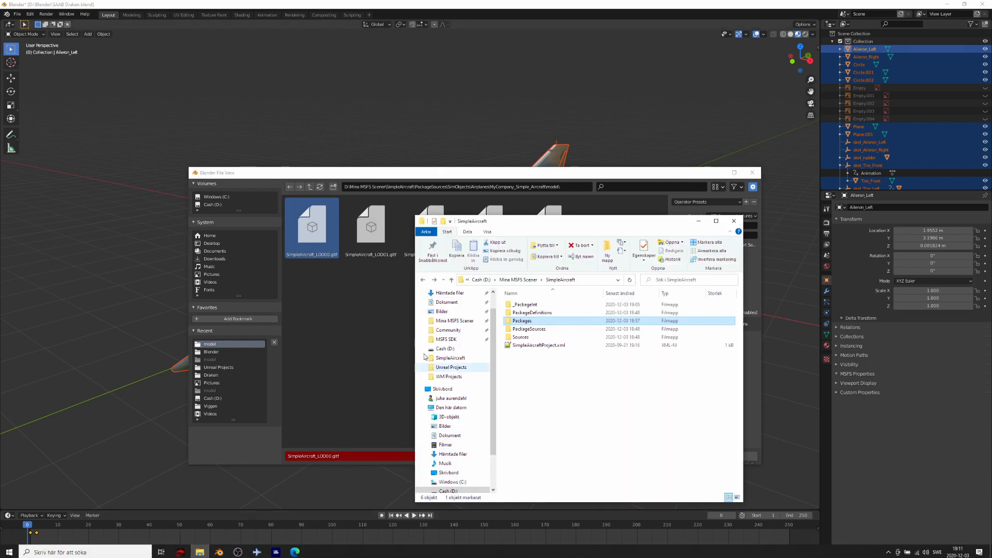
pyautogui.click(521, 330)
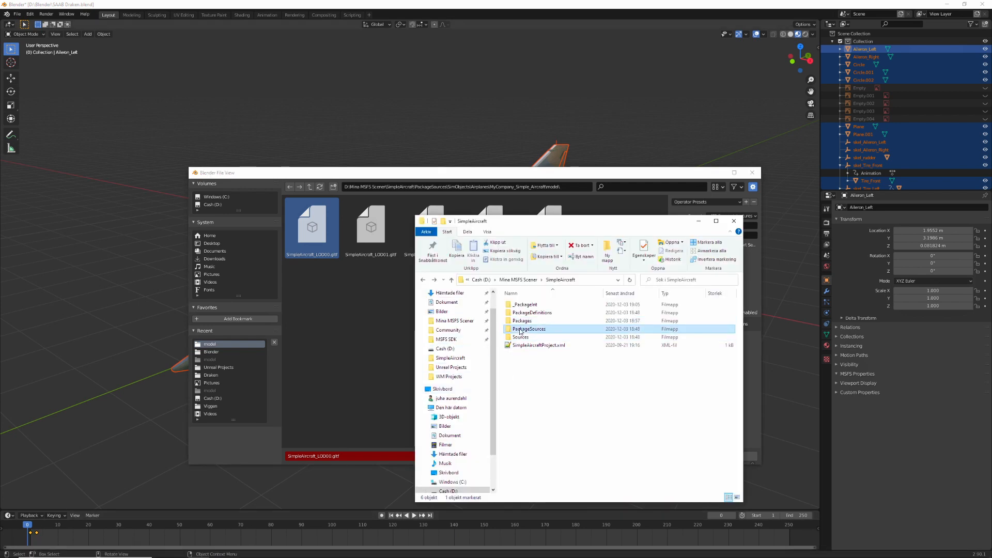
pyautogui.doubleClick(521, 329)
pyautogui.doubleClick(521, 305)
pyautogui.doubleClick(521, 306)
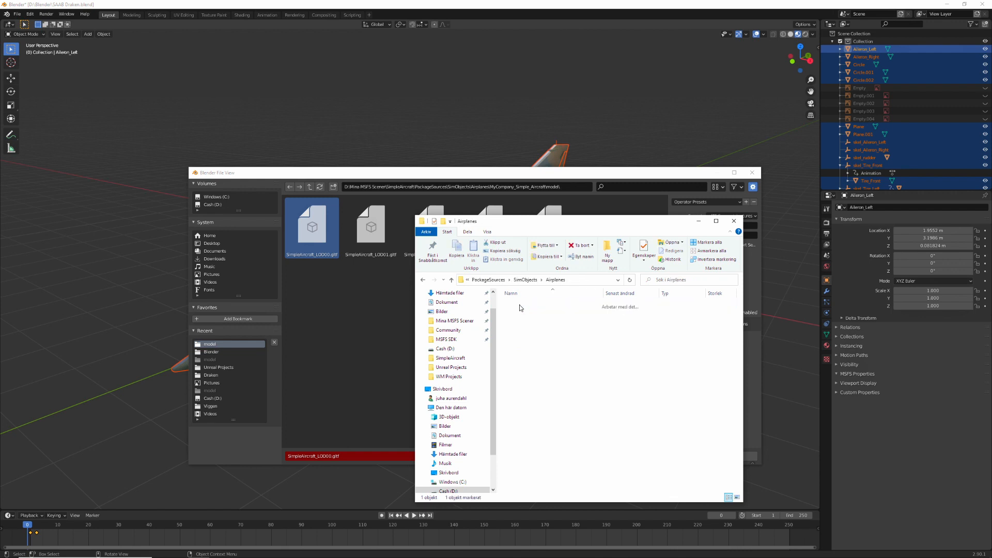
pyautogui.doubleClick(520, 306)
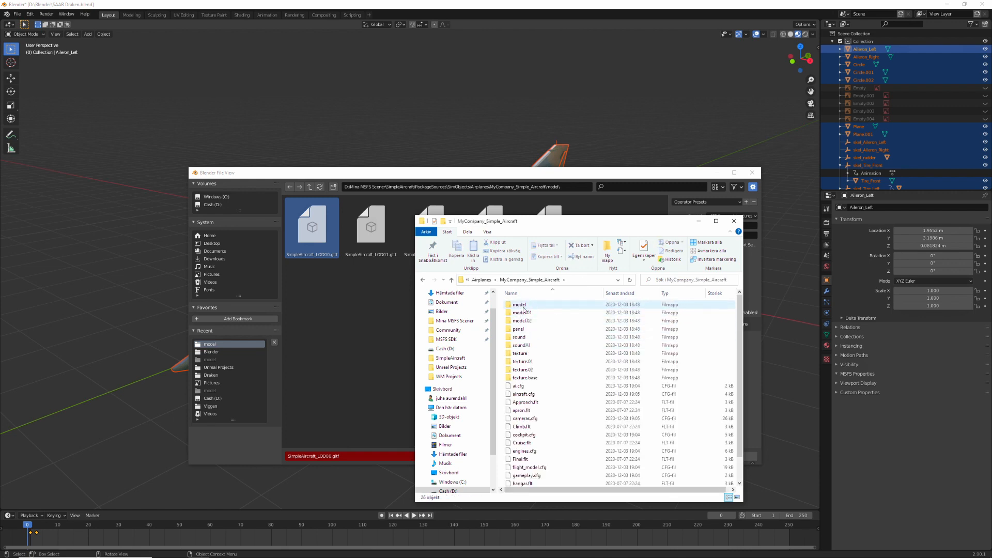
pyautogui.click(522, 306)
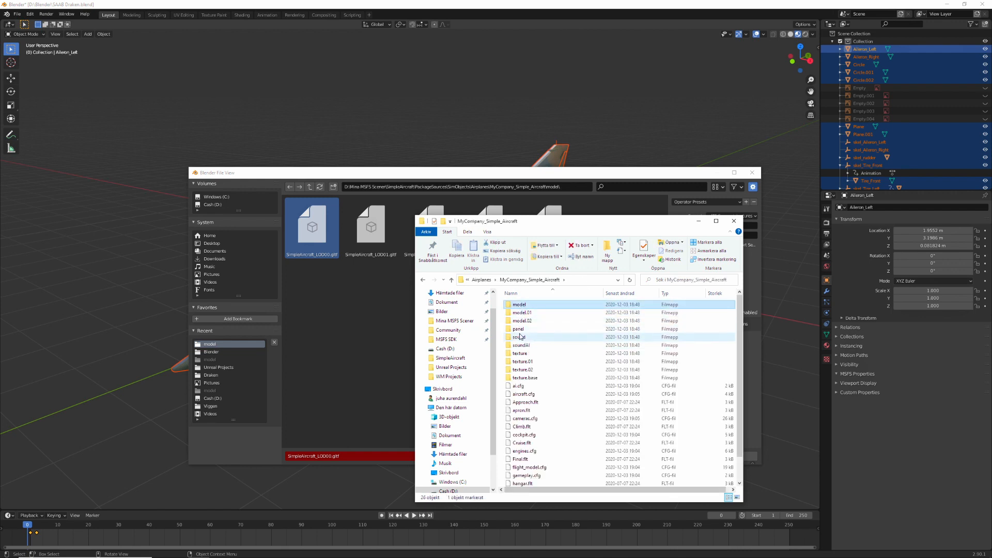
pyautogui.click(521, 354)
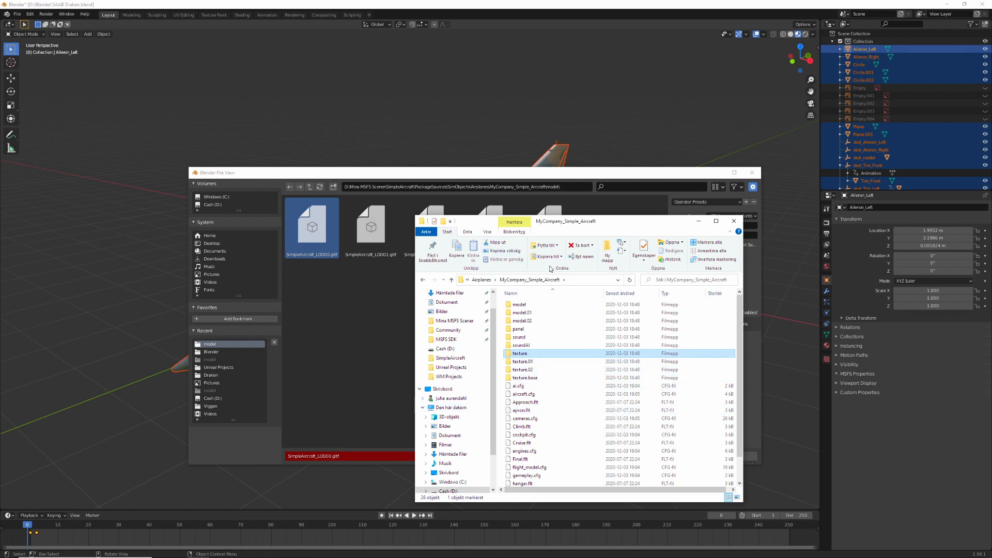
# - Return to Blender's glTF export dialog, expand the MSFS and Include options, and widen the settings area to read their labels
pyautogui.click(308, 175)
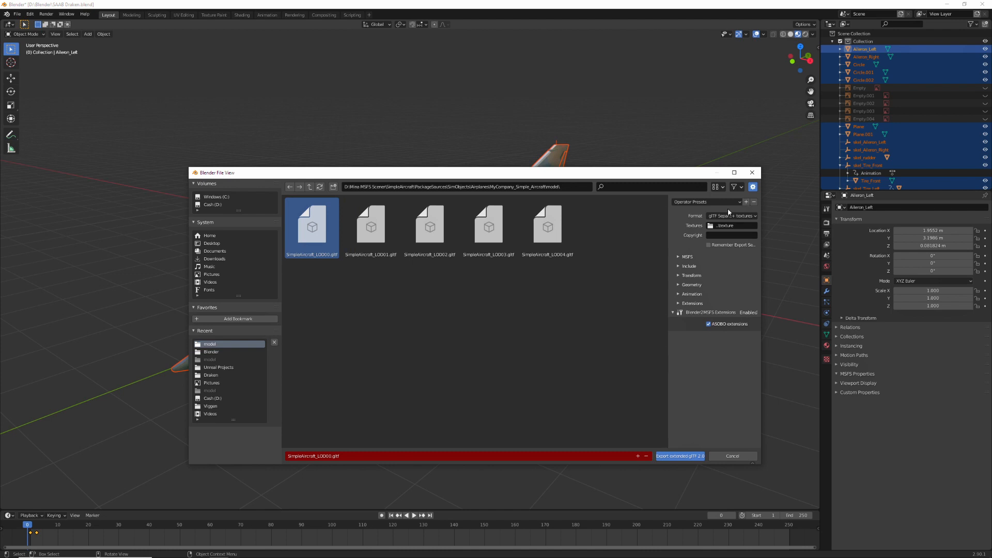
pyautogui.click(680, 256)
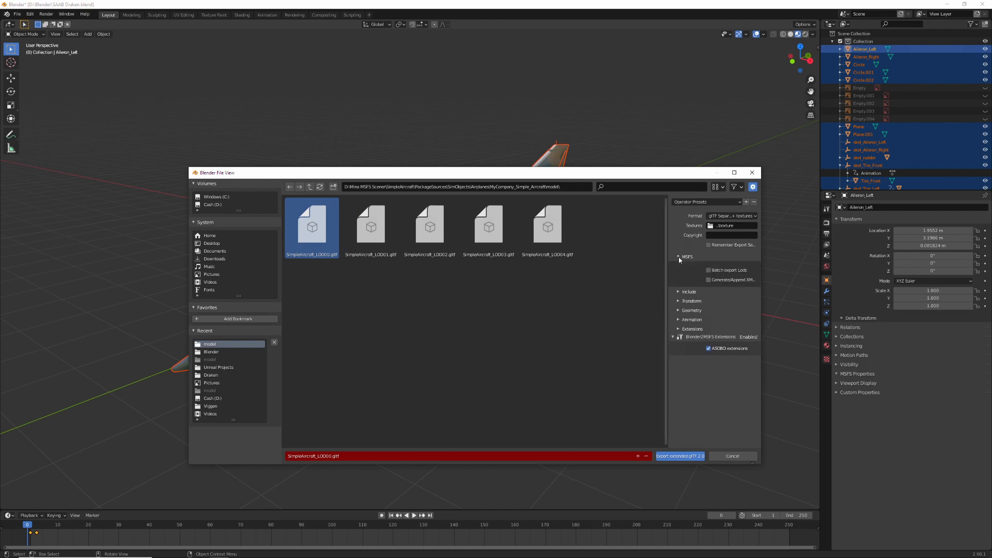
pyautogui.click(677, 291)
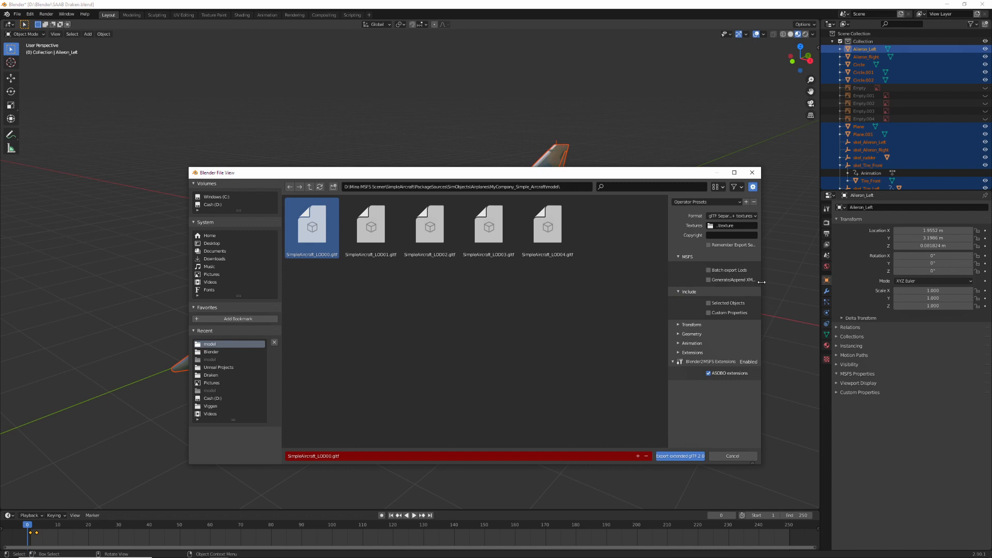
pyautogui.moveTo(761, 281)
pyautogui.mouseDown()
pyautogui.moveTo(786, 281)
pyautogui.moveTo(769, 282)
pyautogui.mouseUp()
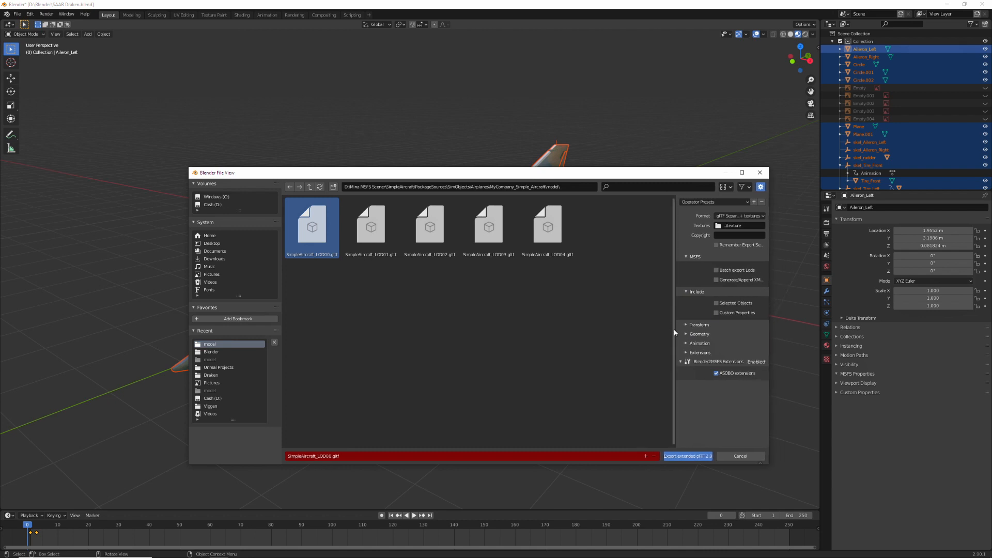
pyautogui.moveTo(674, 332); pyautogui.dragTo(639, 331)
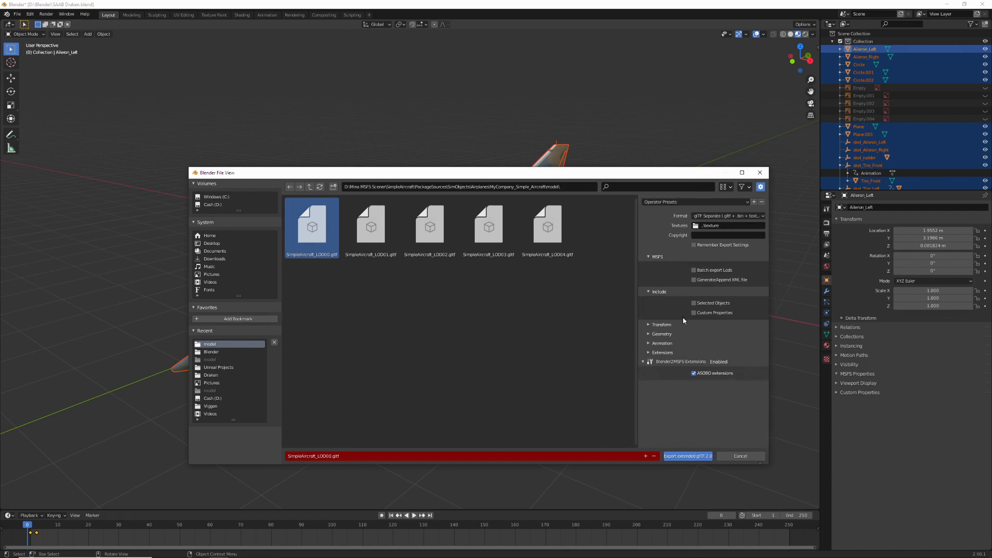
# - Switch to File Explorer and open the model folder of MyCompany_Simple_Aircraft to examine its files
pyautogui.moveTo(276, 557)
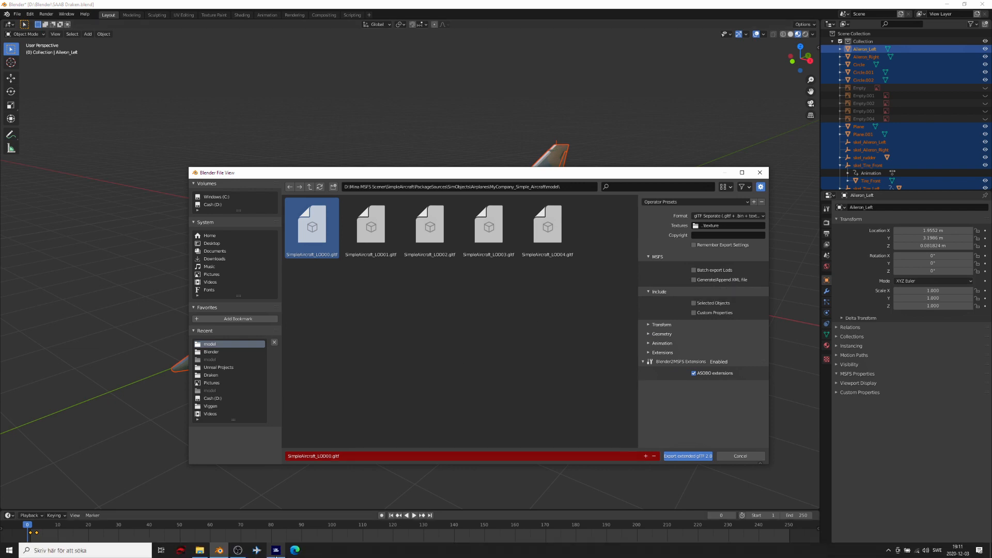
pyautogui.moveTo(236, 548)
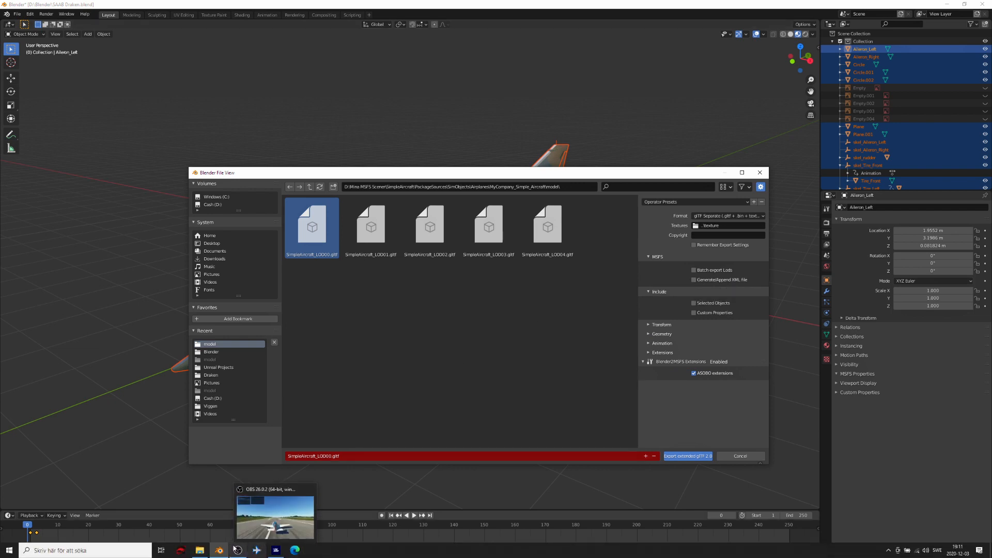
pyautogui.click(199, 550)
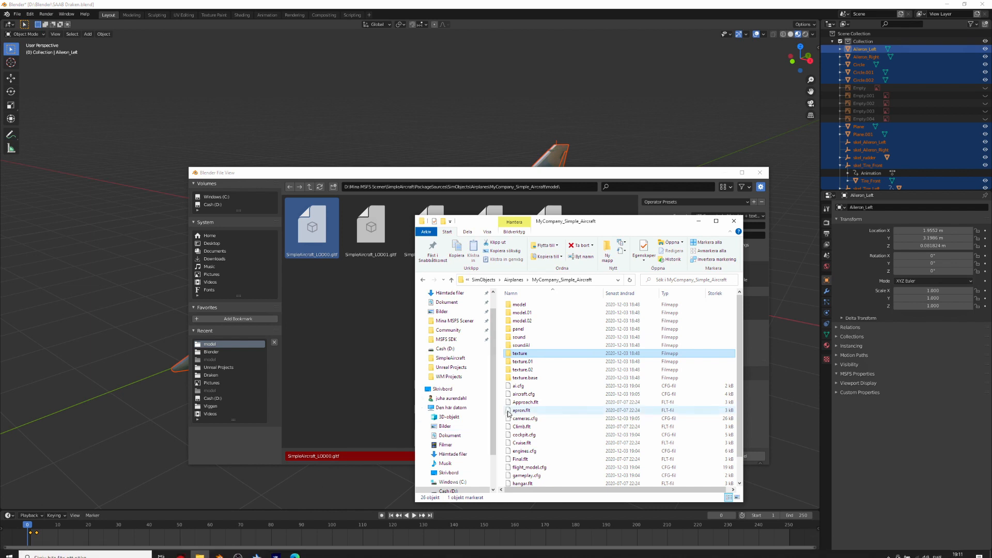
pyautogui.doubleClick(521, 304)
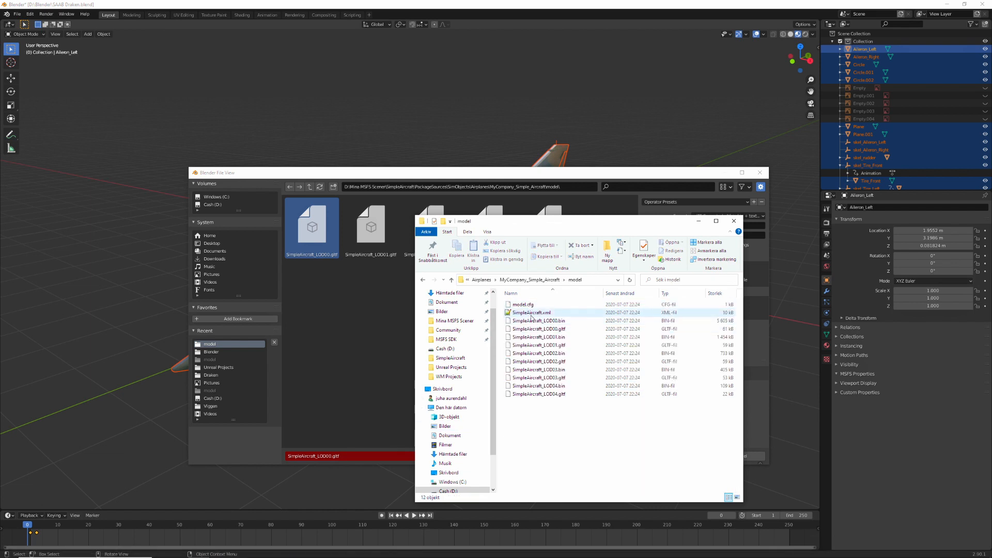
# - Open SimpleAircraft.xml in Notepad++, examine its LOD and animation entries, and close the editor
pyautogui.click(532, 313)
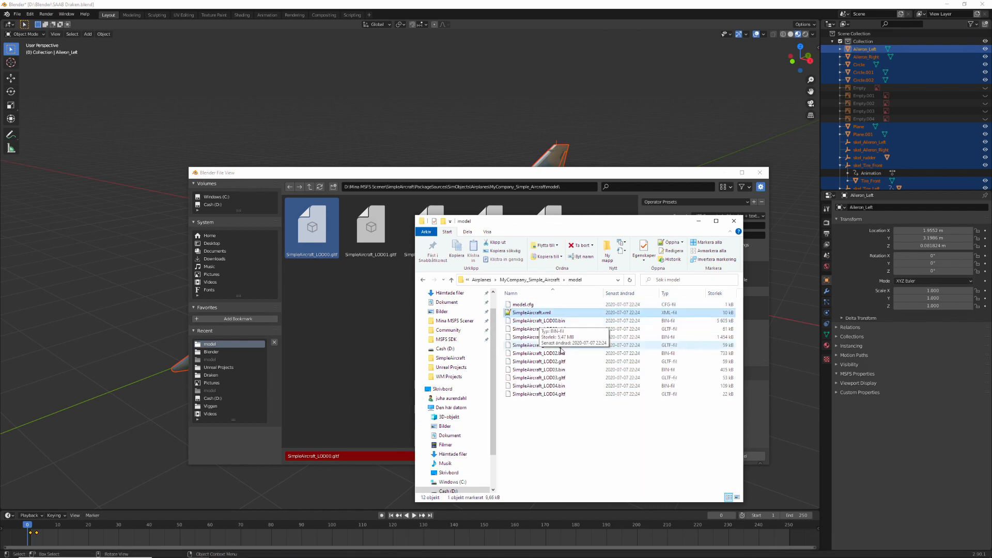
pyautogui.rightClick(544, 314)
pyautogui.click(571, 336)
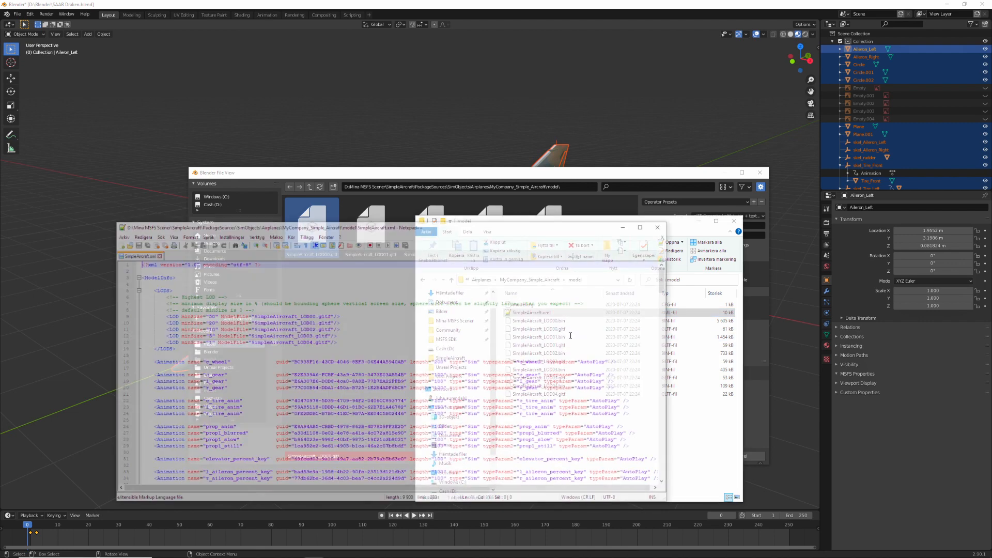
pyautogui.scroll(-1, 473, 373)
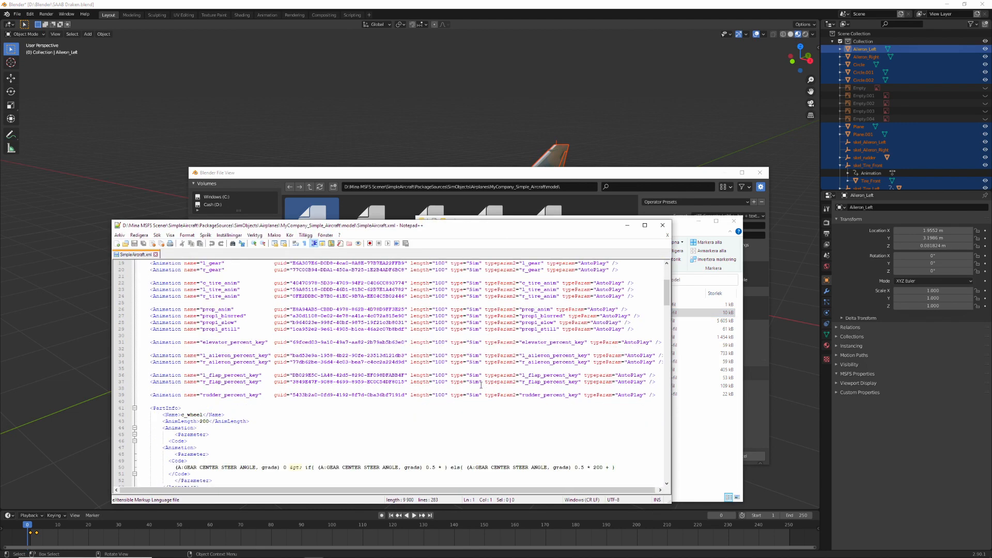
pyautogui.scroll(-3, 481, 385)
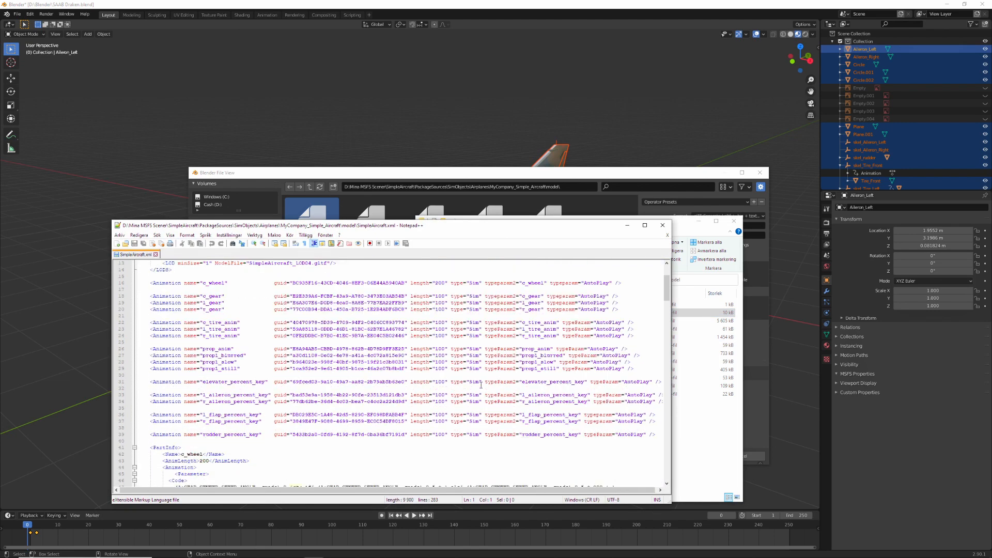
pyautogui.scroll(5, 481, 384)
pyautogui.scroll(-3, 481, 385)
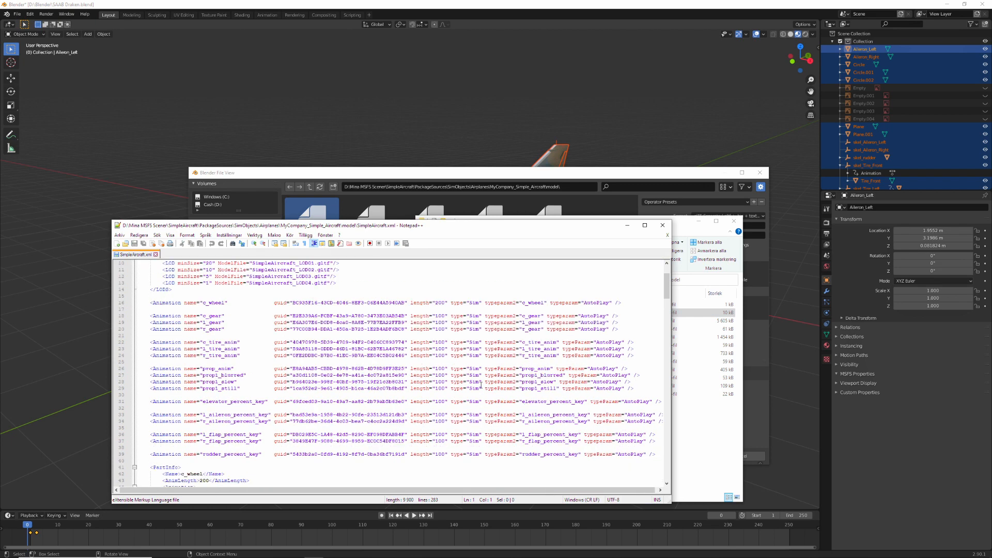
pyautogui.scroll(3, 481, 384)
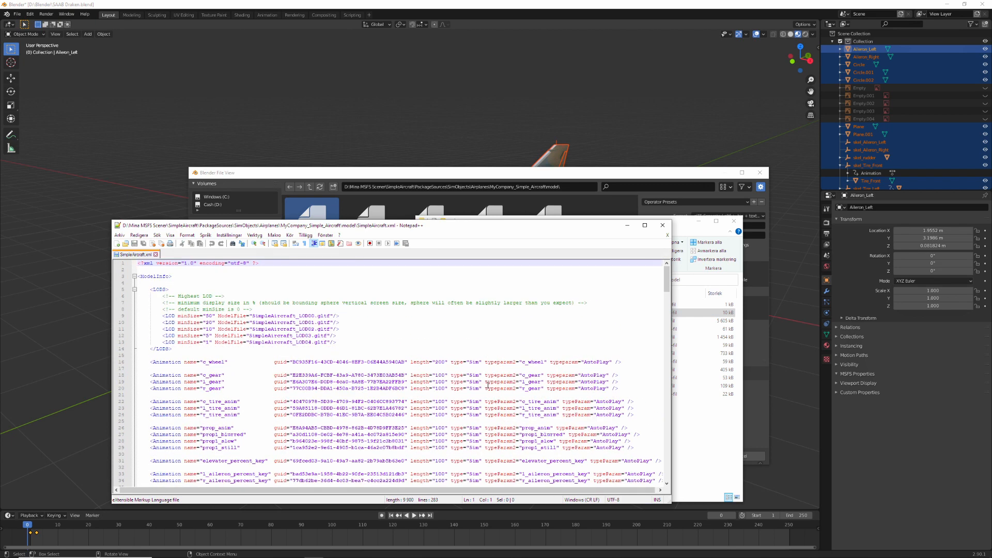
pyautogui.click(664, 225)
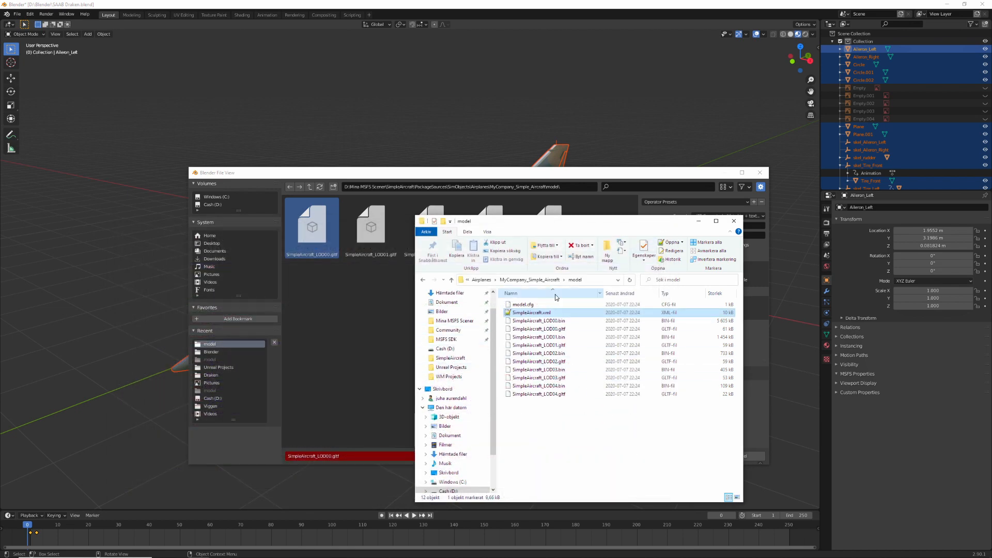
# - Return to Blender's export dialog, expand the Geometry and Animation options, export over SimpleAircraft_LOD00.gltf, and deselect the aircraft objects
pyautogui.click(303, 173)
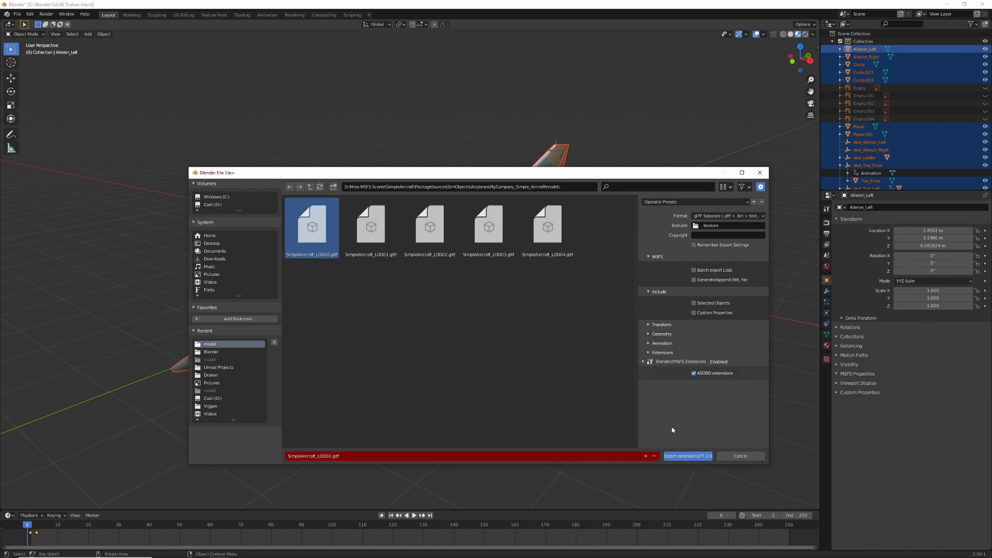
pyautogui.click(648, 334)
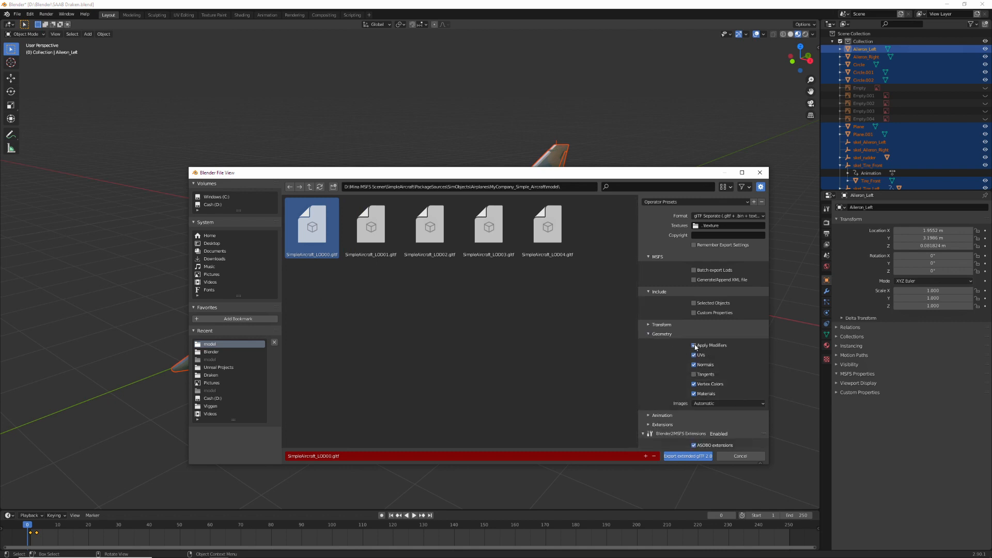
pyautogui.click(648, 415)
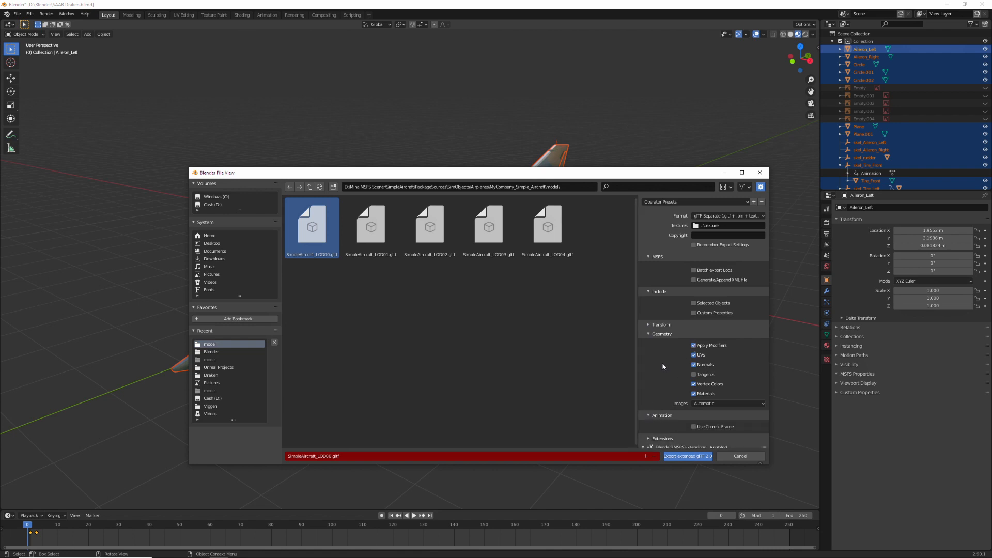
pyautogui.scroll(-1, 655, 369)
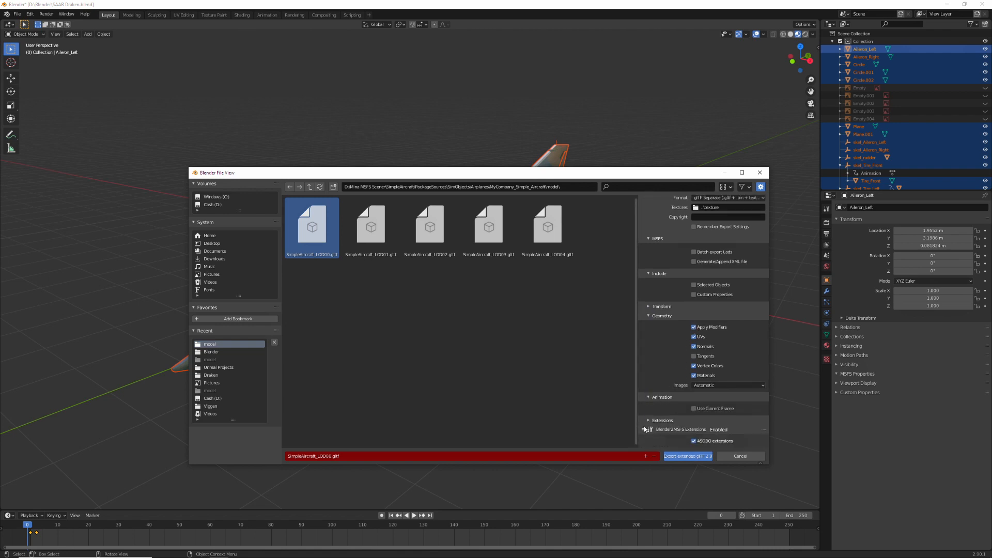
pyautogui.click(687, 457)
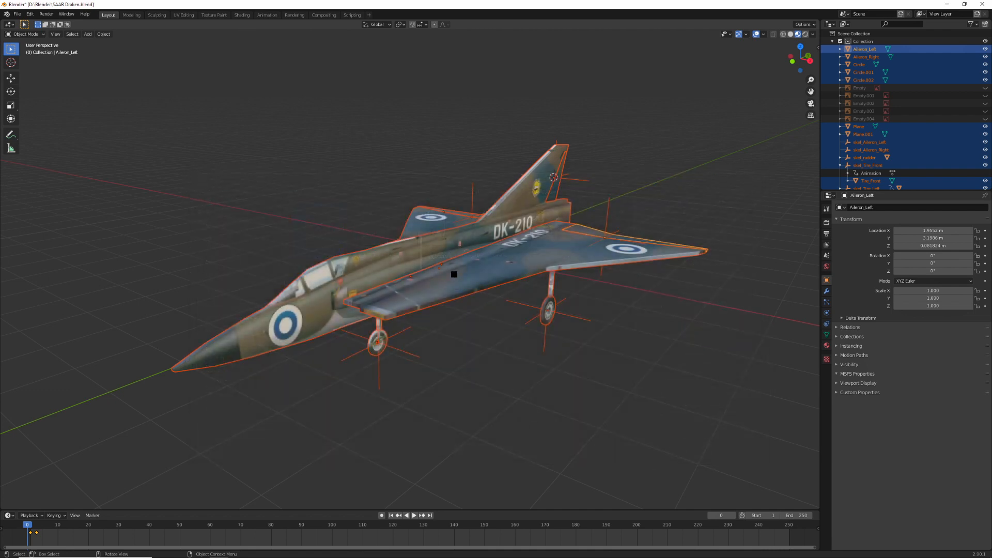
pyautogui.click(450, 369)
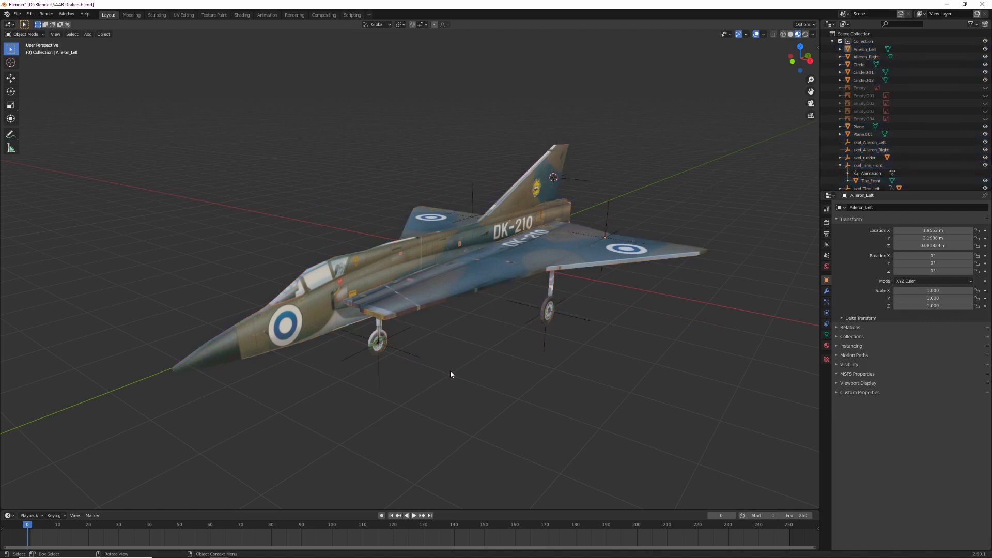
pyautogui.moveTo(449, 315); pyautogui.dragTo(463, 374, button='middle')
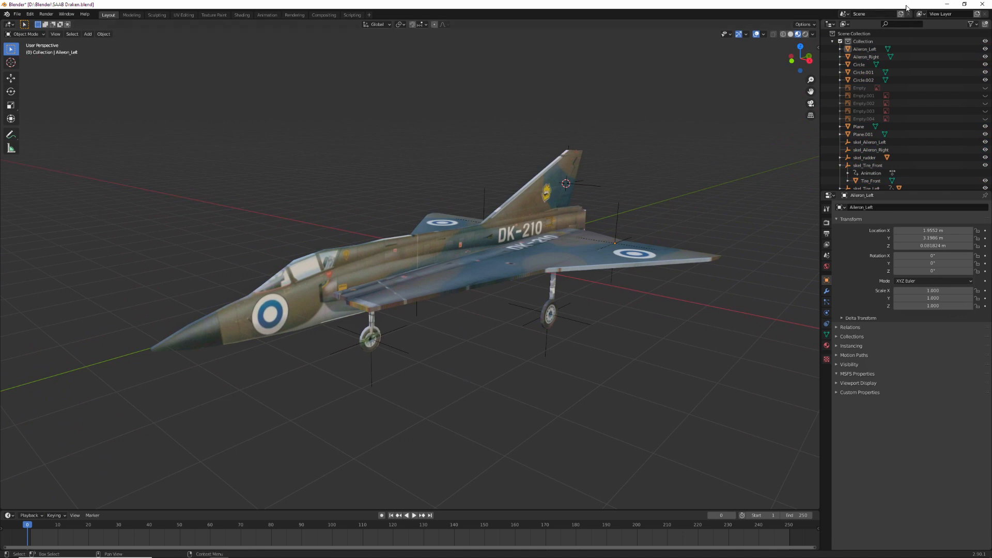
# - Minimize Blender and check the exported SimpleAircraft_LOD00 .bin and .gltf files in the model folder
pyautogui.click(947, 4)
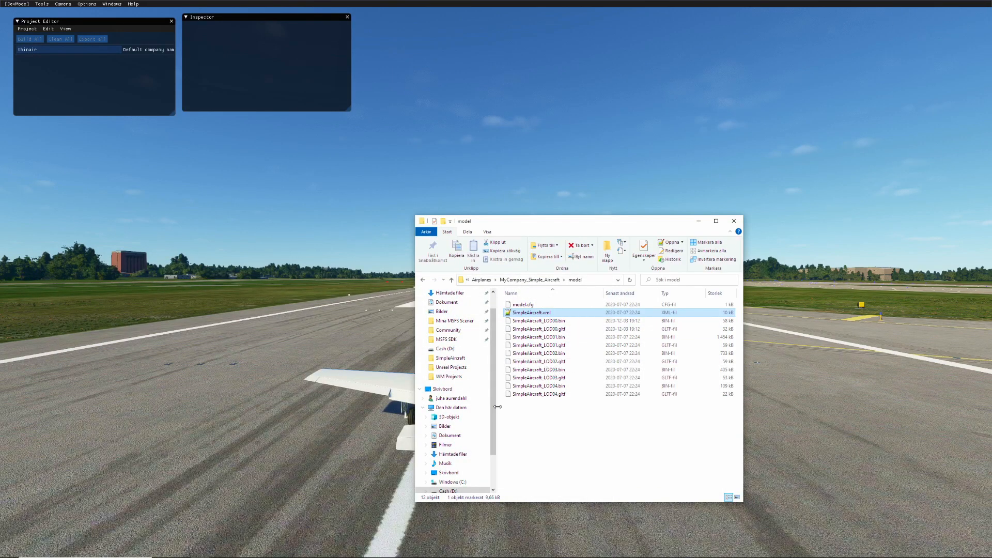
pyautogui.click(542, 321)
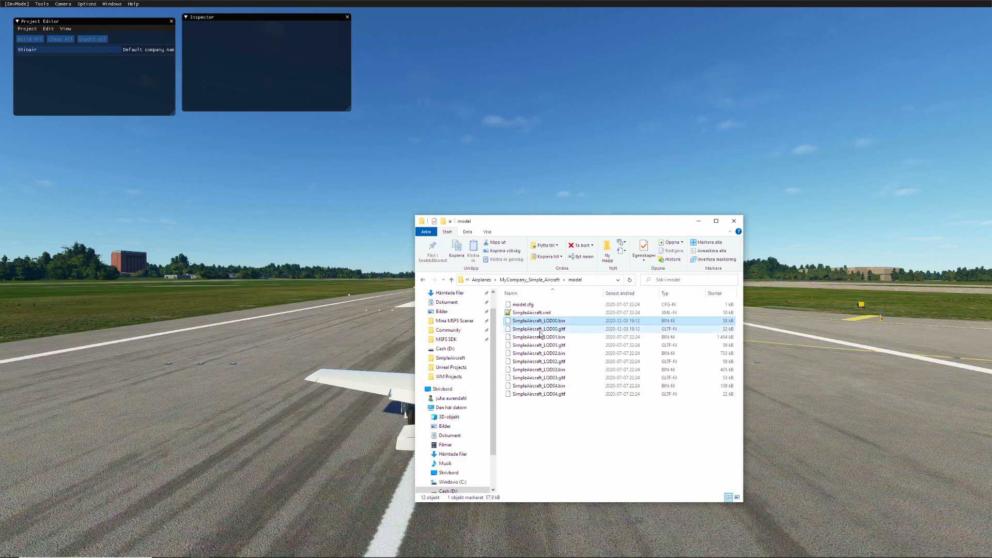
pyautogui.keyDown('ctrl'); pyautogui.click(542, 329); pyautogui.keyUp('ctrl')
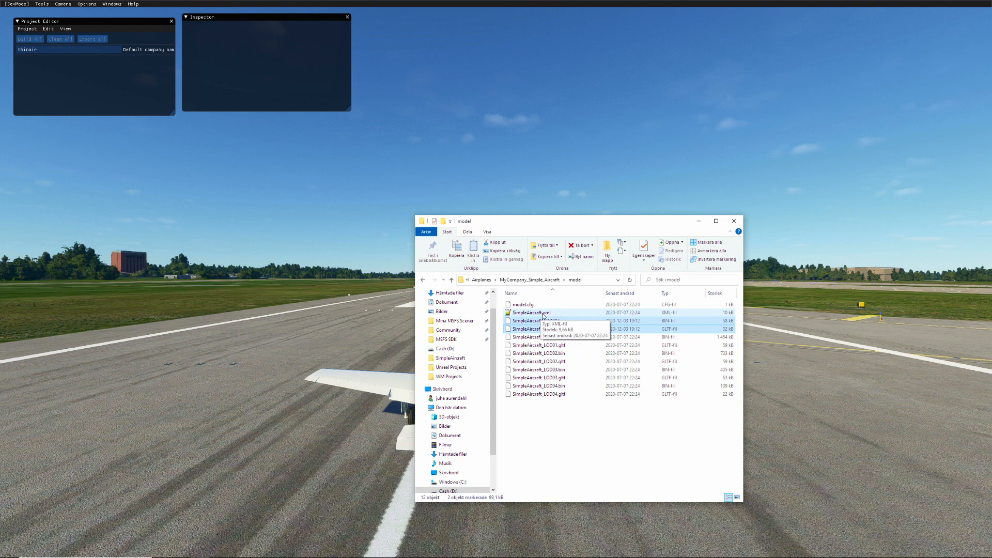
# - Open model.cfg from the model.01 folder in Notepad++, read its model reference, and close the open files and editor
pyautogui.click(451, 280)
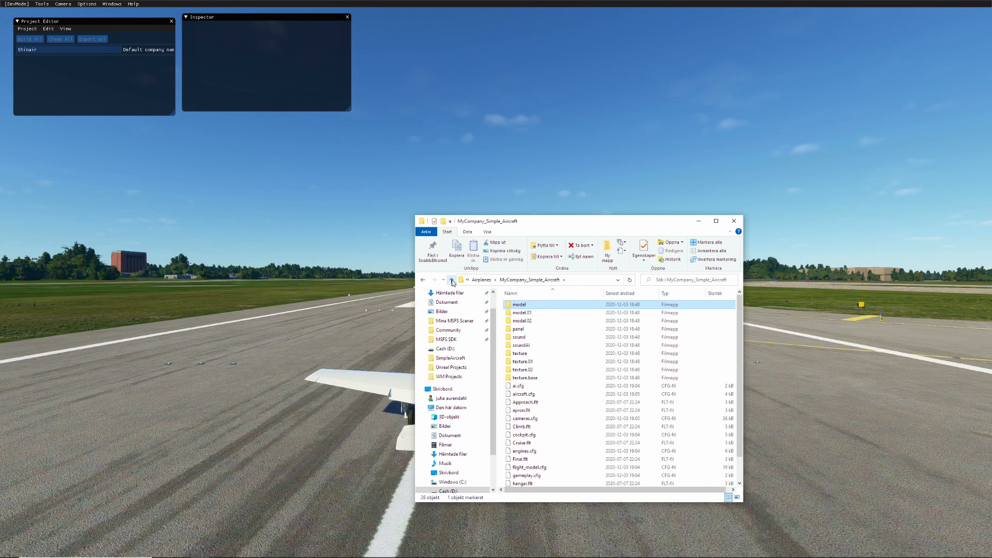
pyautogui.doubleClick(521, 313)
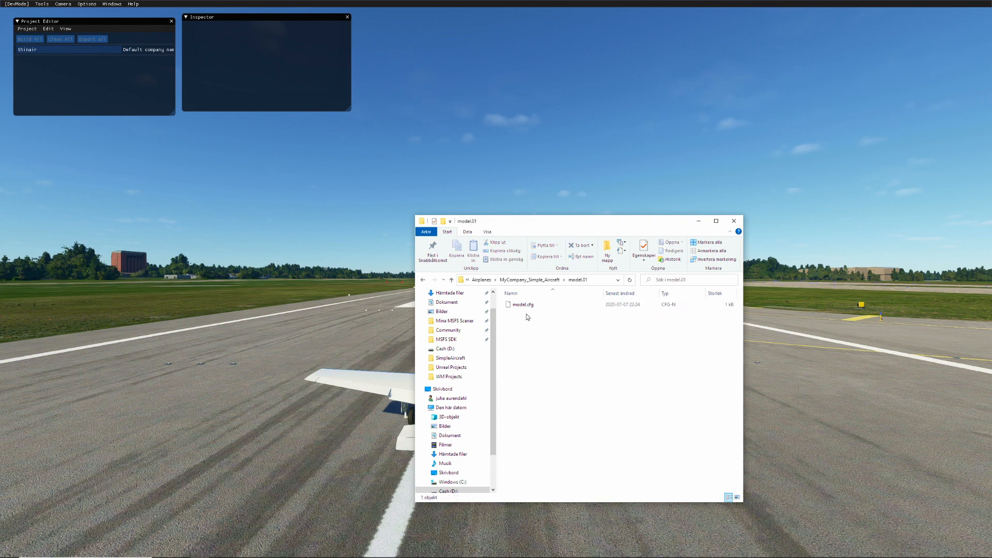
pyautogui.rightClick(523, 306)
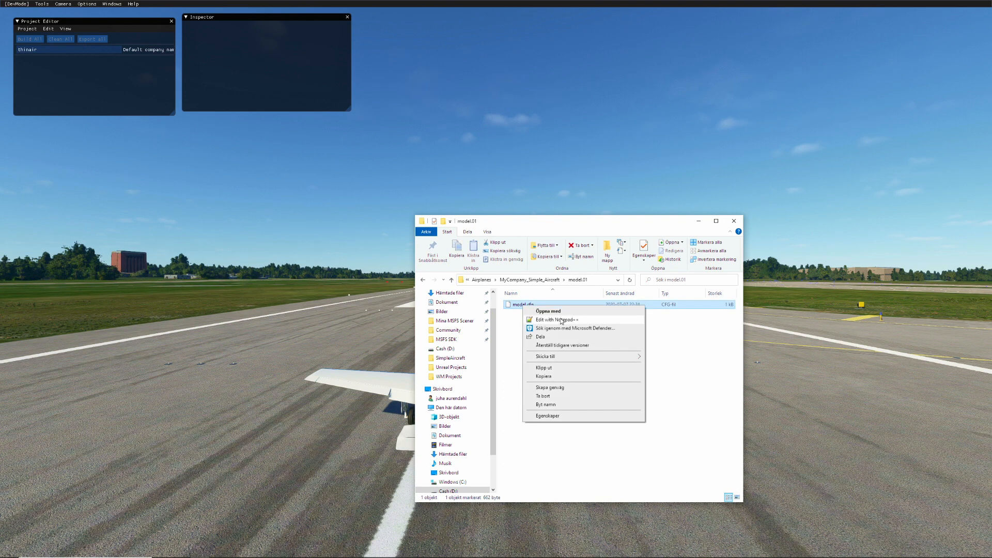
pyautogui.click(562, 321)
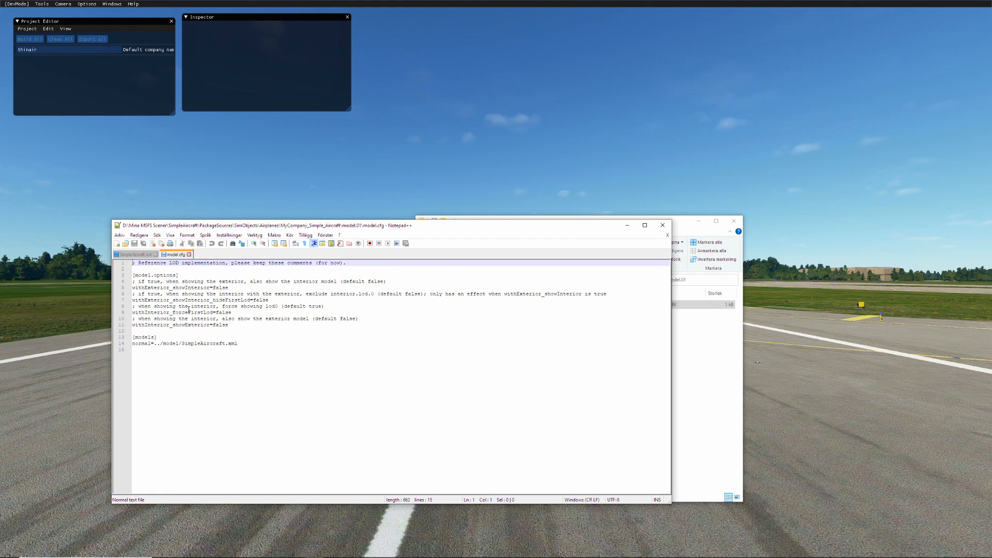
pyautogui.click(189, 255)
pyautogui.click(154, 254)
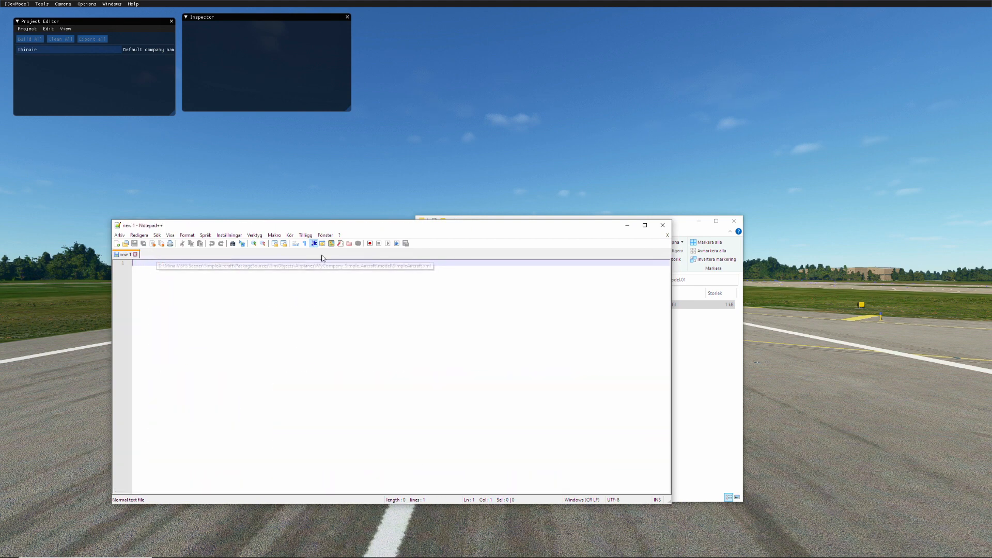
pyautogui.click(662, 225)
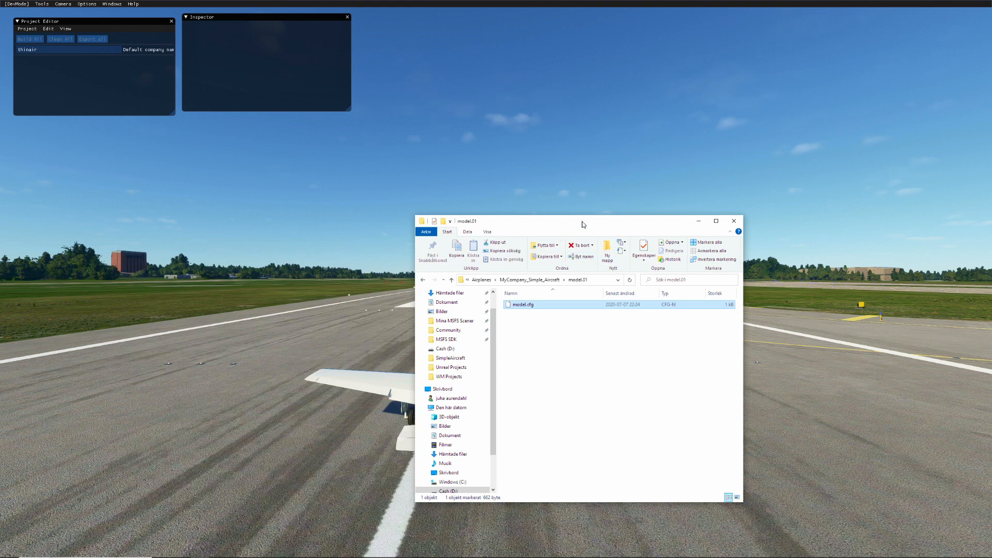
# - Return to the MyCompany_Simple_Aircraft folder and open its texture folder
pyautogui.moveTo(583, 225); pyautogui.dragTo(465, 229)
pyautogui.click(333, 284)
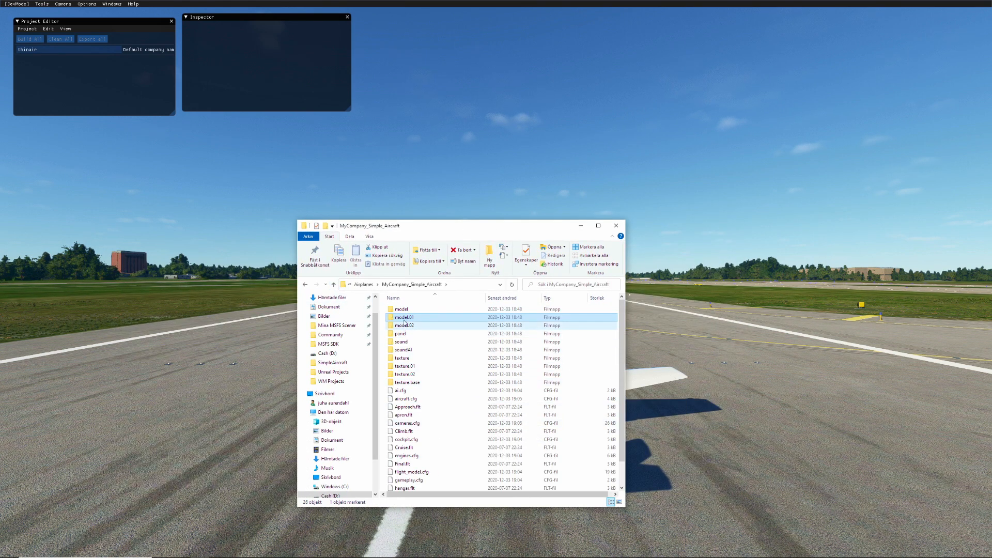
pyautogui.doubleClick(406, 360)
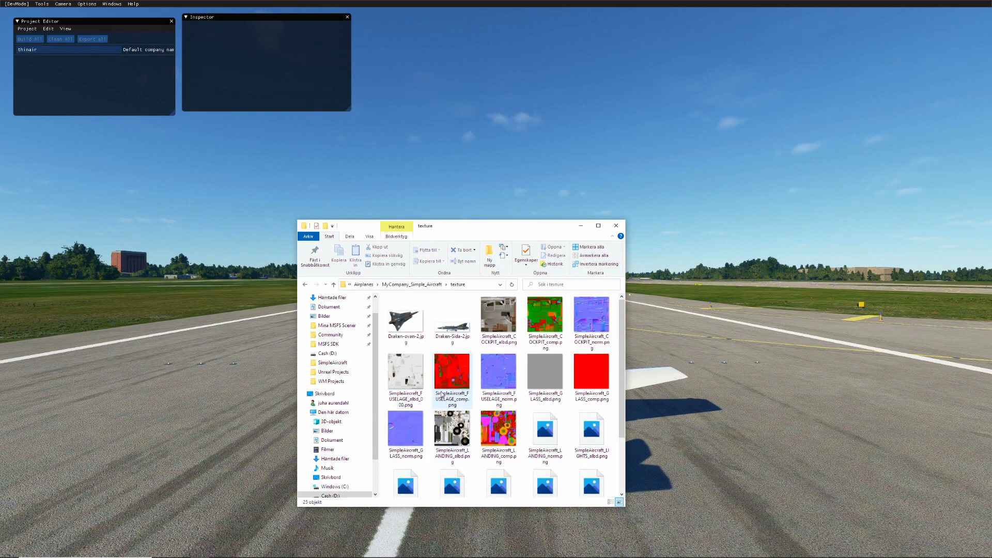
# - Check the image dimensions and resolution in the detailed properties of Draken-ovan-2.jpg, and close the properties
pyautogui.click(404, 320)
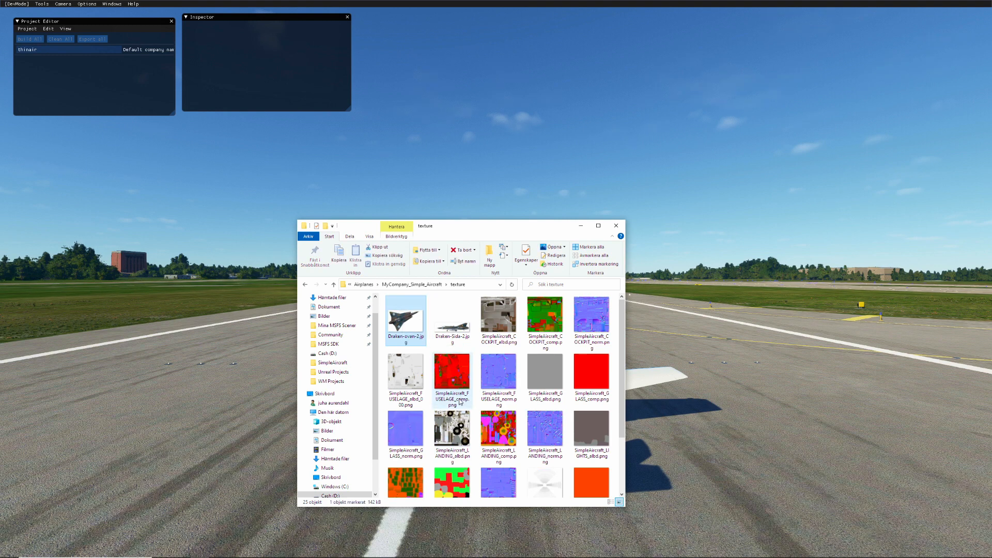
pyautogui.rightClick(415, 326)
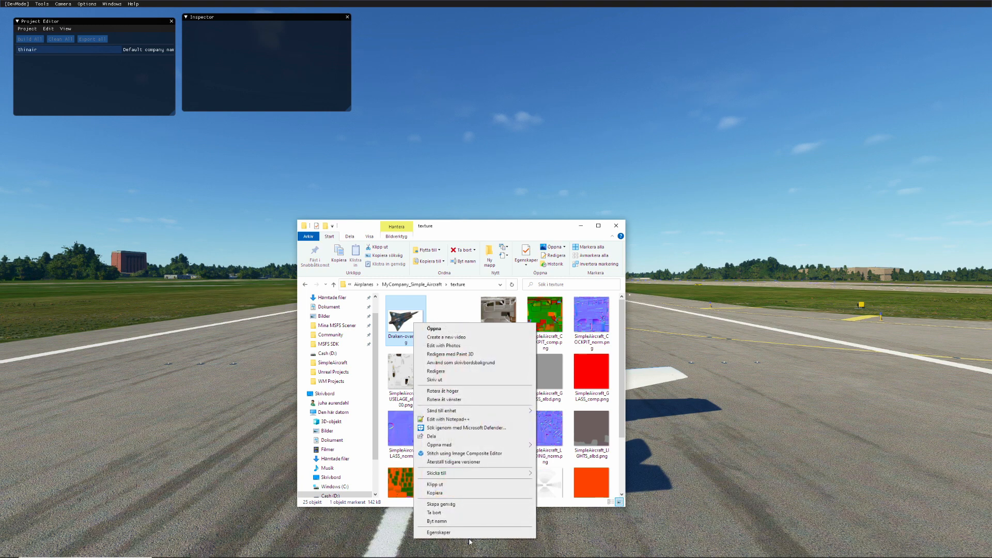
pyautogui.click(443, 533)
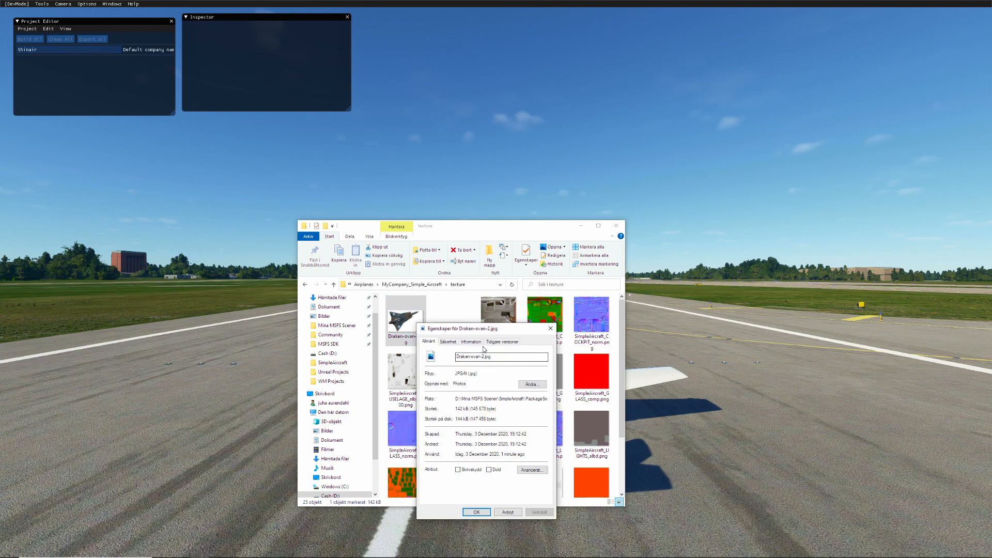
pyautogui.click(472, 342)
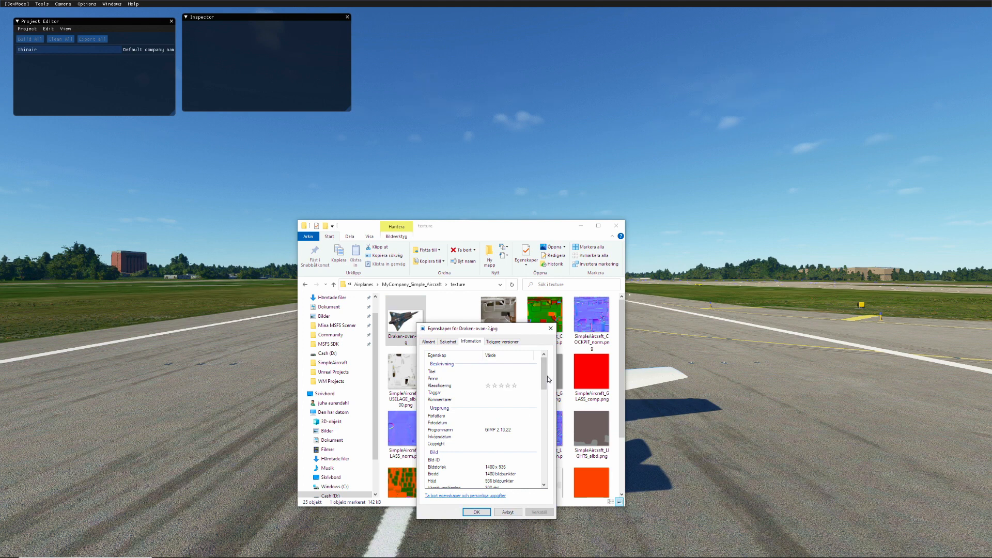
pyautogui.moveTo(544, 374); pyautogui.dragTo(543, 389)
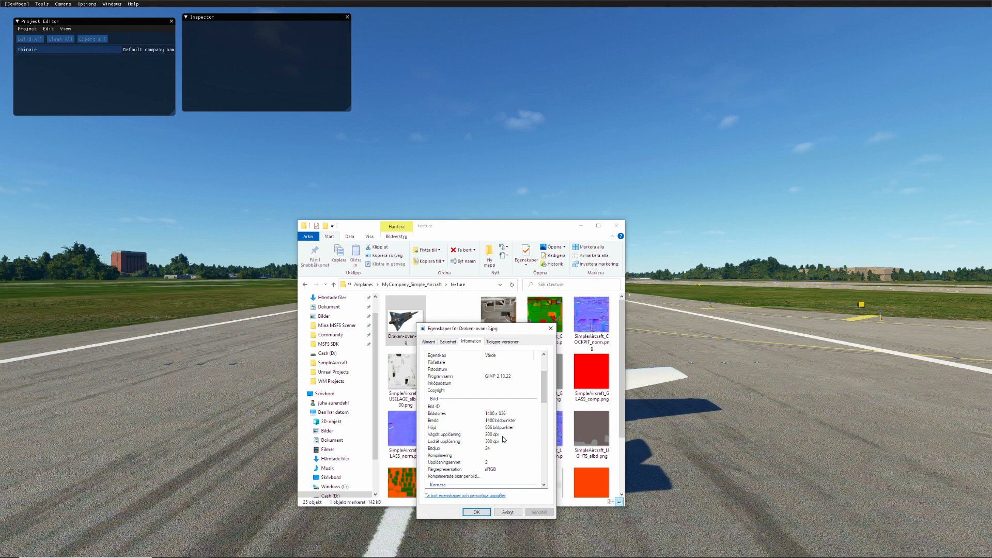
pyautogui.click(514, 510)
# - Examine the image dimensions and resolution in the detailed properties of Draken-Side-2.jpg
pyautogui.rightClick(452, 326)
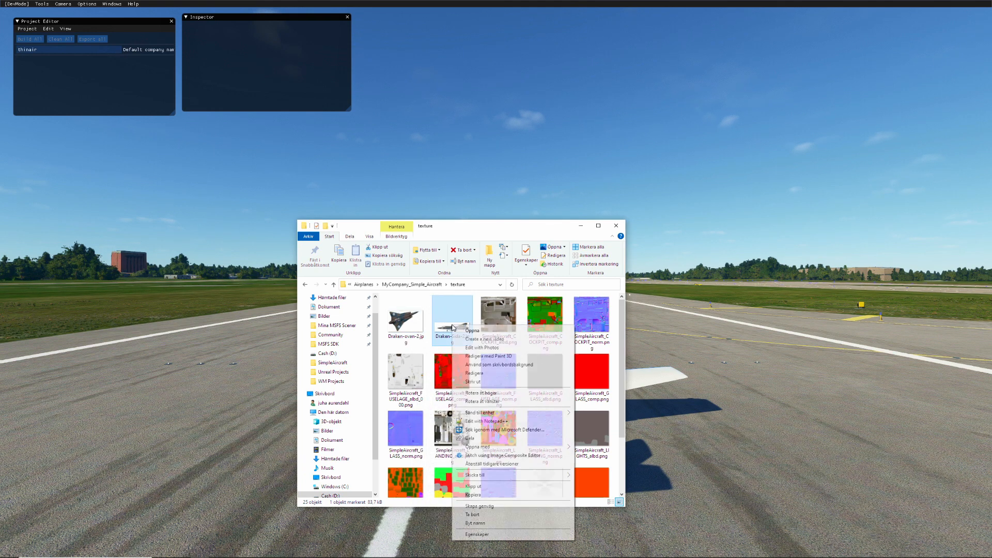
pyautogui.click(483, 534)
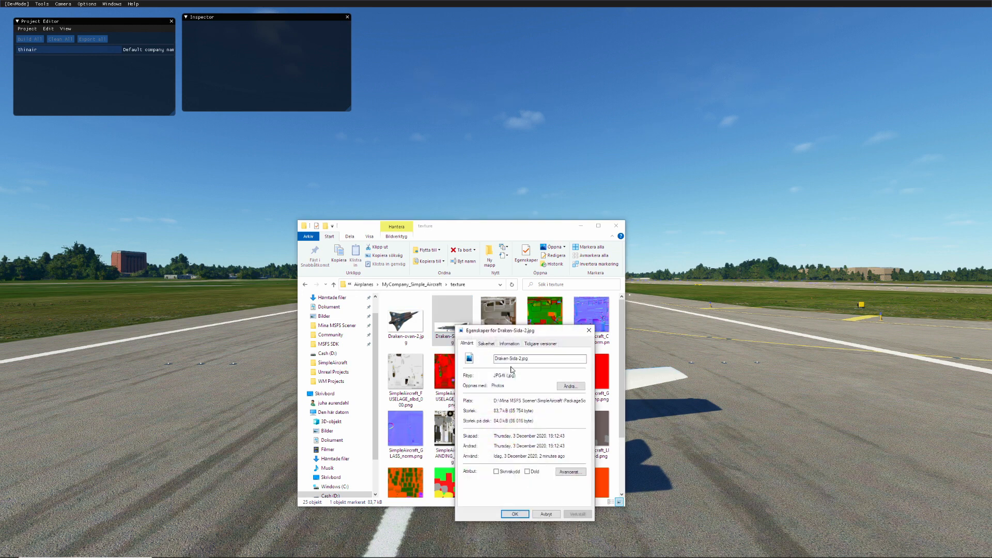
pyautogui.click(510, 343)
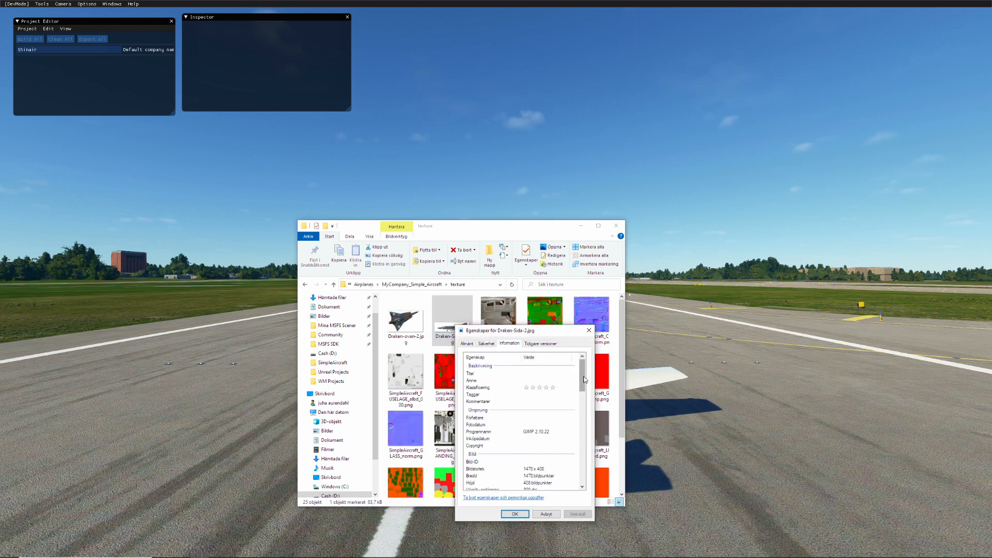
pyautogui.moveTo(582, 378); pyautogui.dragTo(583, 386)
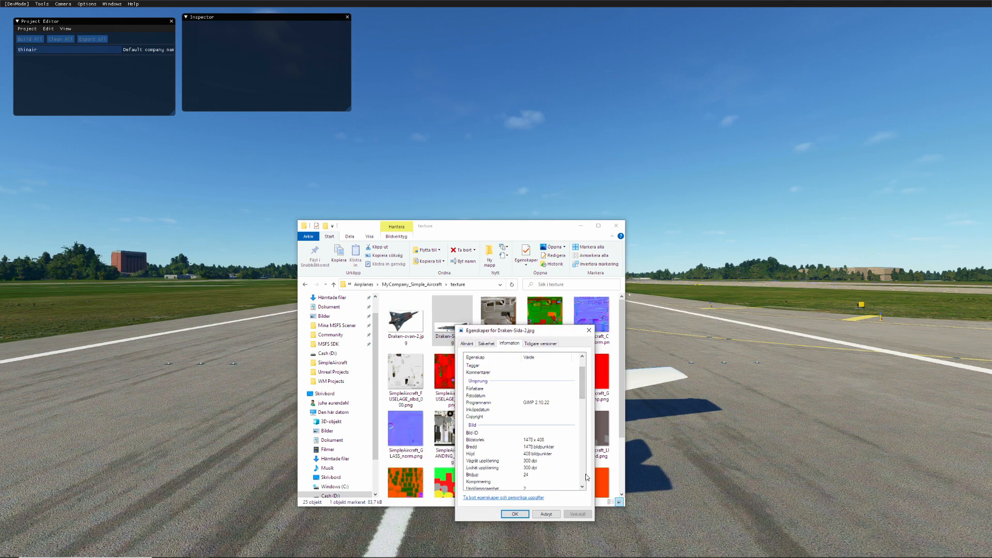
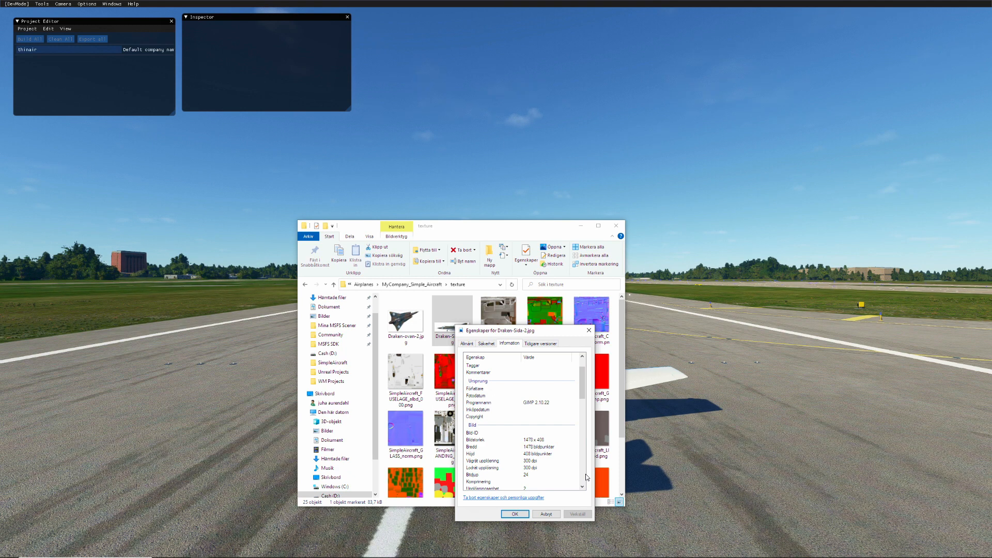
pyautogui.click(599, 504)
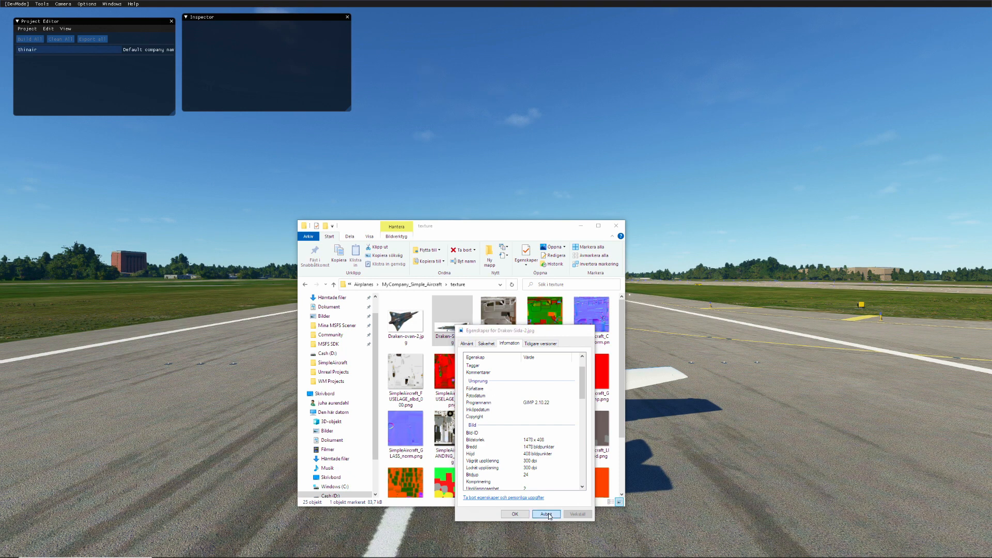
pyautogui.rightClick(449, 331)
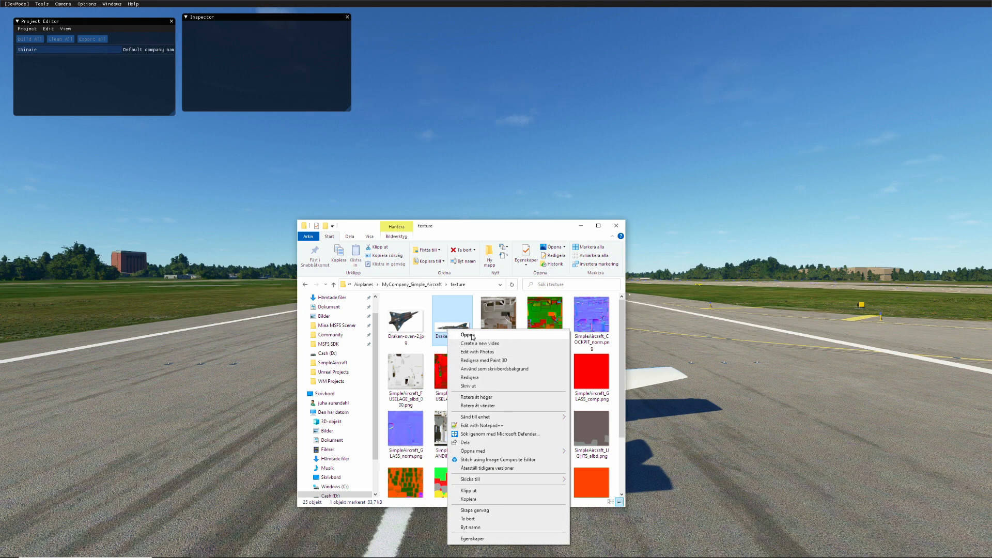
pyautogui.click(468, 334)
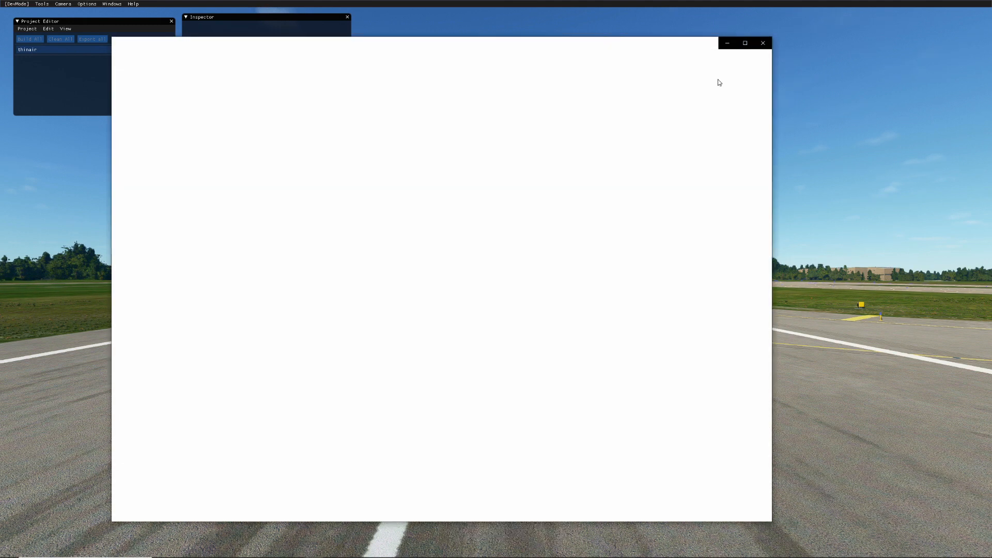
pyautogui.click(762, 43)
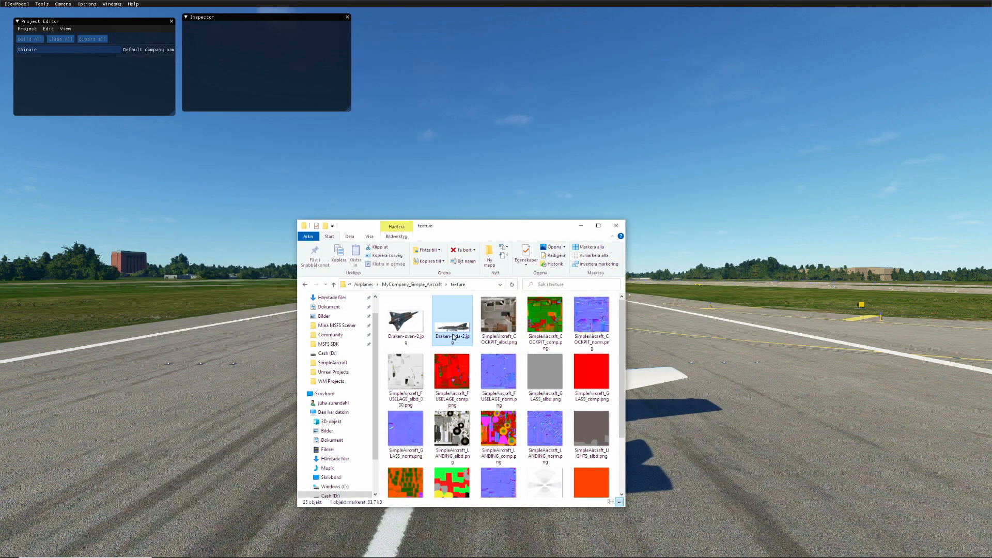
pyautogui.rightClick(453, 337)
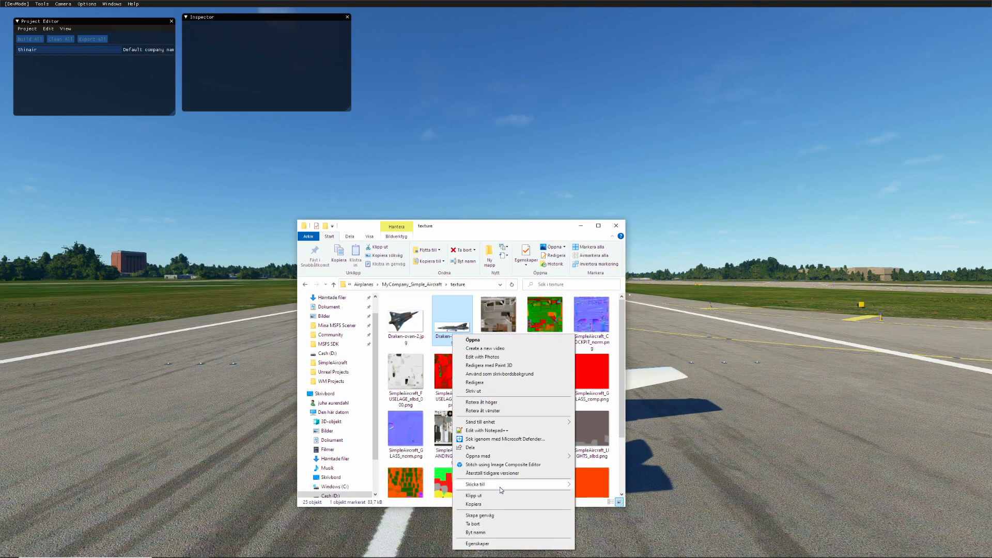
pyautogui.moveTo(501, 424)
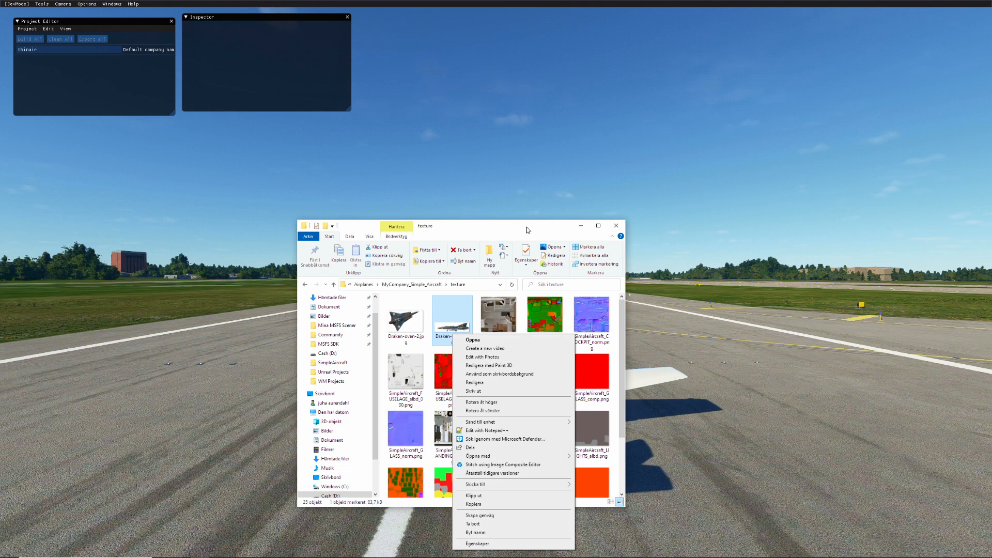
pyautogui.moveTo(527, 230); pyautogui.dragTo(491, 235)
pyautogui.rightClick(416, 341)
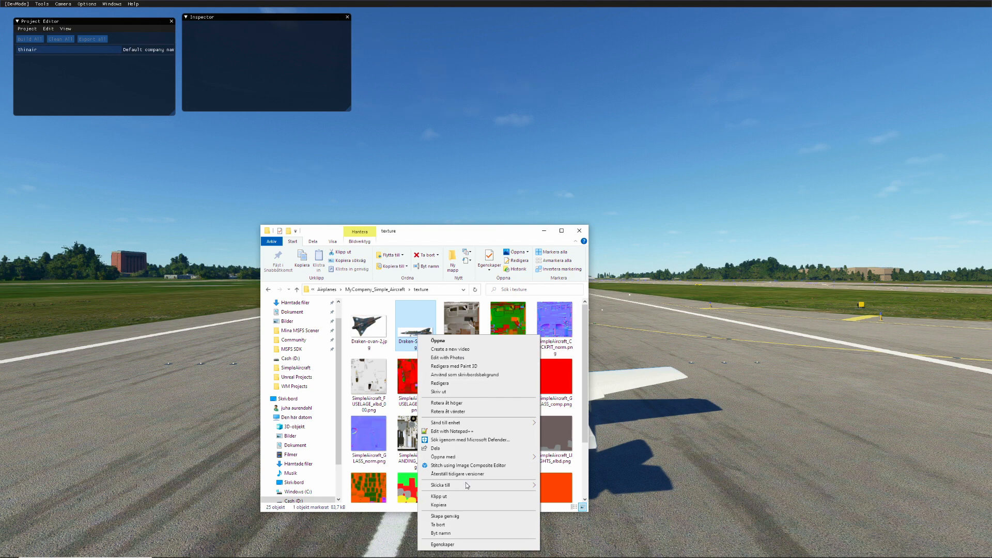
pyautogui.moveTo(455, 556)
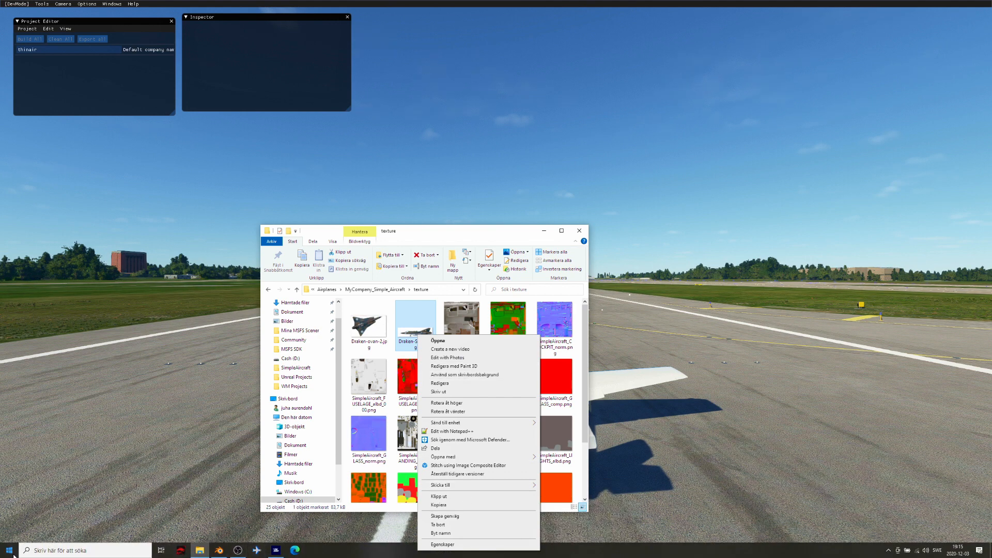
# - Launch GIMP and load Draken-Sida-2.jpg from the texture folder into it
pyautogui.click(39, 549)
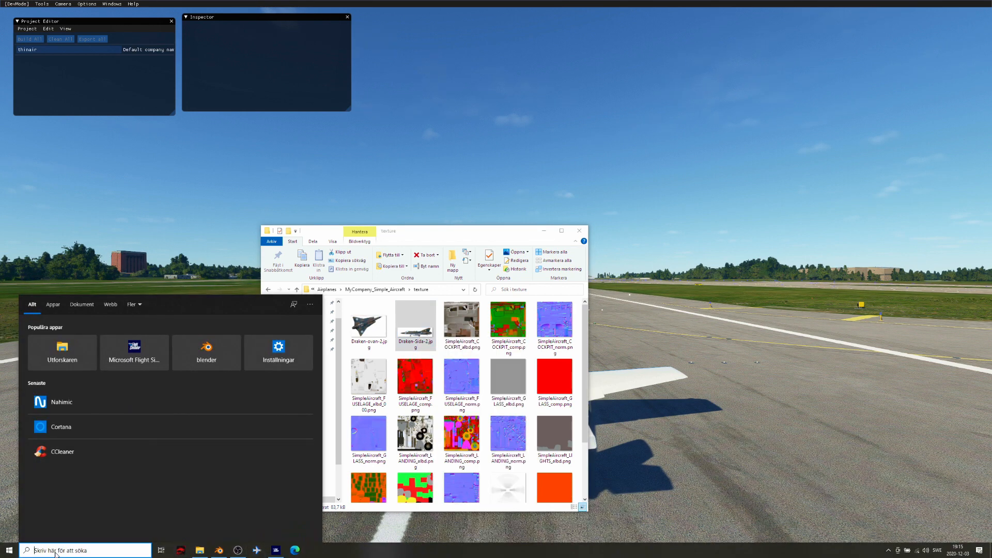
pyautogui.write('gimp')
pyautogui.press('Return')
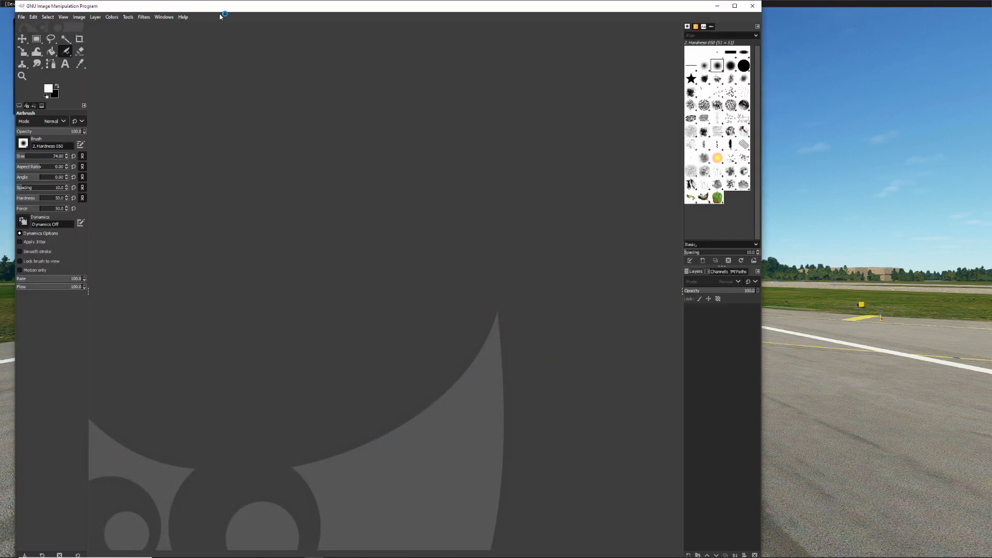
pyautogui.moveTo(231, 10); pyautogui.dragTo(210, 9)
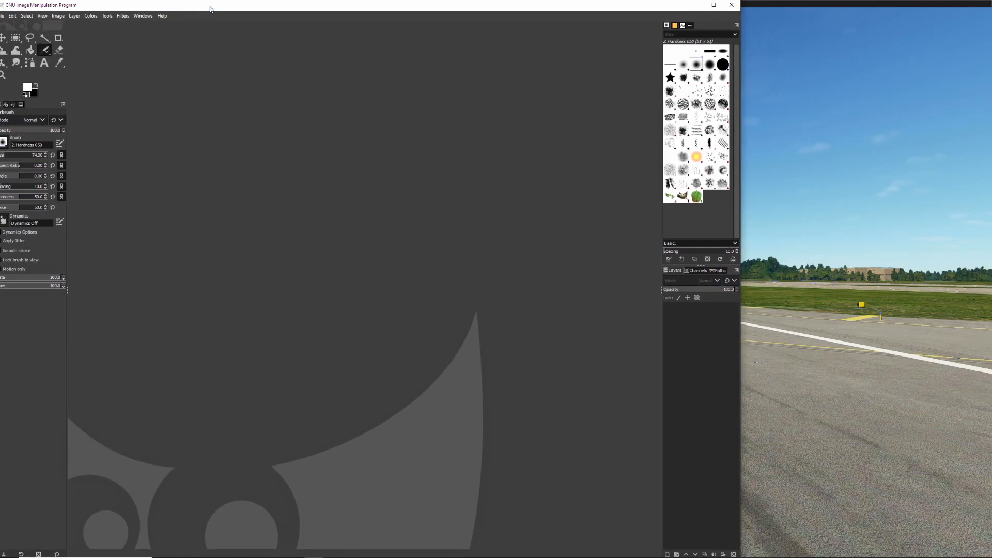
pyautogui.press('super+Tab')
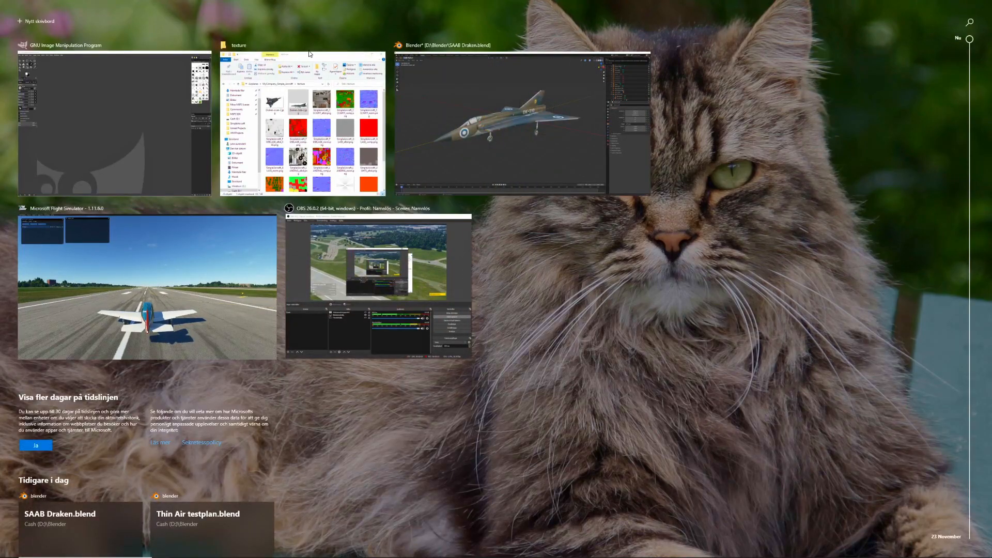
pyautogui.click(309, 54)
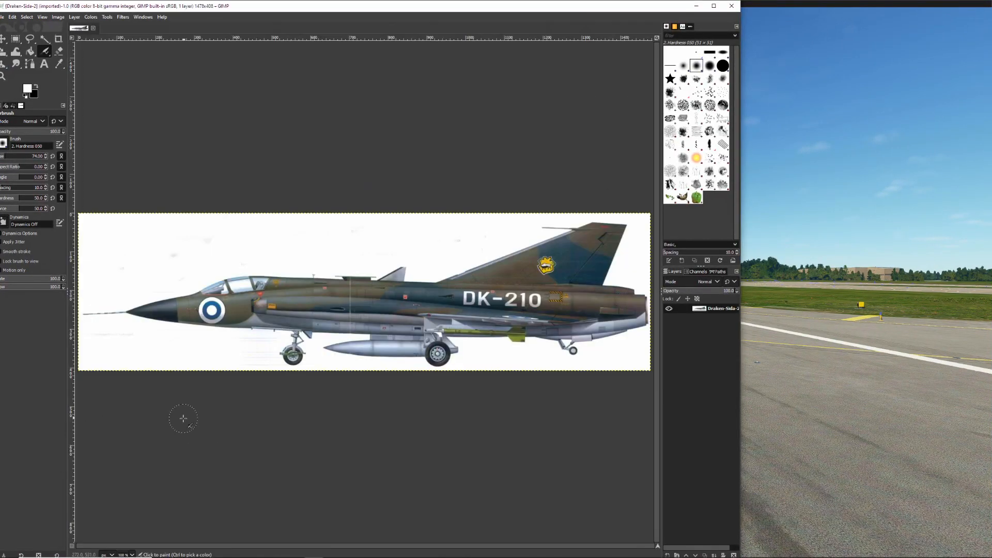
# - Scale the image to a width of 1472 px with the width and height unlinked
pyautogui.click(58, 17)
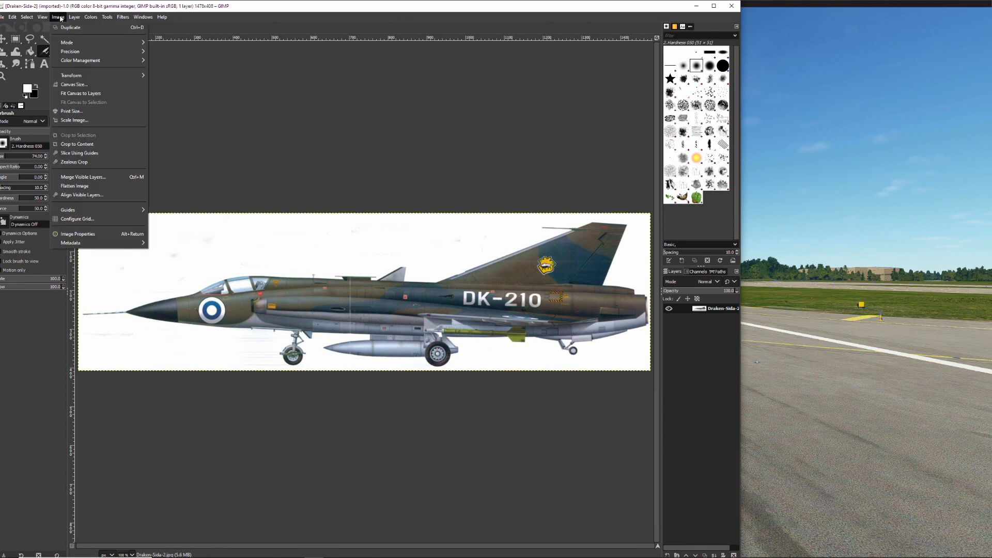
pyautogui.click(83, 120)
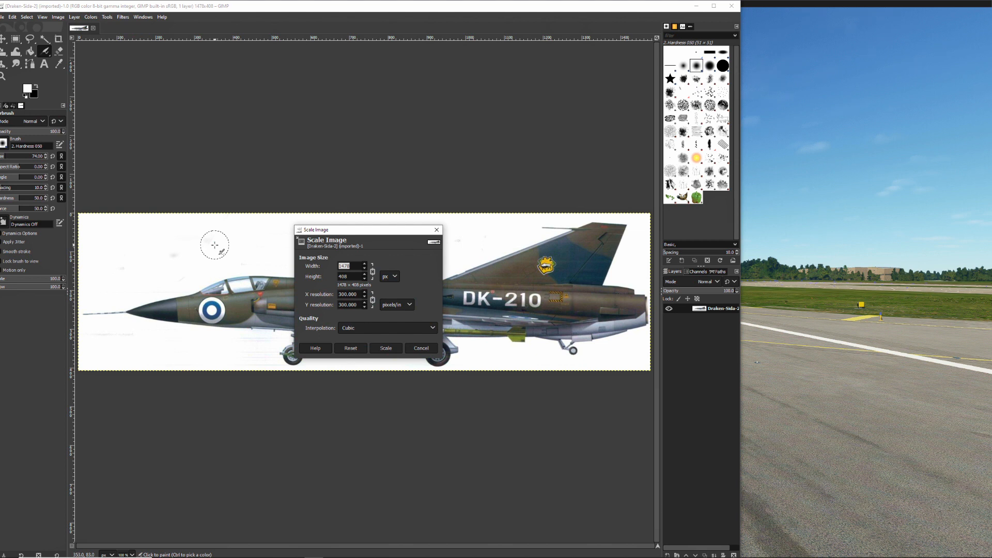
pyautogui.click(373, 271)
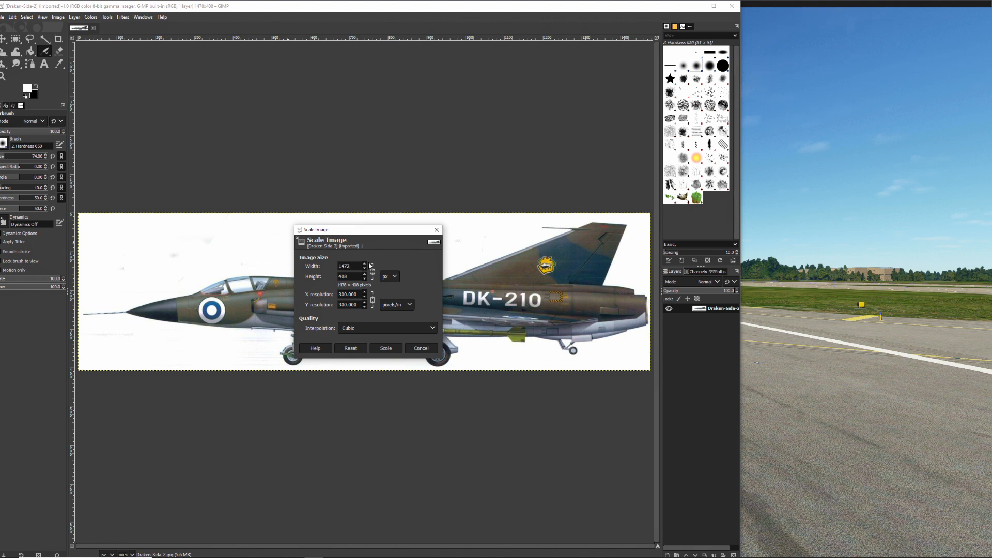
pyautogui.click(386, 348)
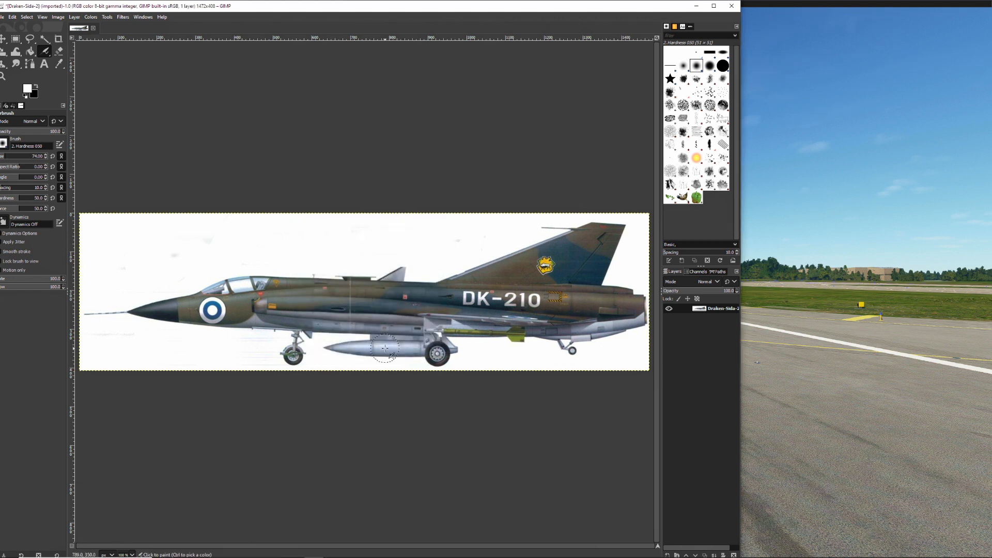
# - Overwrite Draken-Sida-2.jpg with the scaled image using the offered JPEG settings, and quit GIMP discarding the unsaved project changes
pyautogui.moveTo(171, 7); pyautogui.dragTo(267, 7)
pyautogui.click(99, 17)
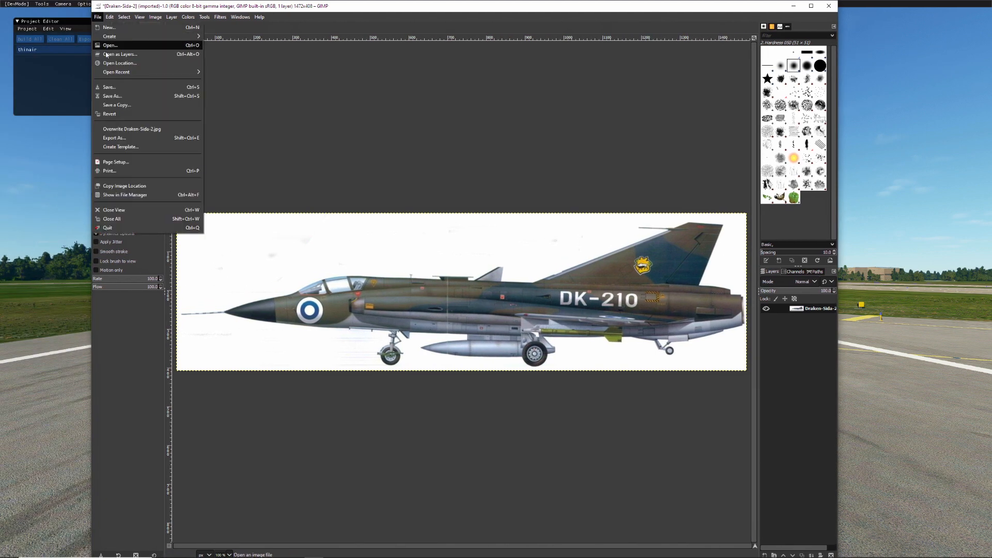
pyautogui.click(147, 130)
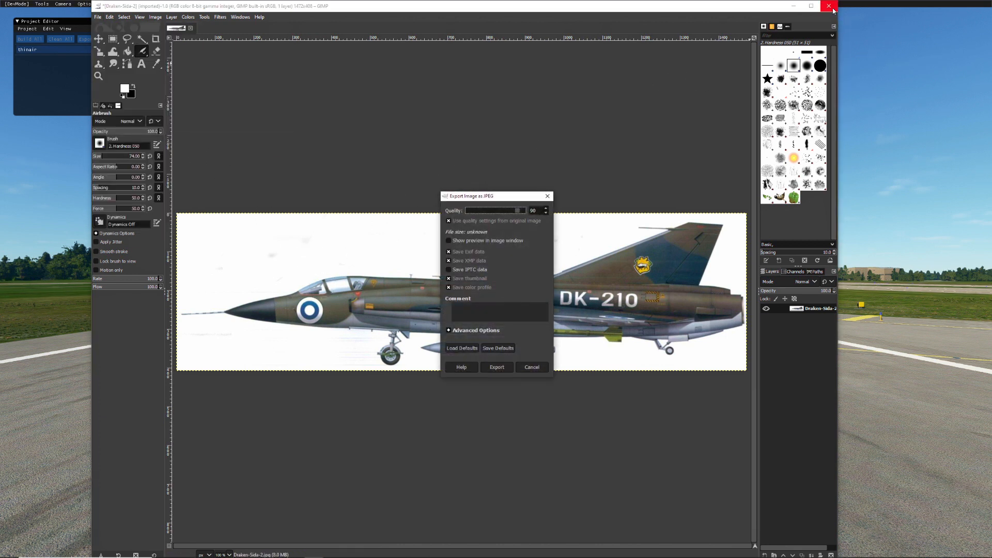
pyautogui.press('Return')
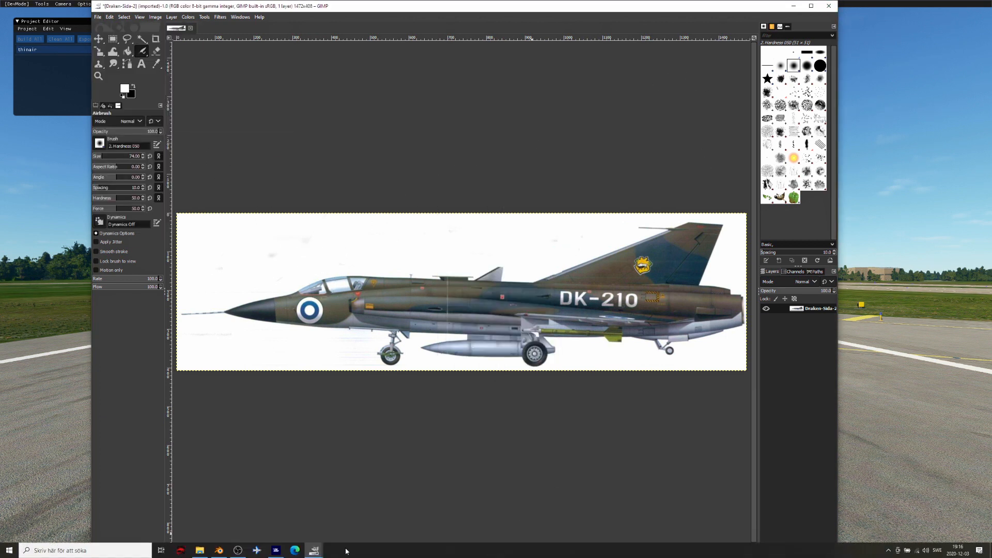
pyautogui.moveTo(313, 550)
pyautogui.click(350, 532)
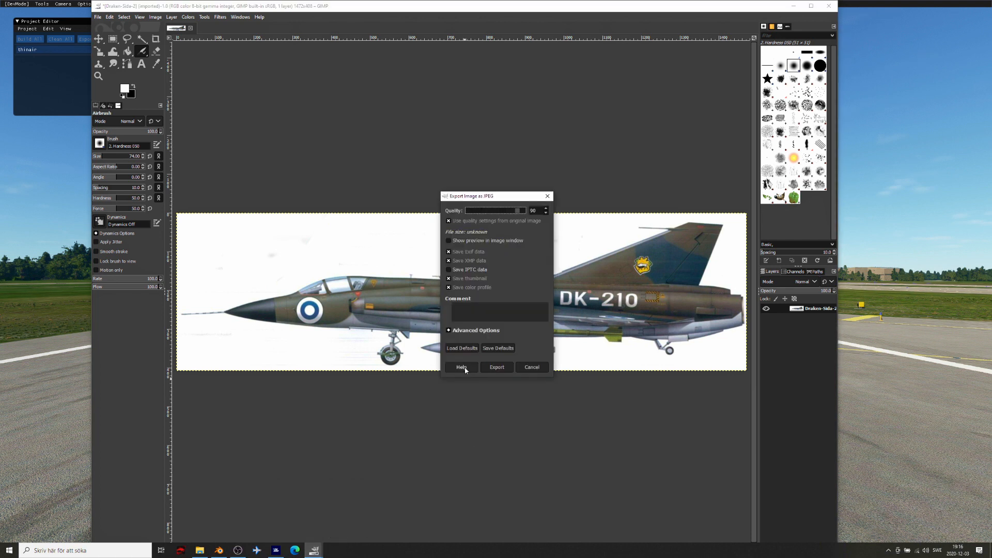
pyautogui.click(496, 367)
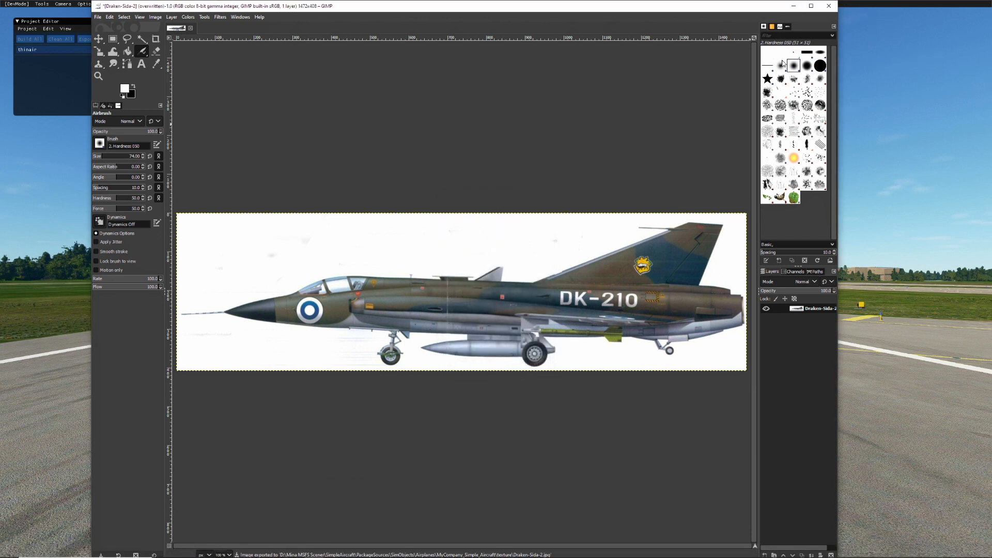
pyautogui.click(829, 6)
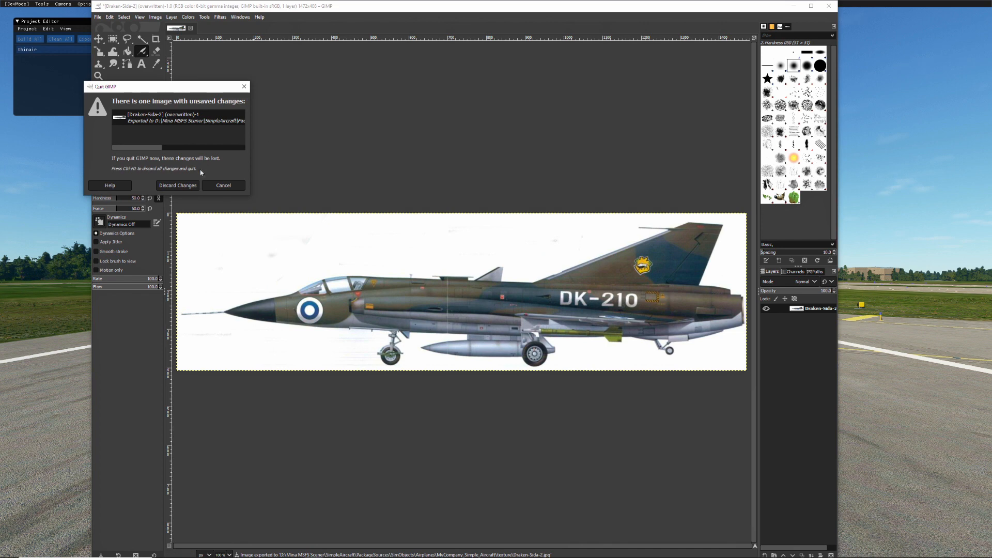
pyautogui.click(185, 187)
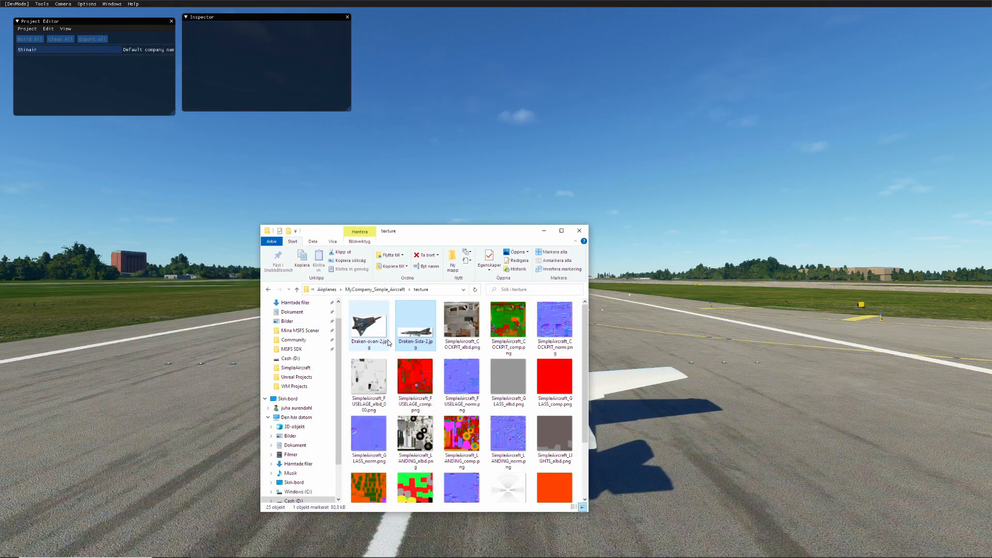
# - Check the pixel dimensions of Draken-Sida-2.jpg in its file properties
pyautogui.rightClick(418, 334)
pyautogui.click(455, 542)
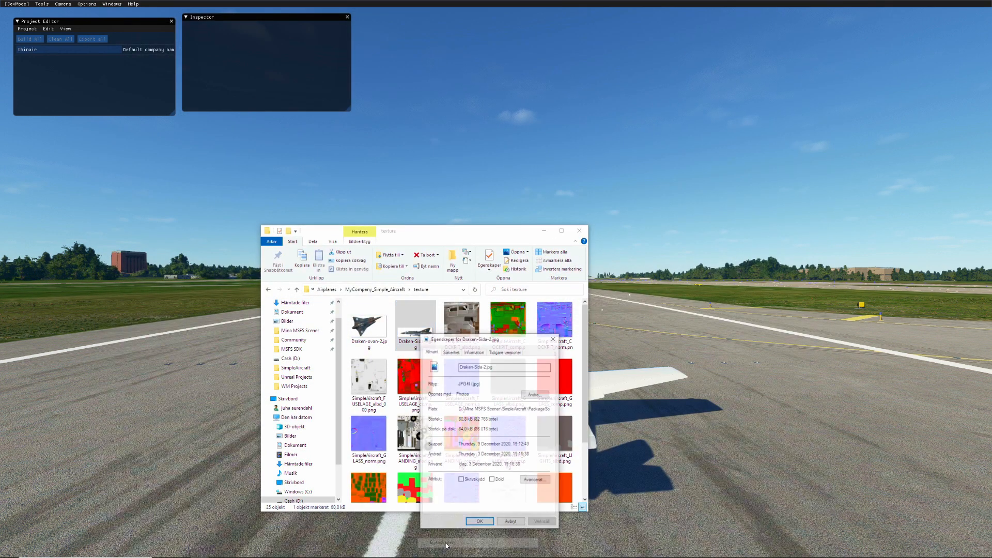
pyautogui.click(474, 351)
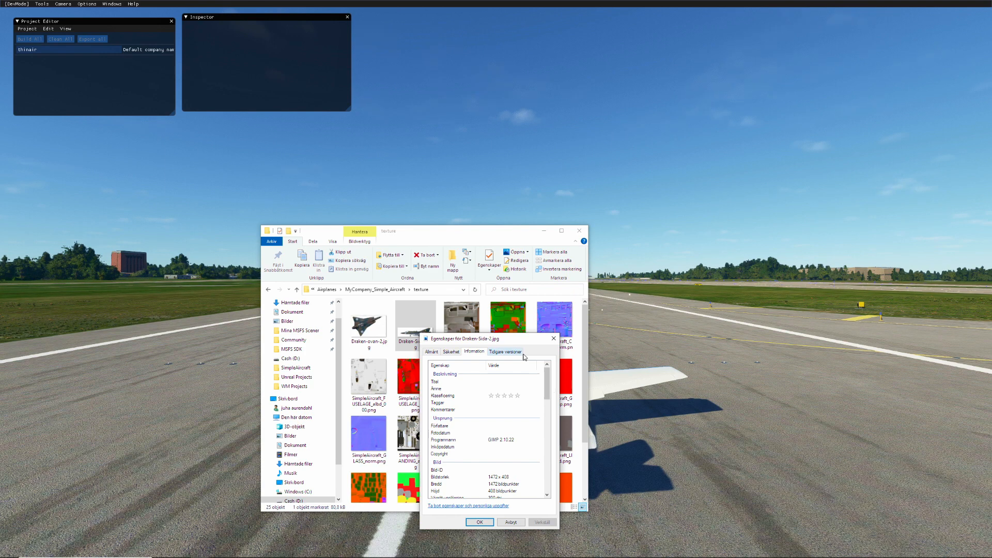
pyautogui.click(504, 522)
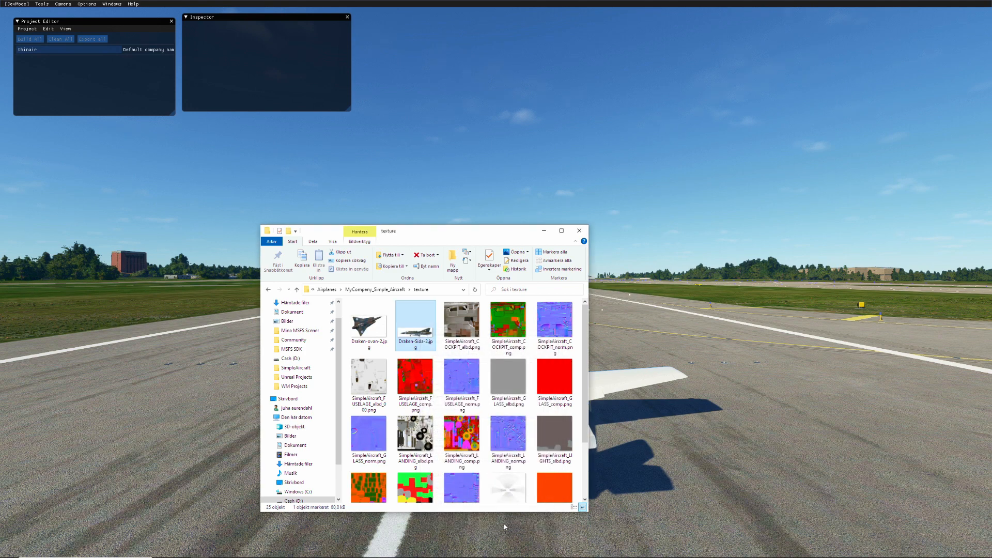
# - Check the contents of the texture.01 folder and return to the texture folder
pyautogui.moveTo(459, 444)
pyautogui.click(297, 289)
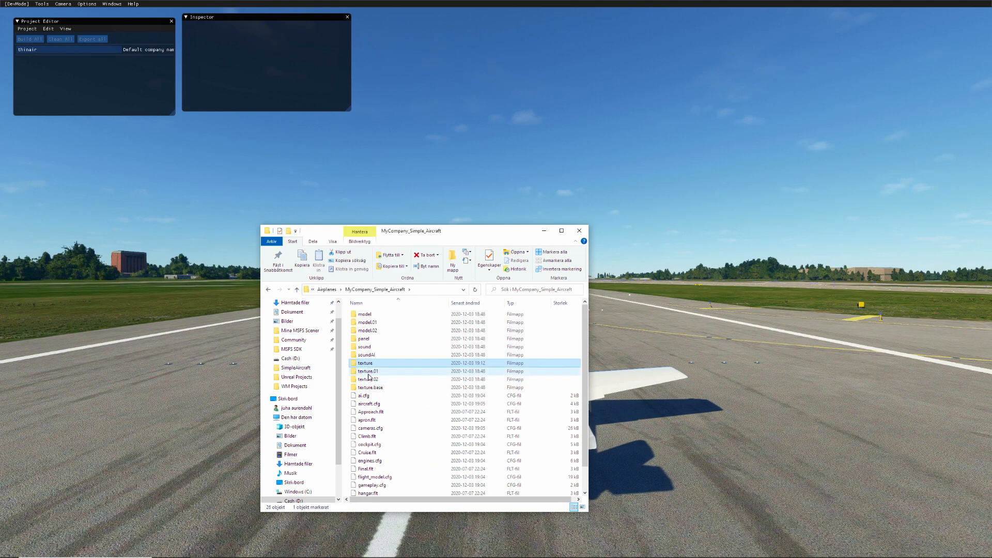
pyautogui.doubleClick(369, 371)
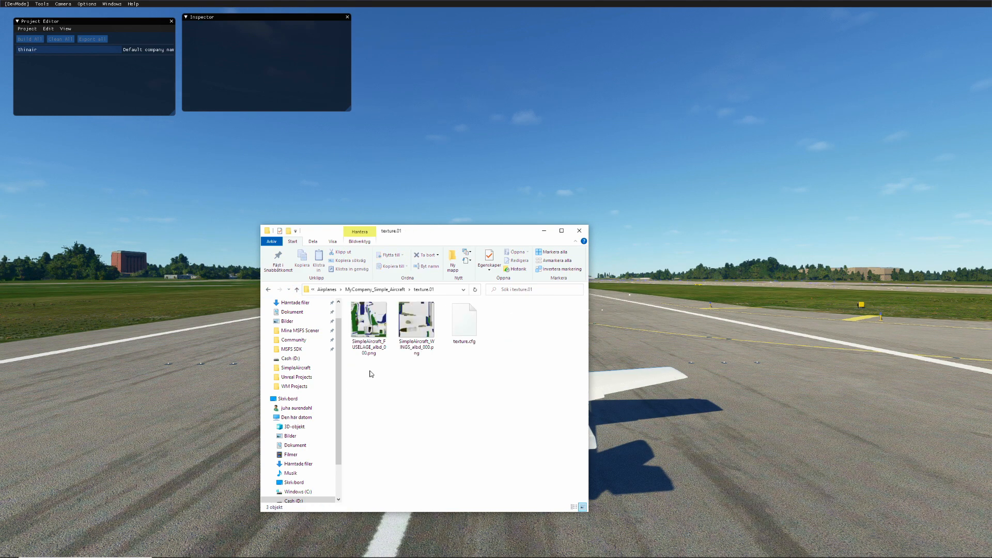
pyautogui.hotkey('alt', 'Left')
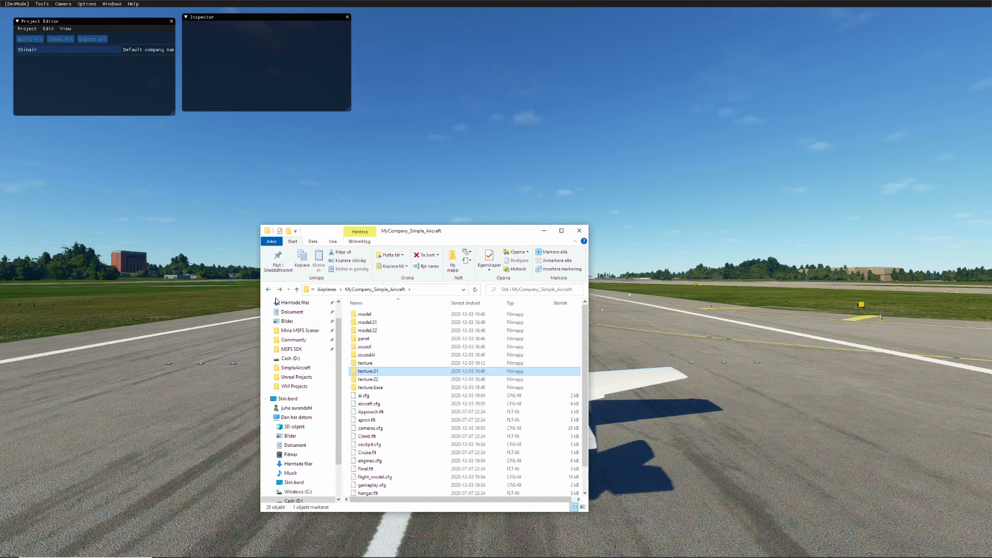
pyautogui.doubleClick(366, 364)
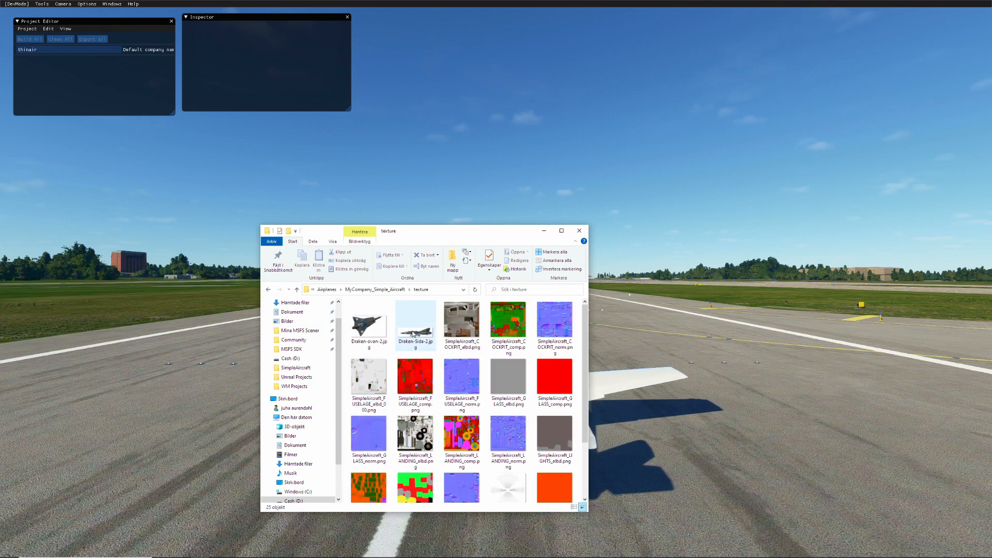
# - Copy Draken-ovan-2.jpg and Draken-Sida-2.jpg from the texture folder into the texture.01 folder
pyautogui.click(412, 333)
pyautogui.keyDown('ctrl'); pyautogui.click(372, 331); pyautogui.keyUp('ctrl')
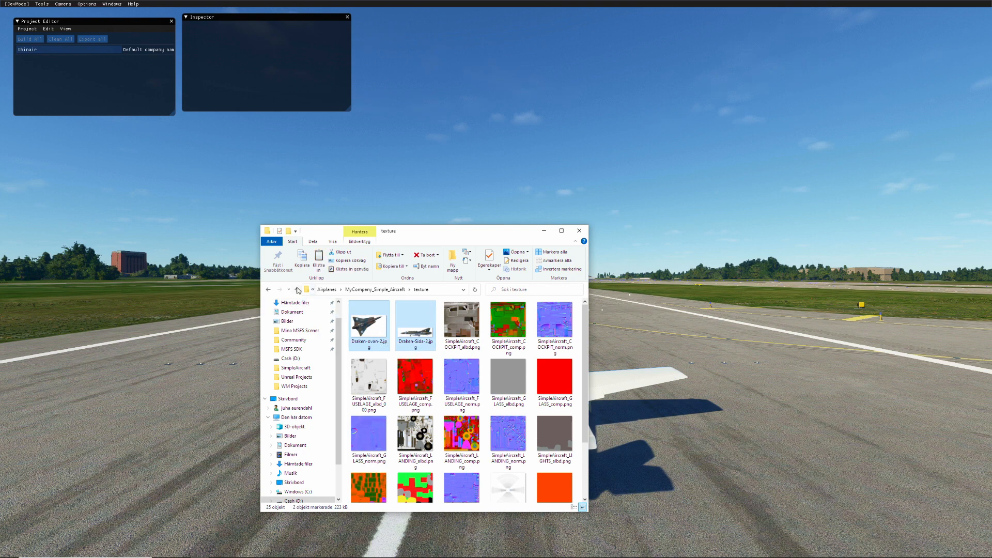
pyautogui.click(297, 289)
pyautogui.doubleClick(367, 371)
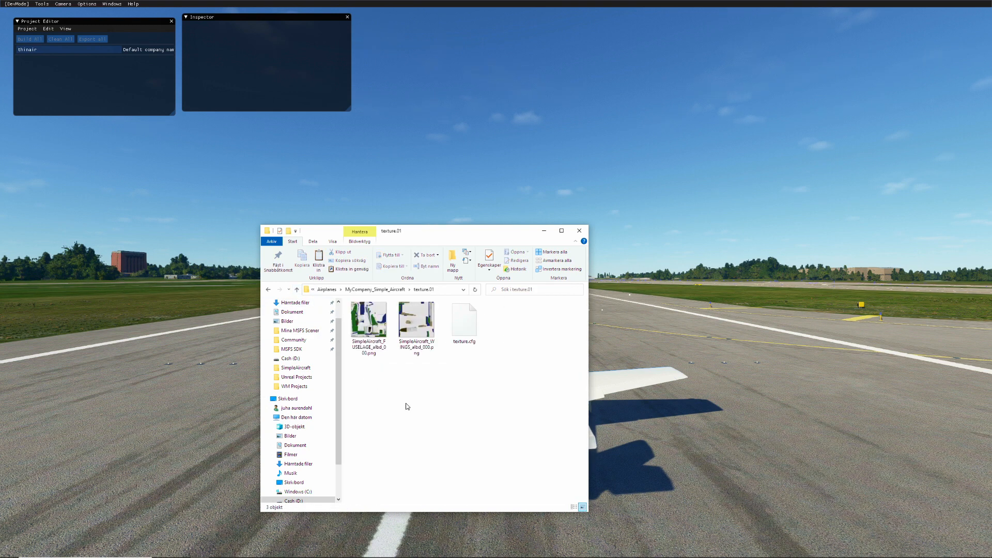
pyautogui.hotkey('ctrl', 'v')
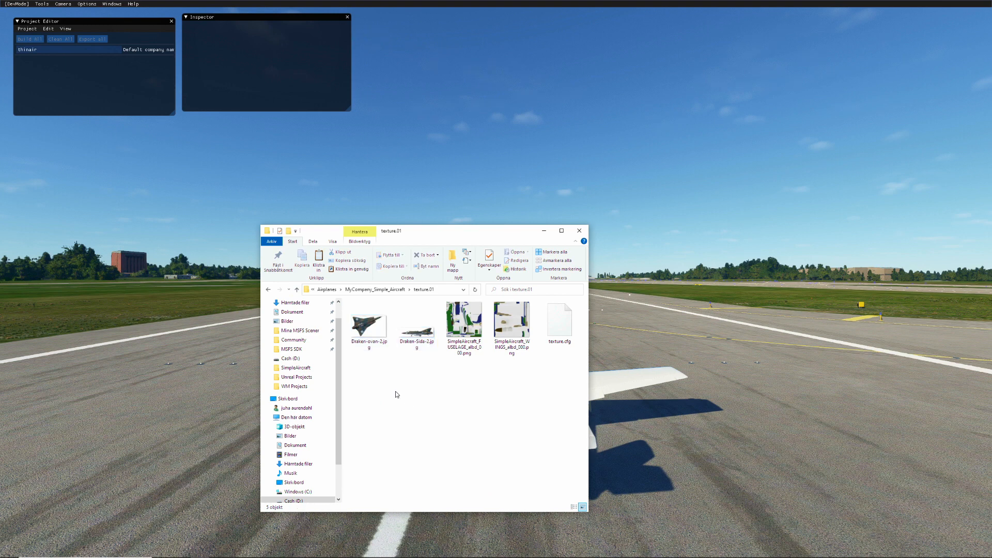
# - Paste the copied Draken-ovan-2.jpg and Draken-Sida-2.jpg into the texture.02 folder of MyCompany_Simple_Aircraft
pyautogui.click(298, 289)
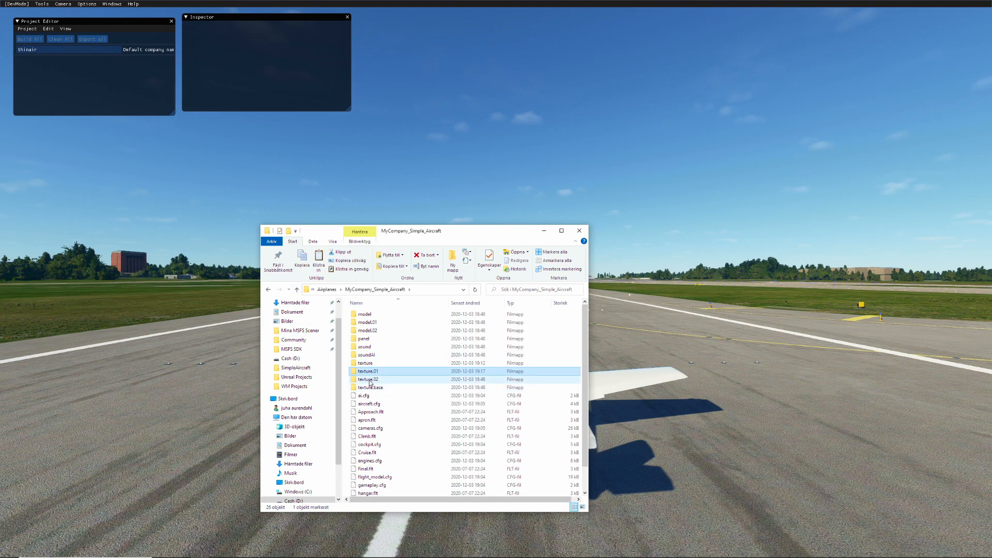
pyautogui.click(369, 380)
pyautogui.doubleClick(369, 380)
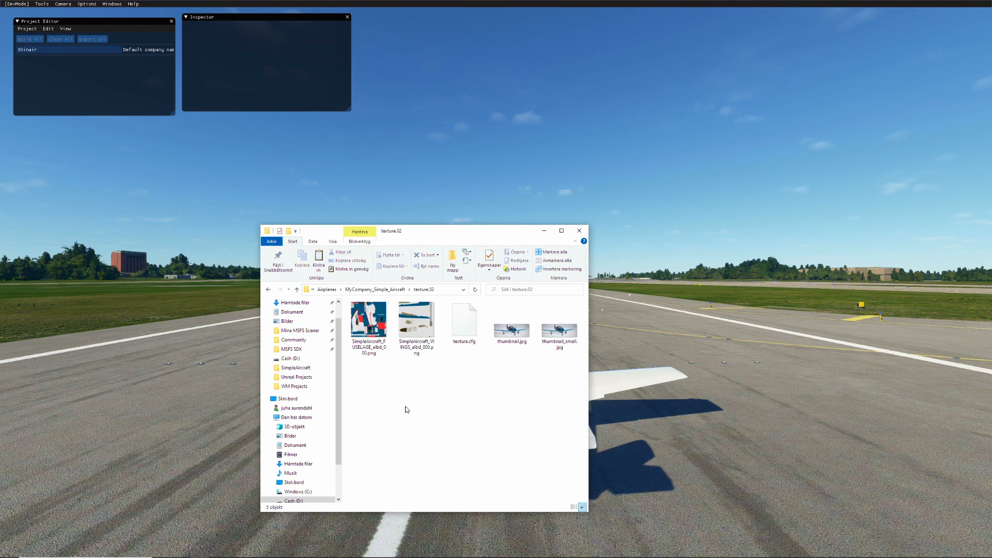
pyautogui.hotkey('ctrl', 'v')
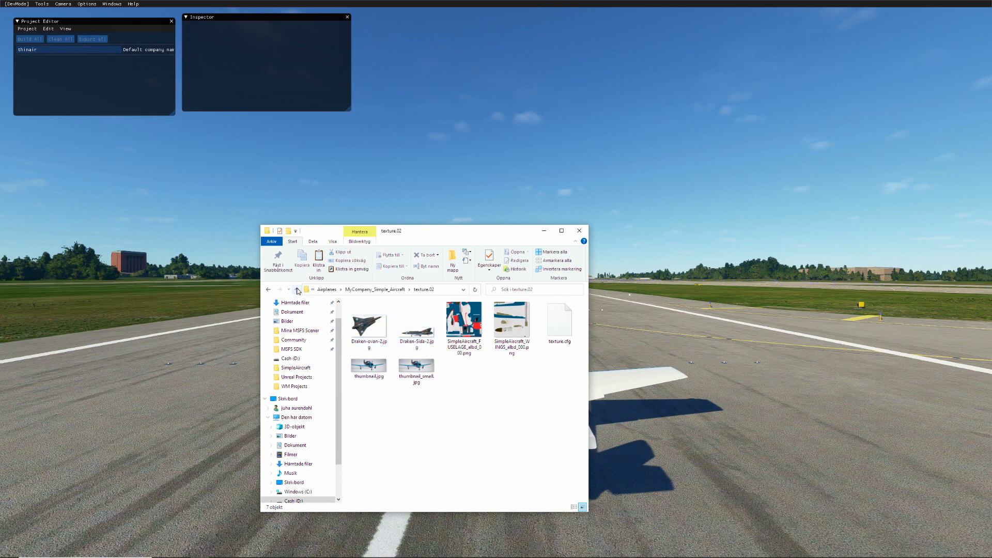
# - Check the contents of the texture.base and model folders of MyCompany_Simple_Aircraft
pyautogui.click(297, 291)
pyautogui.click(381, 388)
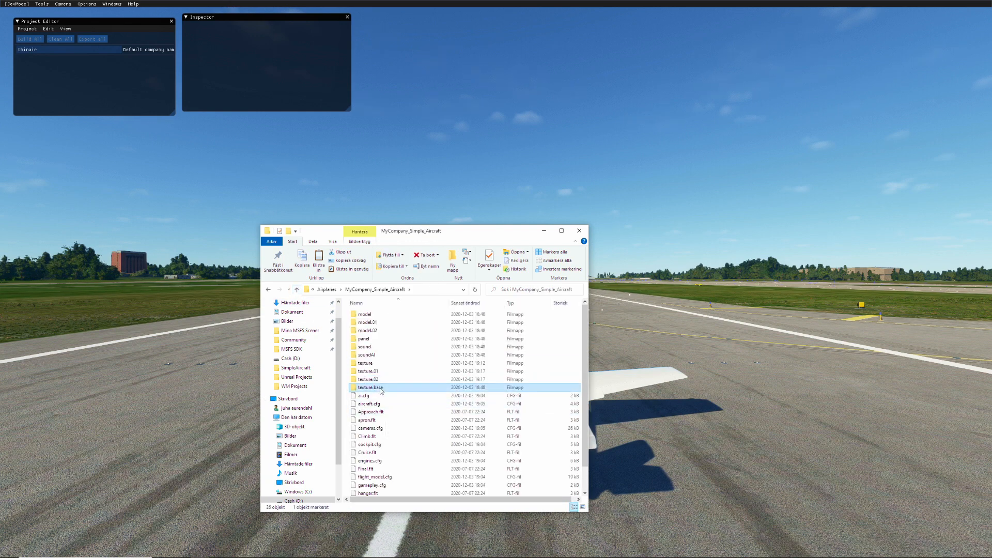
pyautogui.doubleClick(380, 389)
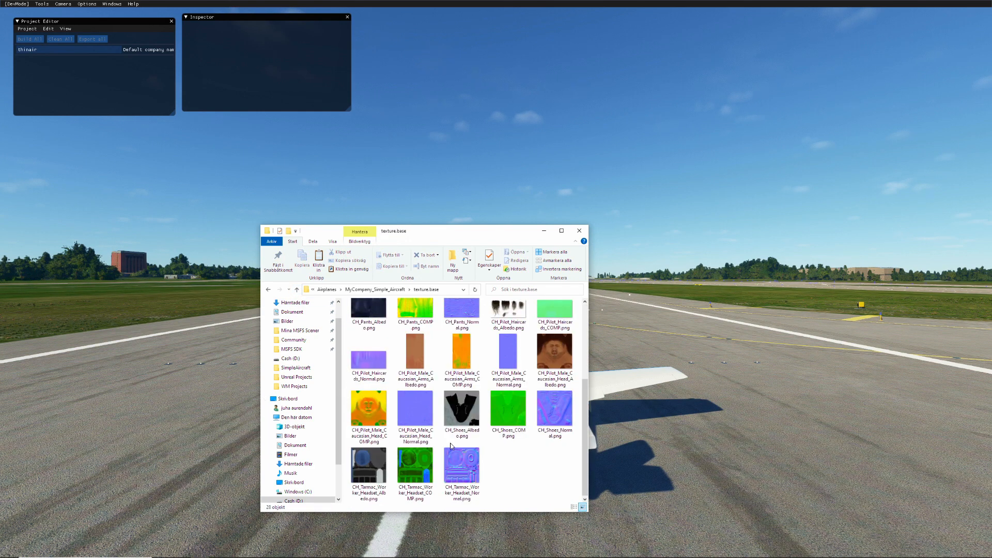
pyautogui.scroll(2, 482, 406)
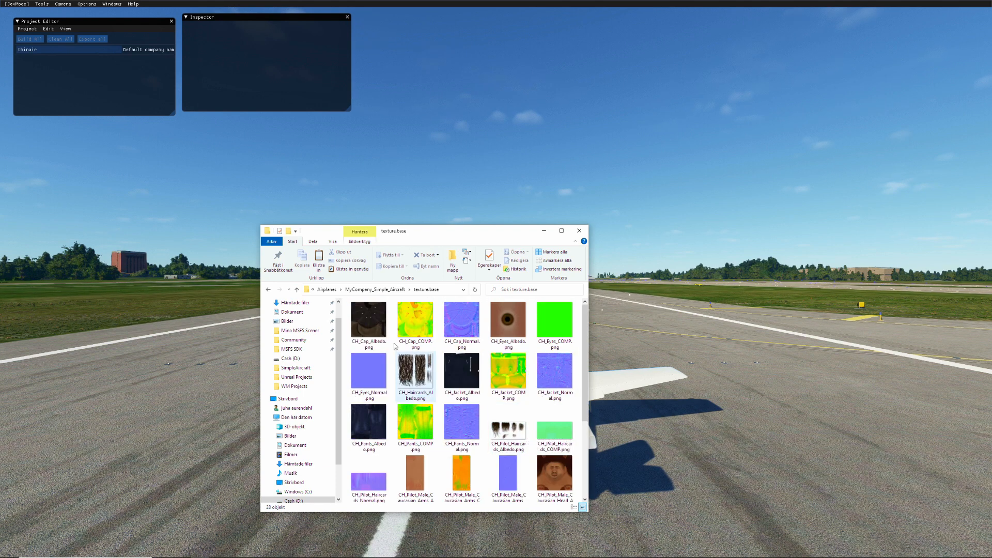
pyautogui.click(296, 289)
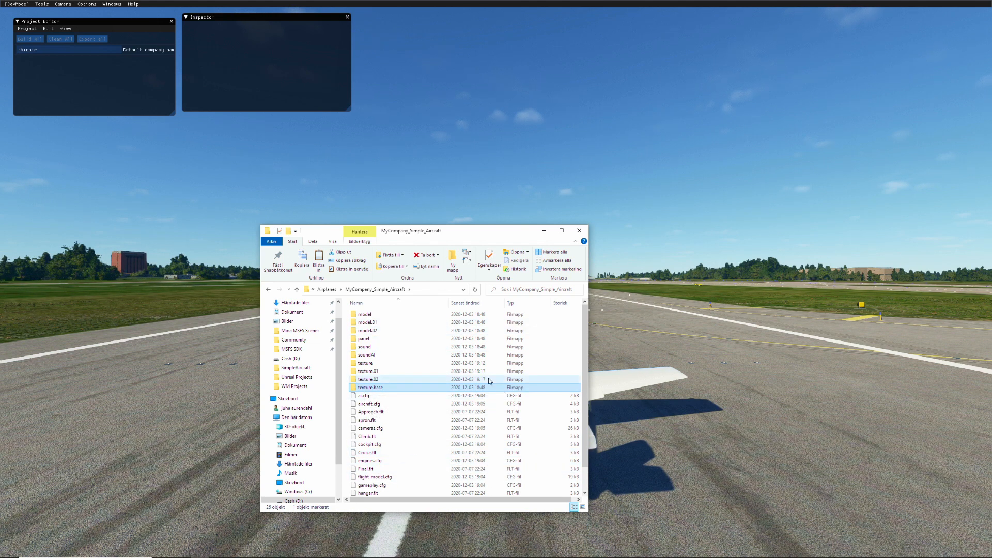
pyautogui.doubleClick(364, 314)
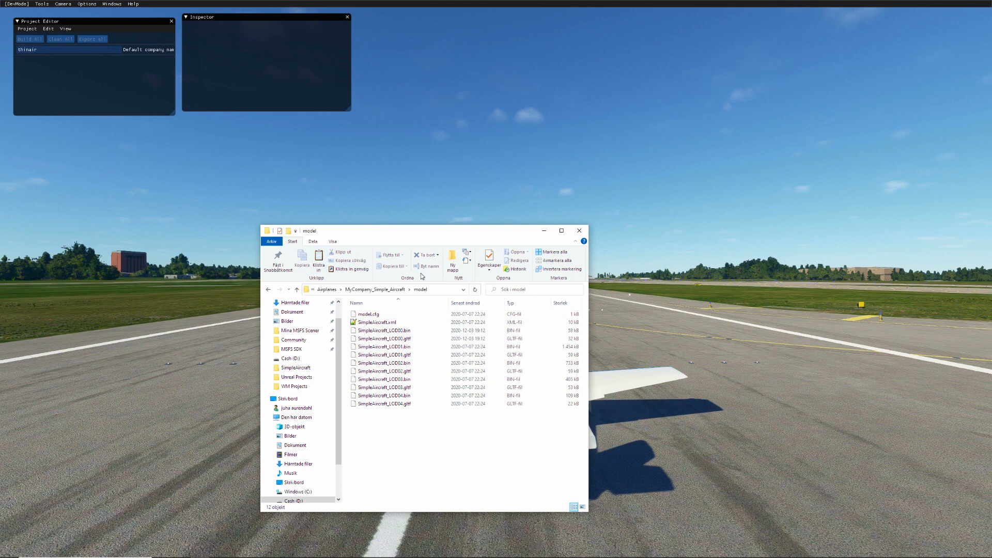
# - Switch to Flight Simulator and open the SimpleAircraftProject.xml project in the Project Editor
pyautogui.click(142, 106)
pyautogui.click(31, 30)
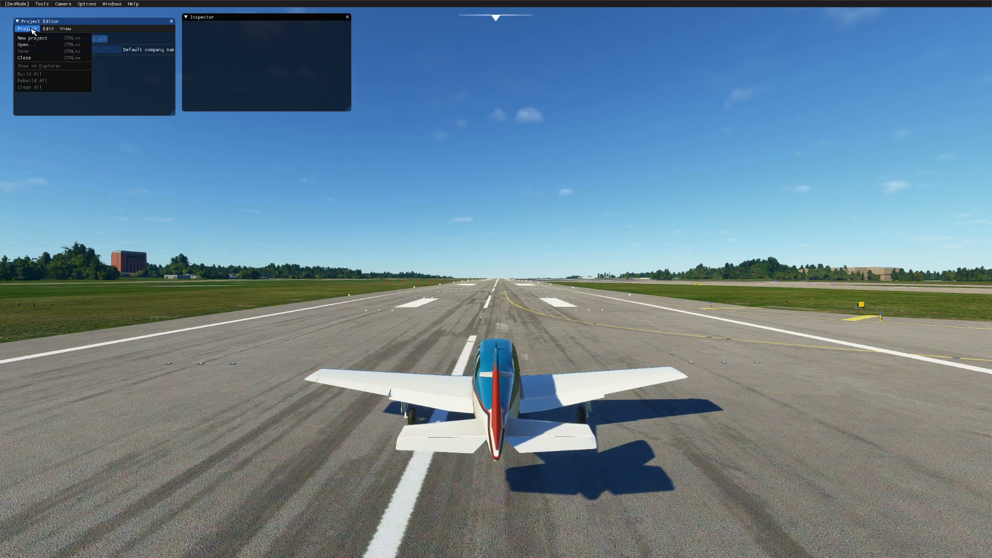
pyautogui.click(26, 45)
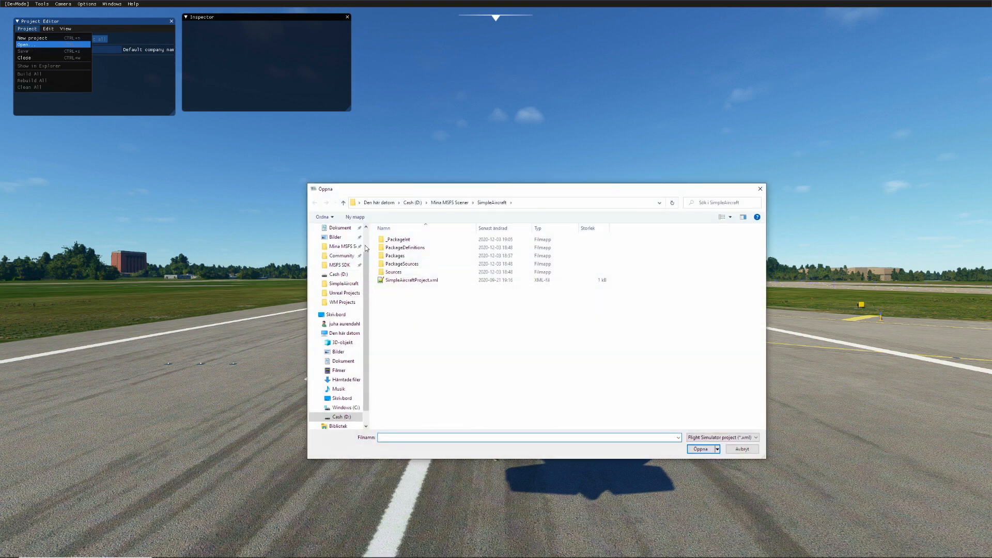
pyautogui.click(394, 280)
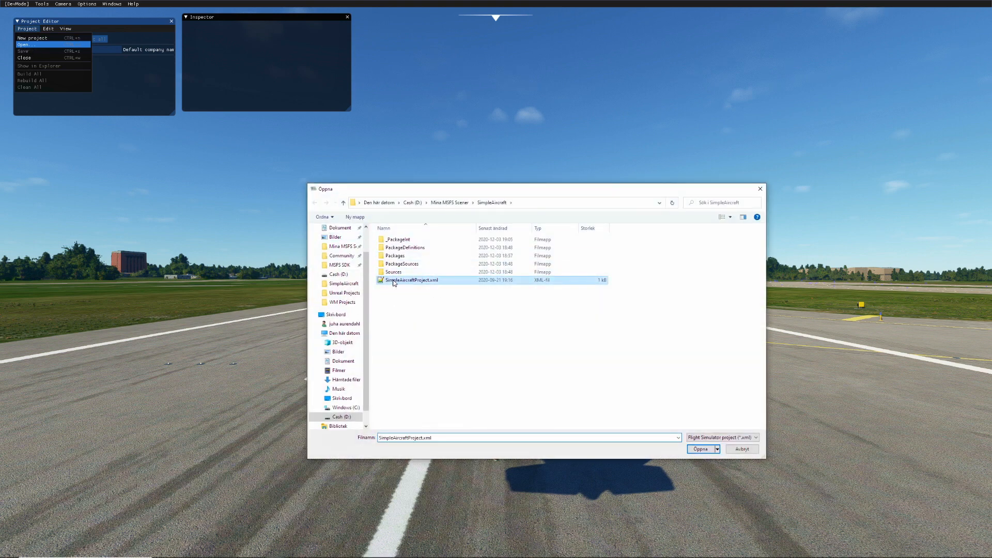
pyautogui.click(700, 450)
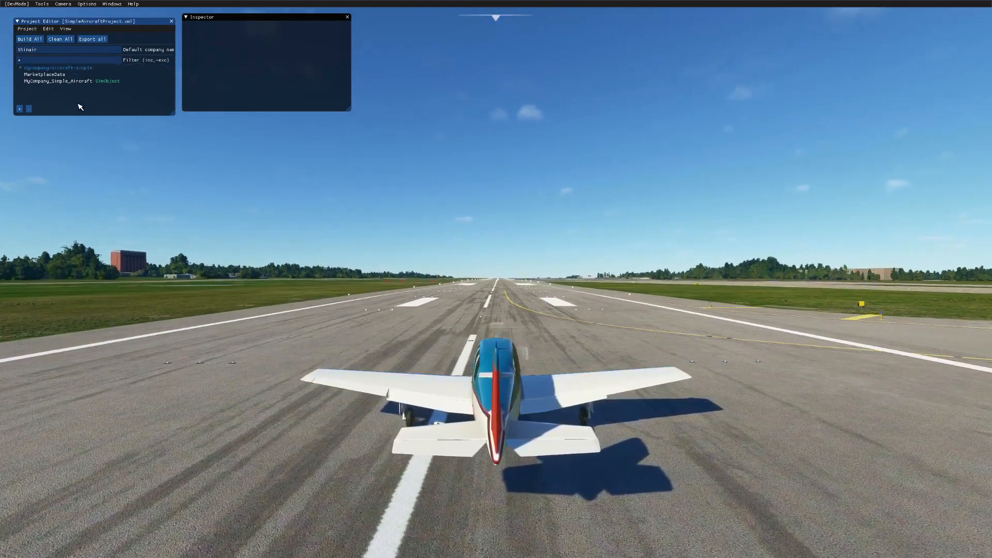
# - Select the MyCompany_Simple_Aircraft asset and load Simple Aircraft MyCompany 02 through the Aircraft Selector
pyautogui.click(76, 82)
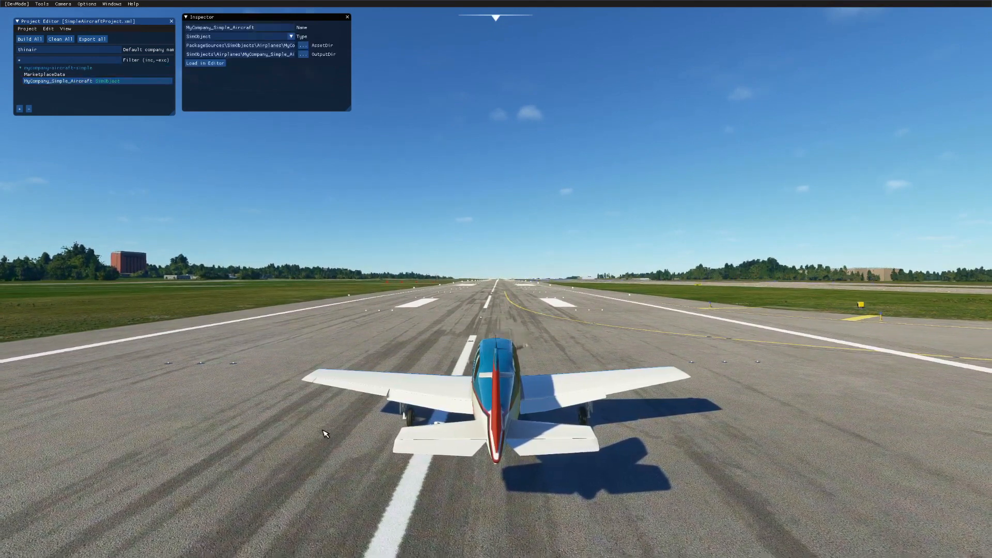
pyautogui.click(115, 6)
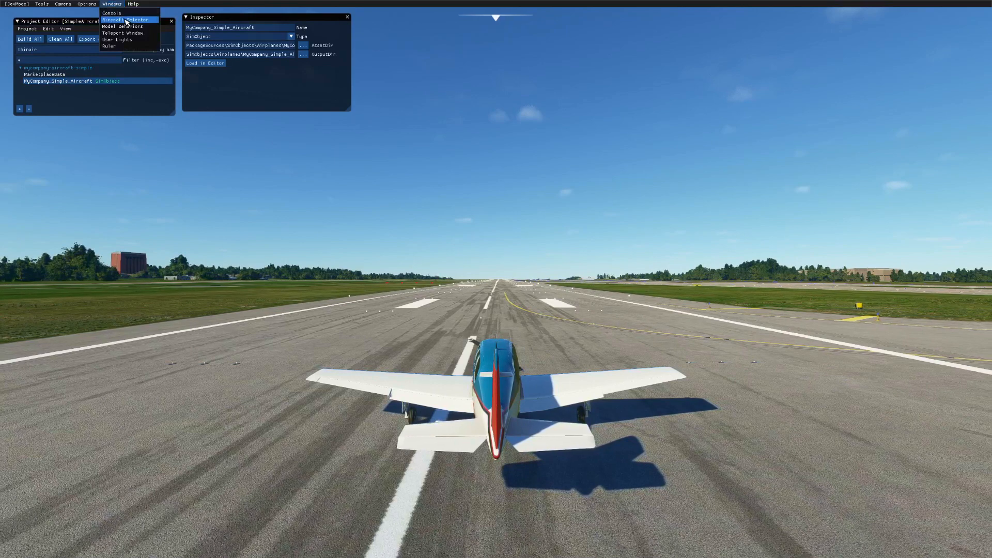
pyautogui.click(124, 23)
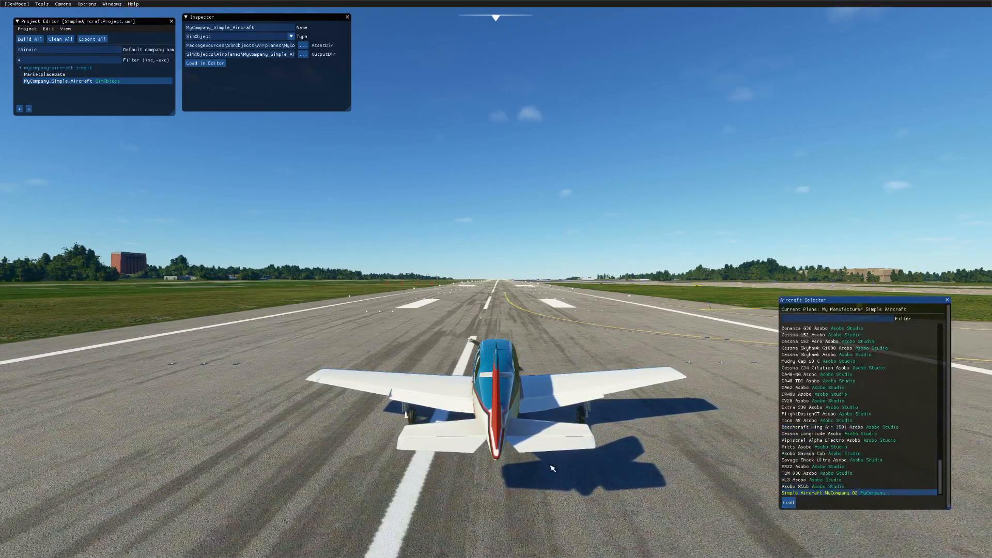
pyautogui.click(791, 504)
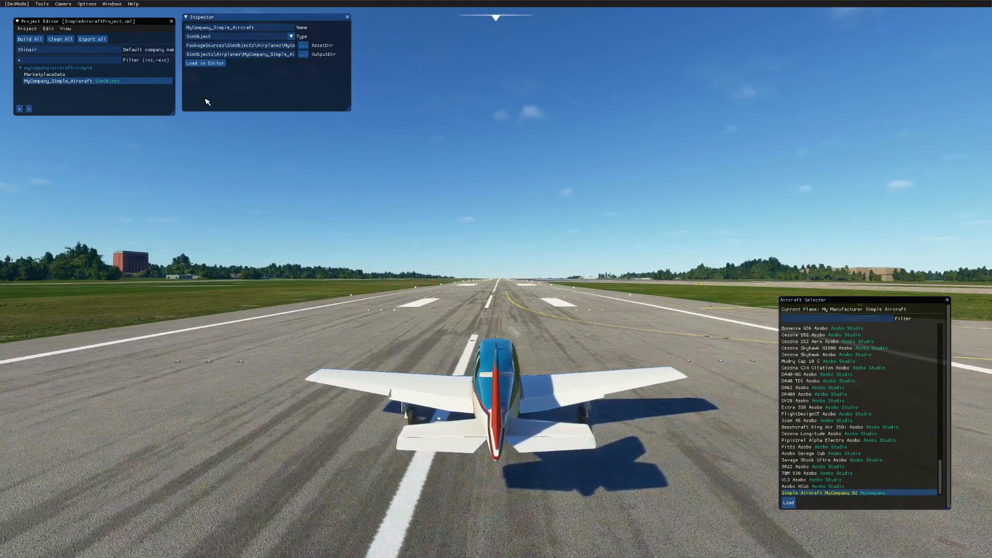
# - Enlarge the Inspector for the mycompany-aircraft-simple package, clear all console messages, and build the package
pyautogui.click(91, 68)
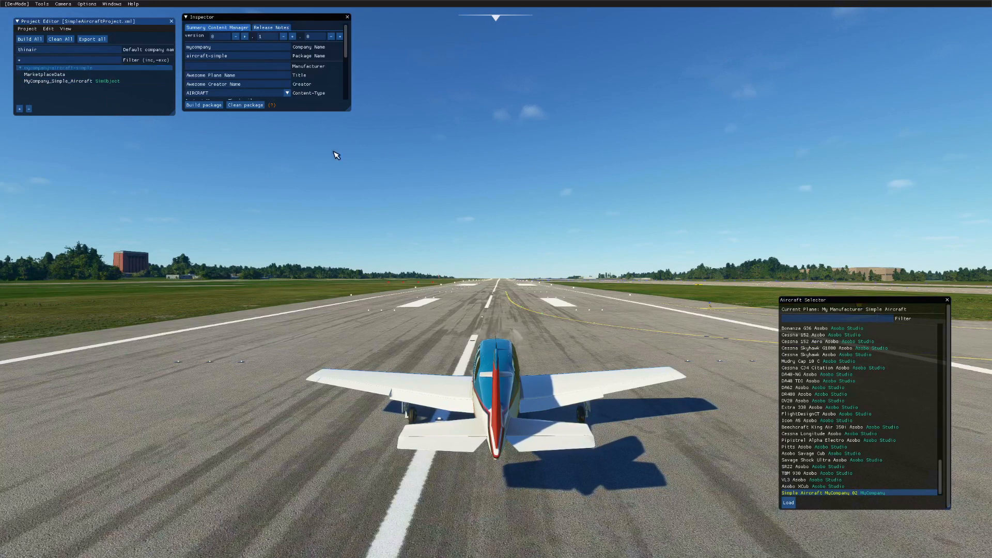
pyautogui.moveTo(346, 107); pyautogui.dragTo(347, 170)
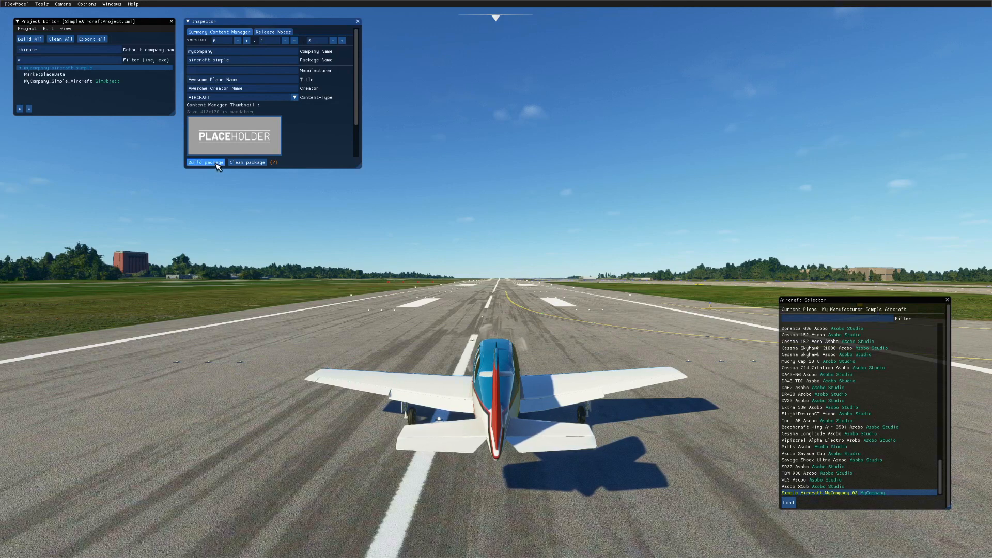
pyautogui.press('`')
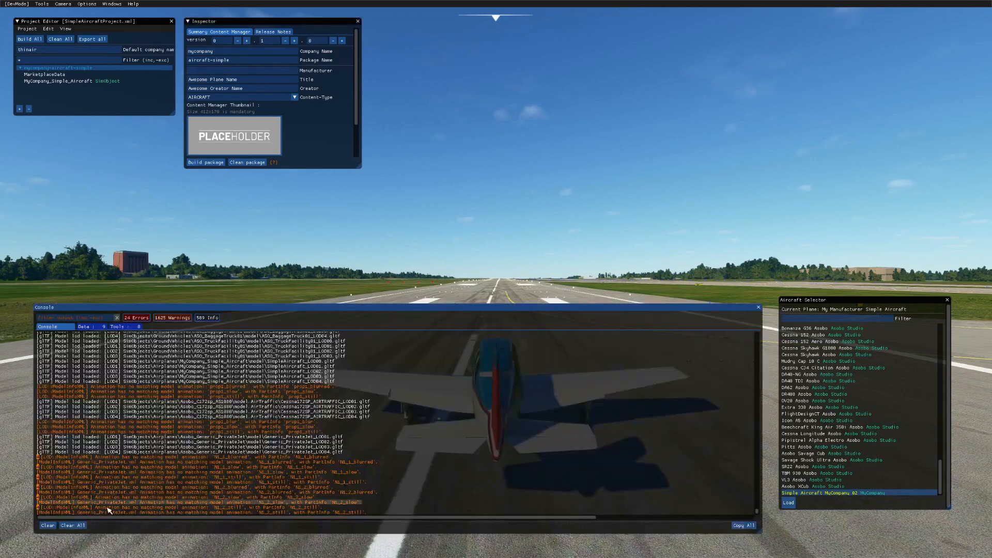
pyautogui.click(79, 525)
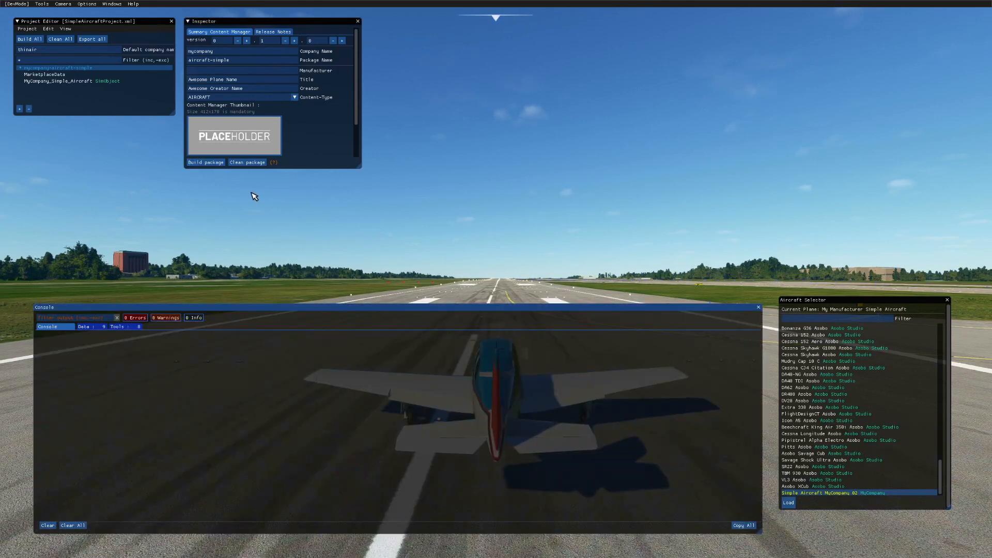
pyautogui.click(209, 163)
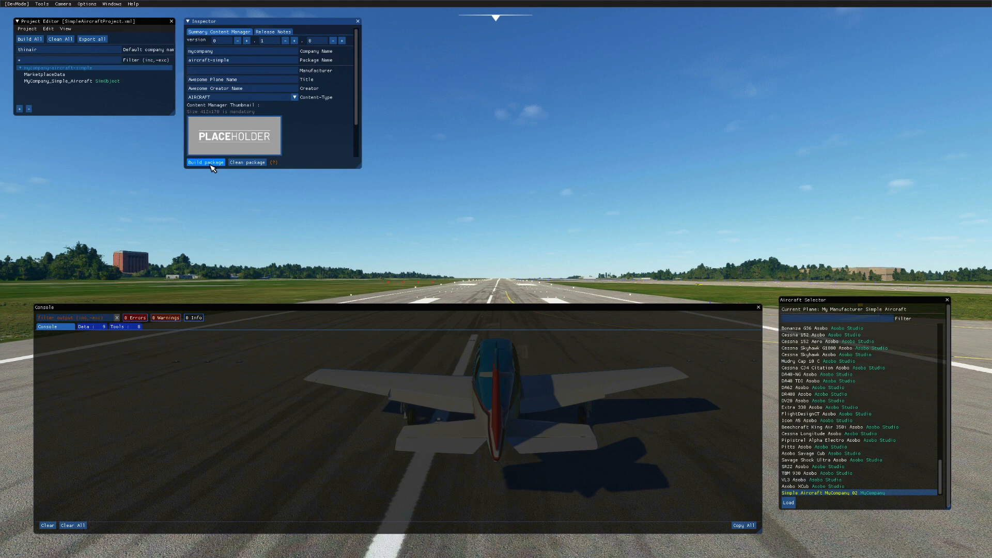
pyautogui.click(206, 163)
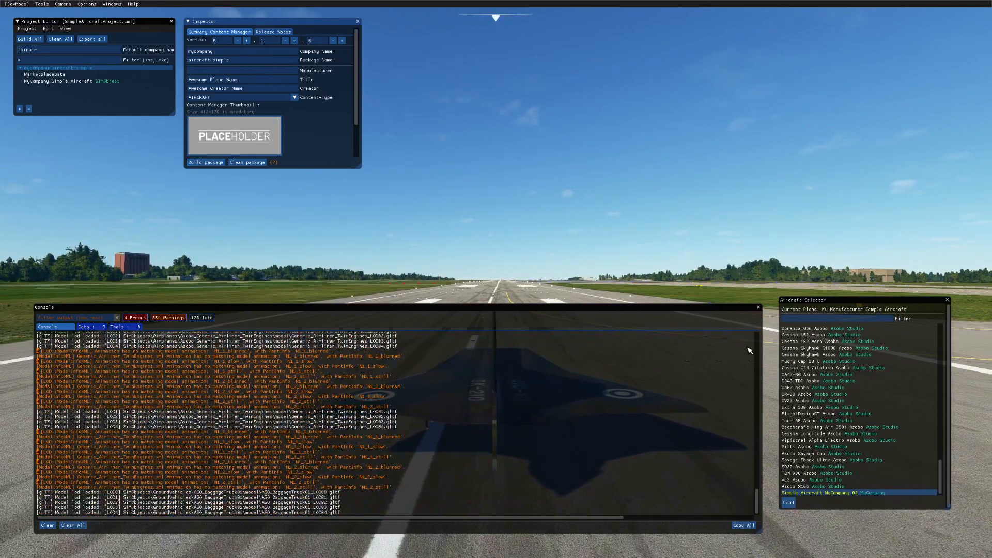
# - Close the console and the Aircraft Selector, and examine the Draken's textures from the side of the aircraft
pyautogui.click(758, 308)
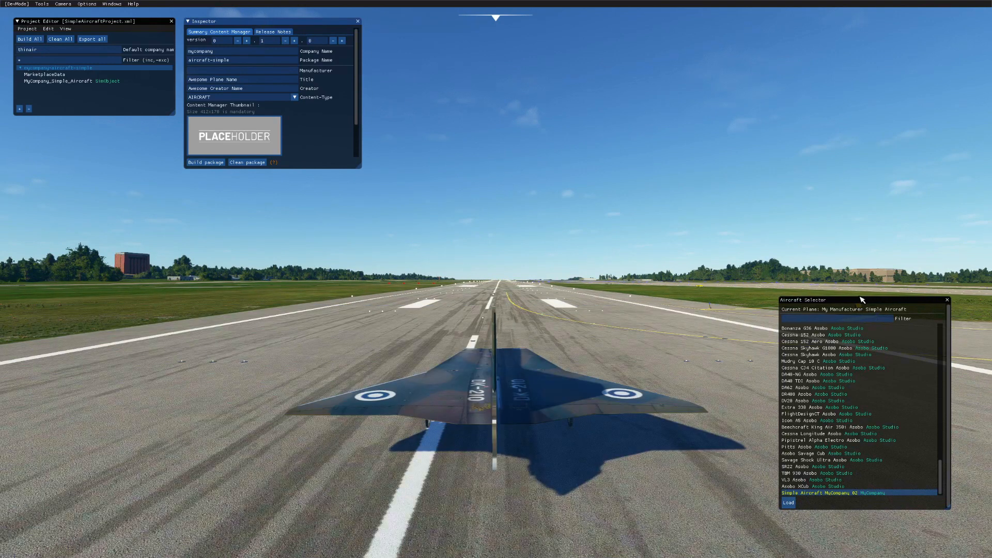
pyautogui.moveTo(869, 302); pyautogui.dragTo(842, 299)
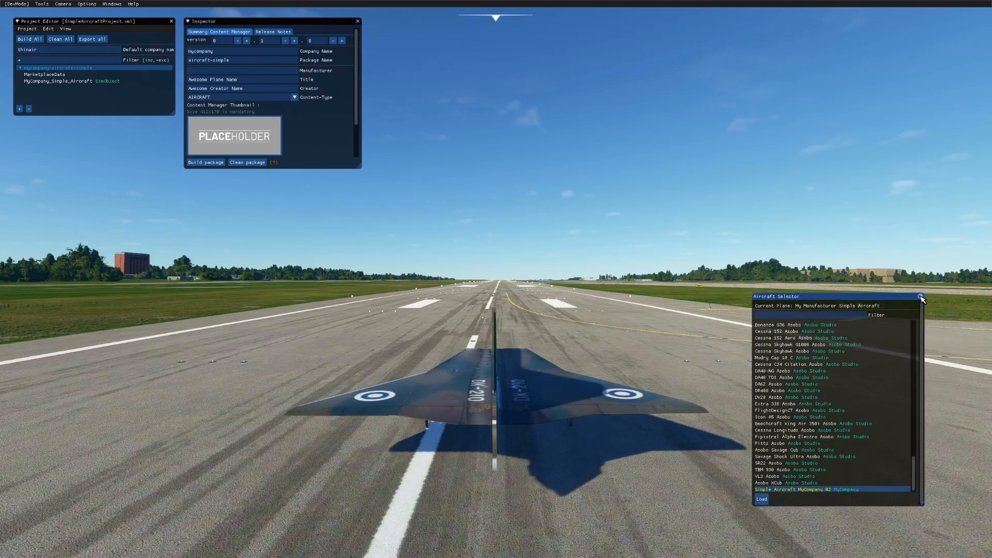
pyautogui.click(920, 297)
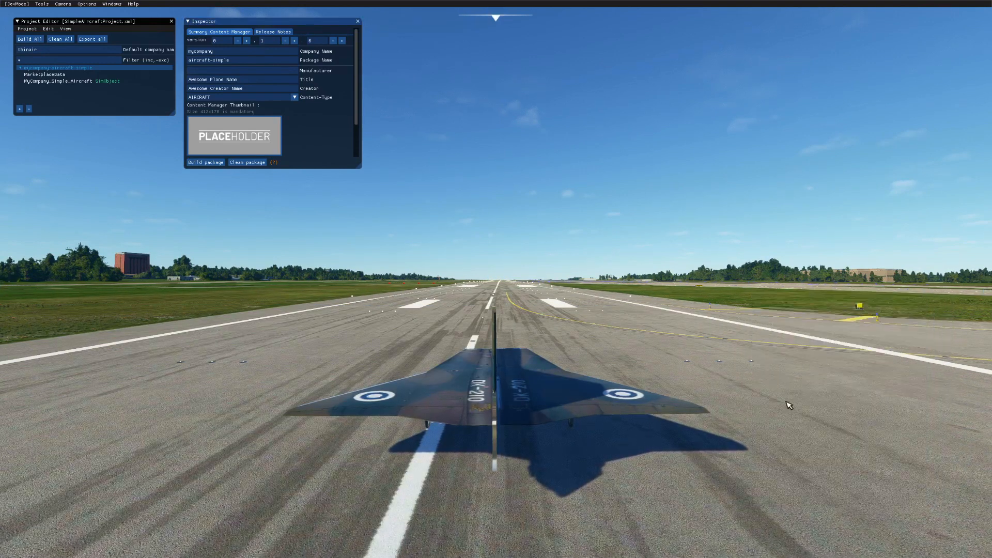
pyautogui.click(746, 446)
pyautogui.moveTo(793, 430); pyautogui.dragTo(956, 426, button='right')
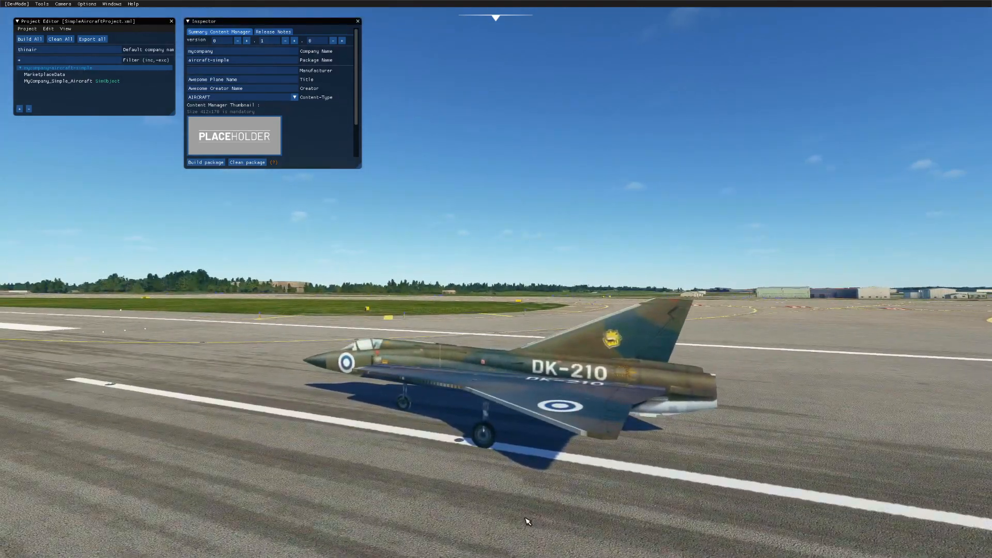
pyautogui.moveTo(295, 474); pyautogui.dragTo(579, 443, button='right')
# - Reload Simple Aircraft MyCompany 02 through the Aircraft Selector, close the selector, and view the aircraft from the side
pyautogui.click(132, 4)
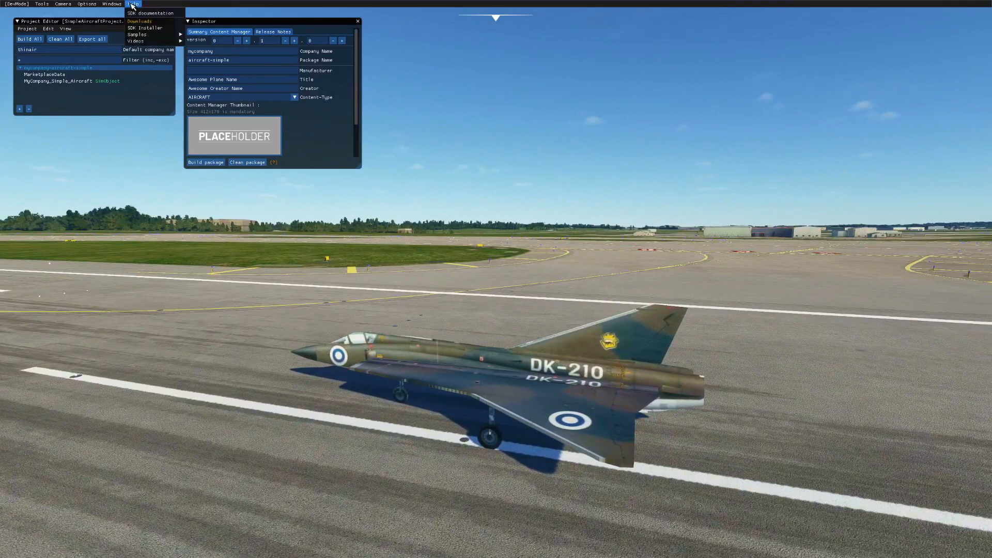
pyautogui.moveTo(112, 4)
pyautogui.click(119, 22)
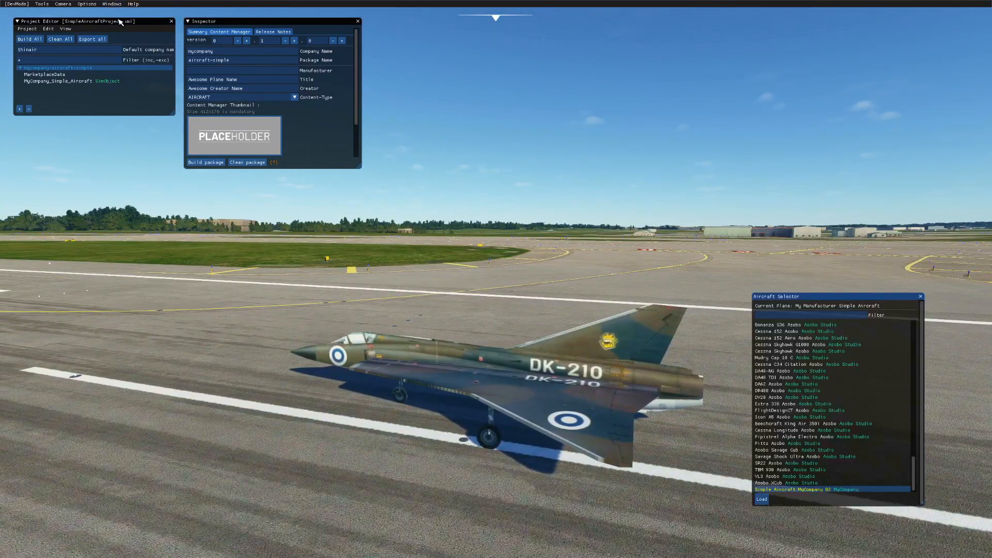
pyautogui.click(762, 499)
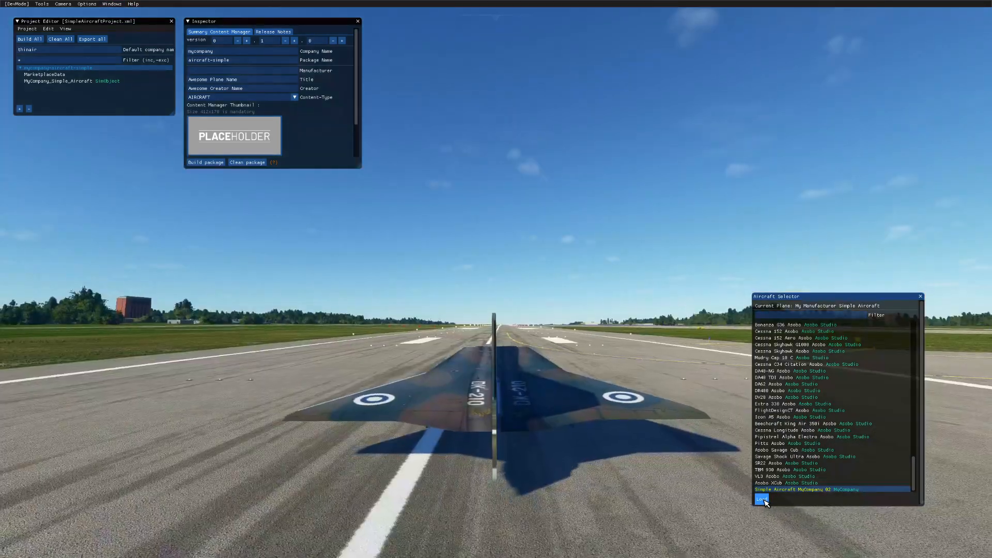
pyautogui.click(920, 296)
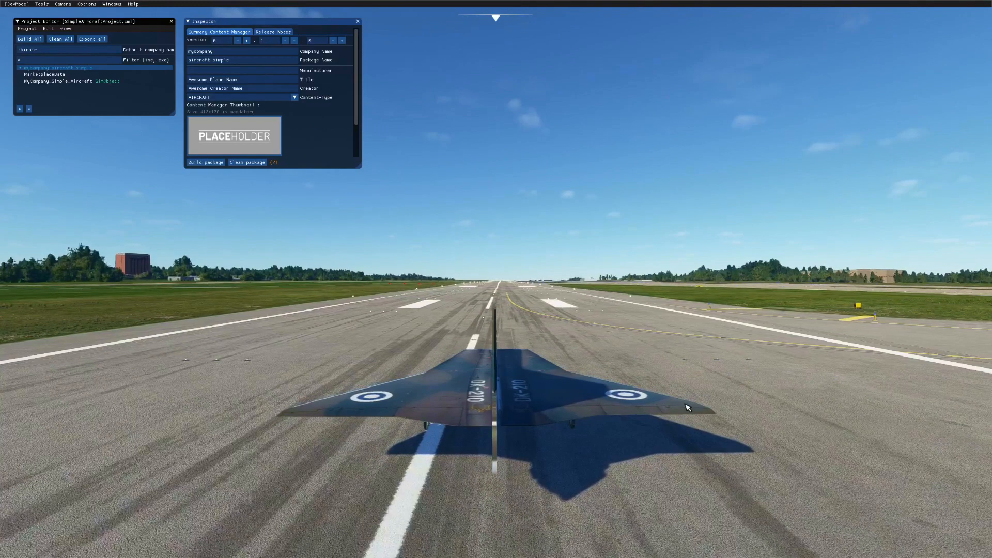
pyautogui.moveTo(790, 396); pyautogui.dragTo(844, 394, button='right')
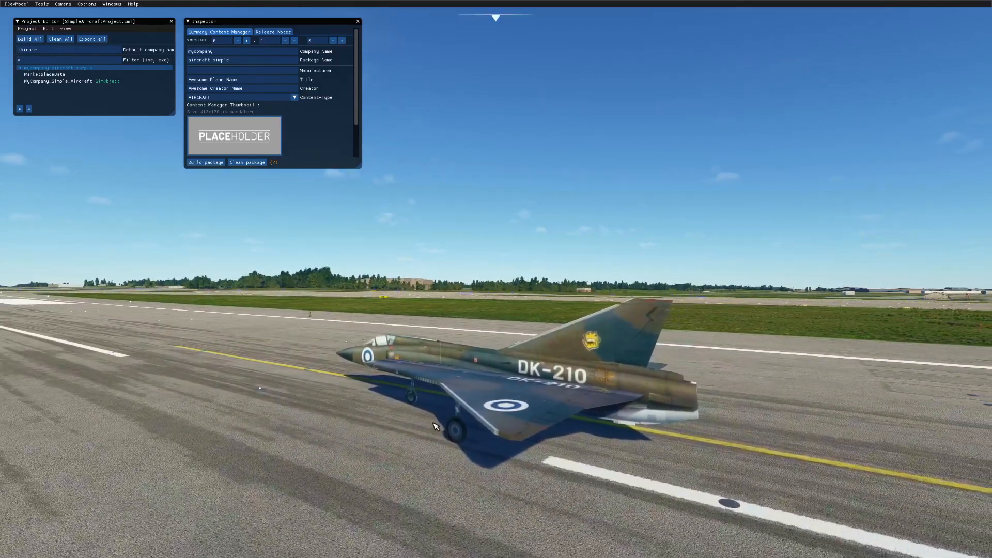
# - Load the MyCompany_Simple_Aircraft asset in the Aircraft Editor, move the editor window clear of the project windows, and show the geometry settings
pyautogui.click(62, 81)
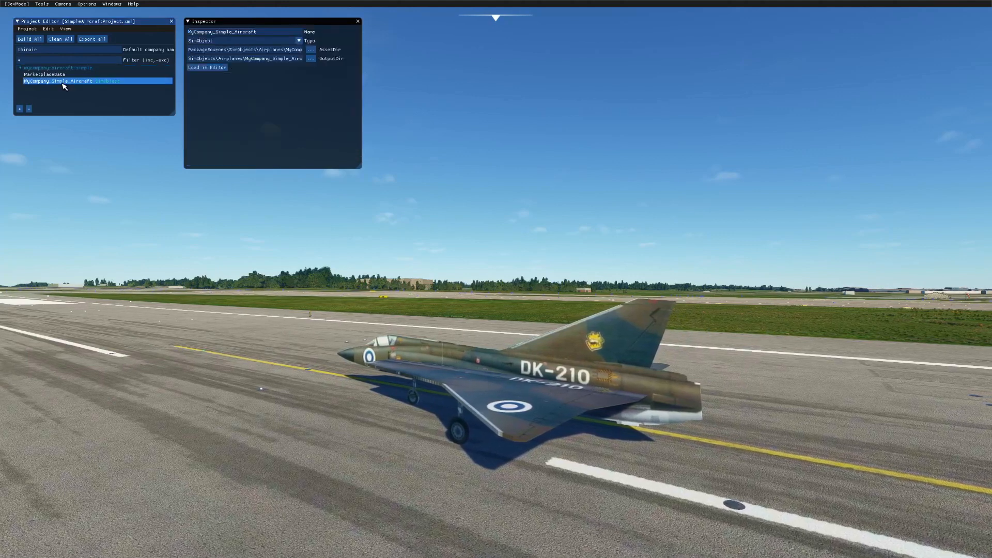
pyautogui.click(208, 68)
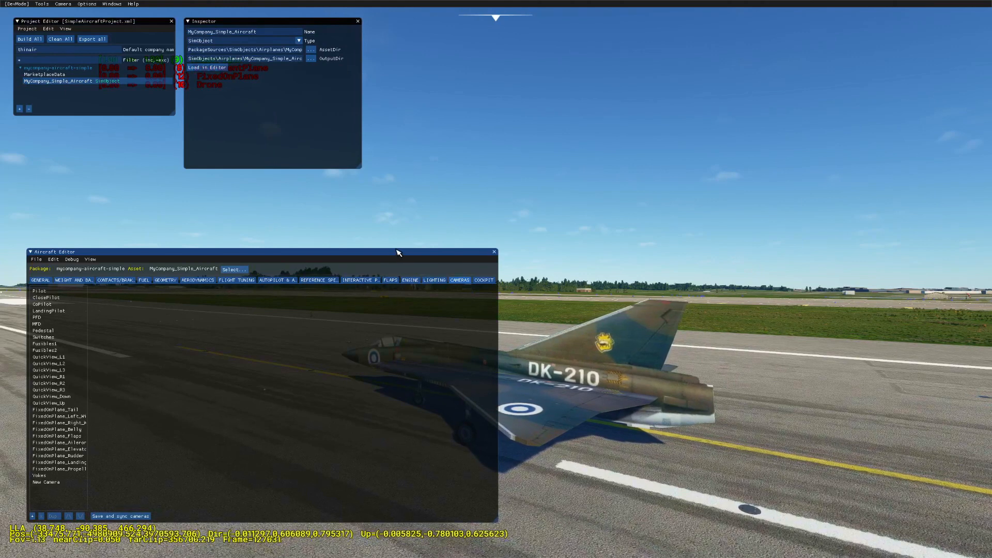
pyautogui.moveTo(397, 253); pyautogui.dragTo(621, 234)
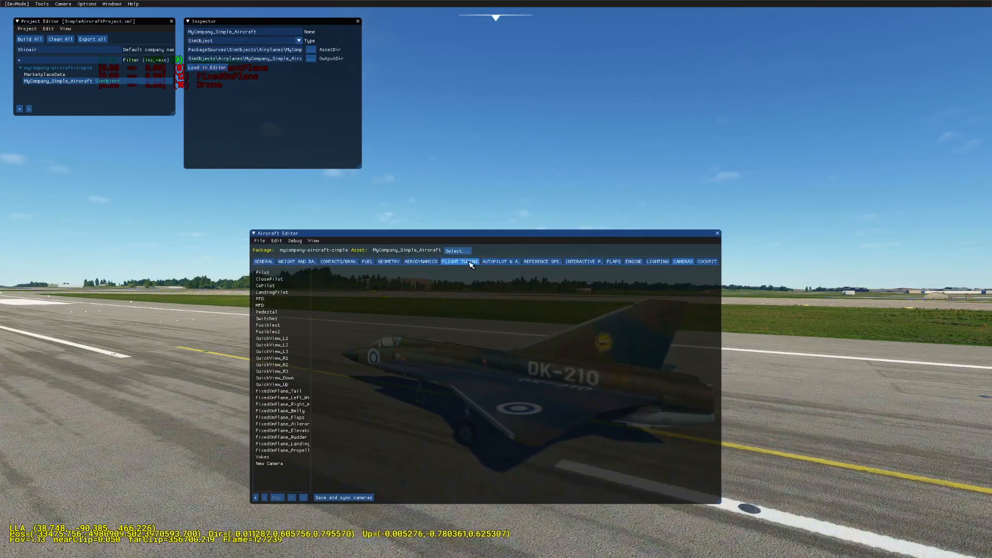
pyautogui.click(389, 262)
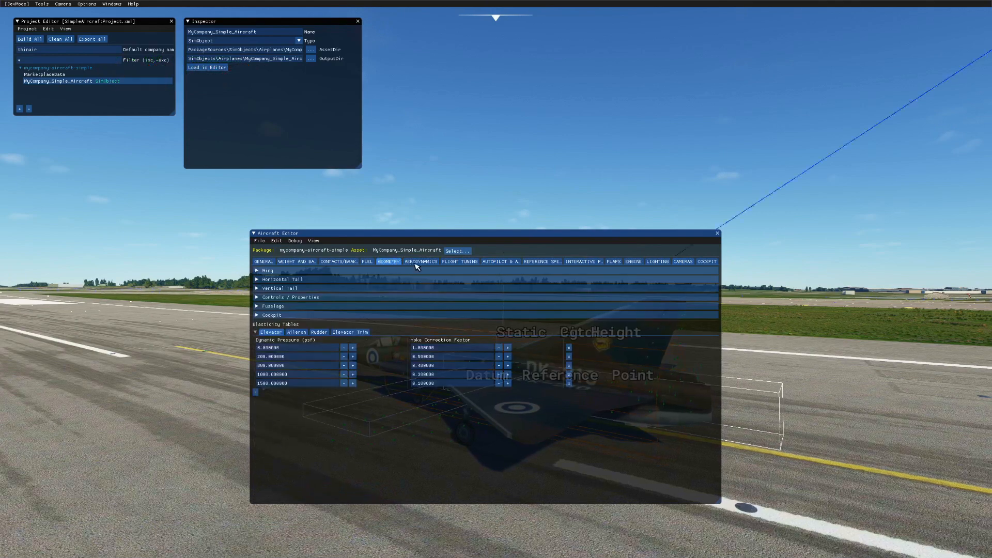
# - Review the aerodynamics, weight and balance, contacts and fuel settings in the Aircraft Editor, and return to the geometry settings
pyautogui.click(420, 261)
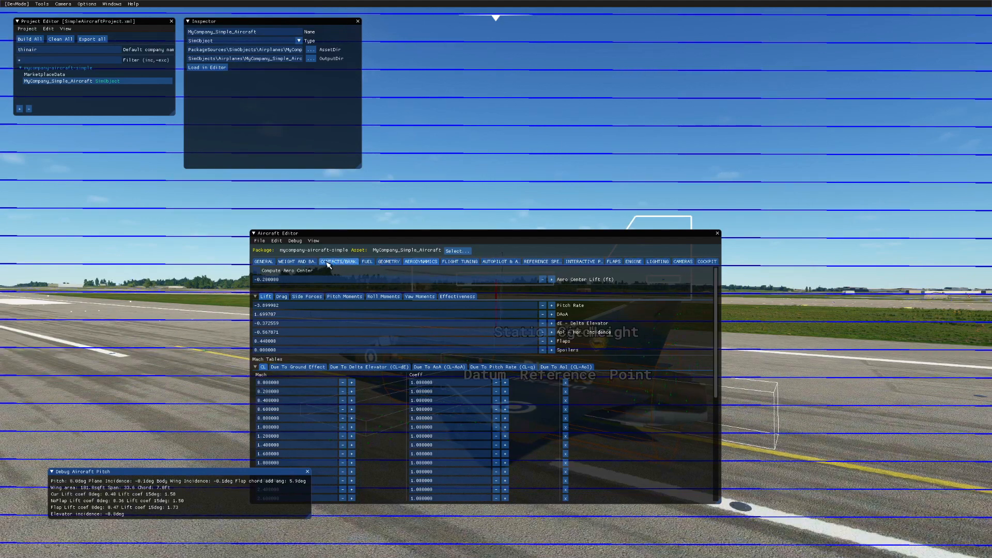
pyautogui.click(308, 264)
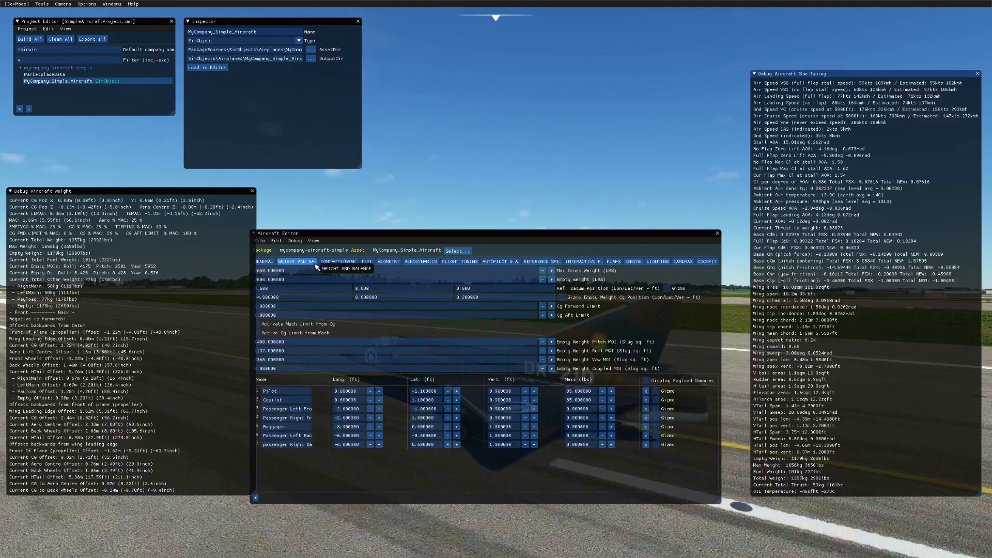
pyautogui.click(338, 262)
pyautogui.click(366, 261)
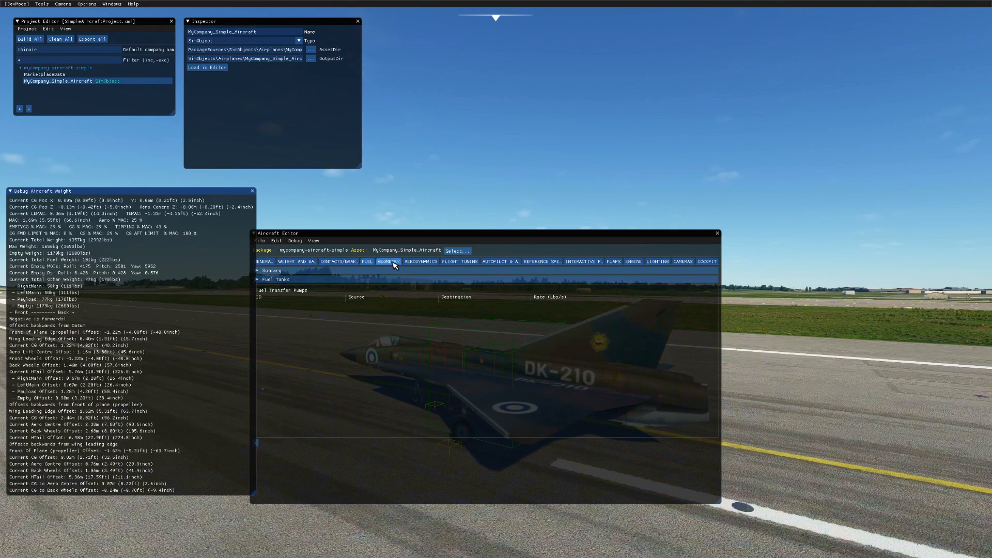
pyautogui.click(388, 262)
# - Move the Aircraft Editor window clear of the aircraft to examine the geometry overlay along the wing and tail
pyautogui.moveTo(541, 239); pyautogui.dragTo(768, 48)
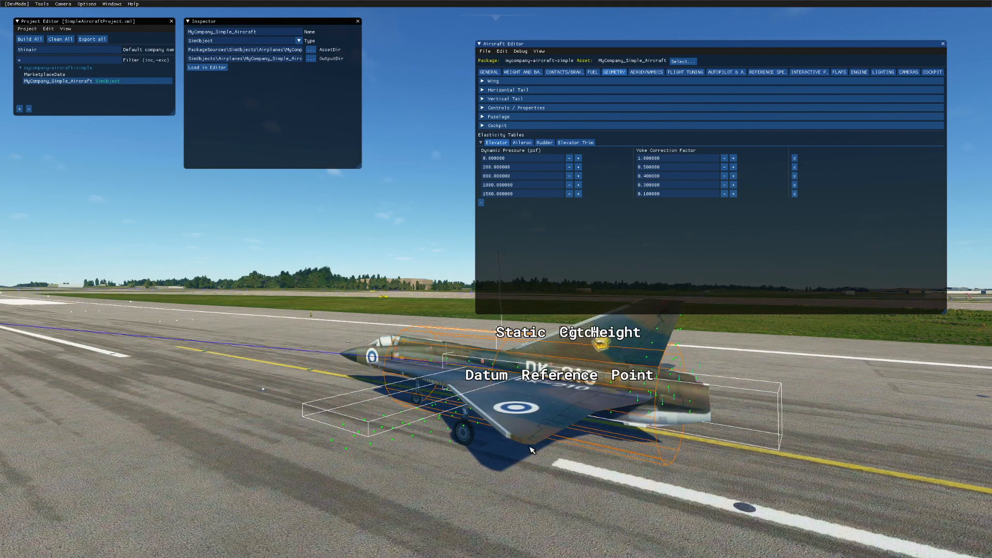
pyautogui.moveTo(730, 50); pyautogui.dragTo(389, 252)
pyautogui.moveTo(311, 251)
pyautogui.mouseDown()
pyautogui.moveTo(307, 239)
pyautogui.moveTo(826, 85)
pyautogui.moveTo(719, 53)
pyautogui.moveTo(699, 84)
pyautogui.moveTo(457, 217)
pyautogui.moveTo(294, 239)
pyautogui.moveTo(363, 237)
pyautogui.moveTo(321, 245)
pyautogui.mouseUp()
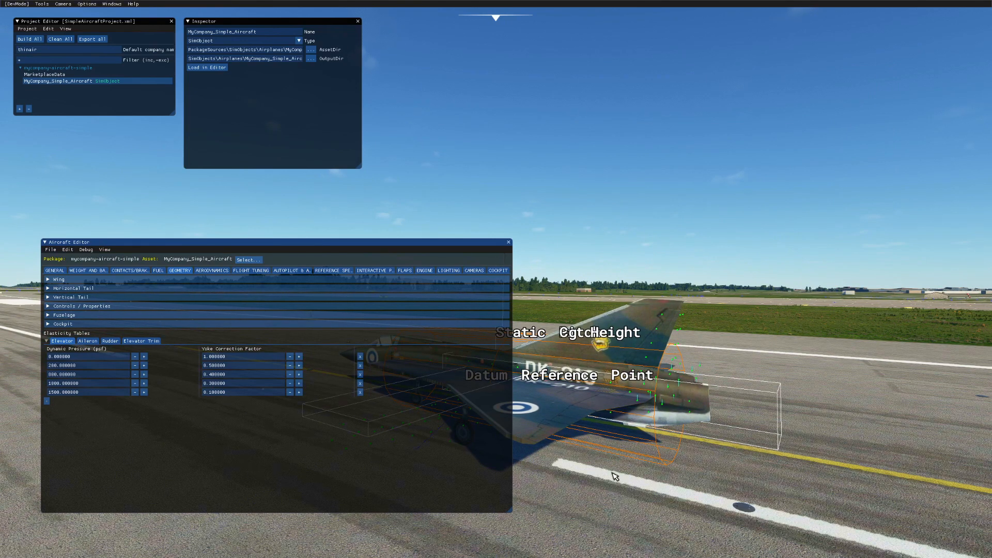
# - Examine the engine settings, move the Debug Aircraft Engines window clear of the view, and close the Aircraft Editor
pyautogui.click(424, 271)
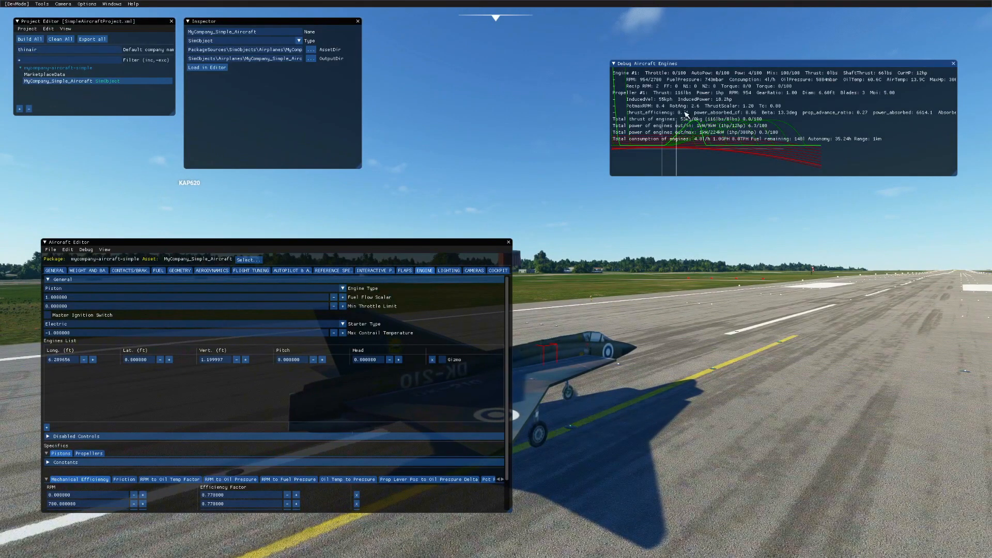
pyautogui.moveTo(685, 67); pyautogui.dragTo(679, 124)
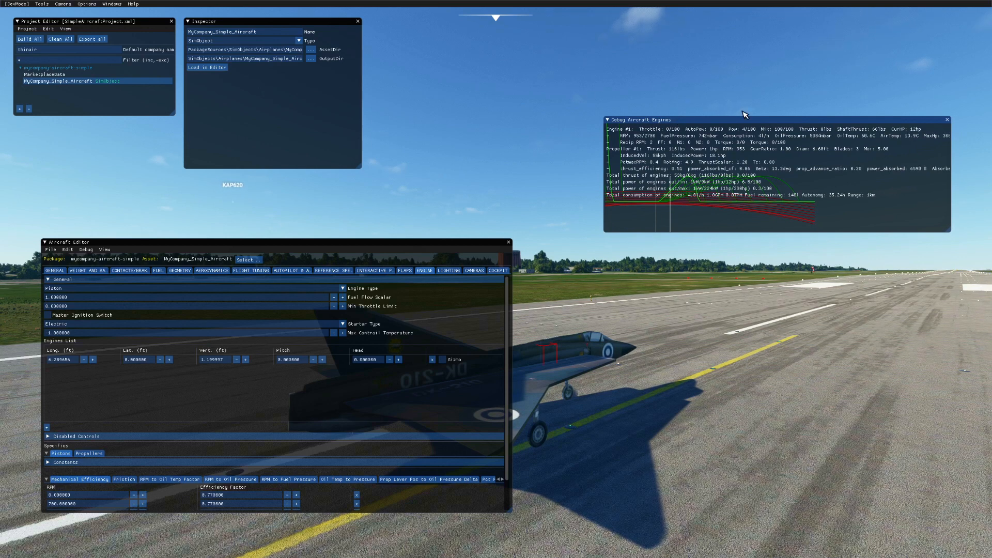
pyautogui.moveTo(737, 120); pyautogui.dragTo(730, 123)
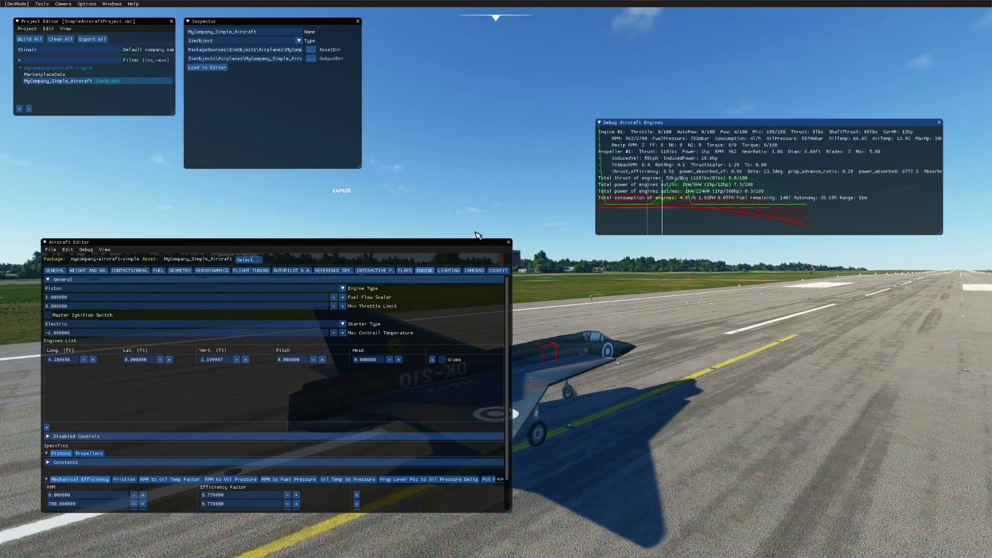
pyautogui.click(509, 242)
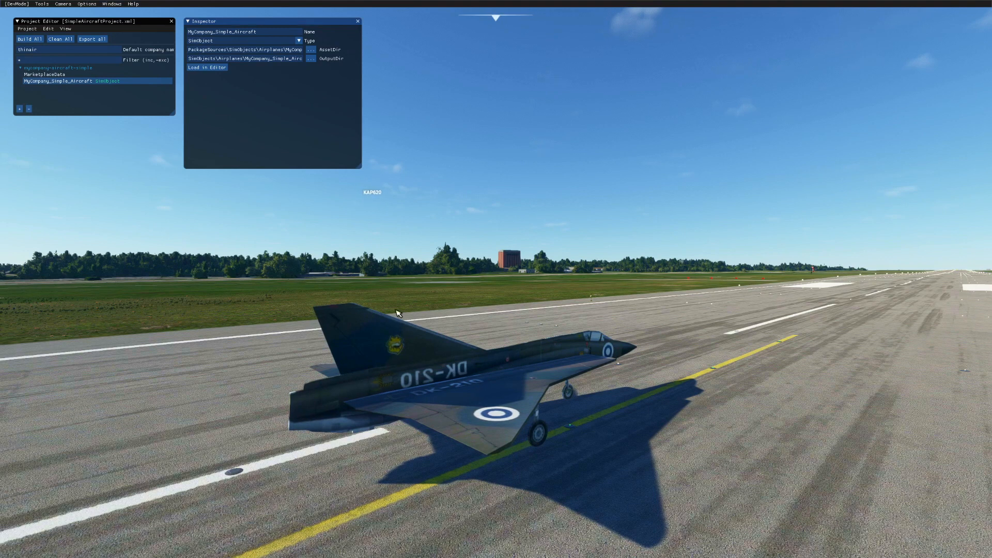
# - Reload MyCompany_Simple_Aircraft in the Aircraft Editor, review its engine type options and disabled controls, and close the editor
pyautogui.click(220, 67)
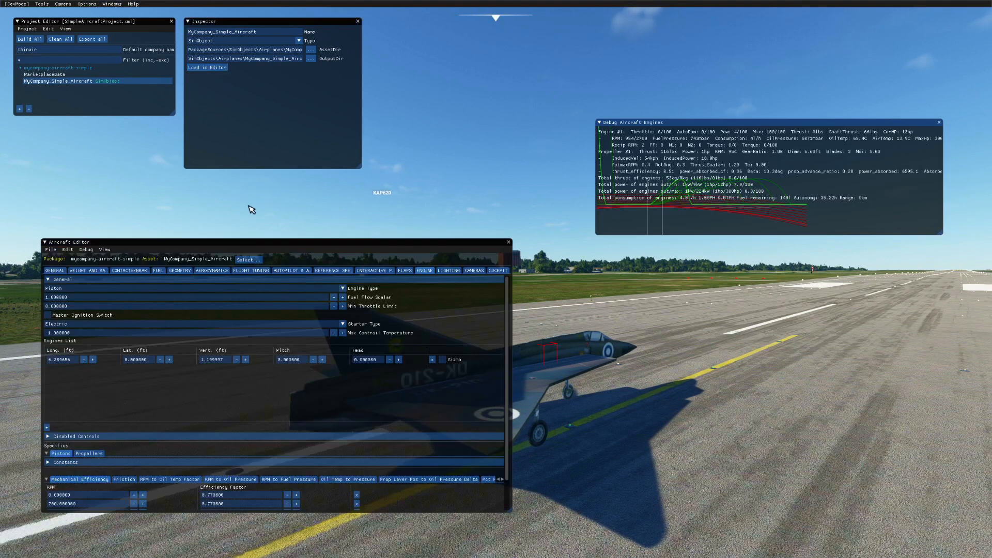
pyautogui.click(425, 271)
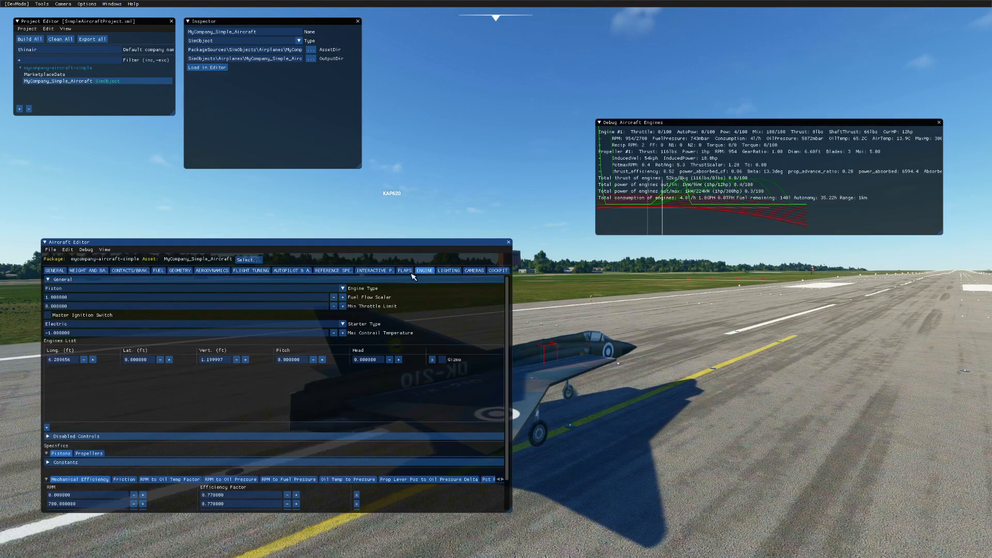
pyautogui.click(344, 290)
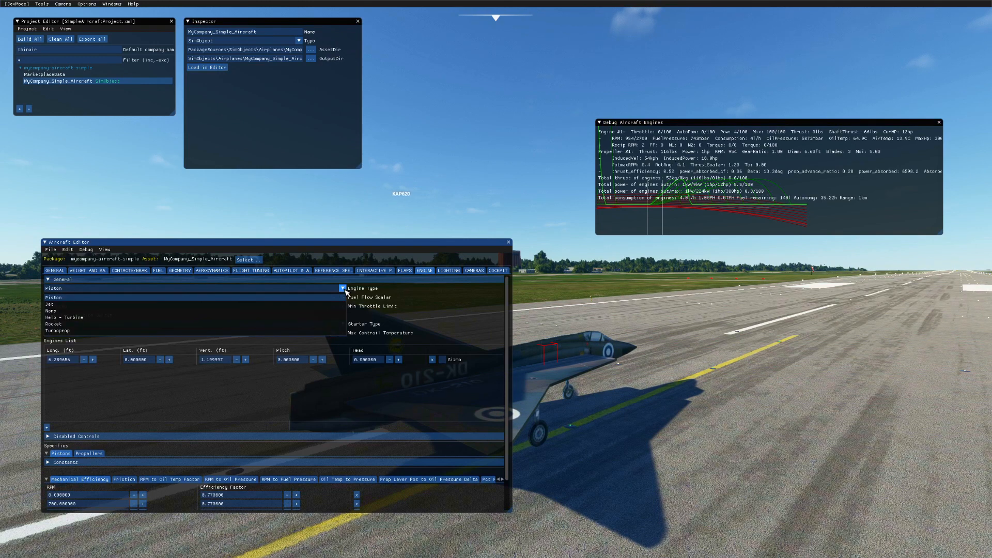
pyautogui.click(344, 289)
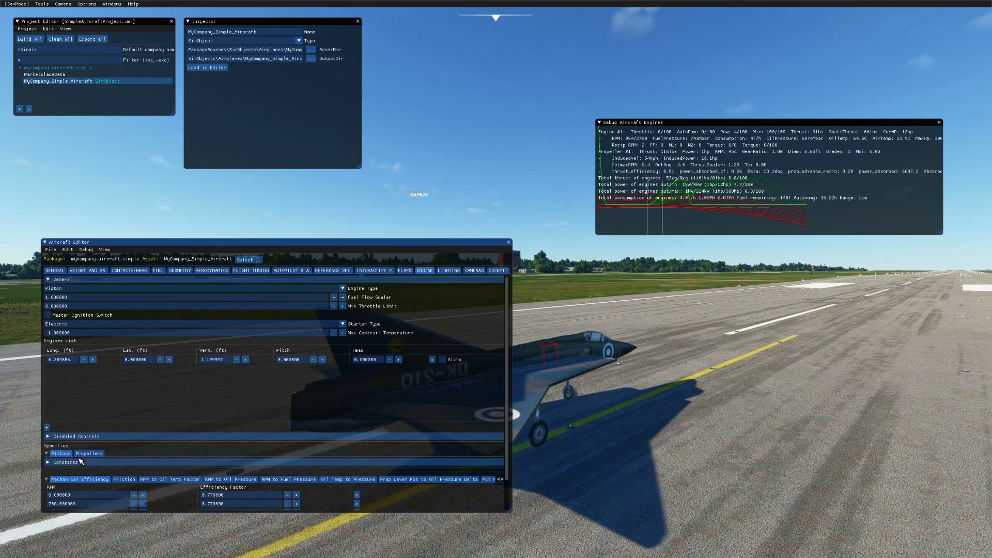
pyautogui.click(55, 437)
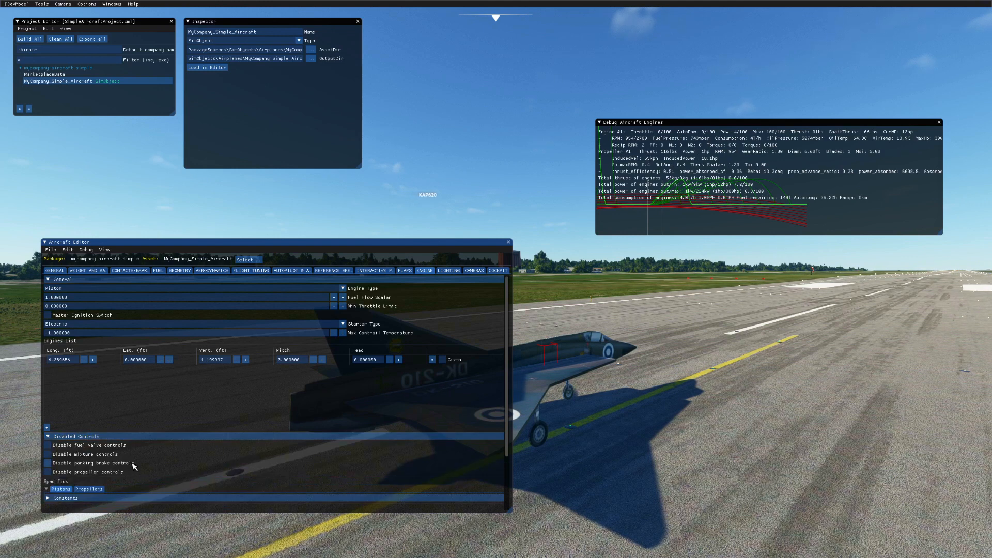
pyautogui.scroll(-3, 224, 461)
pyautogui.scroll(3, 226, 457)
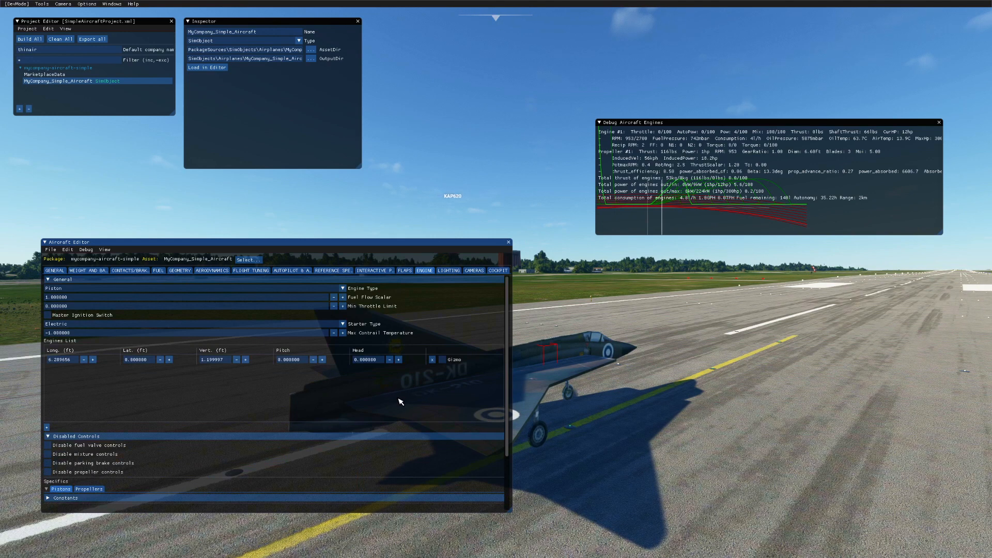
pyautogui.click(509, 242)
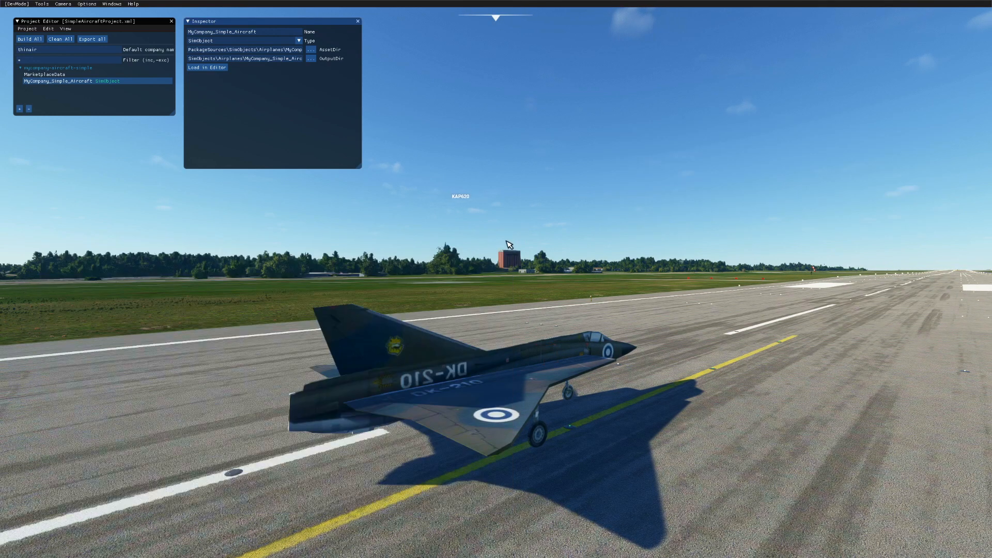
# - Load the Cessna CJ4 Citation through the Aircraft Selector
pyautogui.click(112, 4)
pyautogui.click(127, 22)
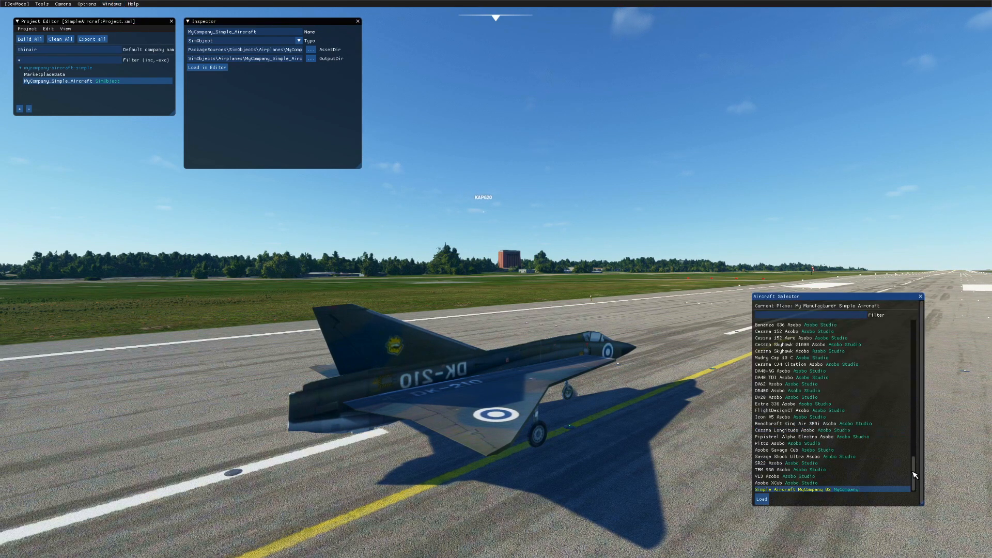
pyautogui.moveTo(912, 468); pyautogui.dragTo(923, 448)
pyautogui.click(788, 460)
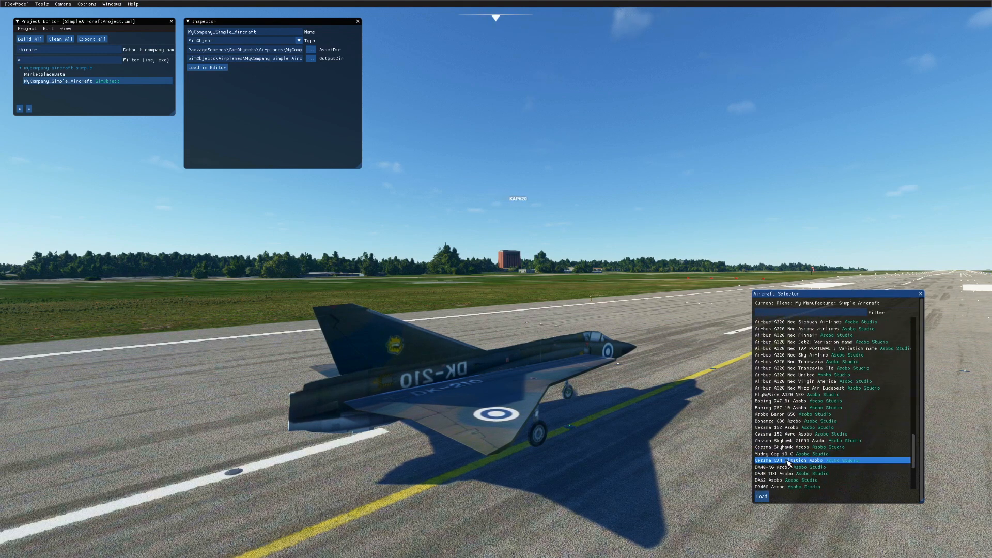
pyautogui.click(761, 497)
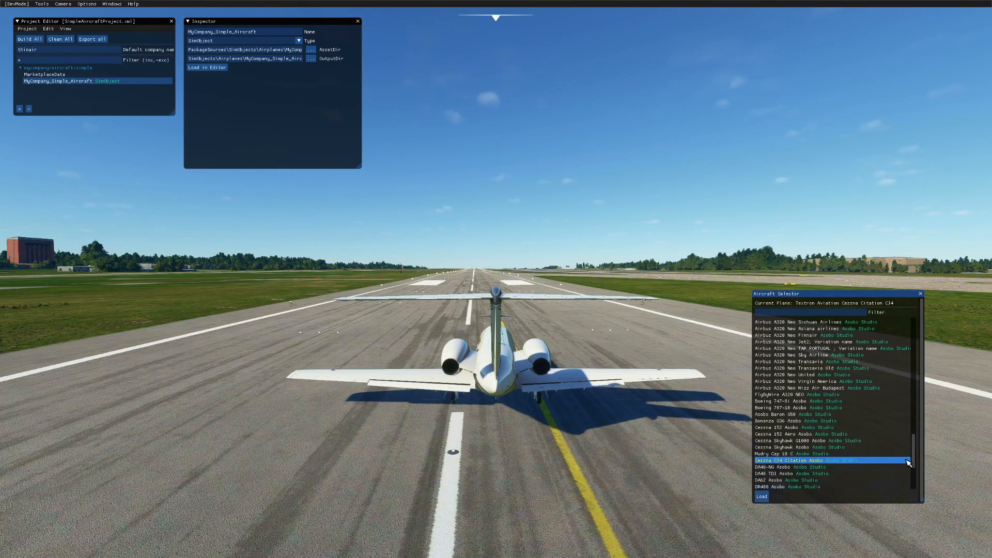
# - Switch back to Simple Aircraft MyCompany 02 by loading it through the Aircraft Selector
pyautogui.moveTo(915, 452); pyautogui.dragTo(915, 472)
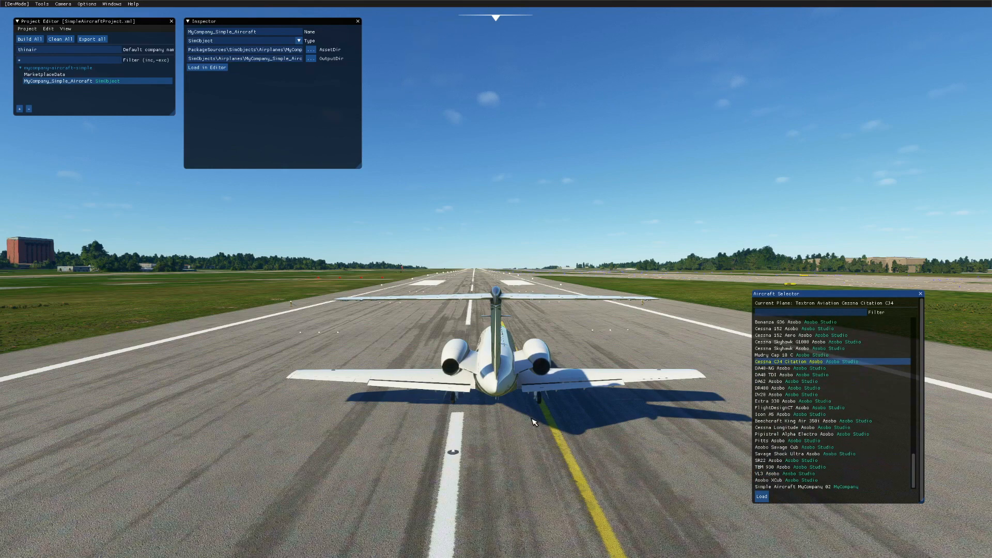
pyautogui.click(798, 486)
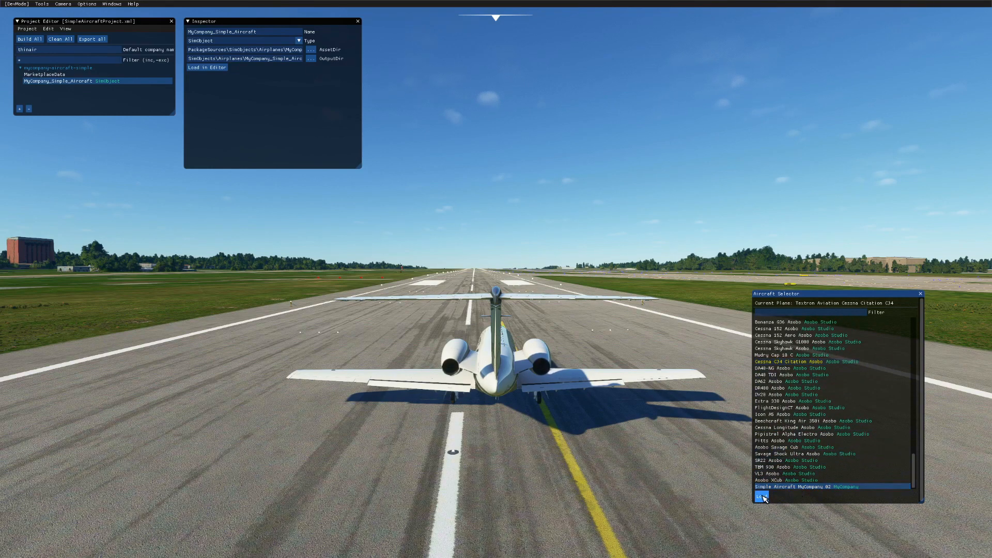
pyautogui.click(762, 496)
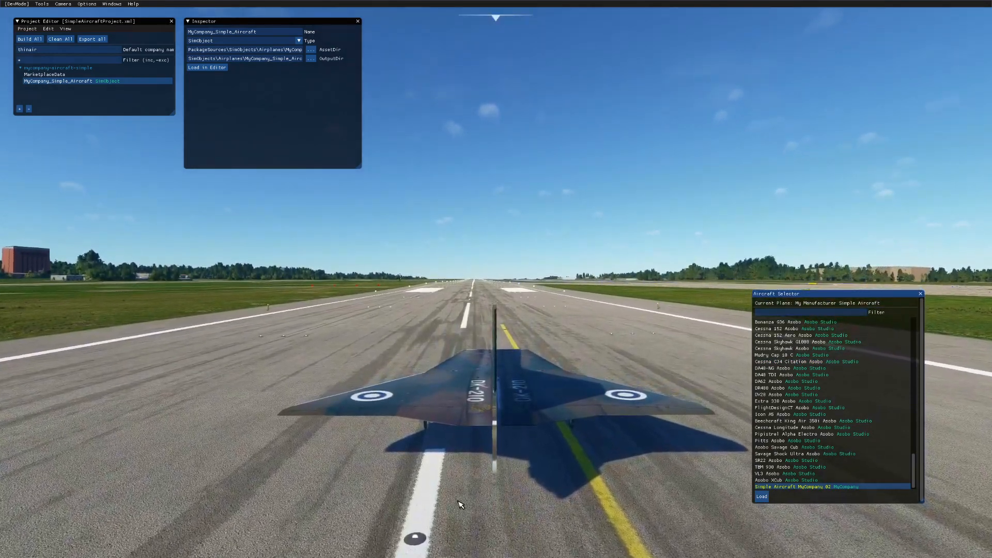
# - Close the SimpleAircraft project, switch to File Explorer, and go up to the MyCompany_Simple_Aircraft folder
pyautogui.click(35, 30)
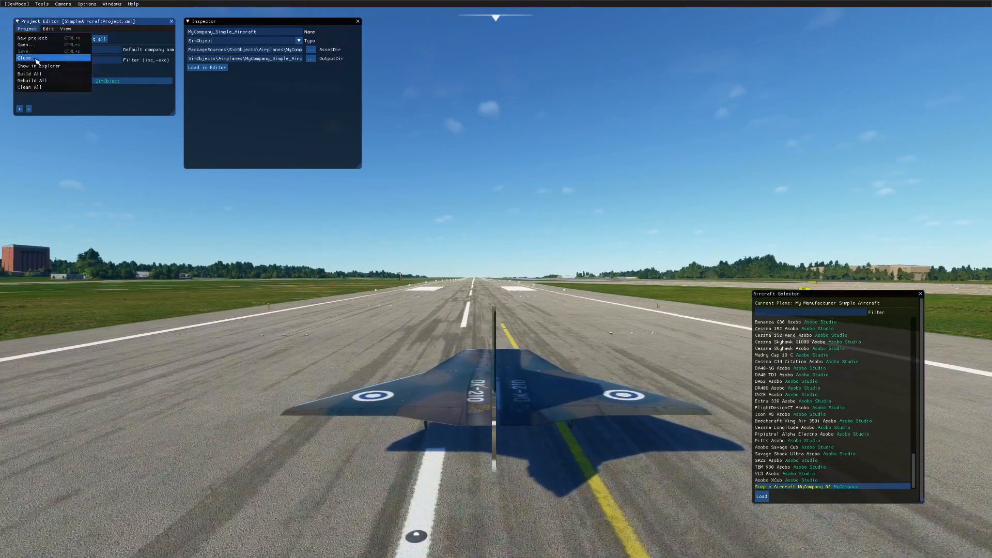
pyautogui.click(37, 58)
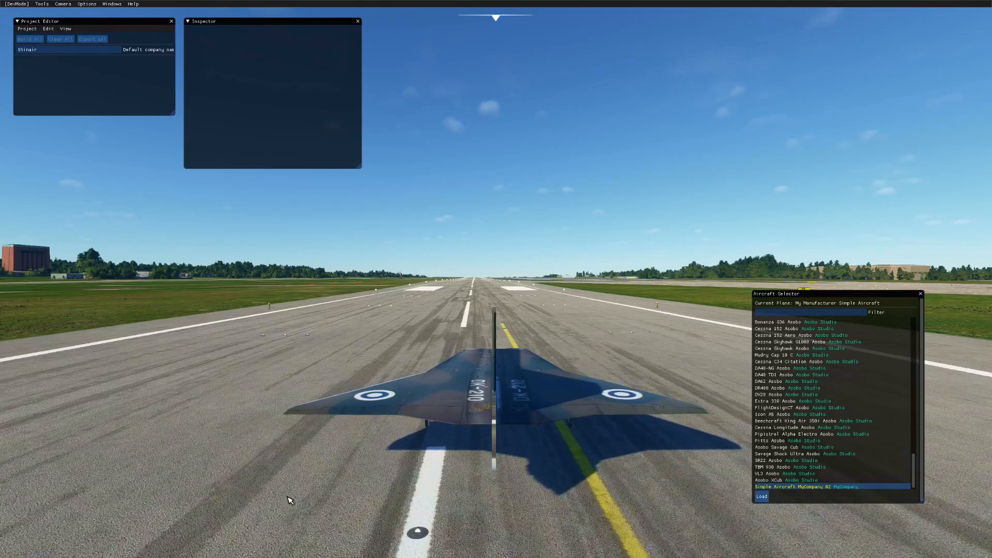
pyautogui.press('super+Tab')
pyautogui.click(370, 178)
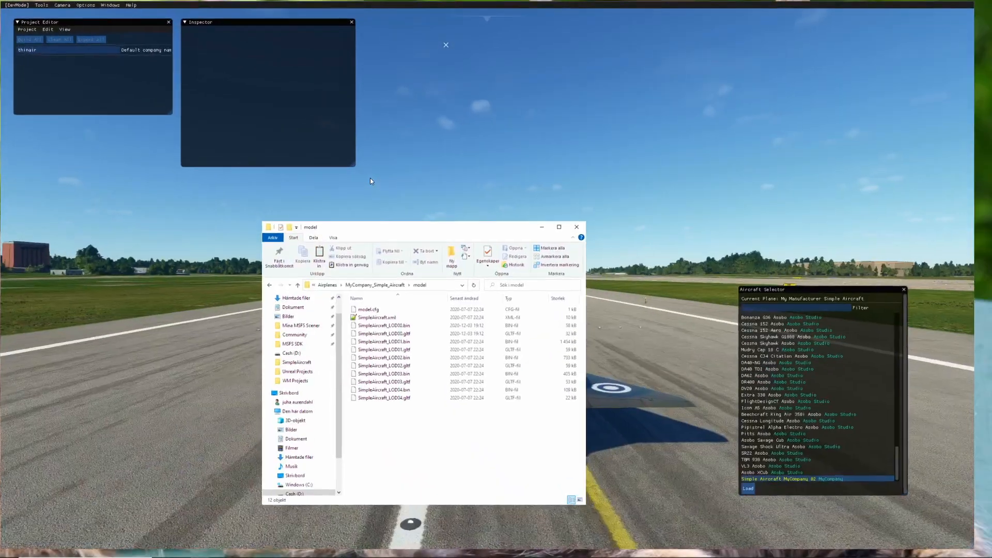
pyautogui.moveTo(418, 237); pyautogui.dragTo(455, 237)
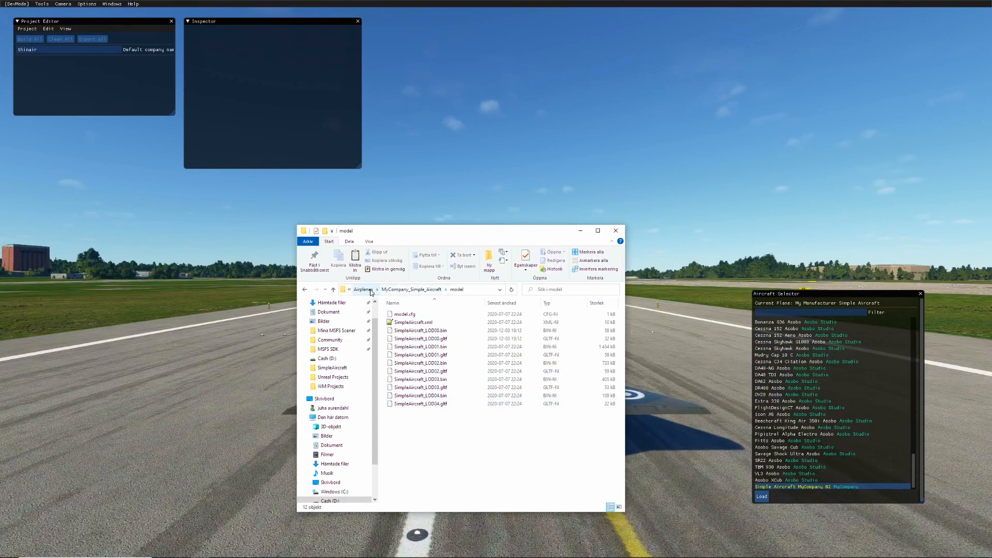
pyautogui.click(418, 290)
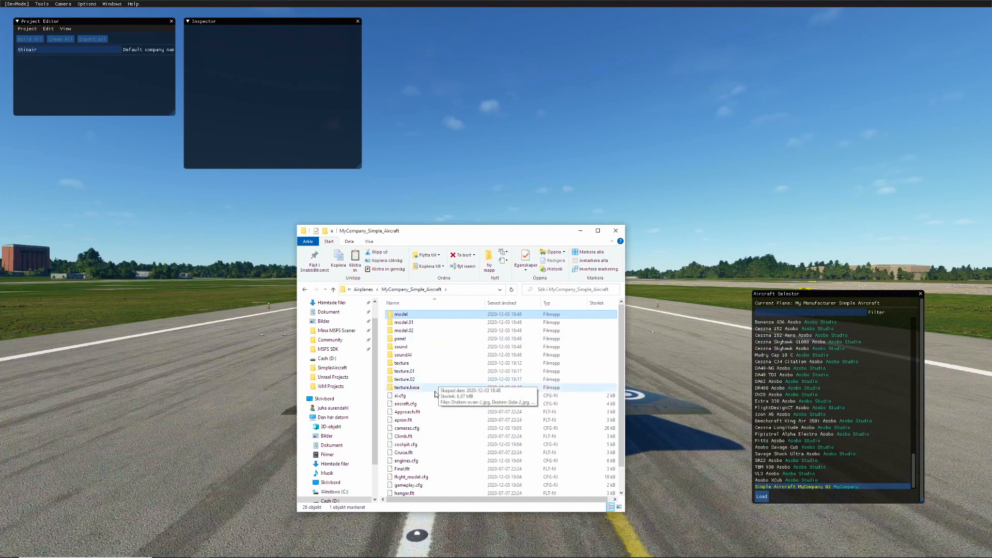
# - Open engines.cfg from the MyCompany_Simple_Aircraft folder in Notepad++
pyautogui.scroll(-1, 466, 423)
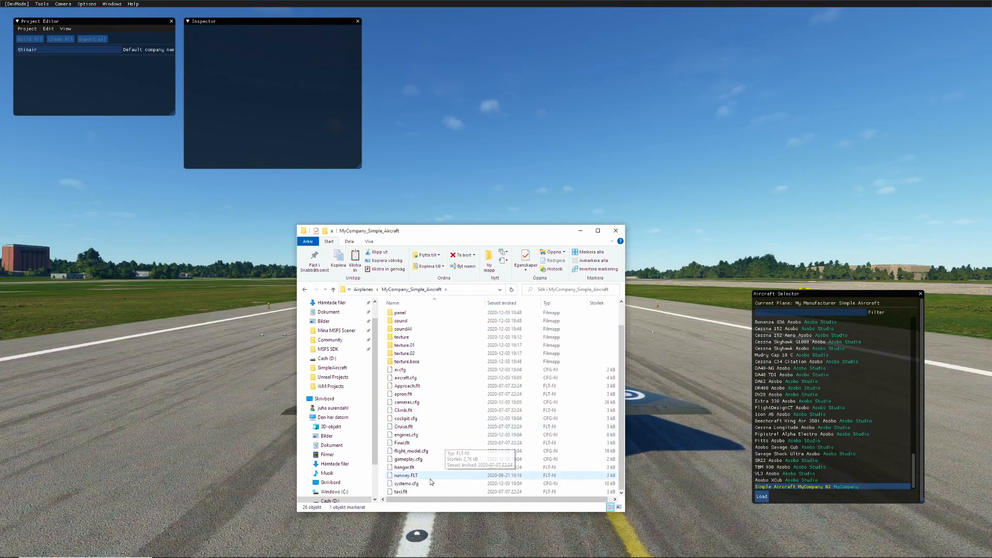
pyautogui.click(416, 435)
pyautogui.rightClick(415, 436)
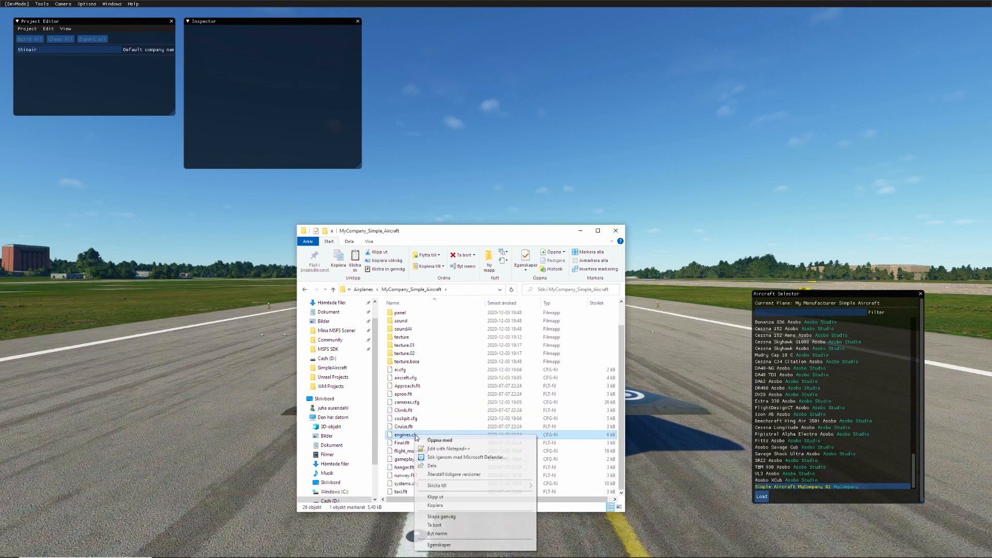
pyautogui.click(454, 449)
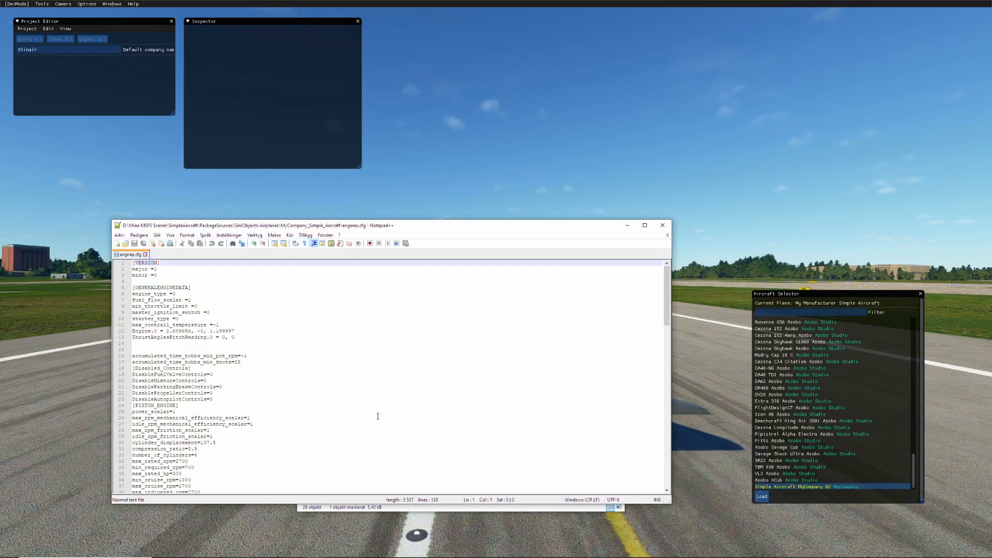
# - Review the piston engine and propeller parameters throughout engines.cfg
pyautogui.scroll(-15, 360, 402)
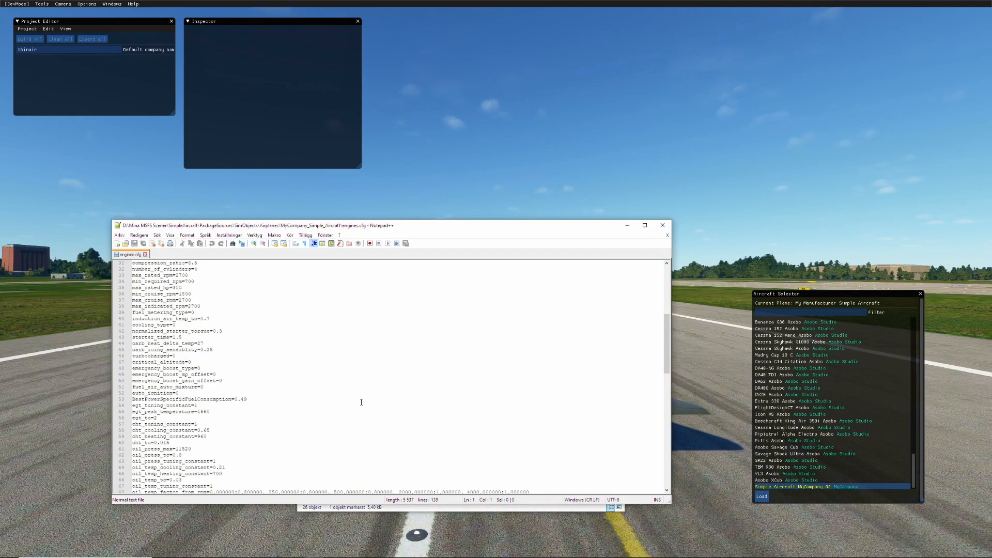
pyautogui.scroll(-17, 361, 402)
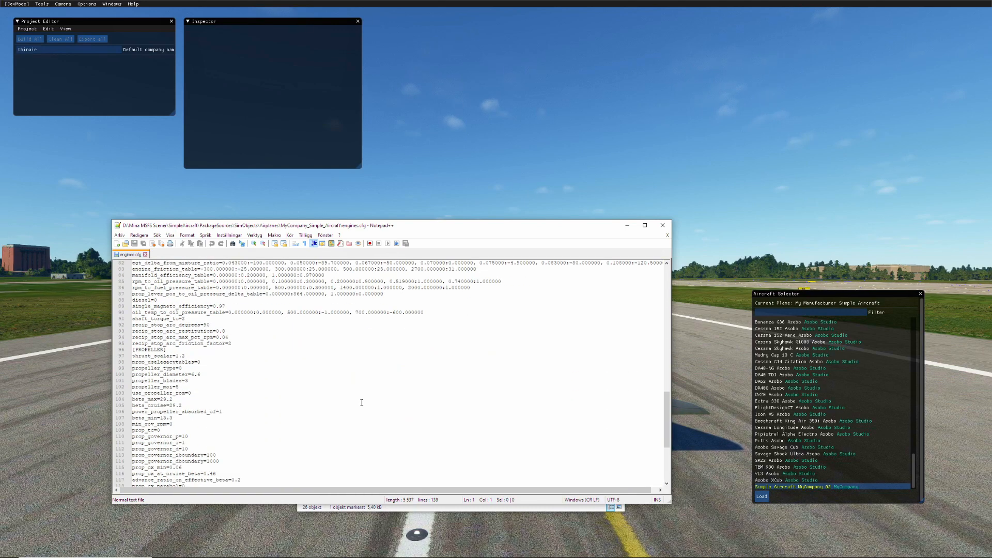
pyautogui.scroll(20, 362, 402)
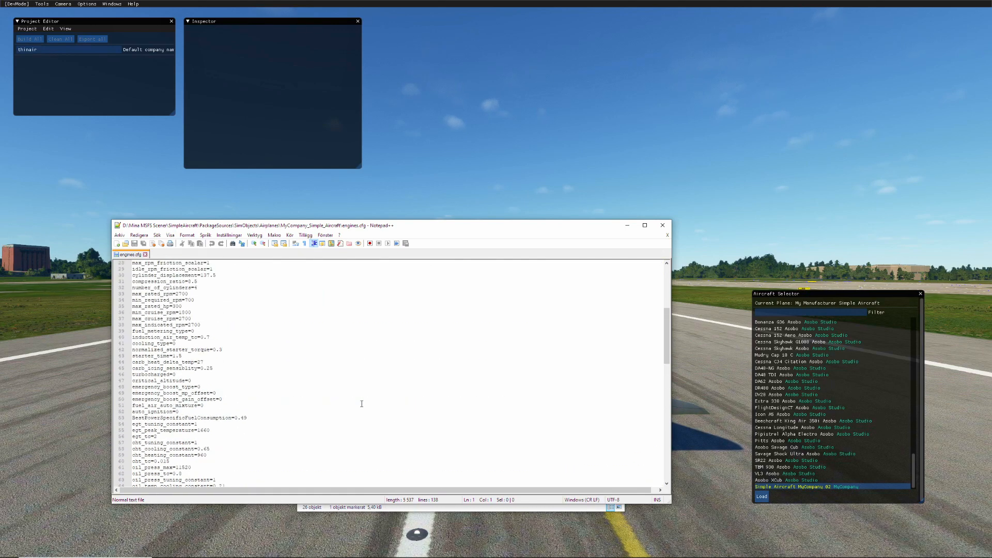
pyautogui.scroll(2, 361, 404)
pyautogui.scroll(-20, 362, 405)
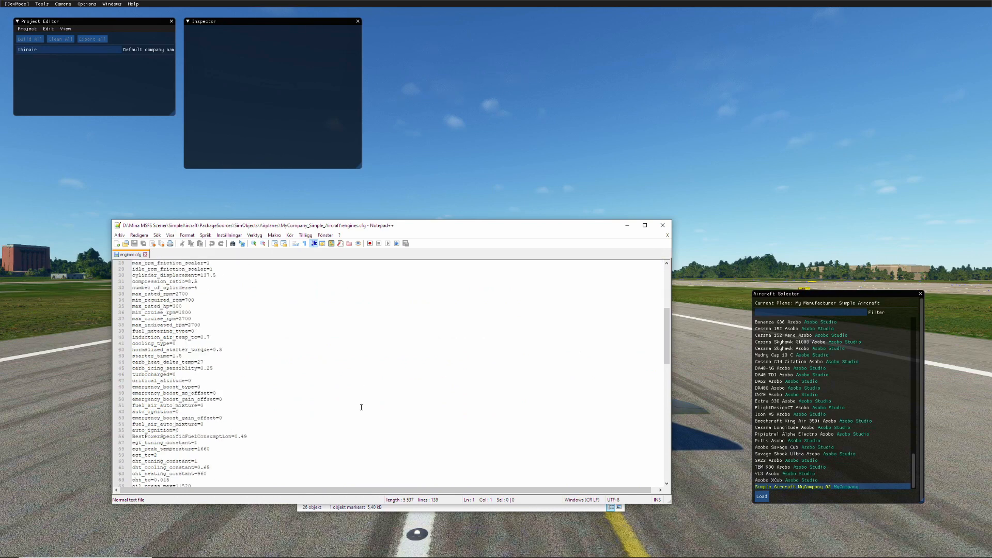
pyautogui.scroll(-6, 361, 409)
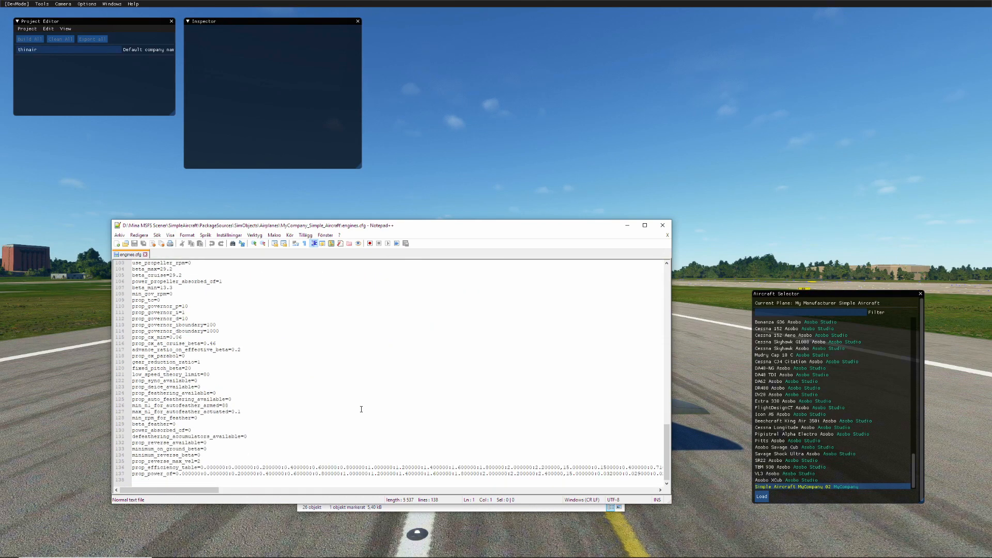
# - Return to the beginning of engines.cfg and close Notepad++
pyautogui.scroll(20, 361, 409)
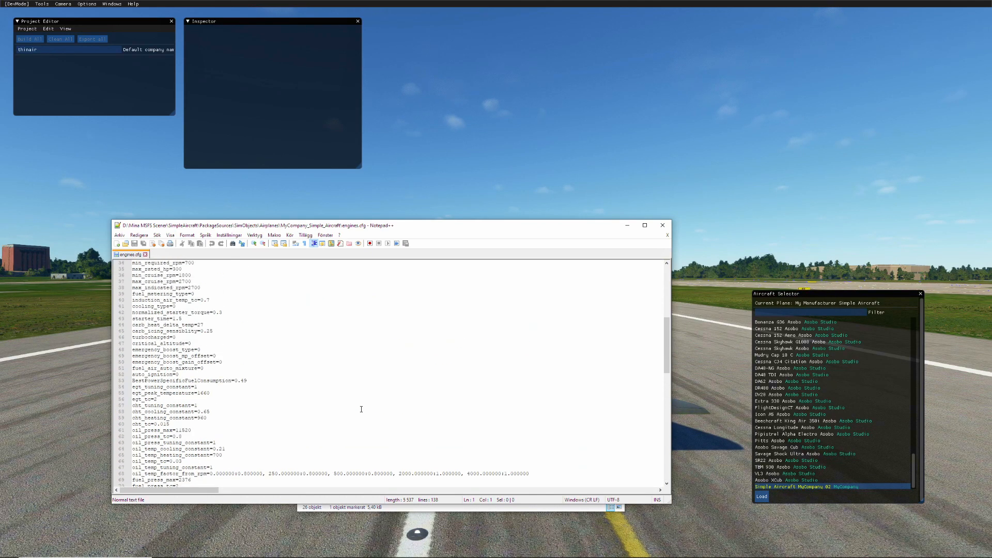
pyautogui.scroll(1, 361, 408)
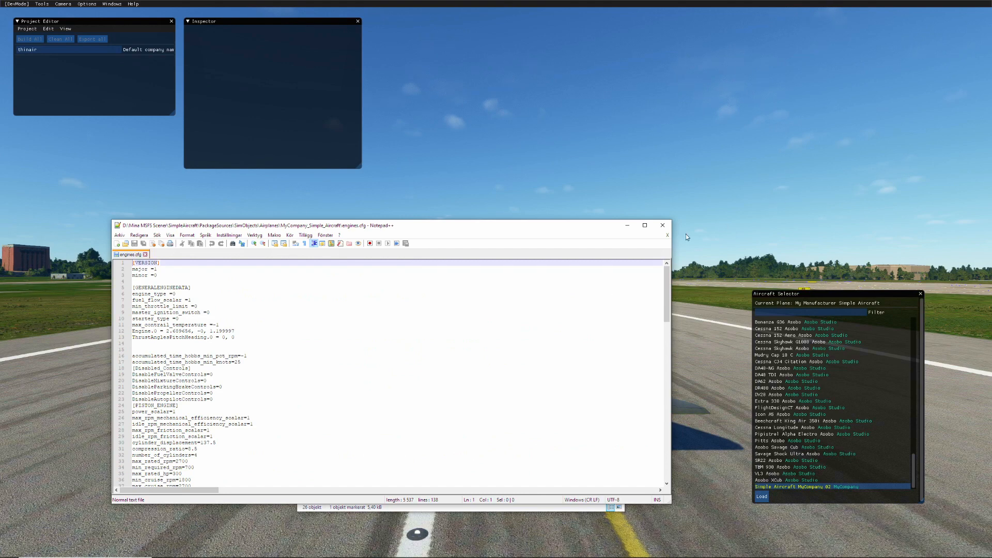
pyautogui.click(662, 226)
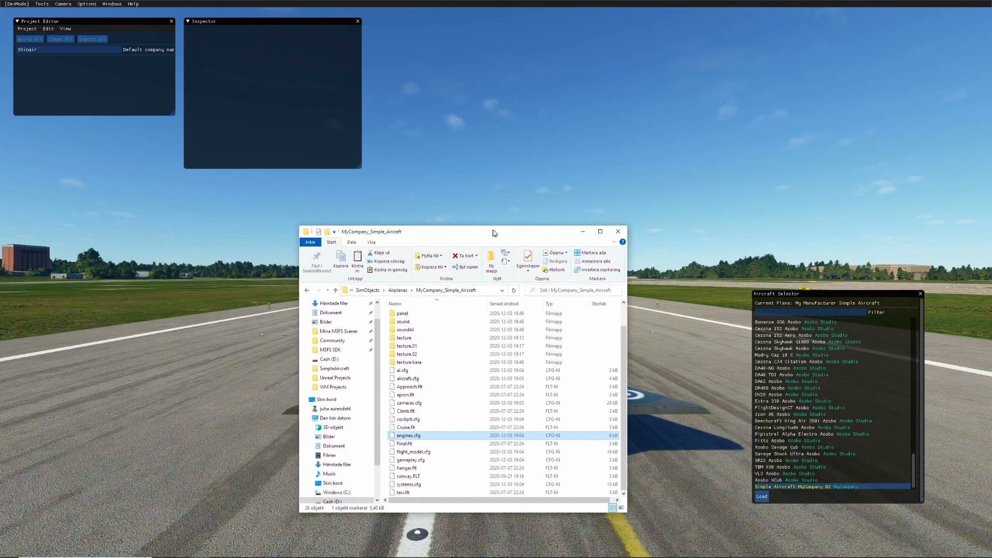
# - Open a second File Explorer window and arrange it beside the MyCompany_Simple_Aircraft folder window
pyautogui.moveTo(490, 232); pyautogui.dragTo(659, 164)
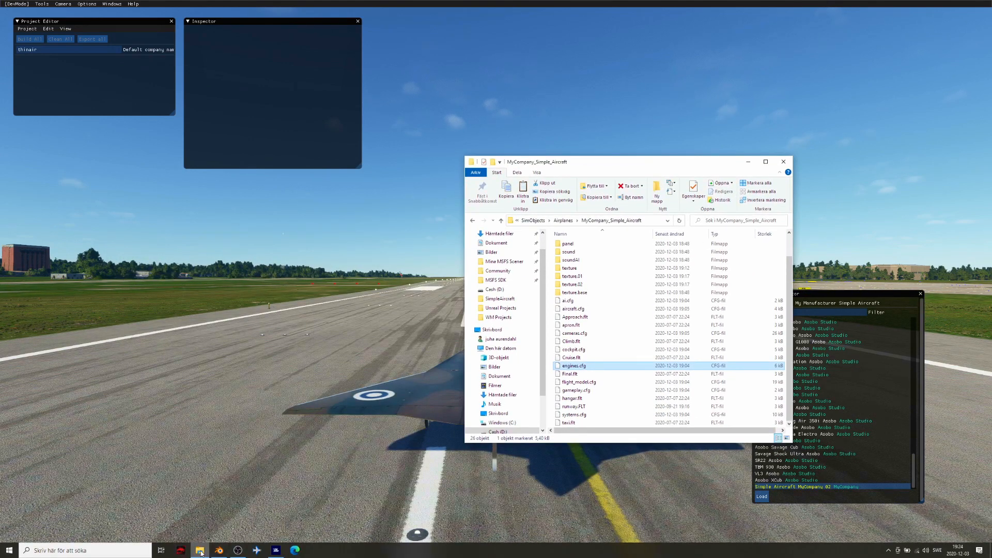
pyautogui.rightClick(200, 550)
pyautogui.click(181, 510)
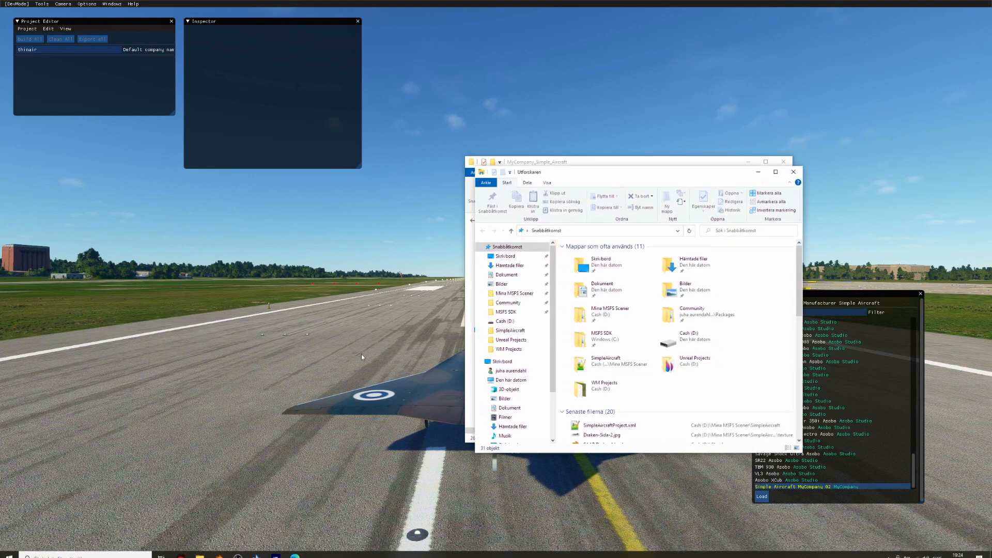
pyautogui.moveTo(612, 179); pyautogui.dragTo(182, 214)
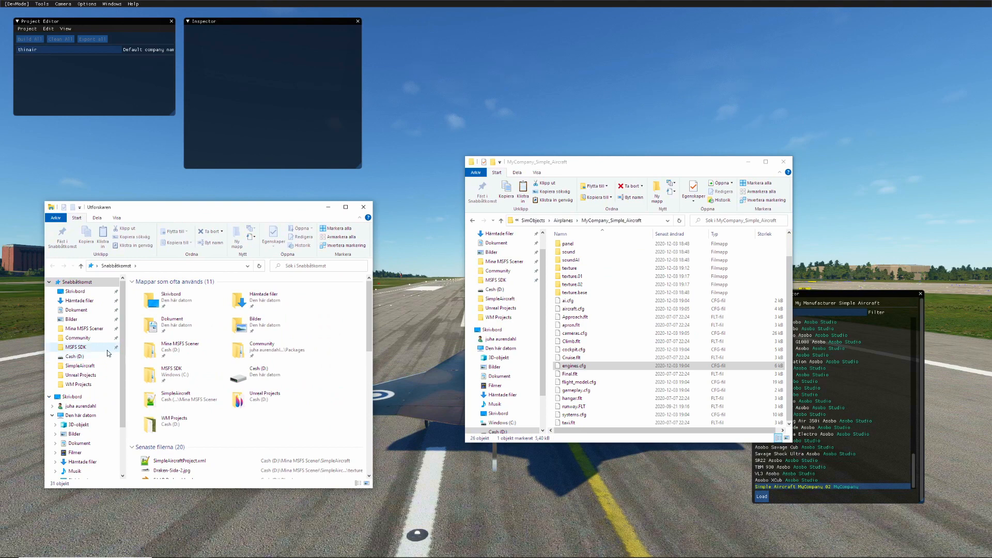
# - In the new File Explorer window, go from Community to the Packages\Official\OneStore folder
pyautogui.click(79, 338)
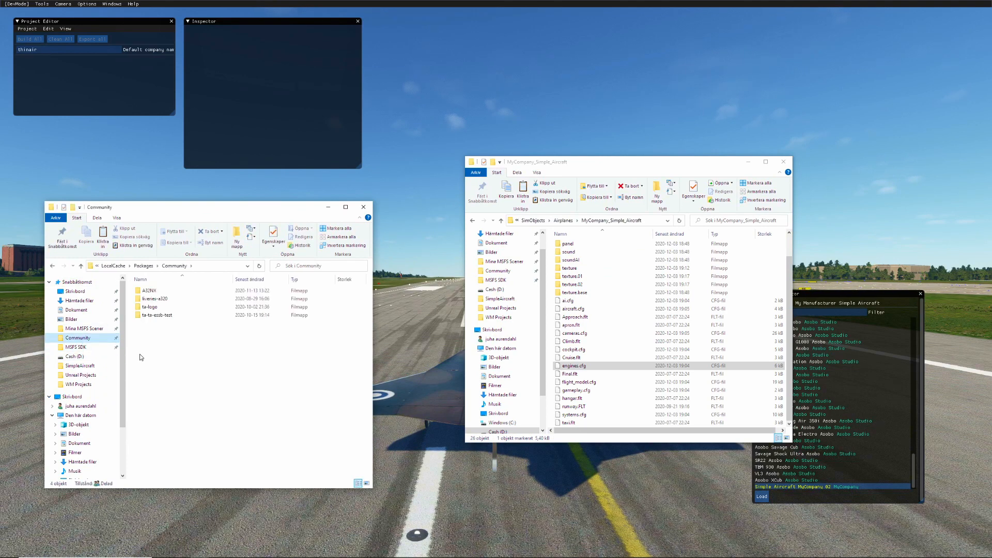
pyautogui.click(81, 266)
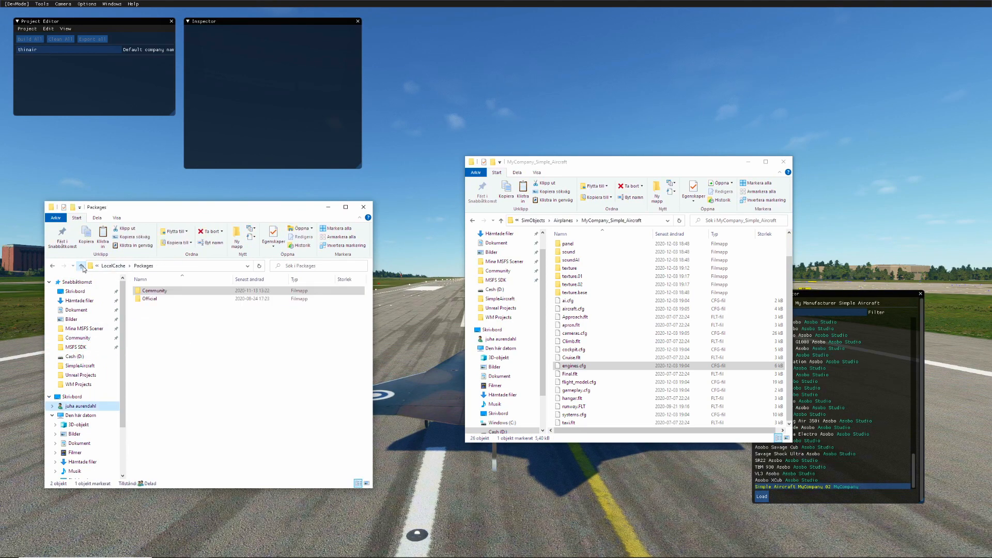
pyautogui.doubleClick(155, 298)
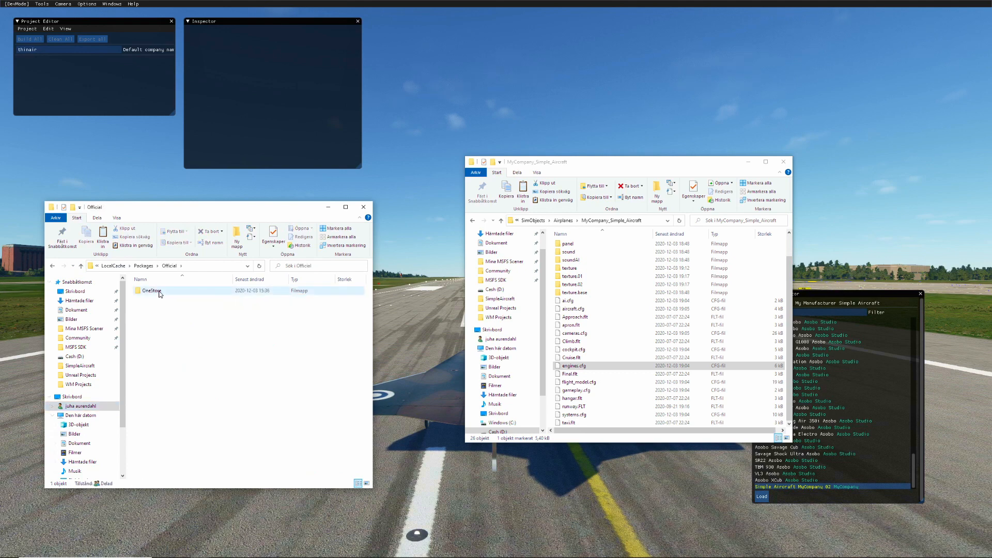
pyautogui.doubleClick(160, 291)
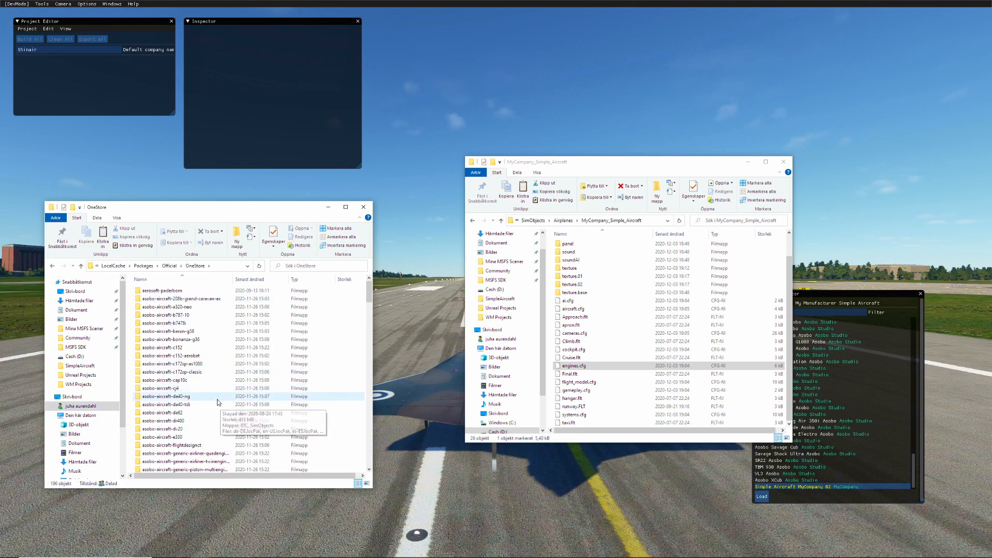
# - Open the Asobo_CJ4 folder inside asobo-aircraft-cj4\SimObjects\Airplanes
pyautogui.doubleClick(177, 389)
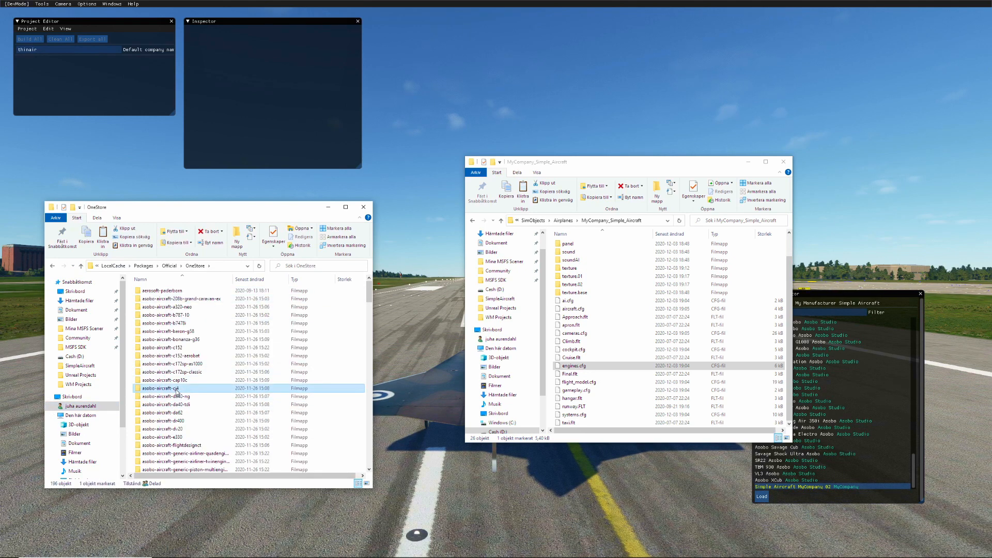
pyautogui.doubleClick(157, 299)
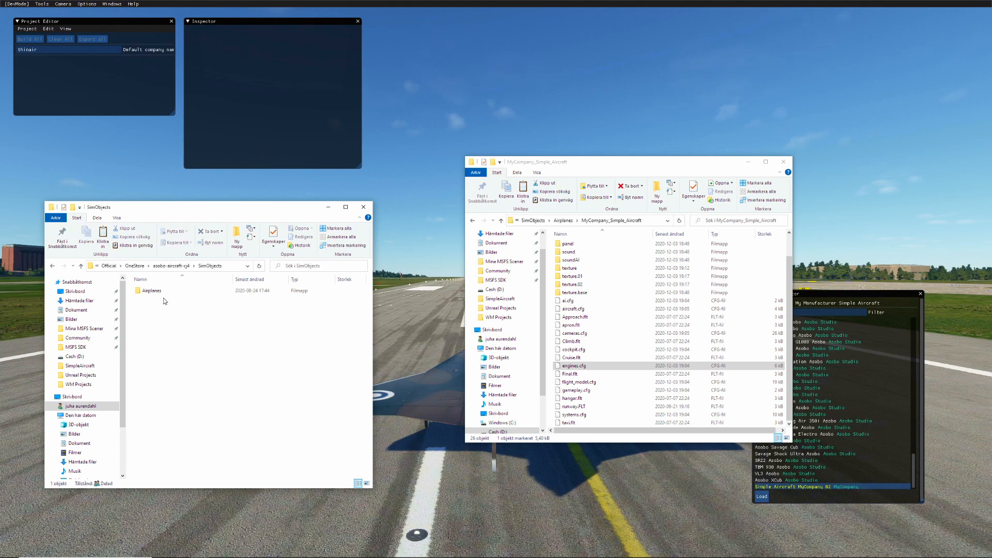
pyautogui.doubleClick(152, 291)
pyautogui.doubleClick(162, 292)
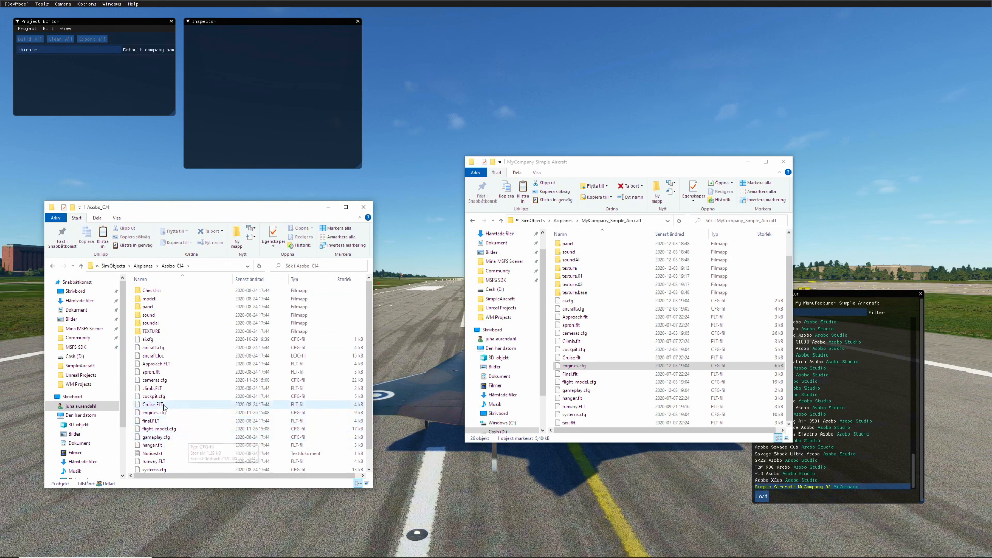
# - Copy engines.cfg from Asobo_CJ4 into the MyCompany_Simple_Aircraft folder, replacing the existing file
pyautogui.scroll(-1, 162, 397)
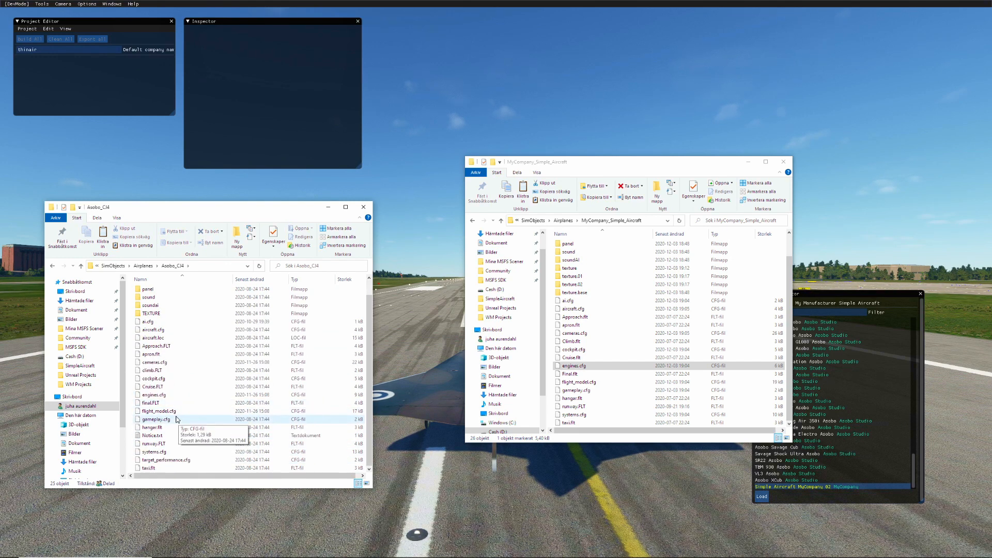
pyautogui.click(153, 396)
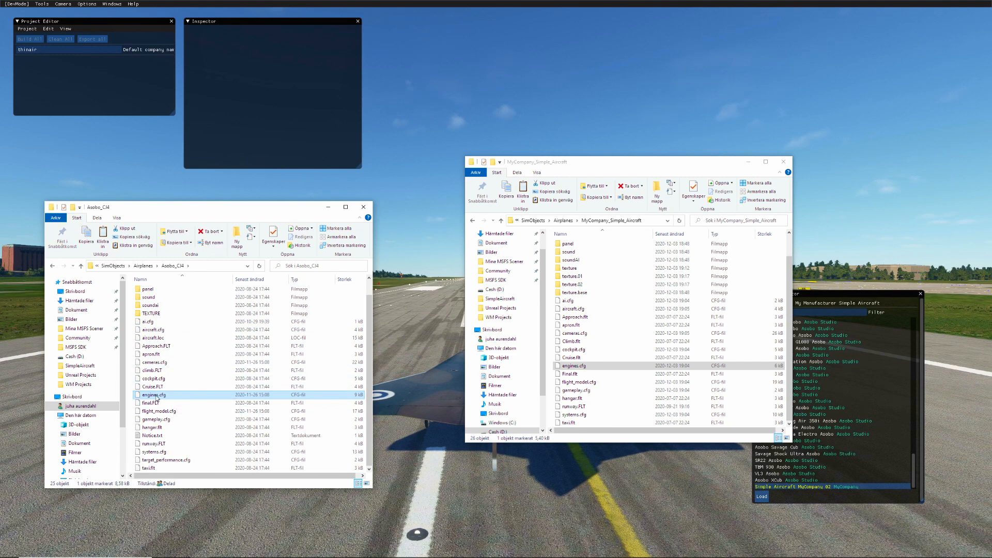
pyautogui.moveTo(157, 398); pyautogui.dragTo(631, 359)
pyautogui.moveTo(633, 339); pyautogui.dragTo(634, 365)
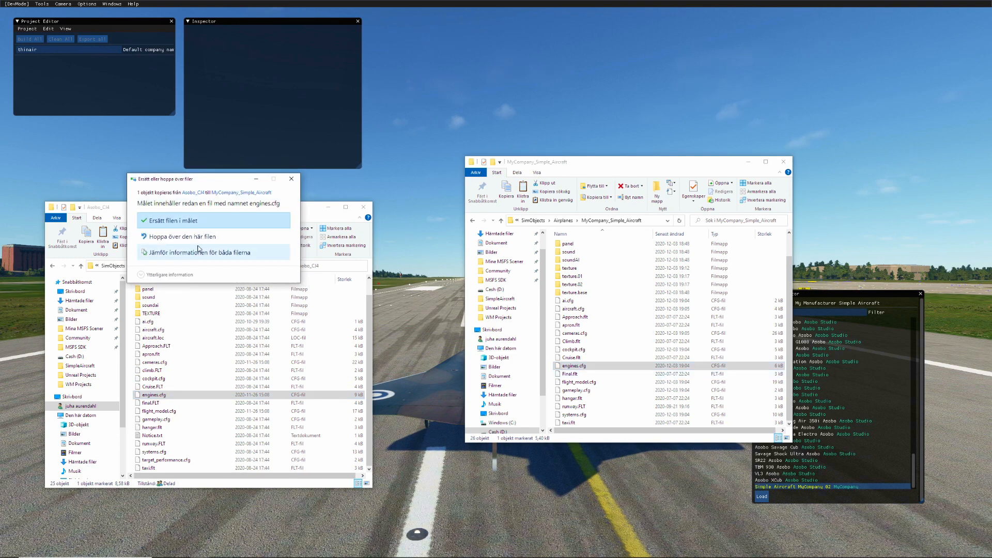
pyautogui.click(192, 221)
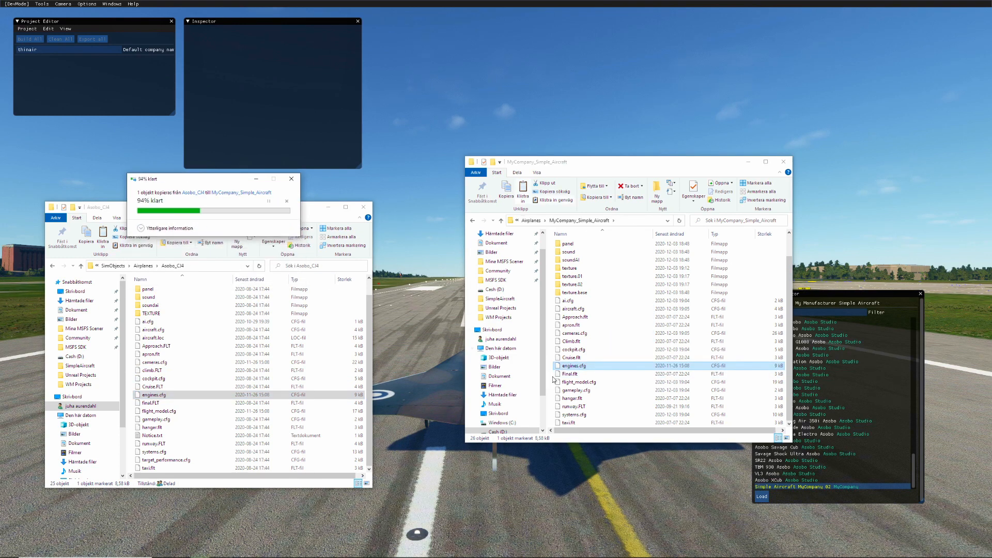
# - Close both File Explorer windows and move the Aircraft Selector slightly higher over the runway view
pyautogui.click(363, 207)
pyautogui.moveTo(659, 171); pyautogui.dragTo(523, 192)
pyautogui.click(647, 184)
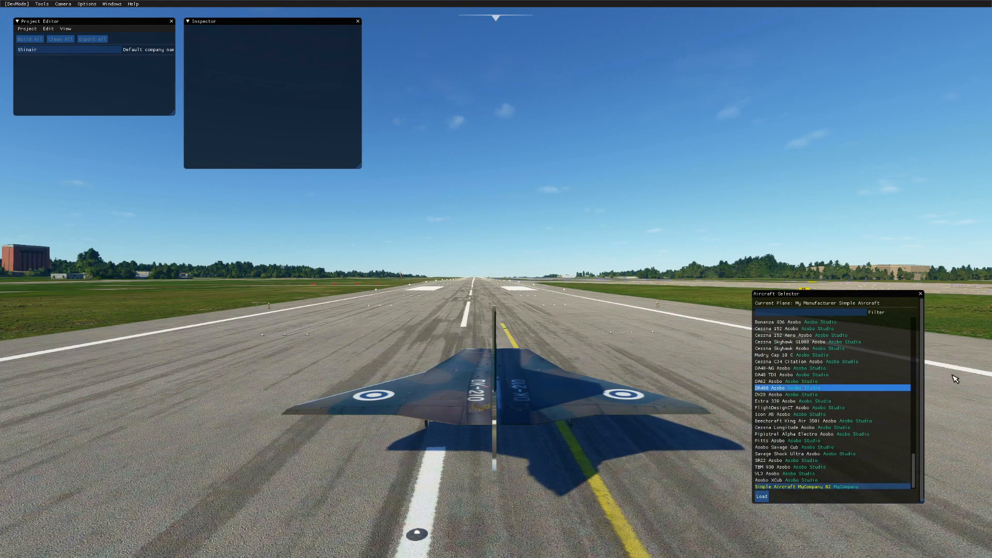
pyautogui.moveTo(867, 294); pyautogui.dragTo(867, 251)
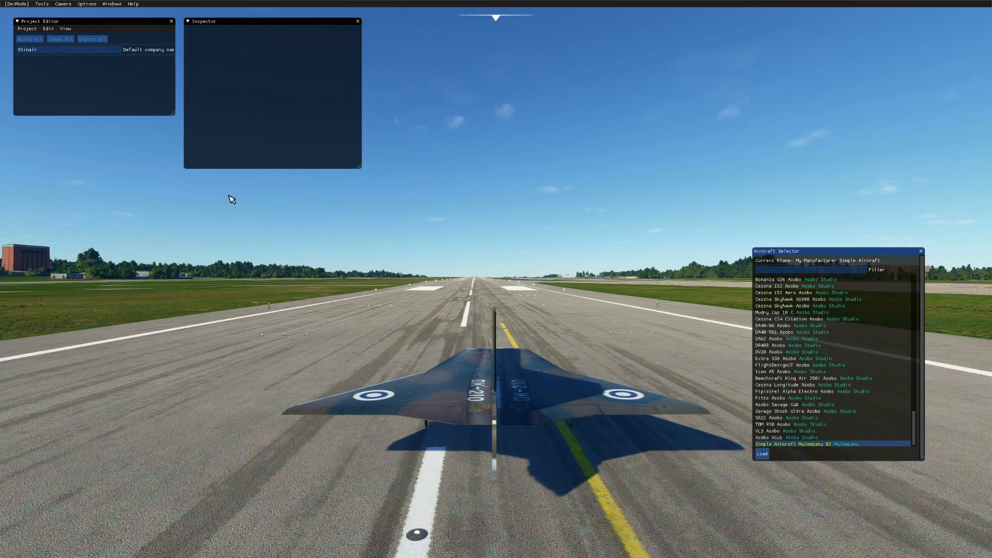
# - Open SimpleAircraftProject.xml from the SimpleAircraft folder in the Project Editor
pyautogui.click(31, 30)
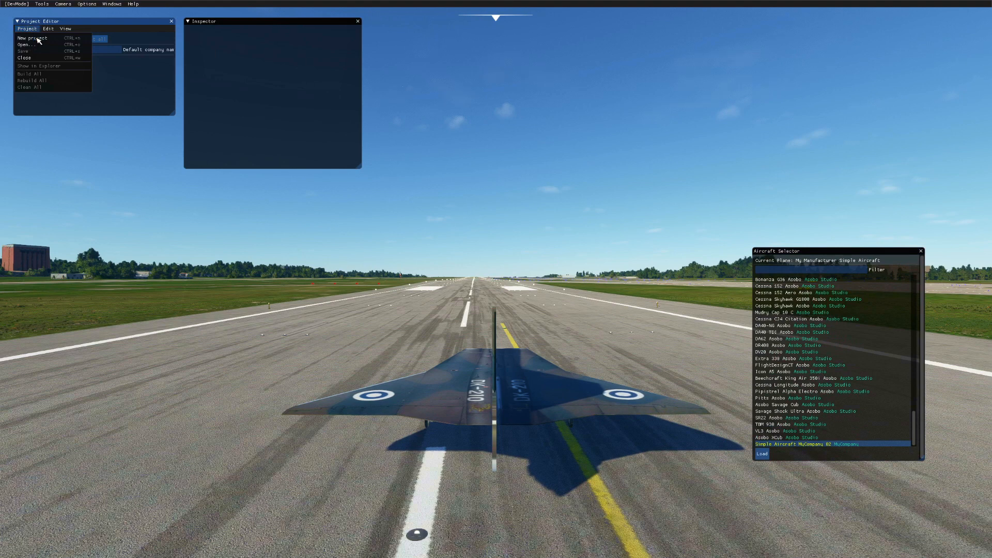
pyautogui.click(36, 45)
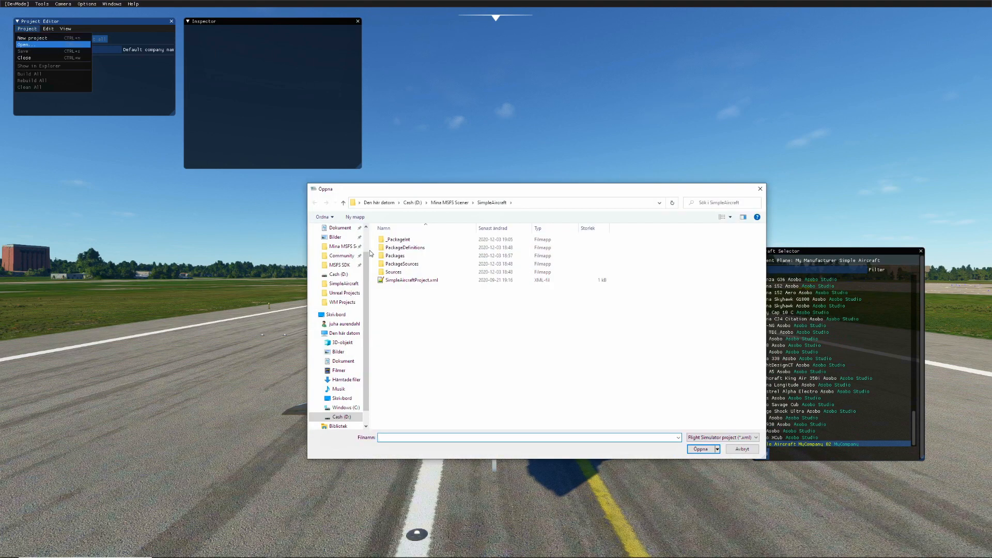
pyautogui.click(393, 281)
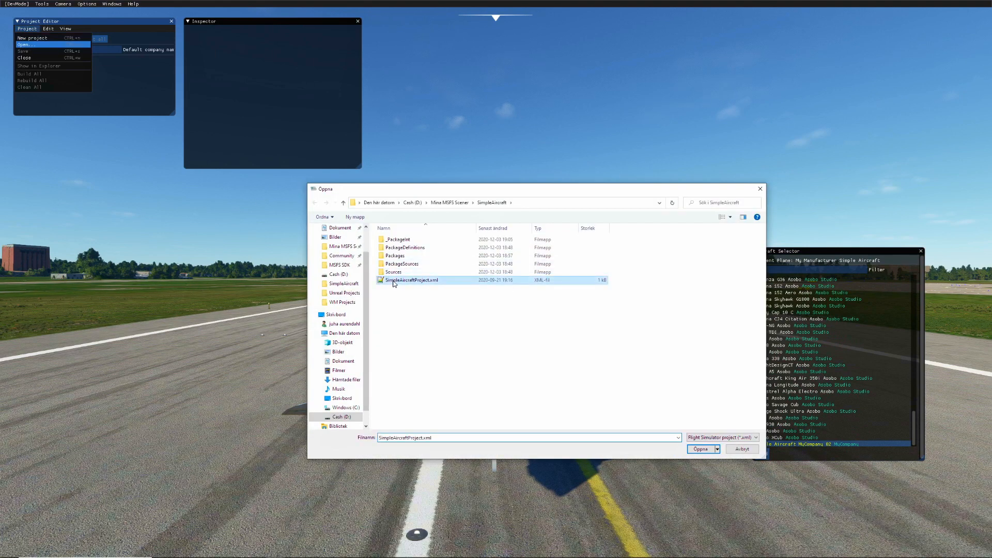
pyautogui.click(698, 449)
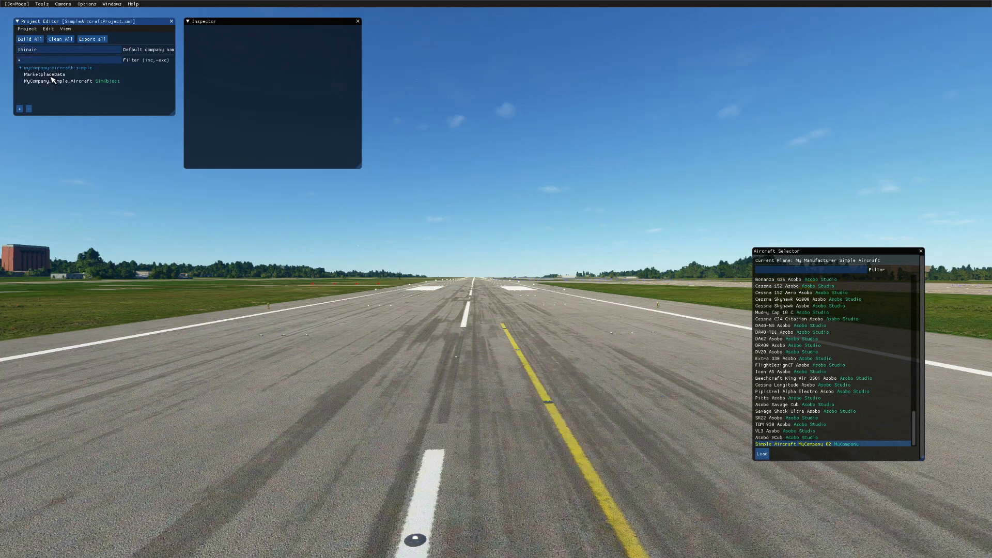
# - Load MyCompany_Simple_Aircraft in the Aircraft Editor, check its engine type settings, close the editor and select the mycompany-aircraft-simple package
pyautogui.click(52, 77)
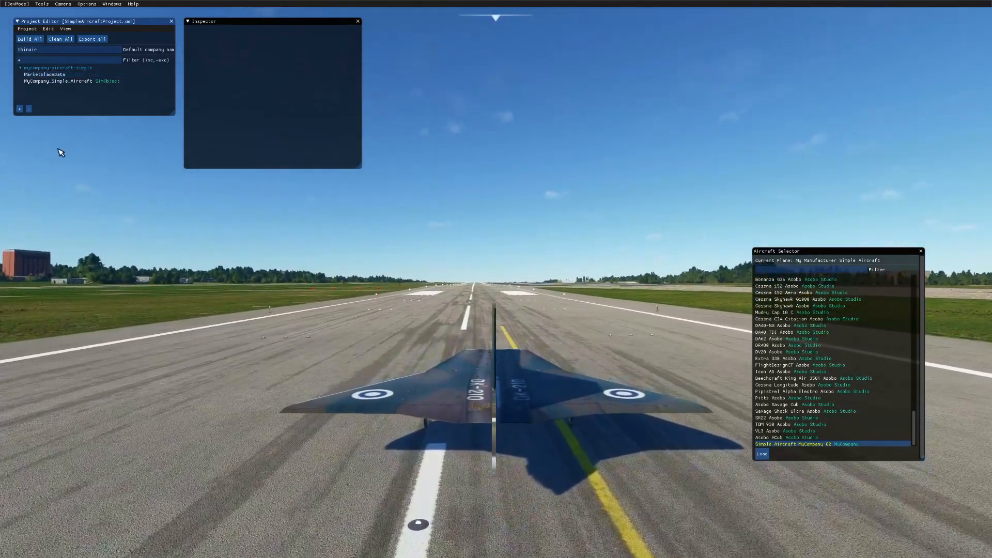
pyautogui.click(66, 82)
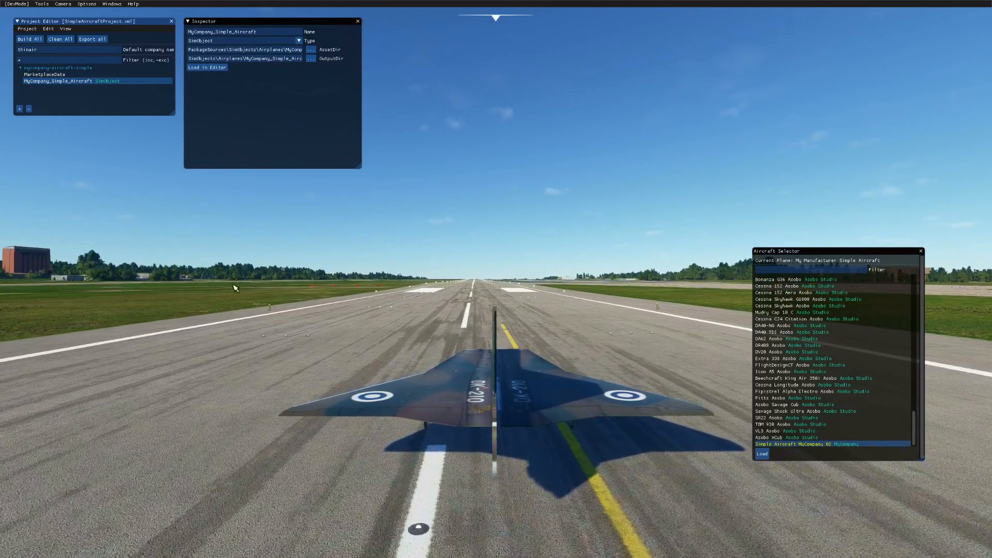
pyautogui.click(212, 68)
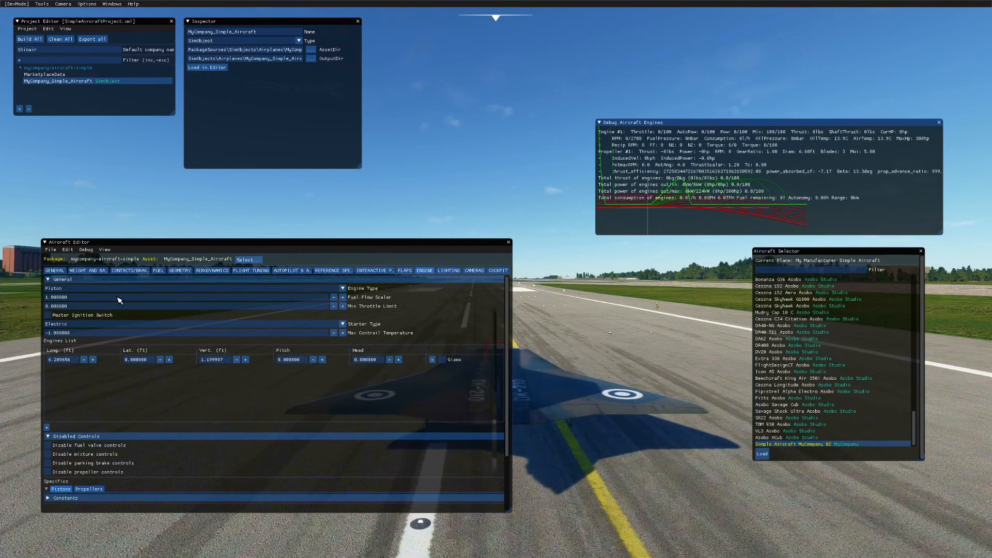
pyautogui.click(509, 241)
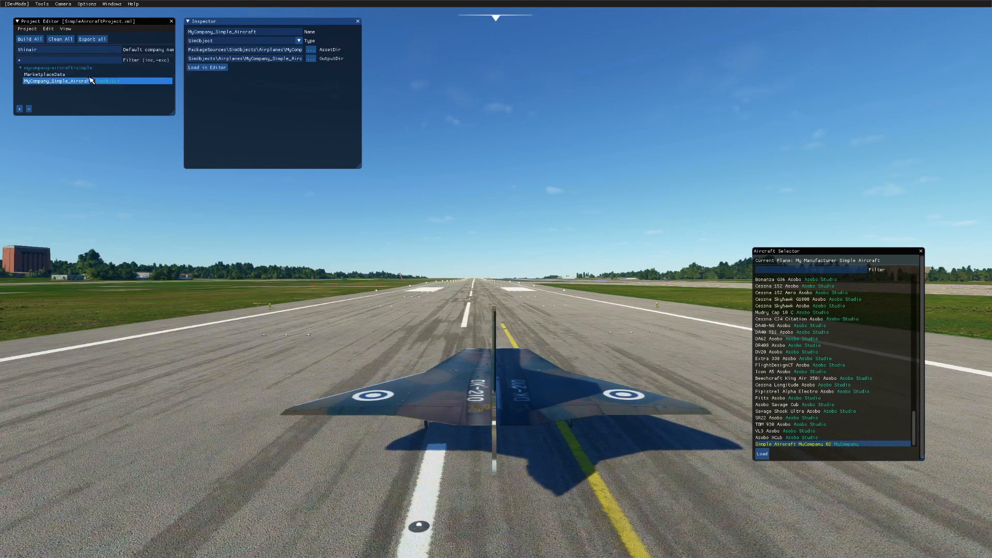
pyautogui.click(86, 67)
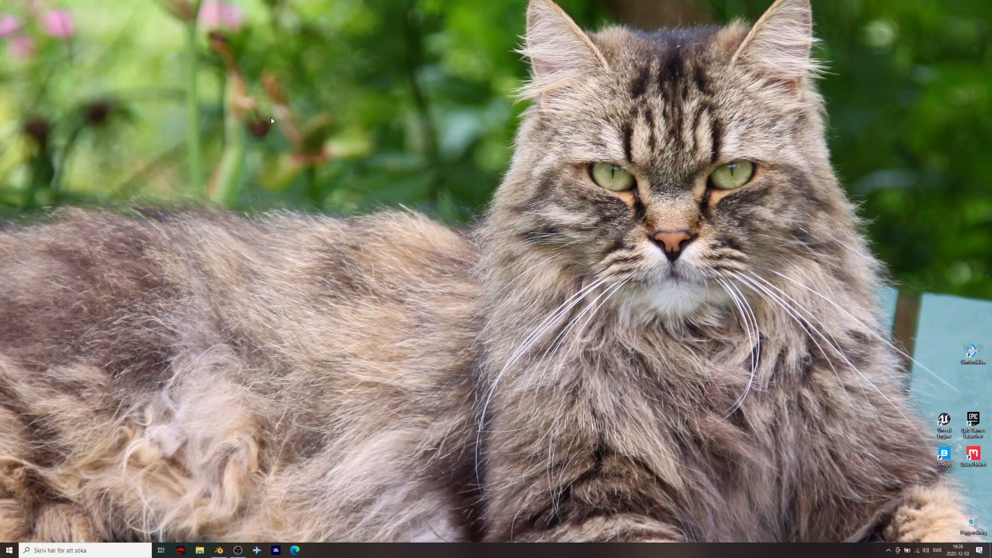
# - Start the flight at Bement Airport and switch to the external aircraft view
pyautogui.click(238, 550)
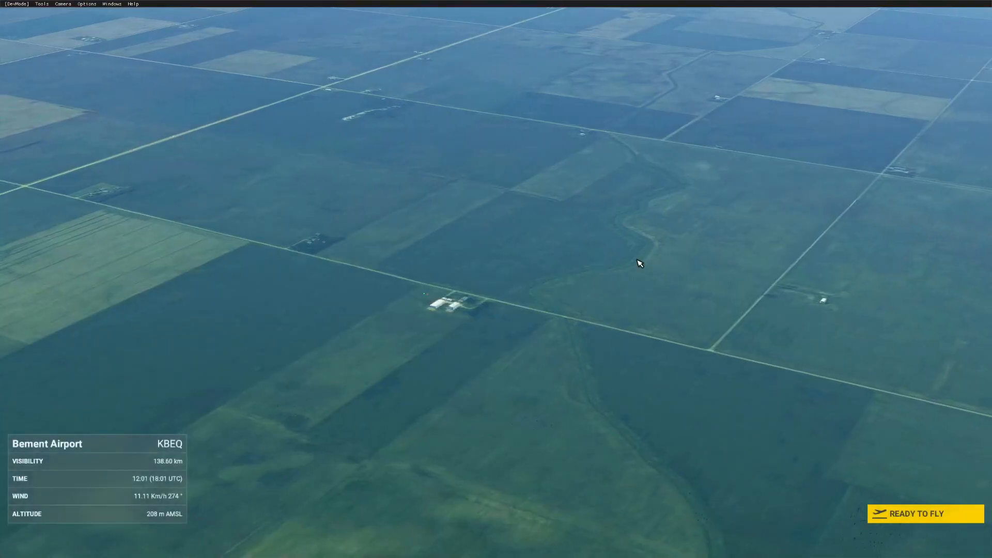
pyautogui.click(881, 513)
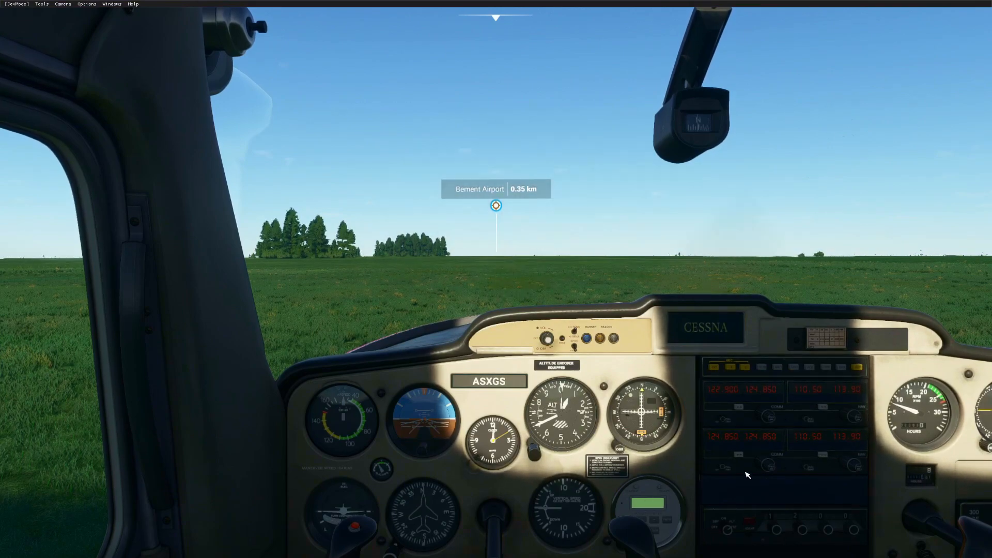
pyautogui.press('End')
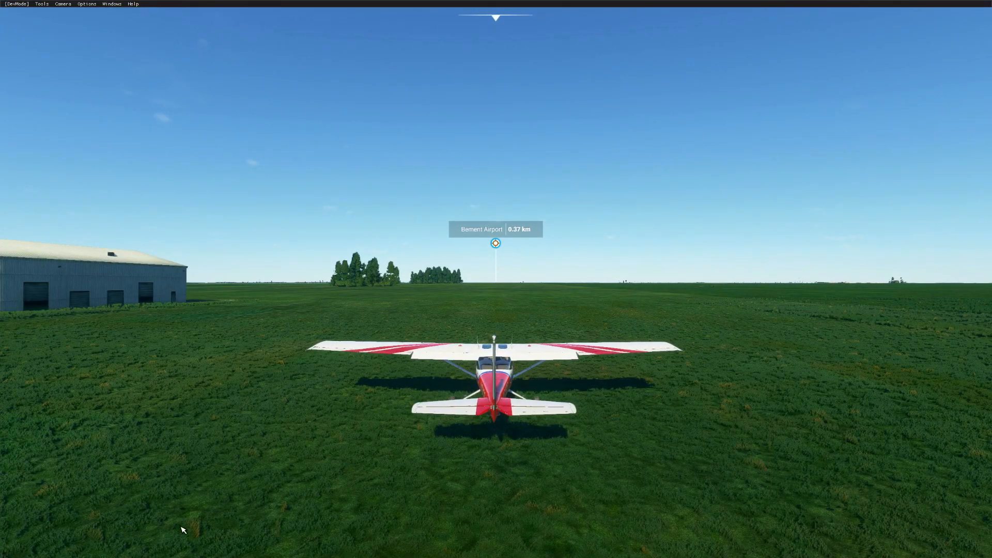
# - Switch to File Explorer and open the SimpleAircraft project folder inside Mina MSFS Scener
pyautogui.press('super')
pyautogui.click(200, 551)
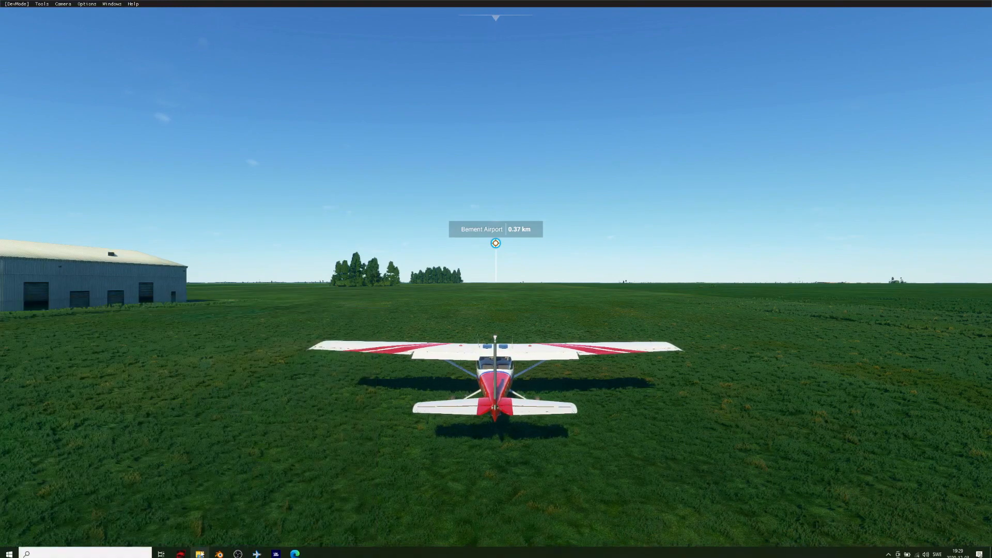
pyautogui.scroll(-1, 383, 401)
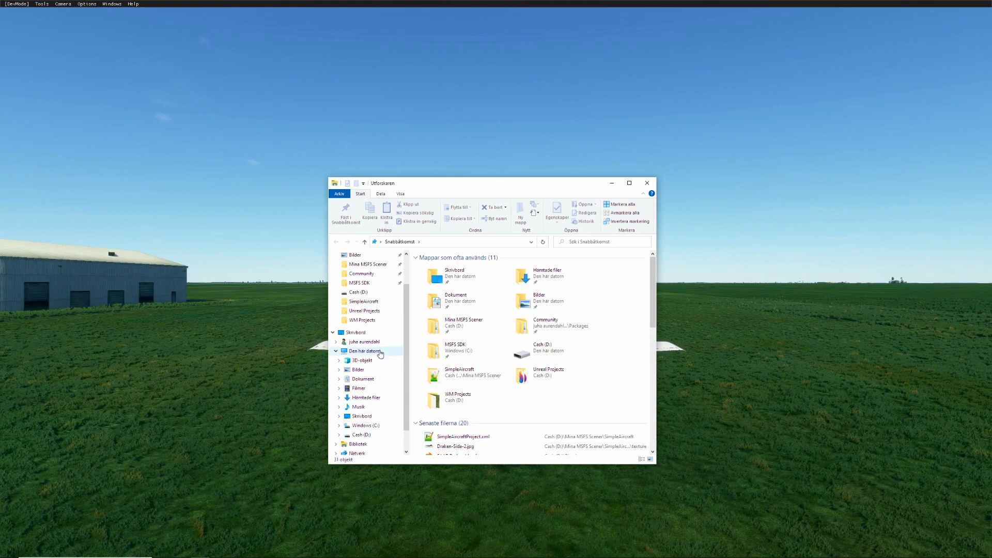
pyautogui.click(370, 283)
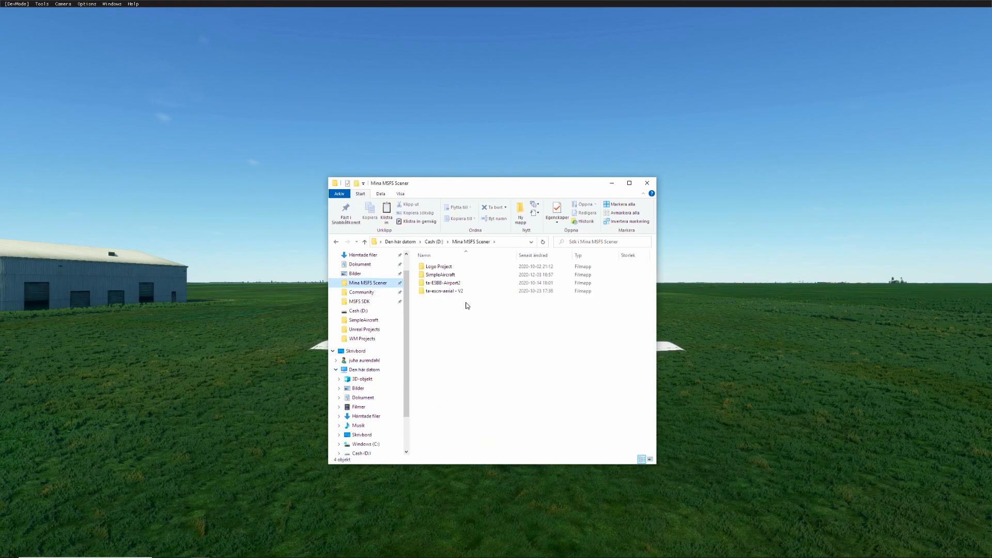
pyautogui.doubleClick(438, 275)
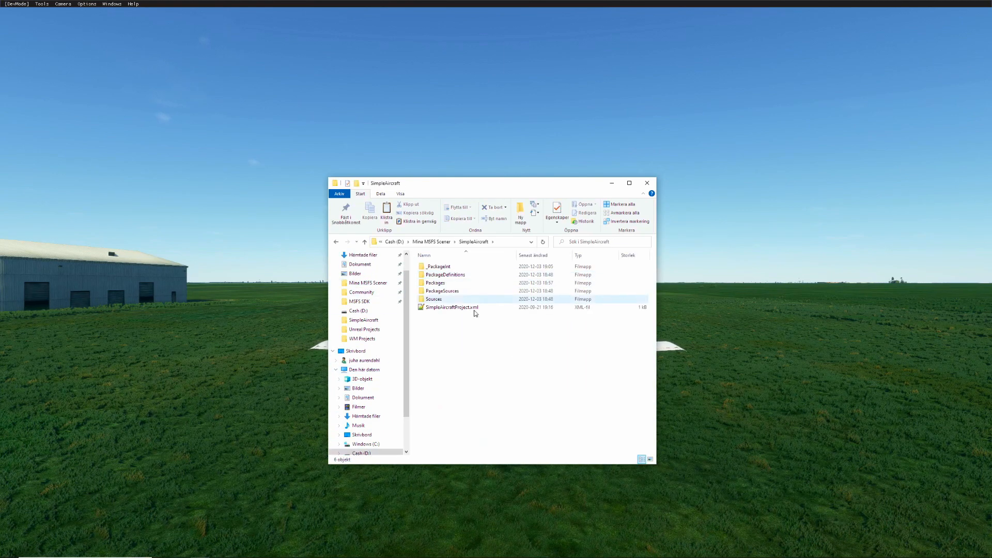
# - Delete the Packages and _PackageInt folders from the SimpleAircraft project folder and return to Flight Simulator
pyautogui.moveTo(528, 189); pyautogui.dragTo(459, 228)
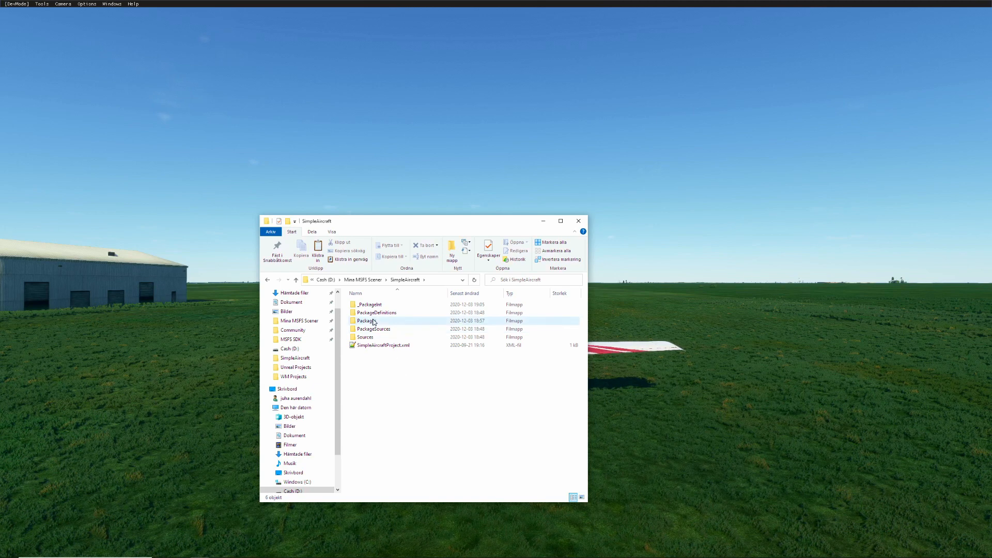
pyautogui.click(376, 321)
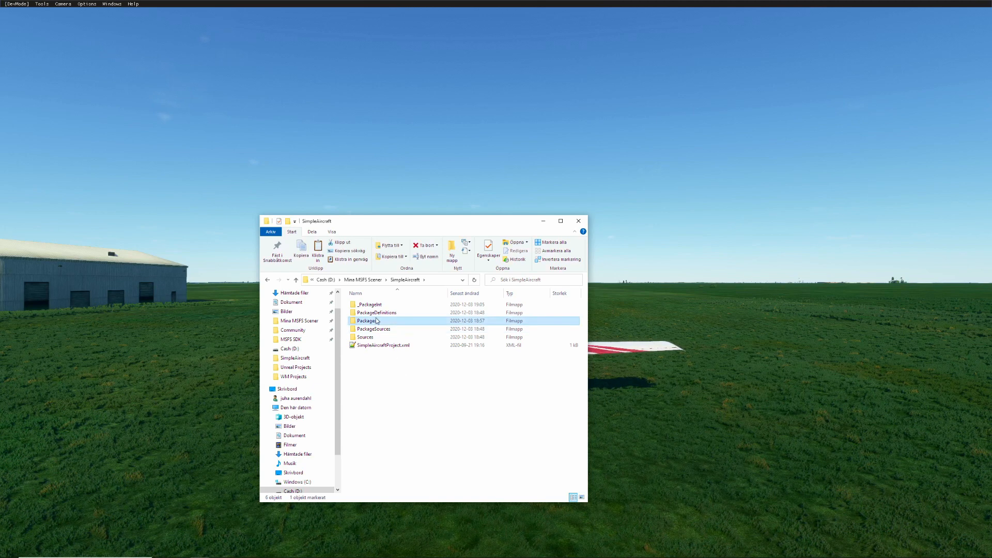
pyautogui.click(418, 246)
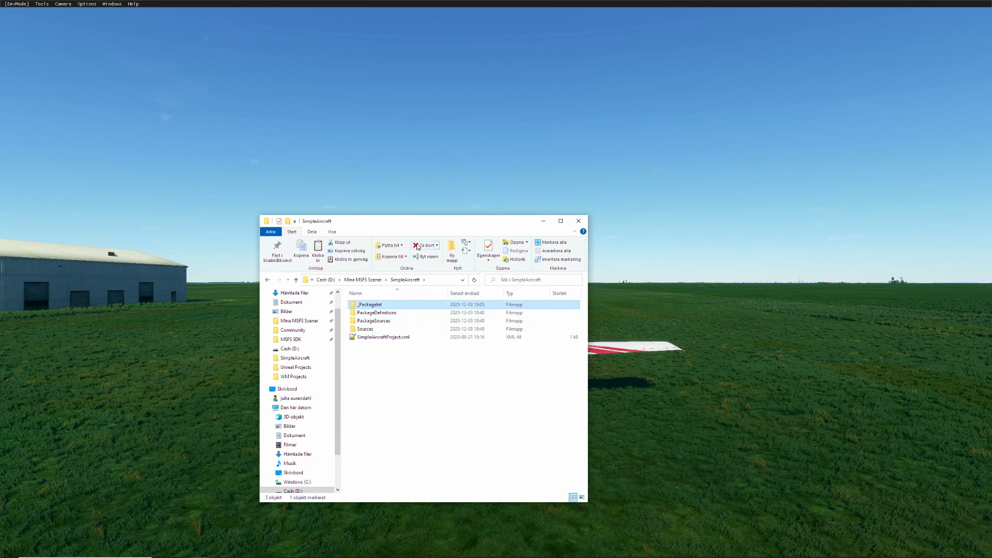
pyautogui.click(418, 246)
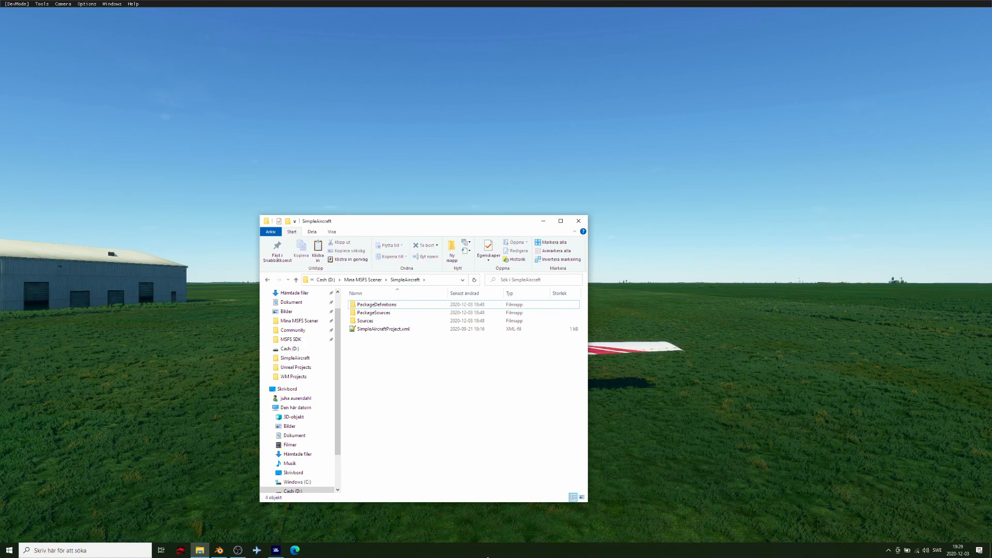
pyautogui.click(235, 407)
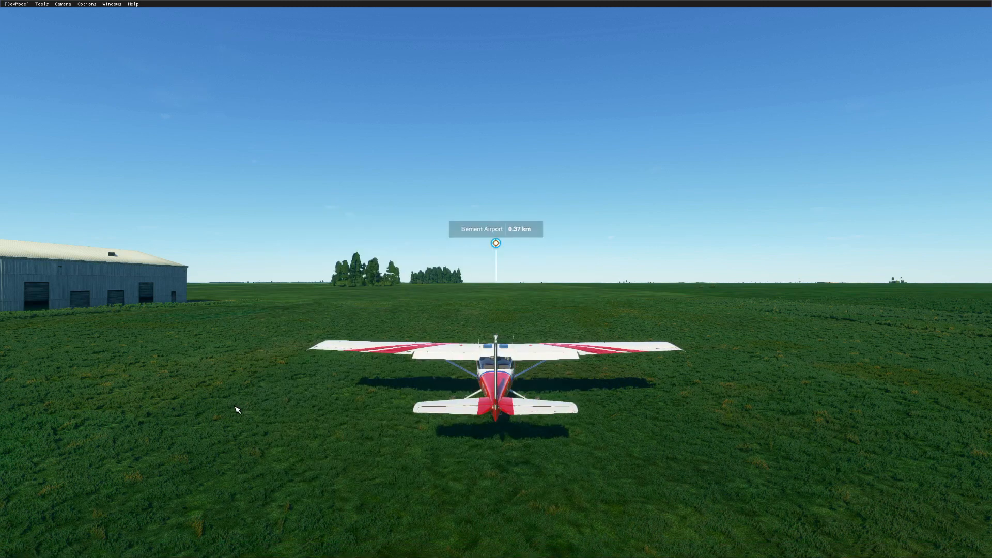
# - Open SimpleAircraftProject.xml from the SimpleAircraft folder as the developer mode project
pyautogui.click(18, 4)
pyautogui.click(23, 21)
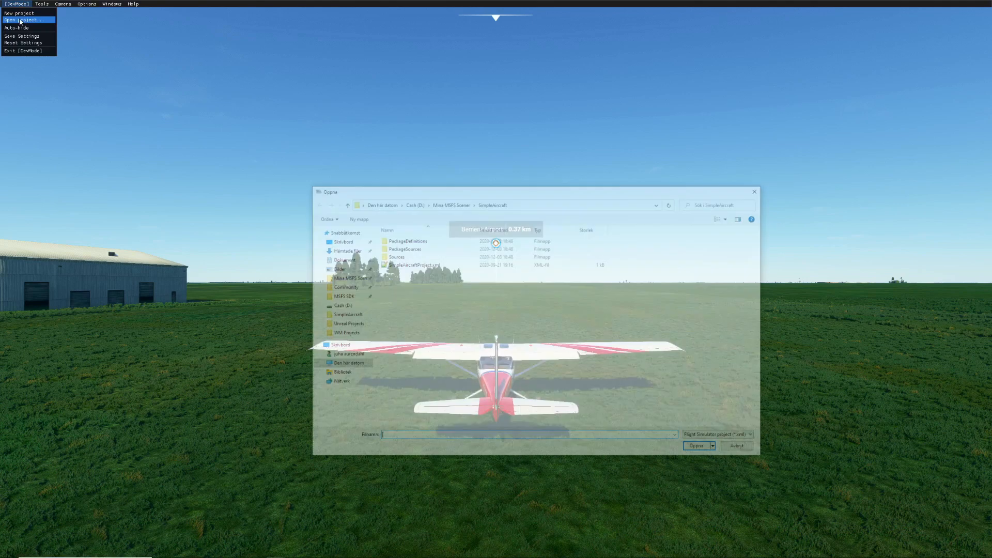
pyautogui.click(395, 265)
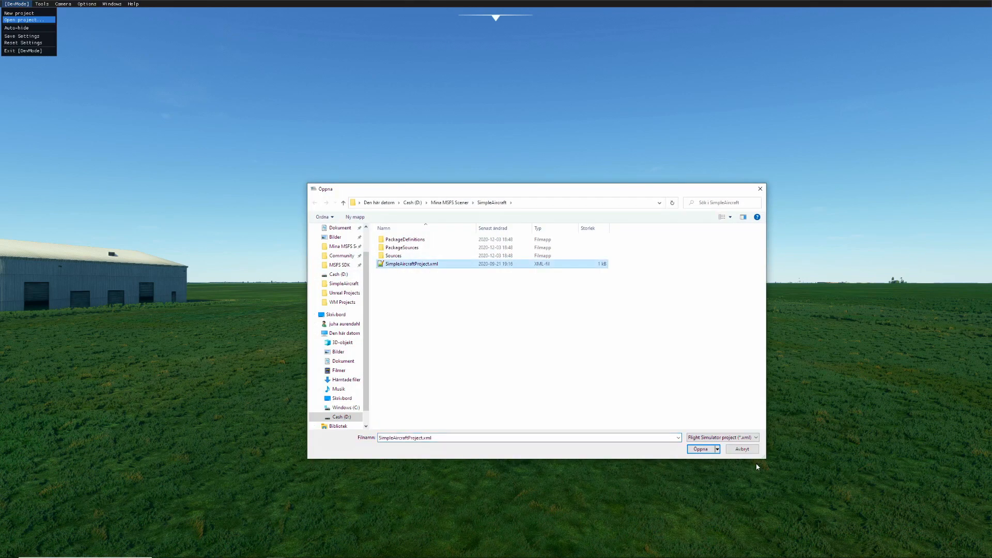
pyautogui.click(705, 449)
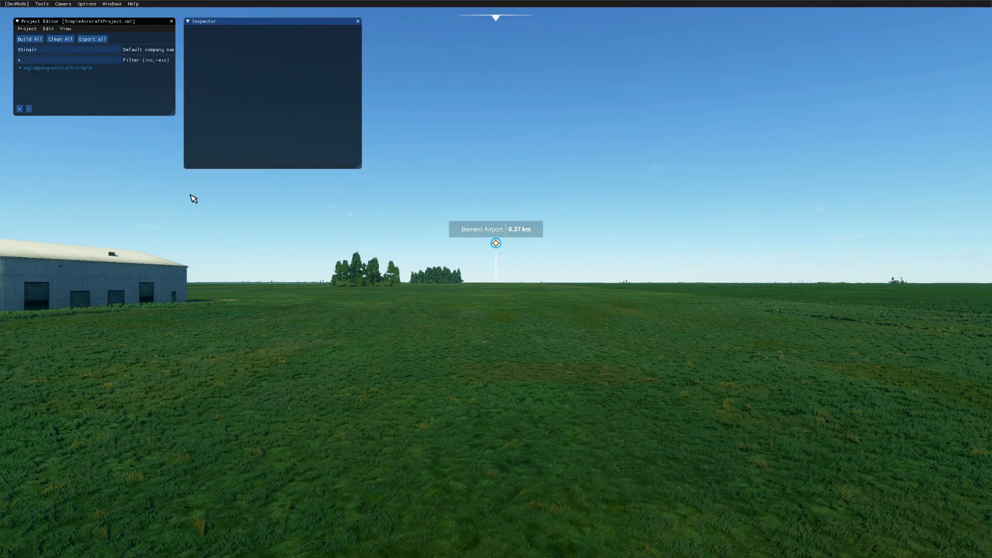
# - Expand the mycompany-aircraft-simple package, select MyCompany_Simple_Aircraft, and open the Aircraft Selector to look for the aircraft near its end
pyautogui.click(67, 68)
pyautogui.click(20, 69)
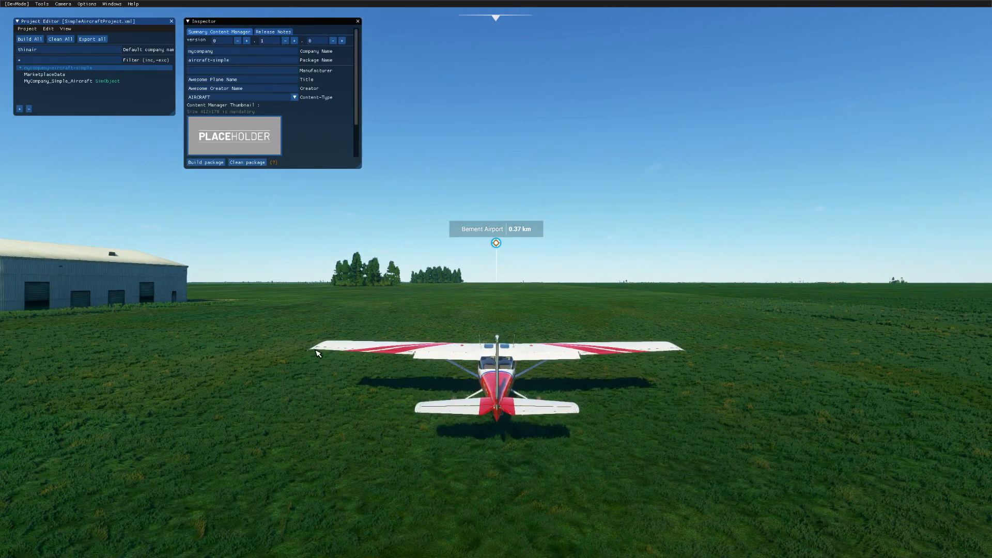
pyautogui.click(104, 82)
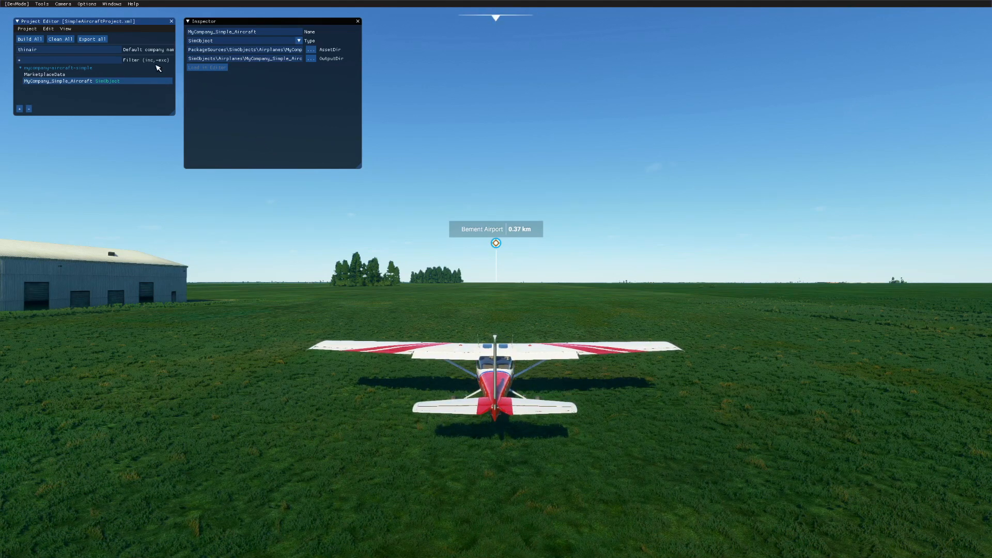
pyautogui.click(120, 4)
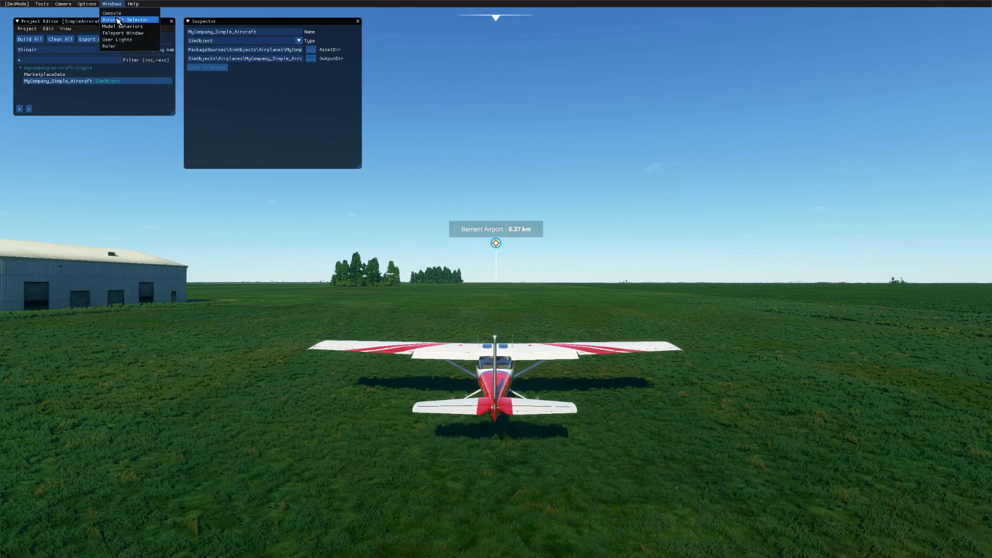
pyautogui.click(120, 19)
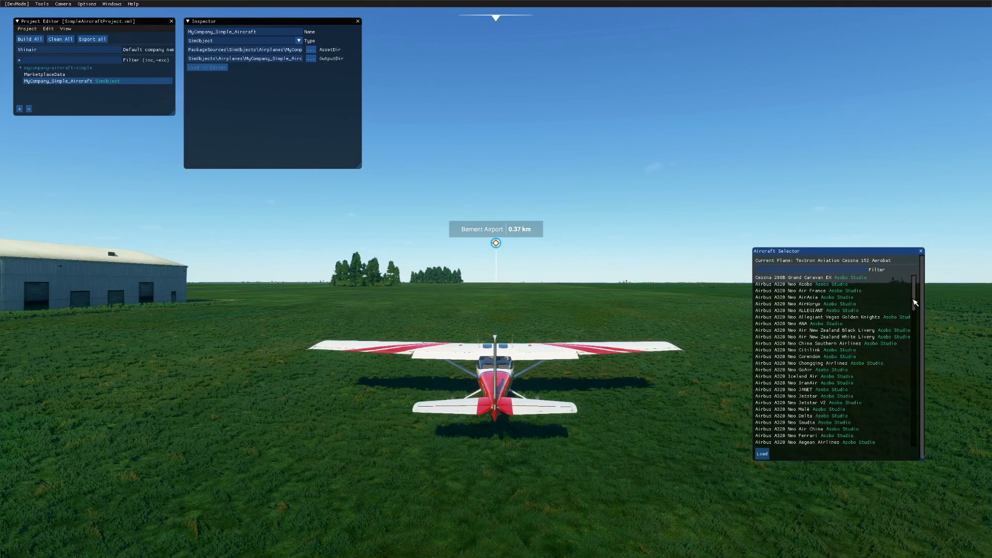
pyautogui.moveTo(913, 292); pyautogui.dragTo(928, 459)
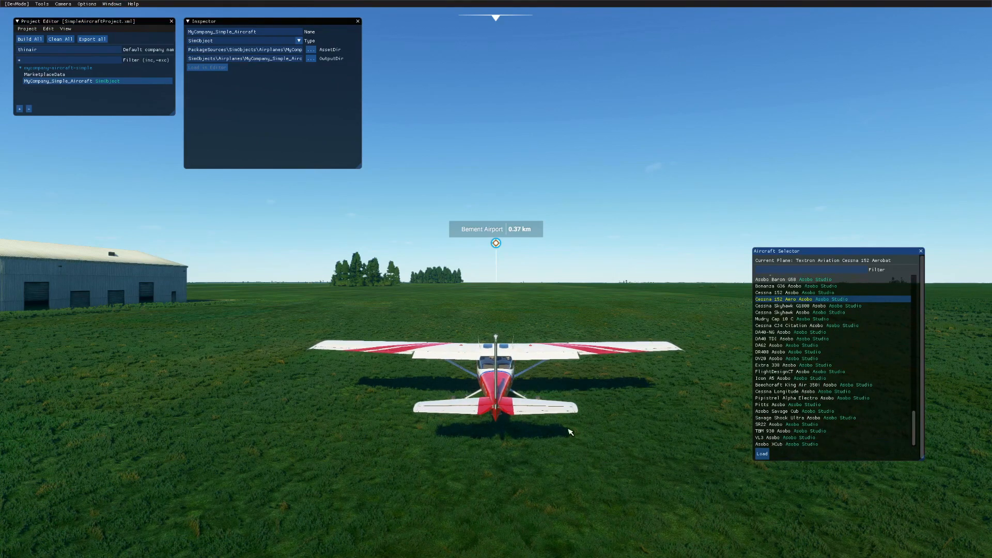
# - Build the mycompany-aircraft-simple package, then review the console output and check the end of the aircraft list
pyautogui.click(92, 68)
pyautogui.click(211, 163)
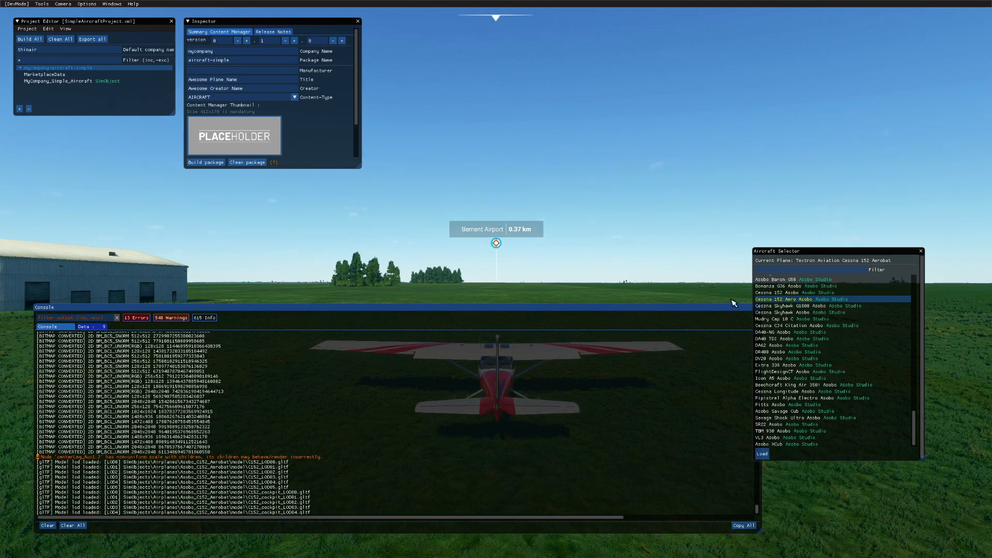
pyautogui.moveTo(824, 251); pyautogui.dragTo(854, 266)
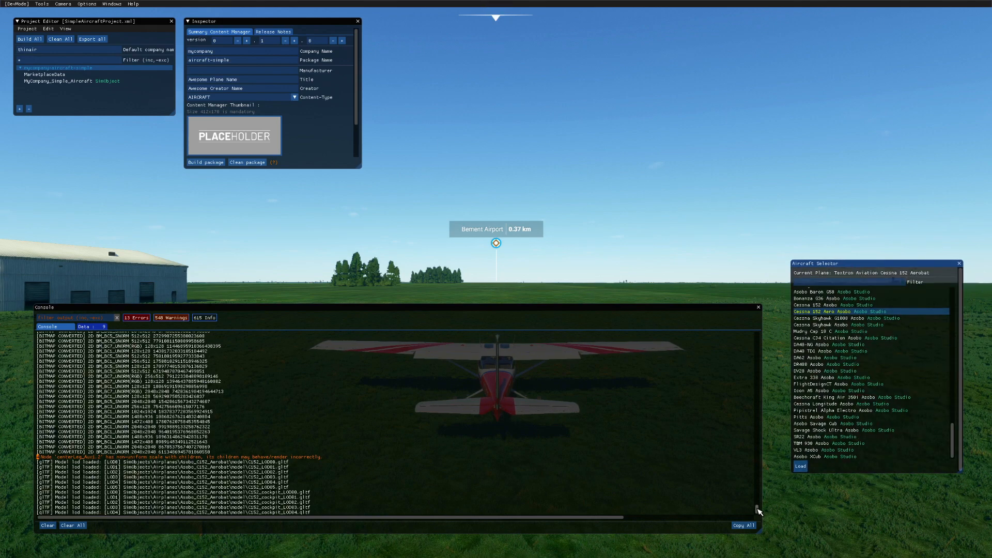
pyautogui.moveTo(757, 510); pyautogui.dragTo(749, 365)
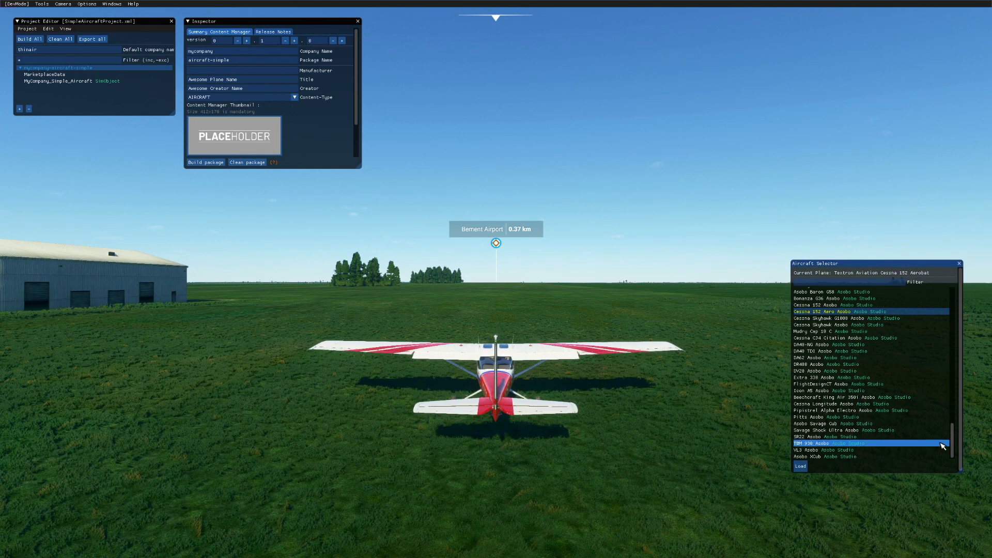
pyautogui.moveTo(951, 438)
pyautogui.mouseDown()
pyautogui.moveTo(952, 448)
pyautogui.moveTo(953, 301)
pyautogui.moveTo(963, 449)
pyautogui.mouseUp()
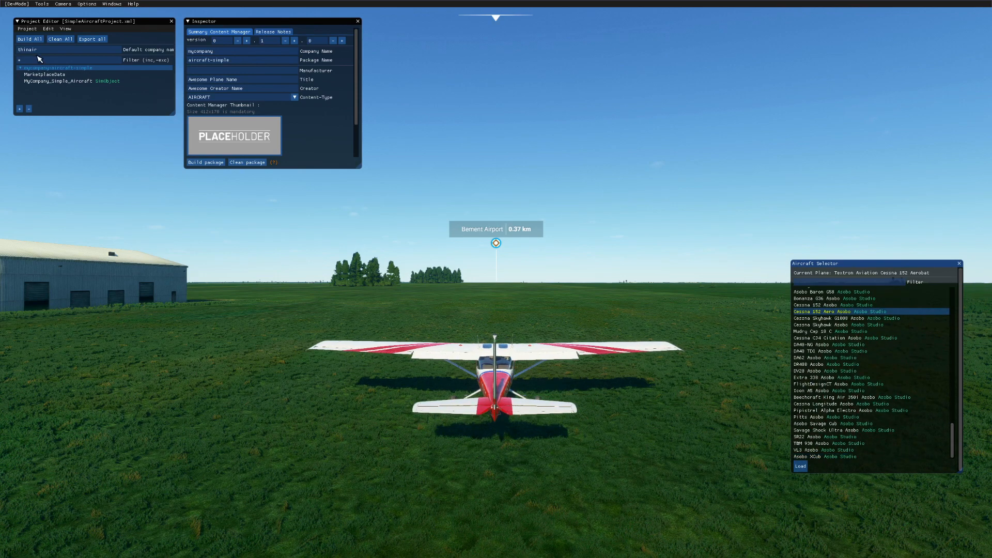
# - Close the current project and reopen SimpleAircraftProject.xml in the Project Editor
pyautogui.click(34, 30)
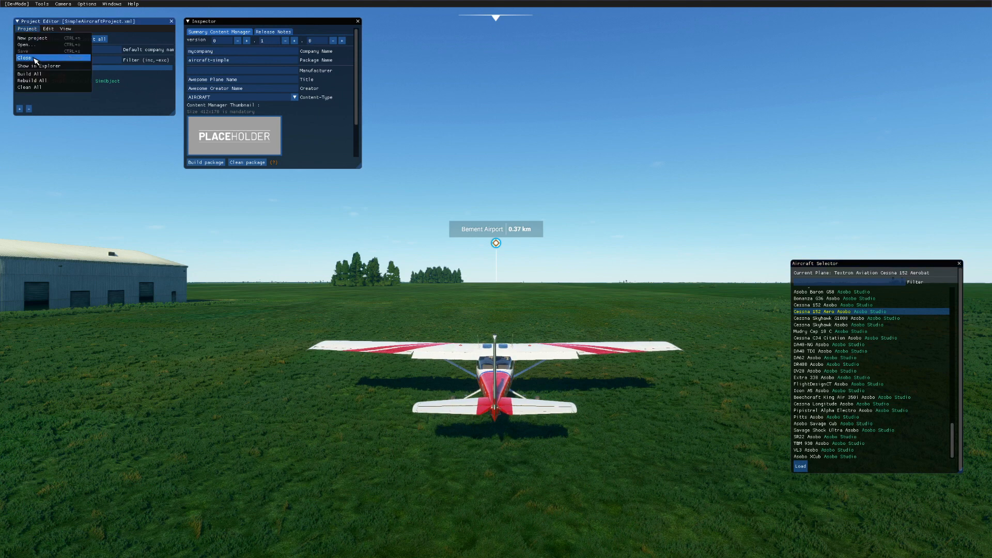
pyautogui.click(36, 61)
pyautogui.click(32, 30)
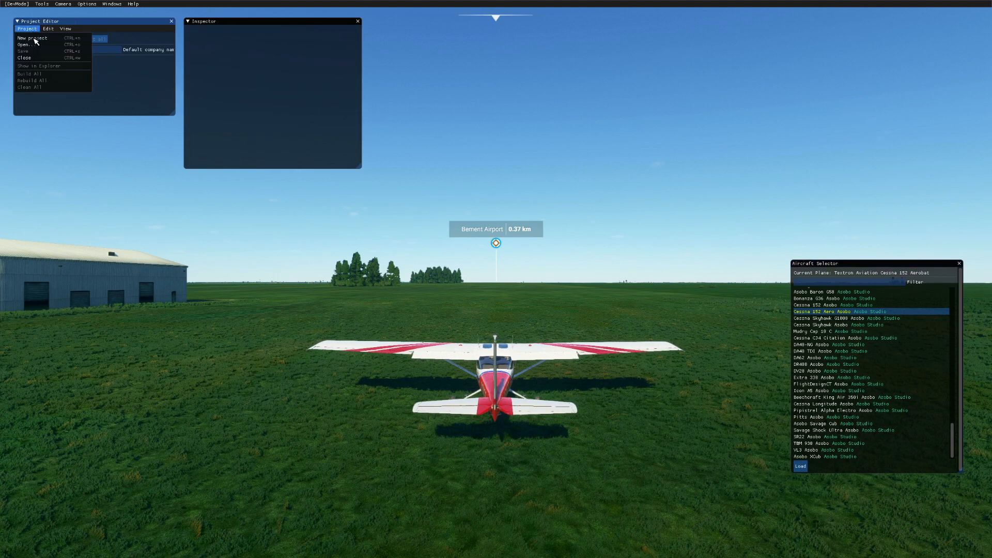
pyautogui.click(32, 45)
pyautogui.click(408, 281)
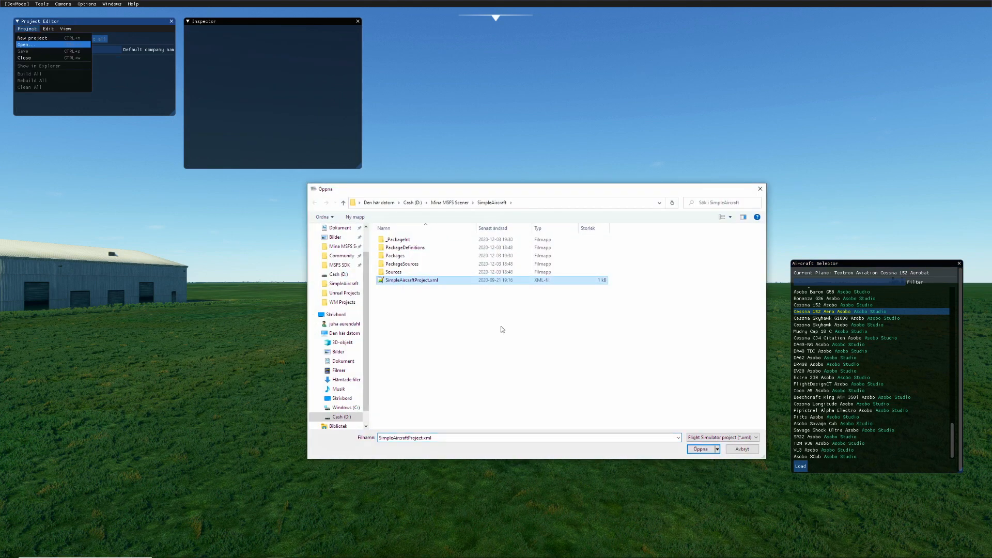
pyautogui.click(700, 451)
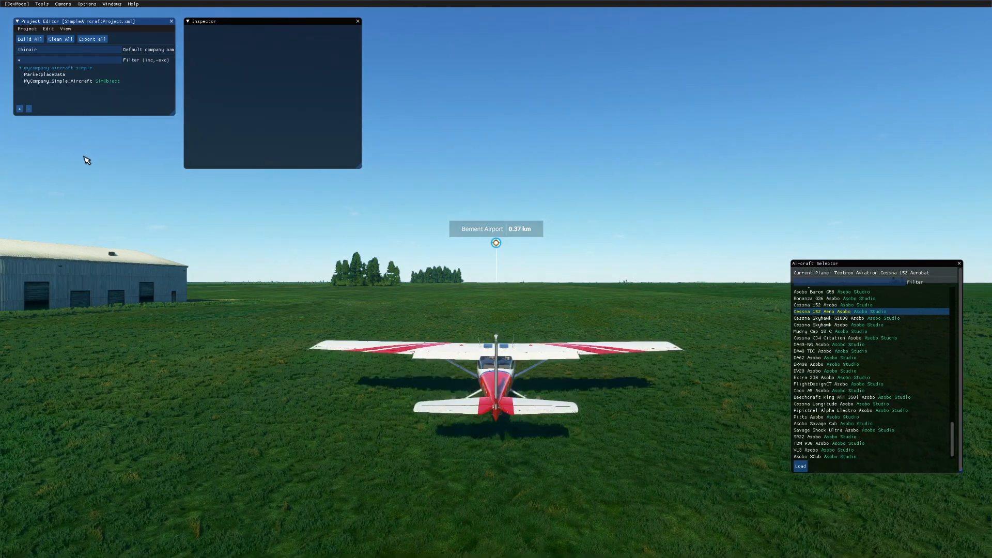
# - Select MyCompany_Simple_Aircraft in the project, load Simple Aircraft MyCompany 02 as the current plane, and close the Aircraft Selector
pyautogui.click(50, 82)
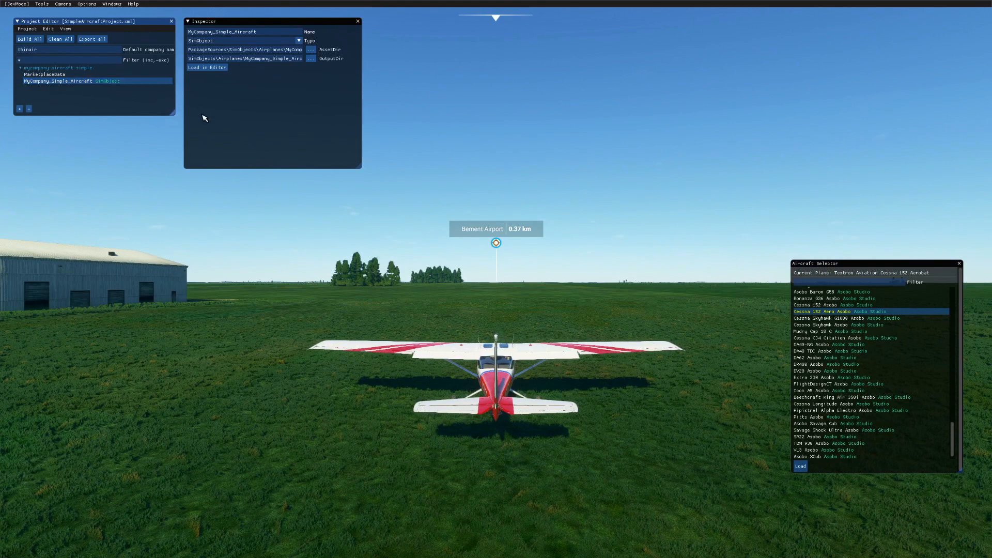
pyautogui.scroll(-1, 960, 451)
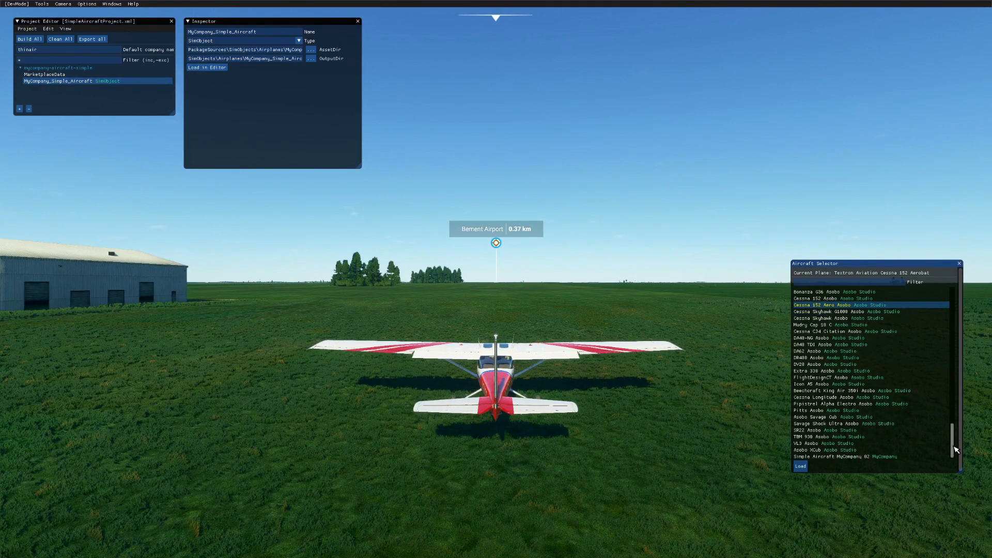
pyautogui.click(875, 457)
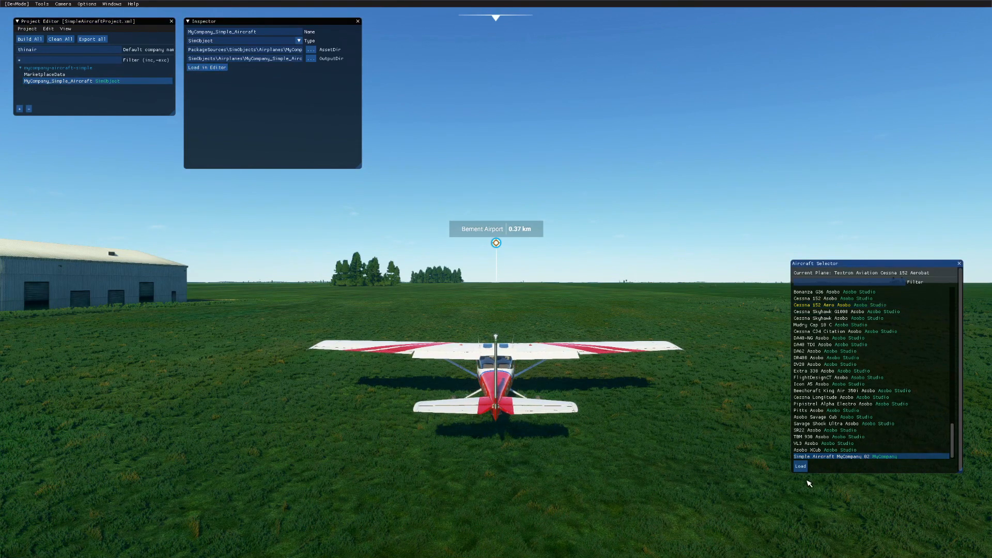
pyautogui.click(802, 467)
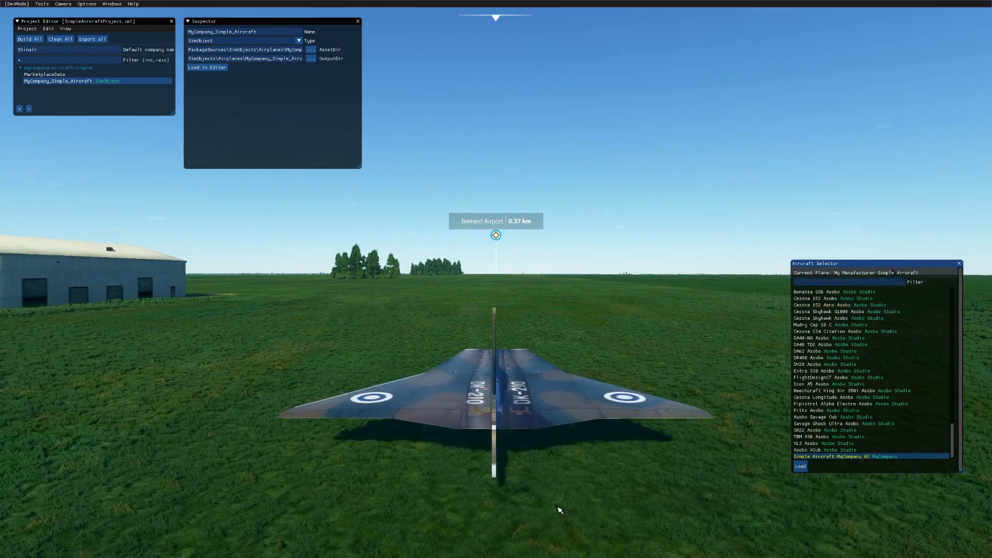
pyautogui.click(959, 264)
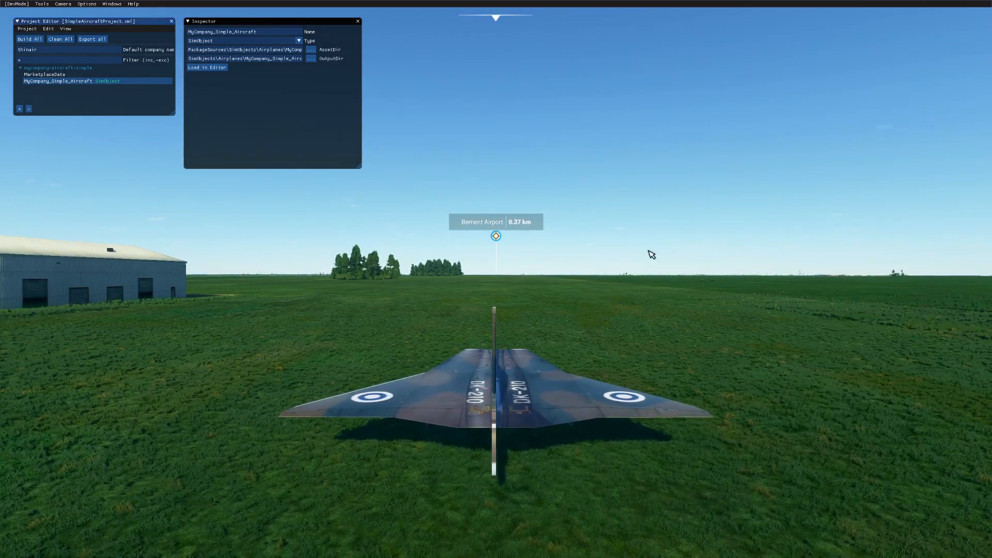
# - Load MyCompany_Simple_Aircraft in the Aircraft Editor and show its general engine settings
pyautogui.click(207, 68)
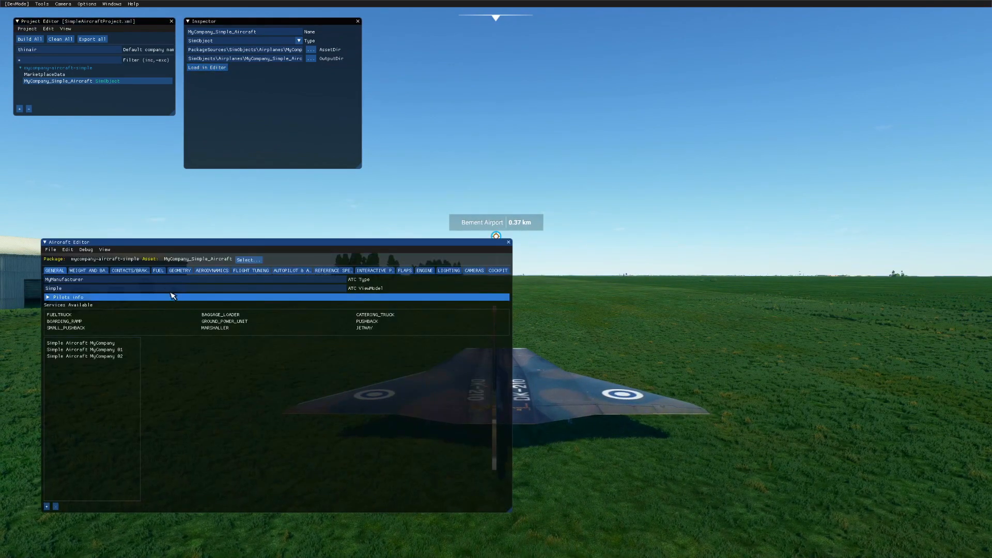
pyautogui.click(424, 271)
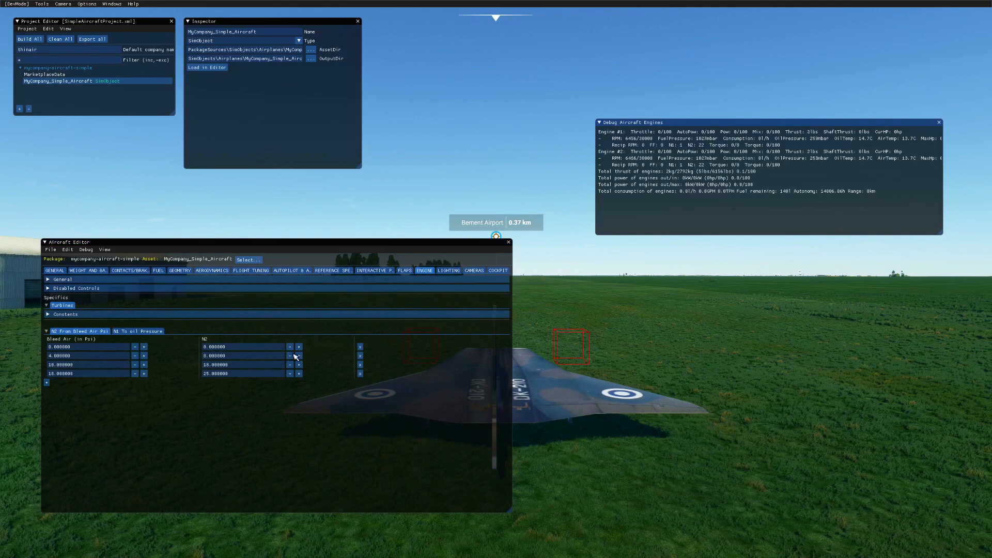
pyautogui.click(50, 280)
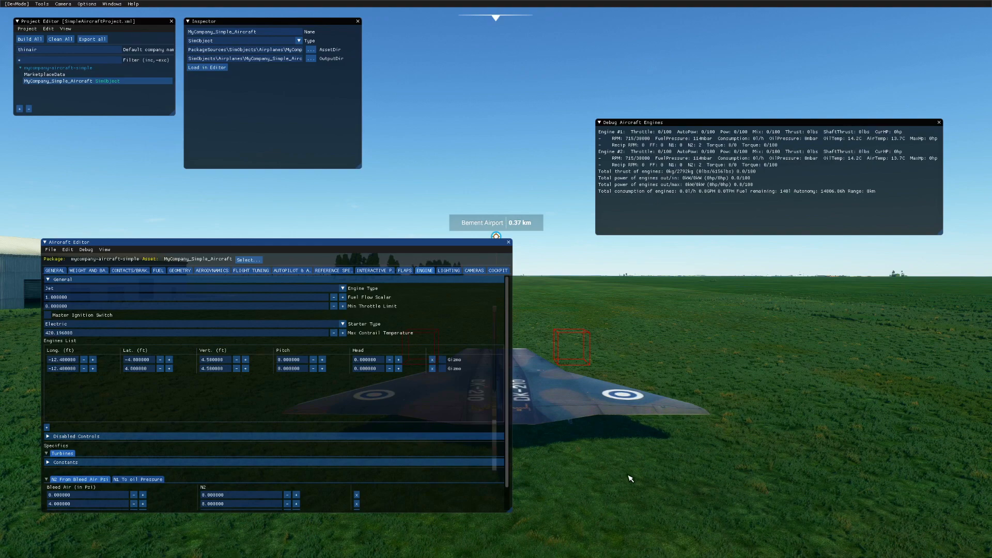
# - Remove the second engine, at 4.5 ft lateral, from the aircraft's engines list
pyautogui.click(698, 462)
pyautogui.moveTo(722, 449); pyautogui.dragTo(747, 448, button='right')
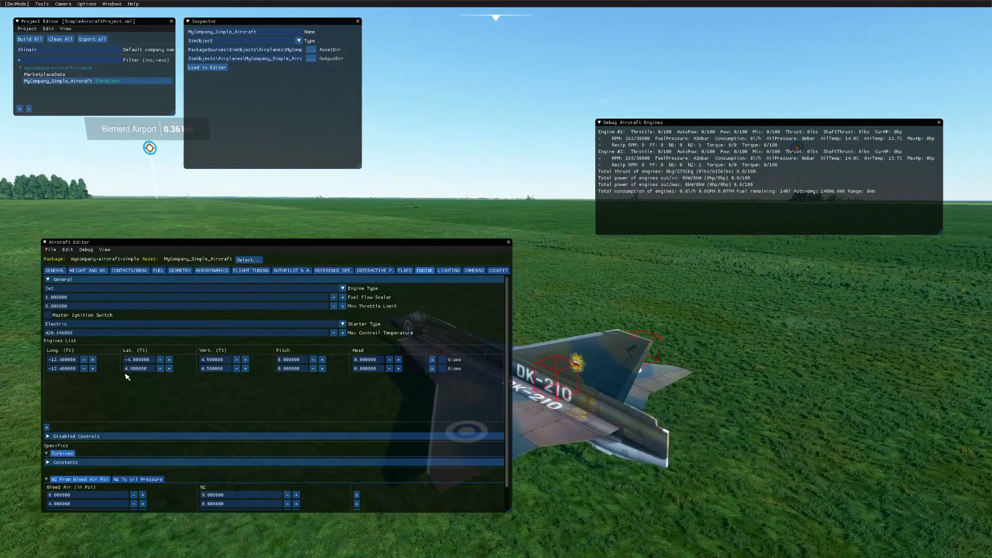
pyautogui.click(432, 369)
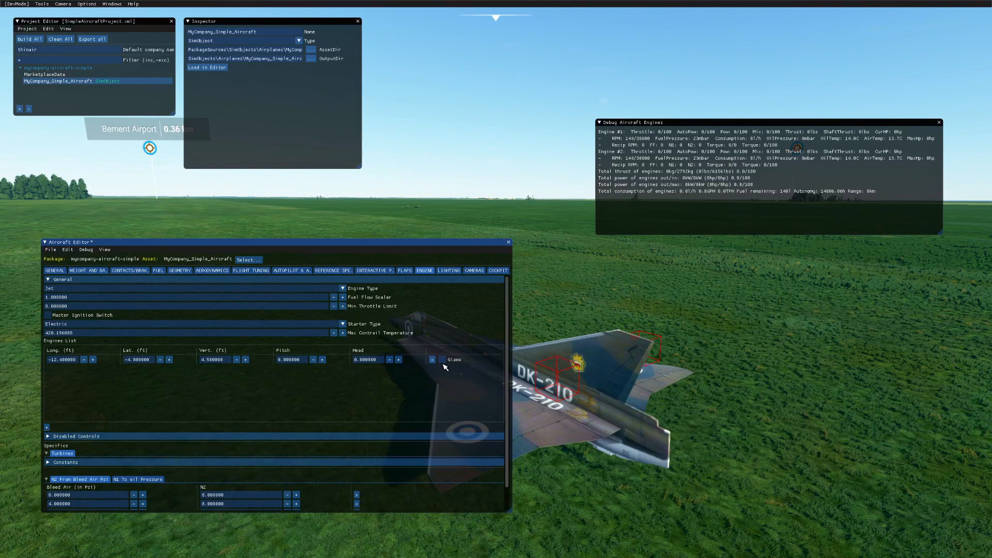
# - Show the remaining engine's gizmo and move the engine toward the fuselage, to about 0.75 ft lateral and -0.62 ft vertical
pyautogui.click(442, 360)
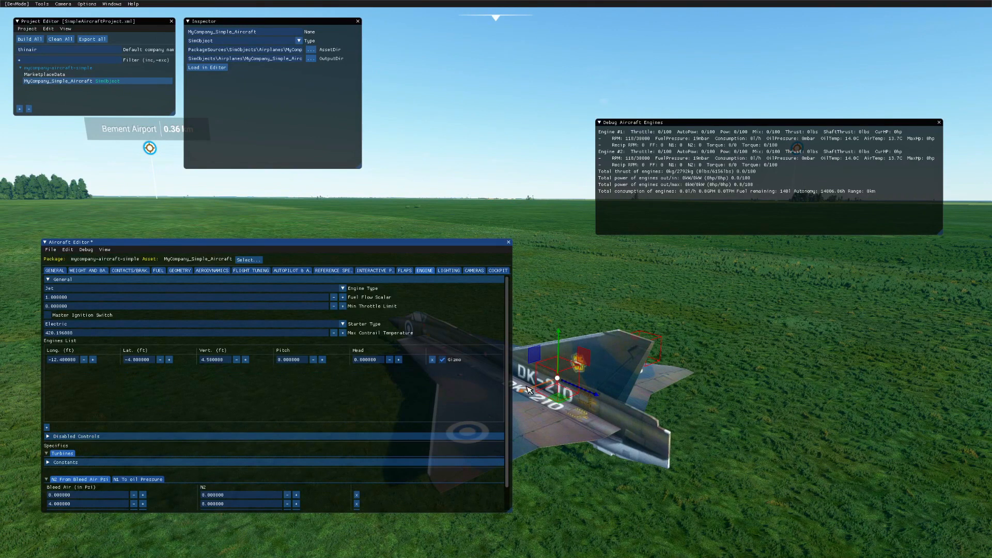
pyautogui.moveTo(533, 390); pyautogui.dragTo(586, 373)
pyautogui.moveTo(643, 370); pyautogui.dragTo(864, 440, button='right')
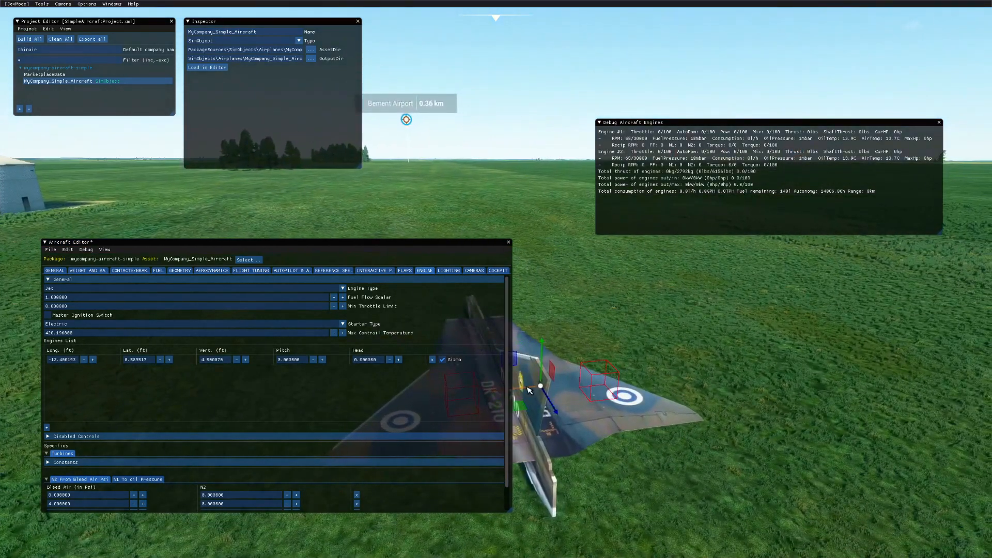
pyautogui.moveTo(527, 386); pyautogui.dragTo(520, 387)
pyautogui.moveTo(543, 345)
pyautogui.mouseDown()
pyautogui.moveTo(519, 456)
pyautogui.moveTo(529, 455)
pyautogui.mouseUp()
pyautogui.moveTo(573, 457); pyautogui.dragTo(578, 418, button='right')
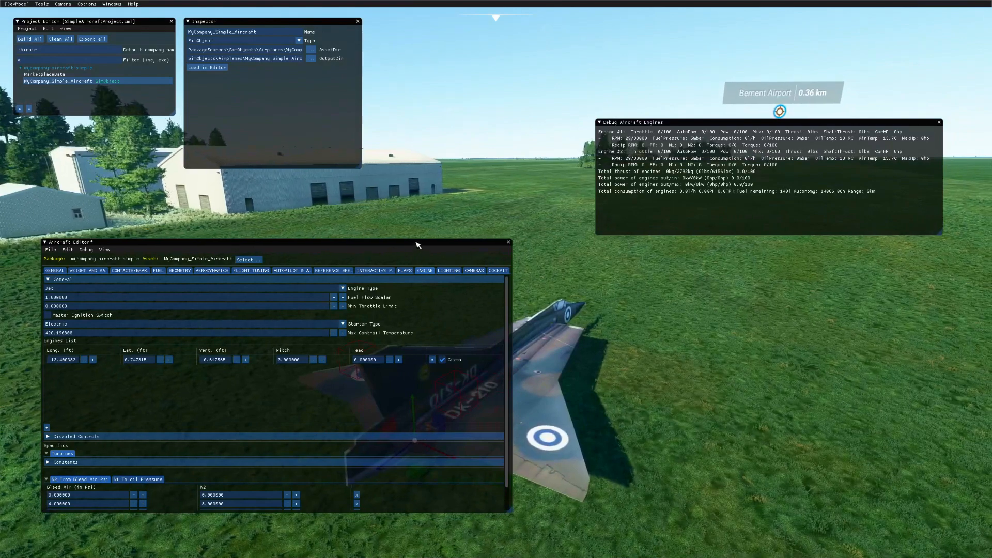
# - Move the engine back to the tail at about -15.74 ft longitudinal and centre it at about -0.13 ft lateral
pyautogui.moveTo(419, 245); pyautogui.dragTo(330, 162)
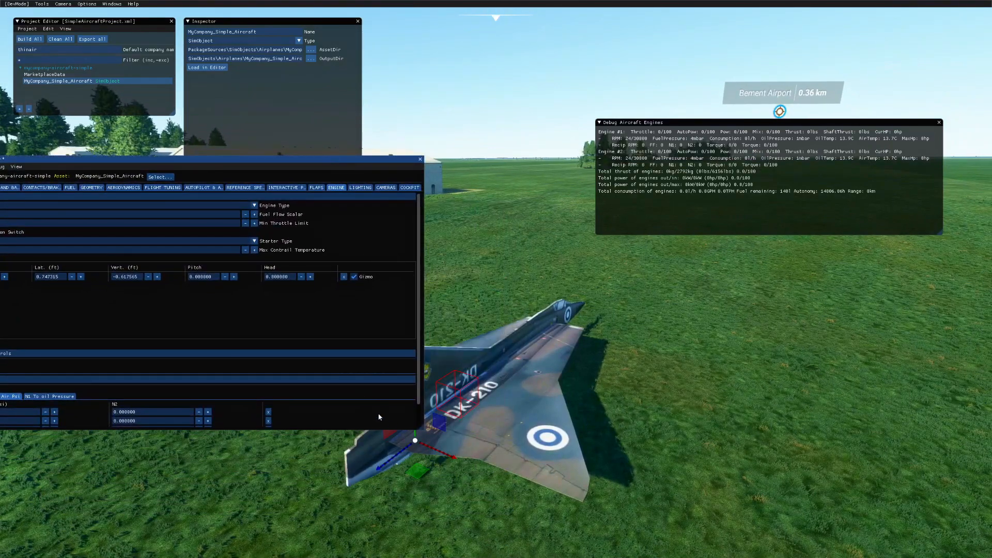
pyautogui.moveTo(383, 456); pyautogui.dragTo(351, 482)
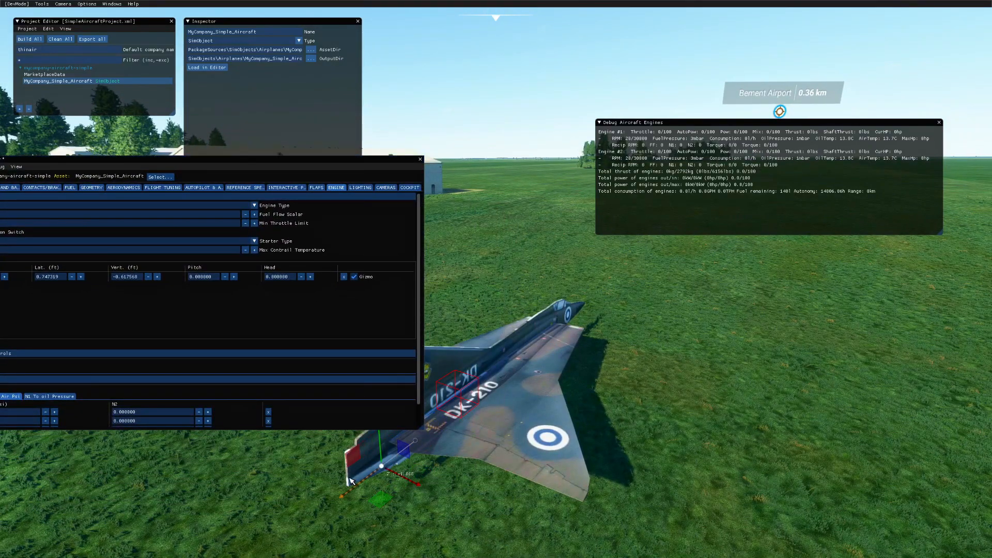
pyautogui.moveTo(417, 485); pyautogui.dragTo(415, 483)
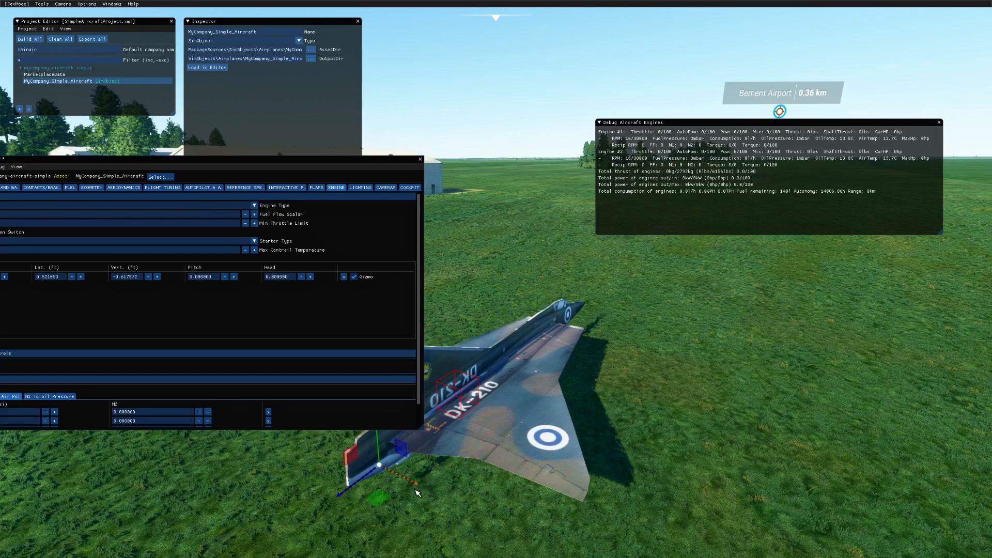
pyautogui.moveTo(417, 493); pyautogui.dragTo(447, 506, button='right')
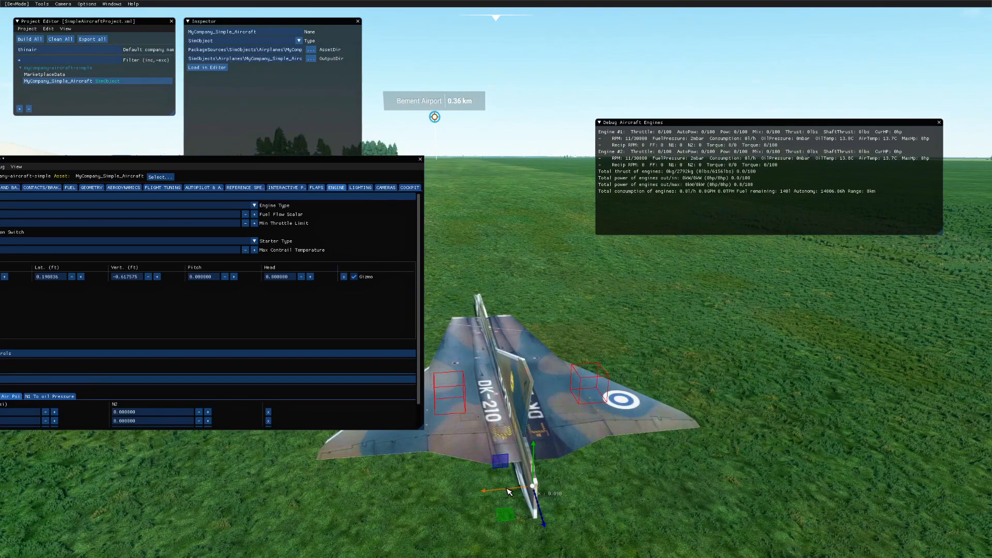
pyautogui.moveTo(509, 491); pyautogui.dragTo(509, 492)
pyautogui.moveTo(509, 491); pyautogui.dragTo(472, 477, button='right')
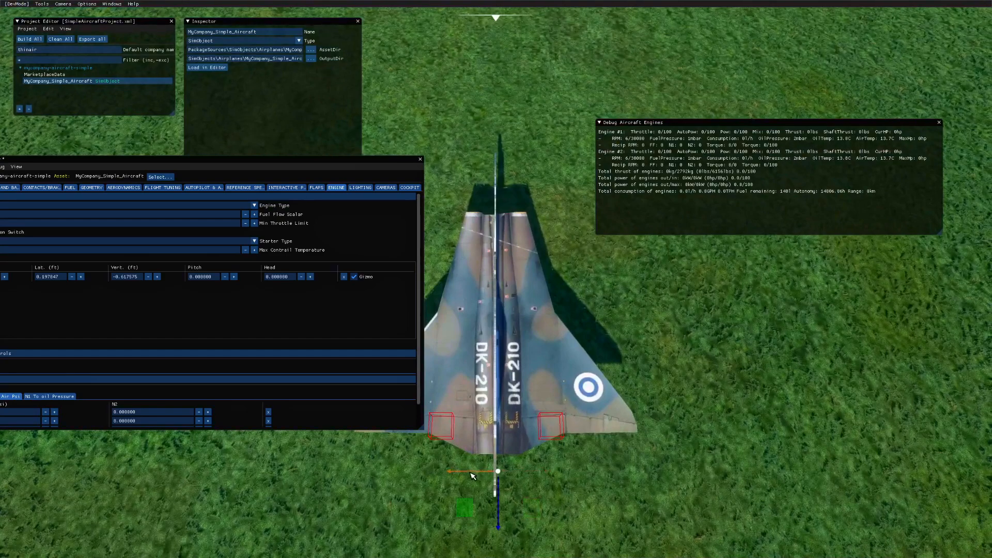
pyautogui.moveTo(471, 475); pyautogui.dragTo(467, 475)
pyautogui.moveTo(542, 516); pyautogui.dragTo(534, 461, button='right')
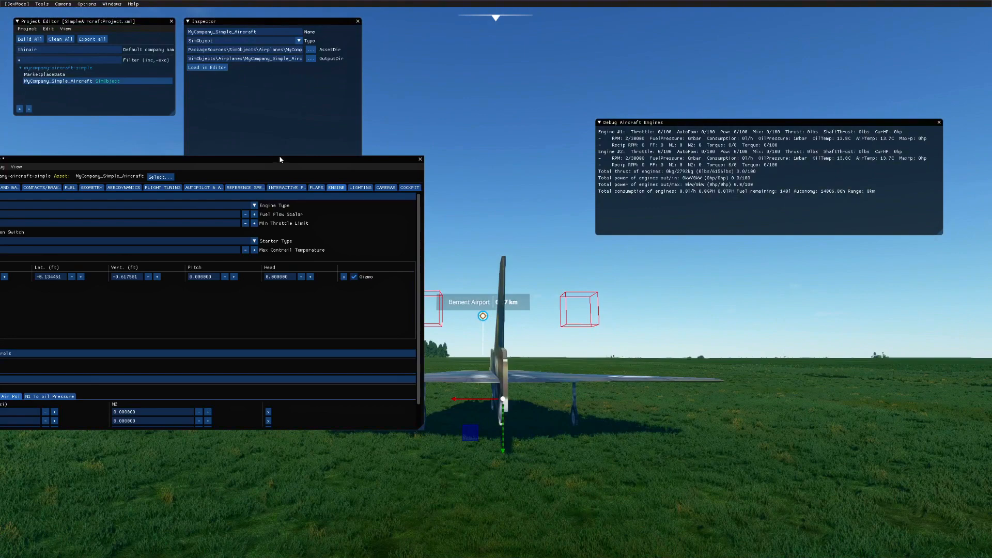
# - Bring the whole Aircraft Editor into view, and save and resync the aircraft
pyautogui.moveTo(275, 142); pyautogui.dragTo(375, 141)
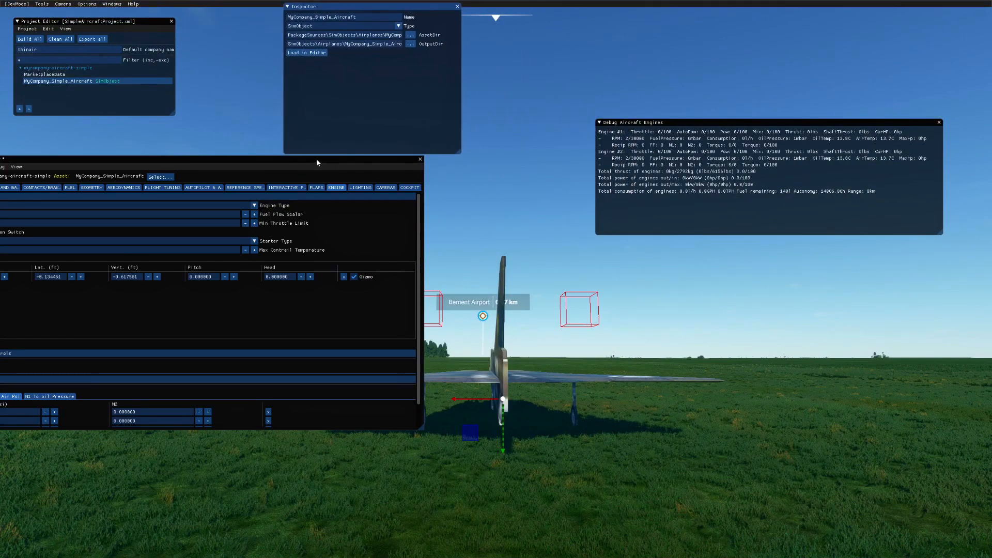
pyautogui.moveTo(318, 163); pyautogui.dragTo(523, 240)
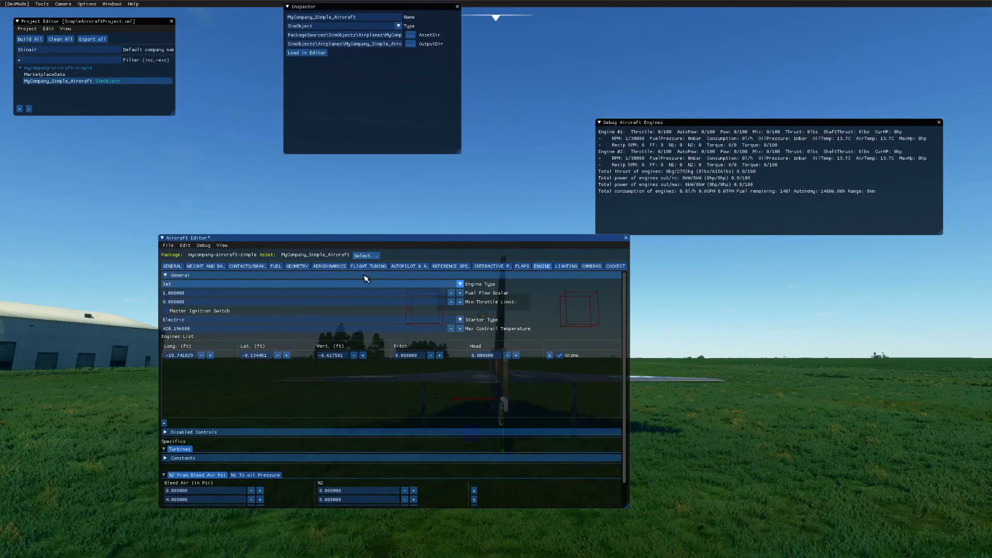
pyautogui.click(170, 246)
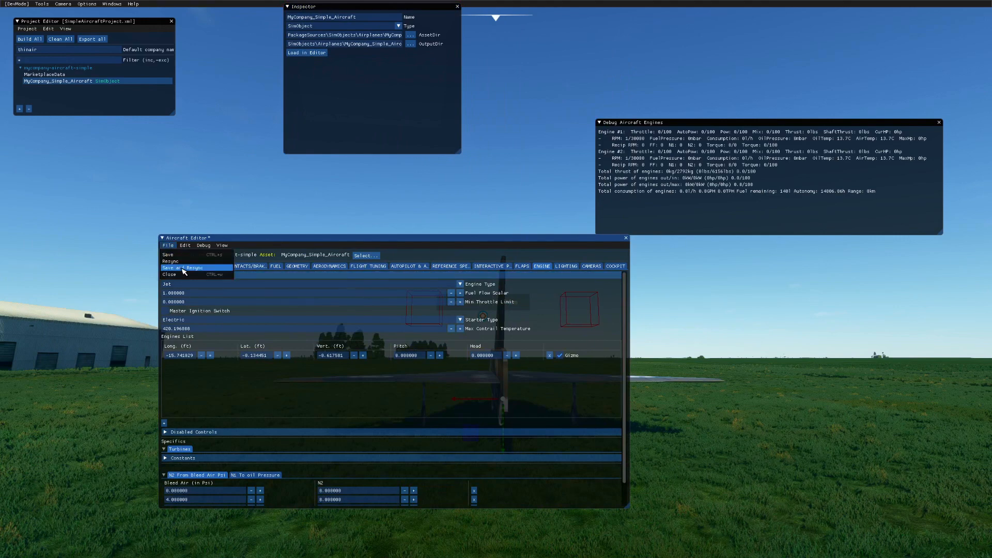
pyautogui.click(216, 267)
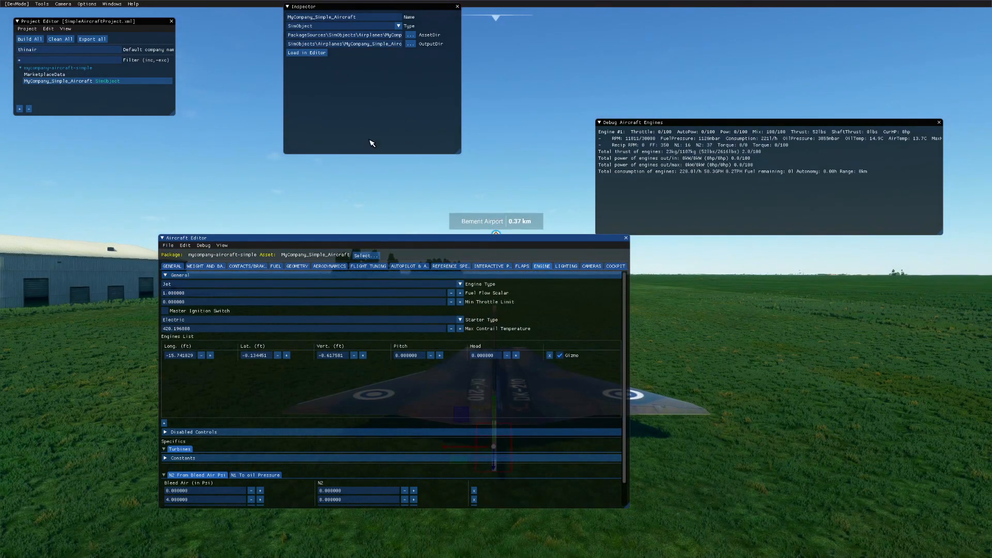
# - Inspect the relocated engine at the aircraft's tail and check the cockpit view before returning to the external view
pyautogui.moveTo(481, 242); pyautogui.dragTo(379, 231)
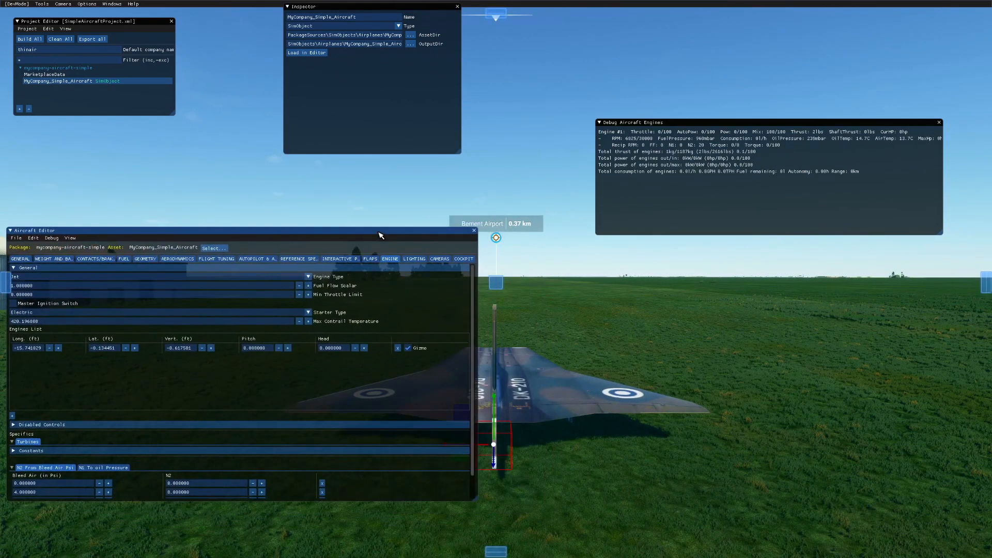
pyautogui.click(608, 467)
pyautogui.moveTo(638, 459)
pyautogui.mouseDown(button='right')
pyautogui.moveTo(711, 458)
pyautogui.moveTo(671, 457)
pyautogui.moveTo(625, 482)
pyautogui.moveTo(599, 483)
pyautogui.moveTo(651, 473)
pyautogui.mouseUp(button='right')
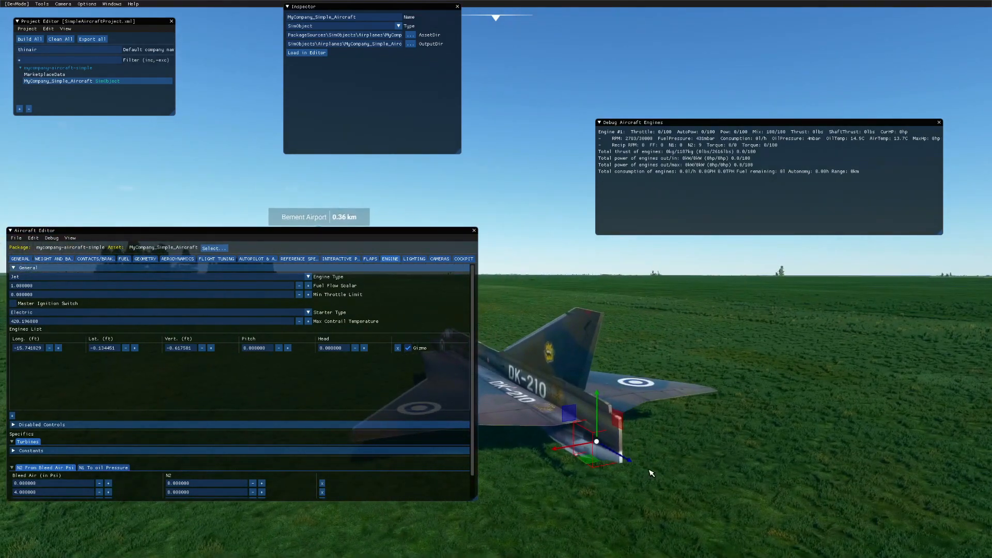
pyautogui.press('End')
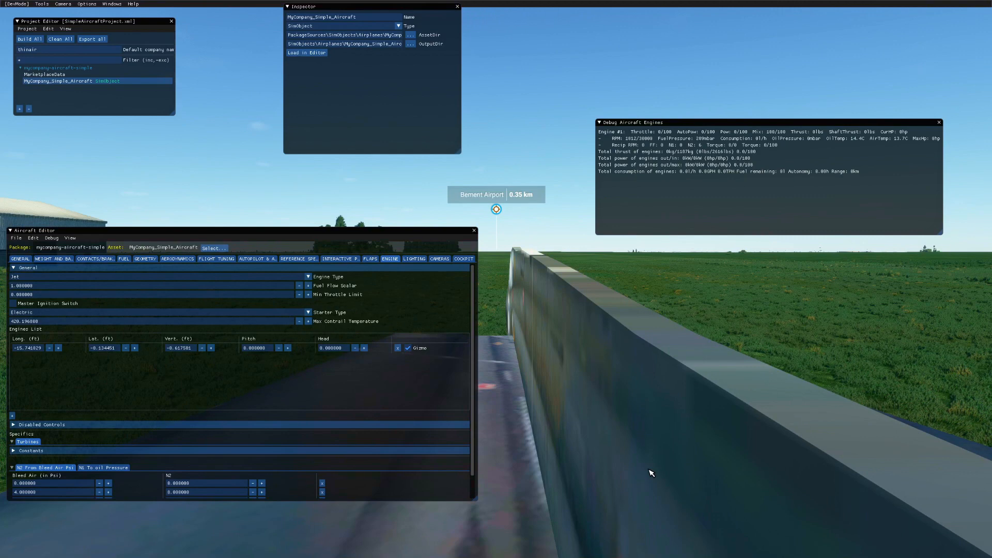
pyautogui.press('End')
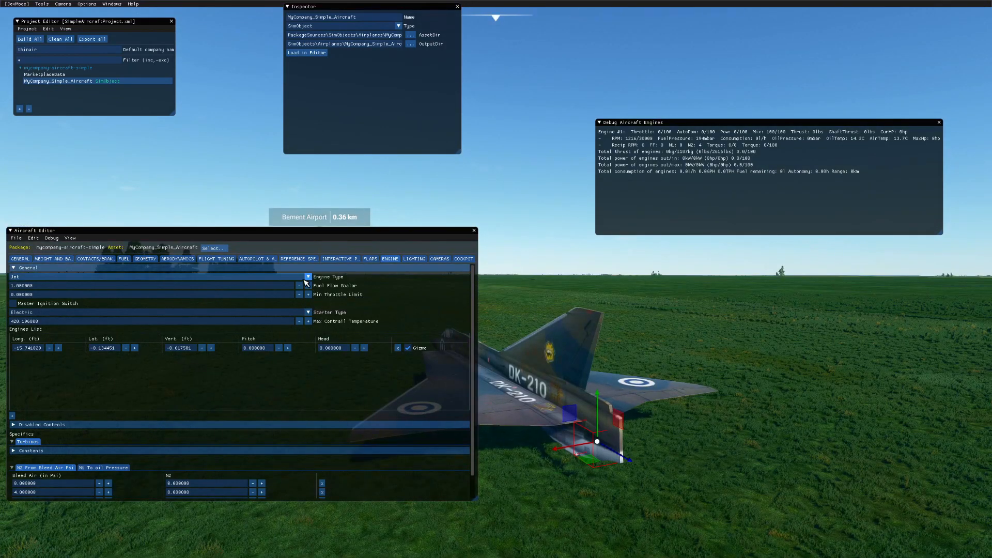
# - Show the Pilot camera's initial position, rotation and zoom settings, keeping the aircraft's rear in view
pyautogui.click(440, 258)
pyautogui.click(29, 271)
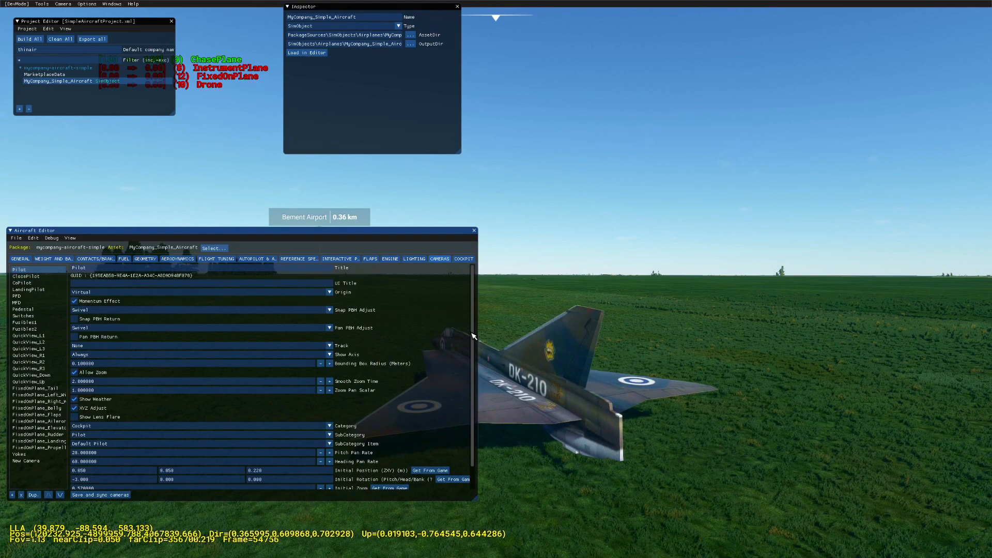
pyautogui.moveTo(472, 331); pyautogui.dragTo(471, 355)
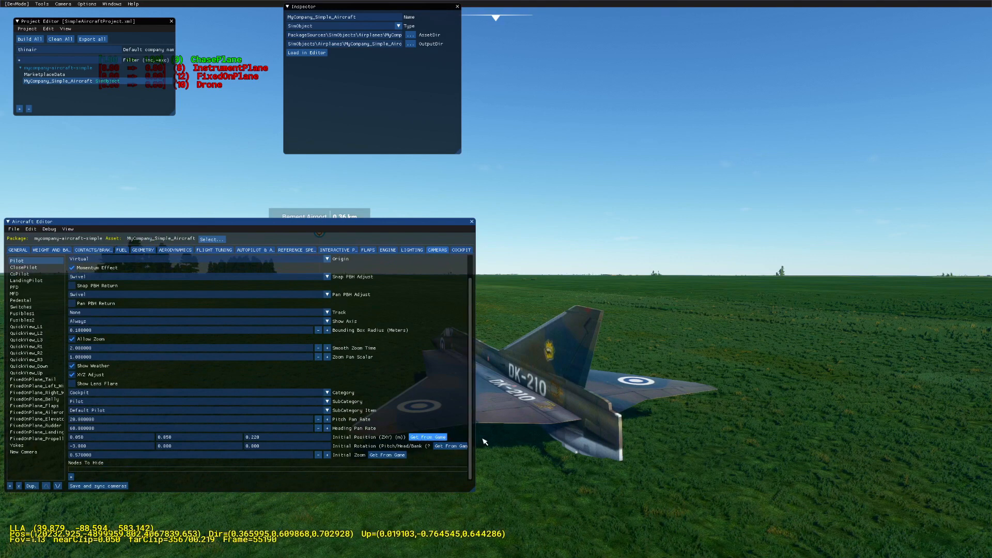
pyautogui.click(558, 476)
pyautogui.moveTo(598, 463); pyautogui.dragTo(620, 269, button='right')
pyautogui.scroll(2, 620, 259)
pyautogui.moveTo(606, 480); pyautogui.dragTo(604, 463, button='right')
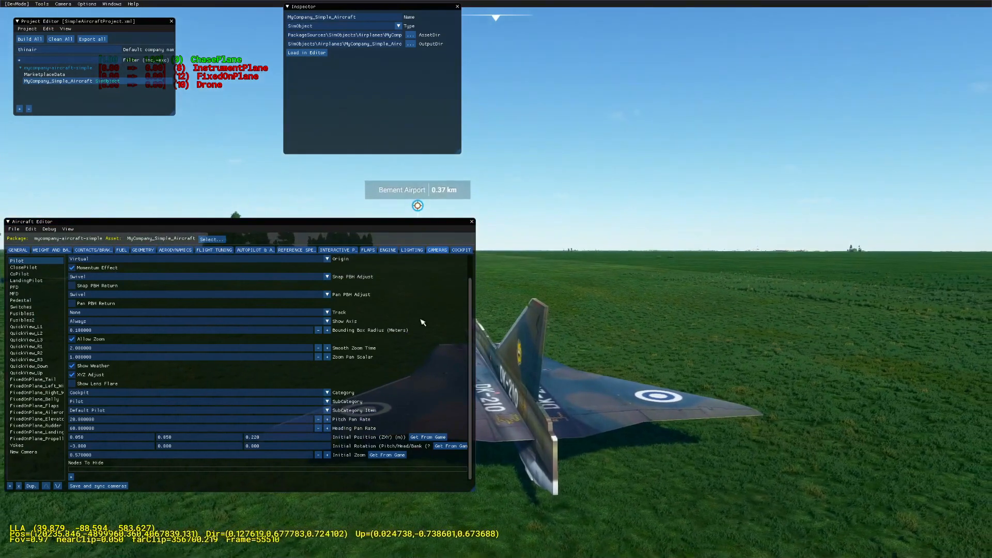
# - Fly the developer camera beside the cockpit and capture the Pilot camera's initial position from the game as 3.540, -0.200, 0.124
pyautogui.click(42, 4)
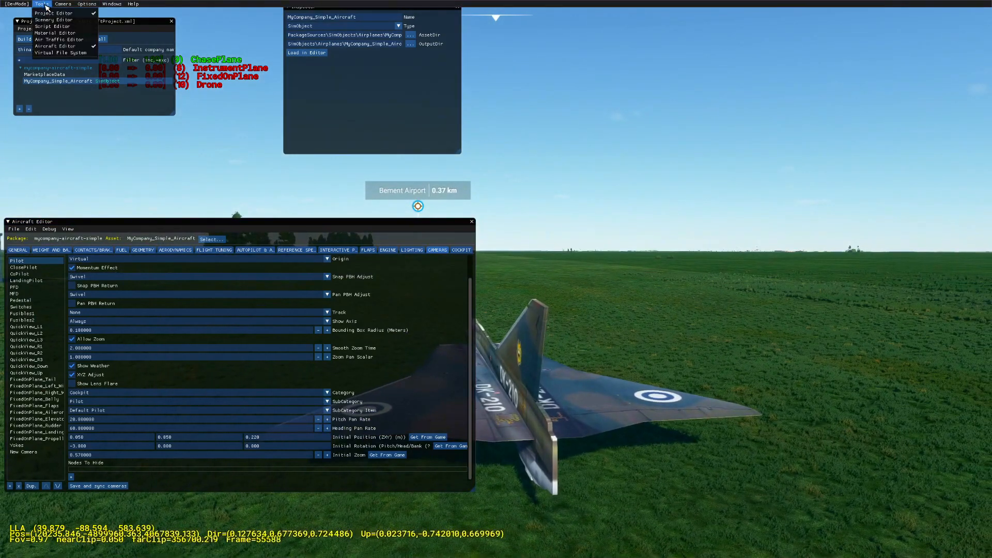
pyautogui.click(69, 14)
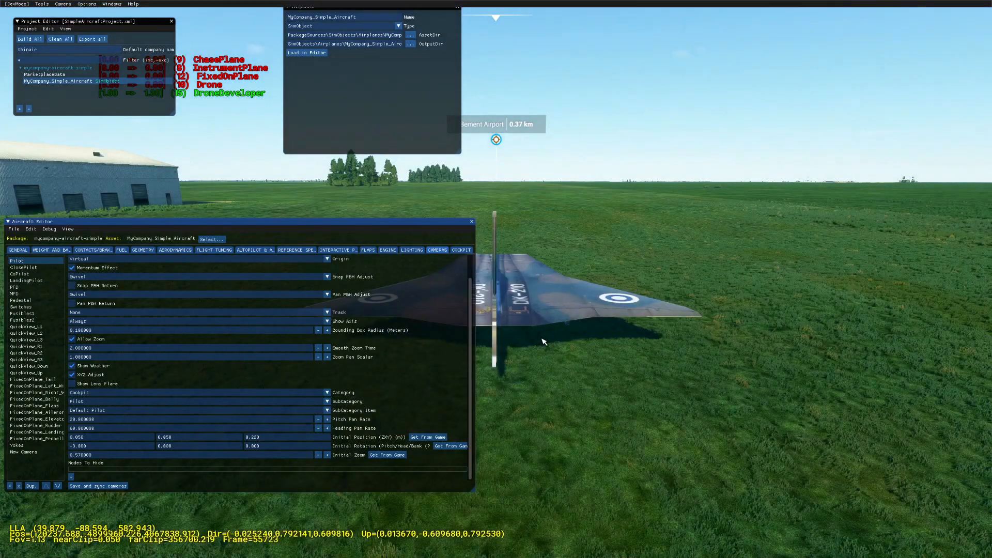
pyautogui.press('w')
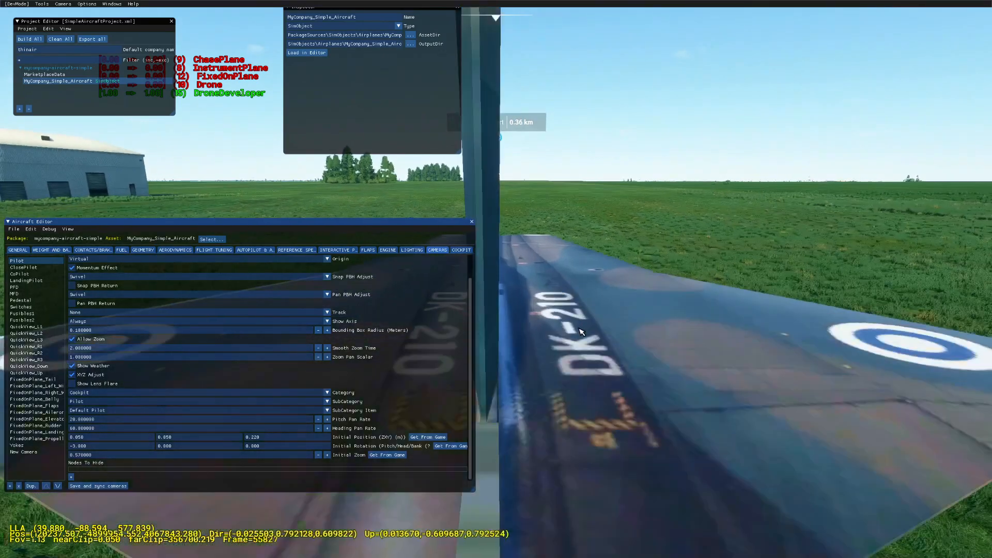
pyautogui.press('d')
pyautogui.moveTo(579, 339); pyautogui.dragTo(550, 340, button='right')
pyautogui.press('a')
pyautogui.press('w')
pyautogui.press('w')
pyautogui.press('s')
pyautogui.press('d')
pyautogui.press('r')
pyautogui.press('d')
pyautogui.press('a')
pyautogui.press('w')
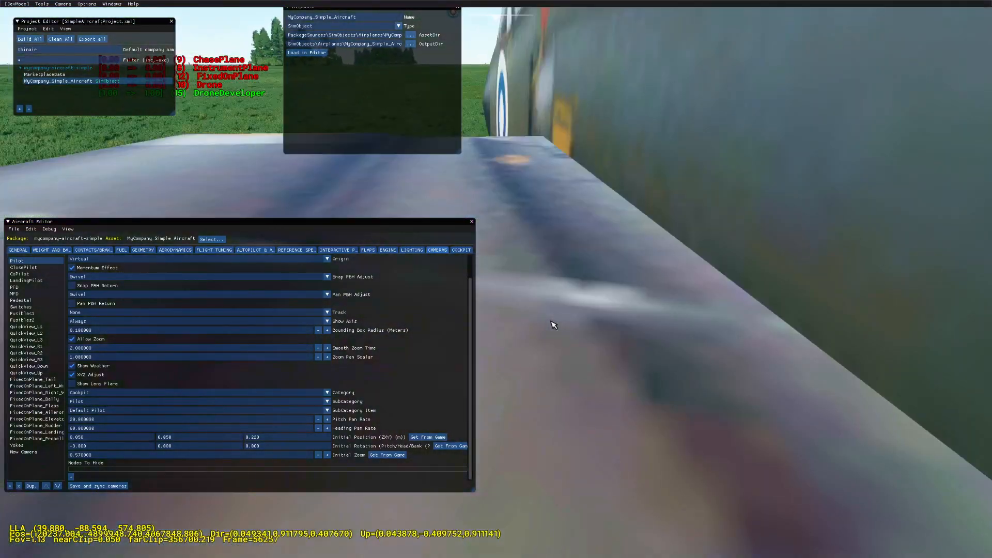
pyautogui.press('s')
pyautogui.press('w')
pyautogui.press('s')
pyautogui.press('w')
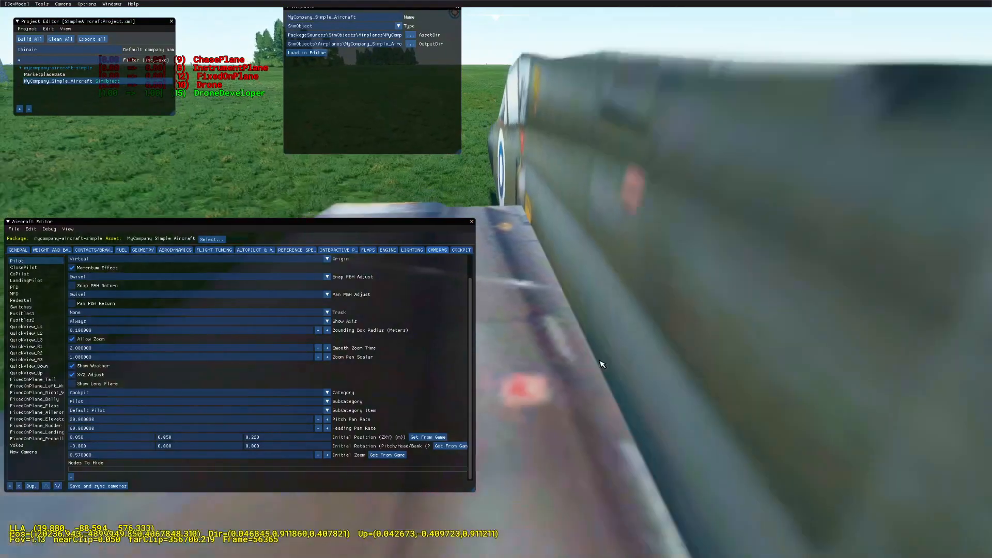
pyautogui.press('s')
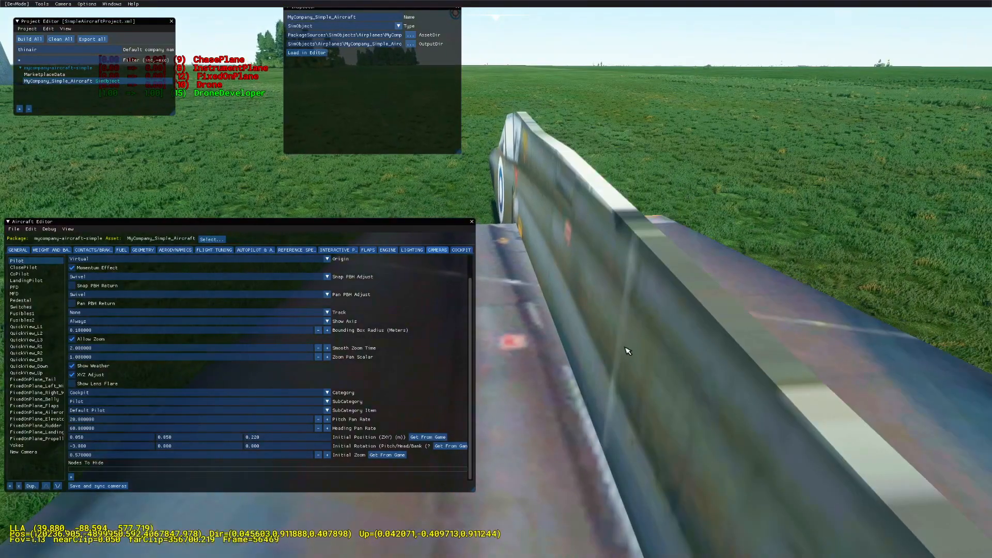
pyautogui.moveTo(628, 351); pyautogui.dragTo(752, 385, button='right')
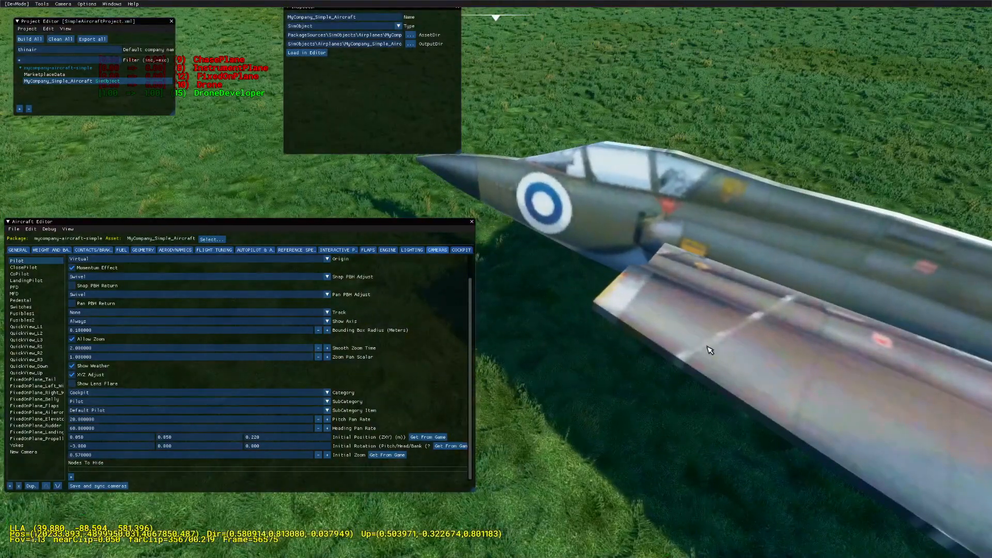
pyautogui.press('w')
pyautogui.press('w')
pyautogui.press('s')
pyautogui.press('w')
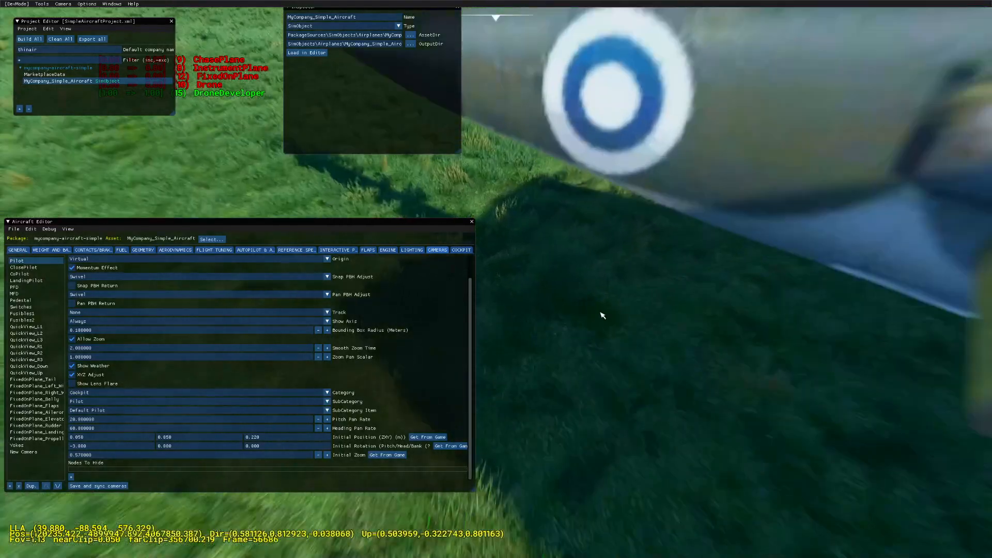
pyautogui.moveTo(632, 310); pyautogui.dragTo(528, 319, button='right')
pyautogui.press('s')
pyautogui.press('w')
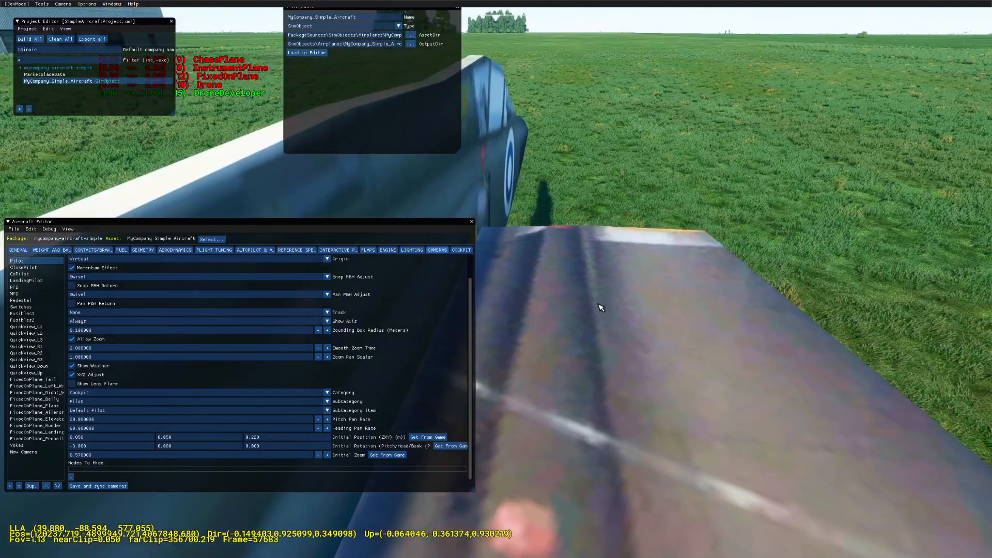
pyautogui.press('s')
pyautogui.press('w')
pyautogui.press('s')
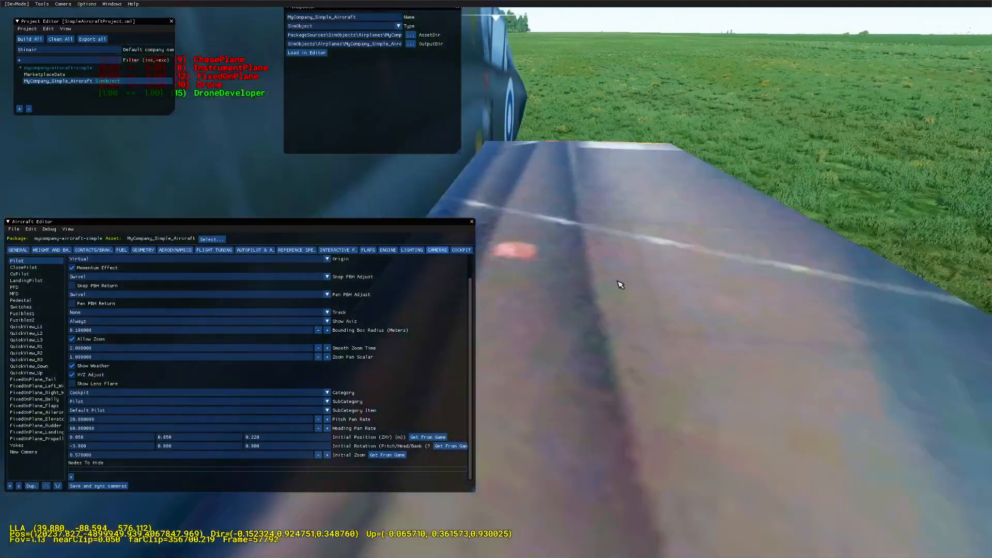
pyautogui.press('w')
pyautogui.press('w')
pyautogui.press('s')
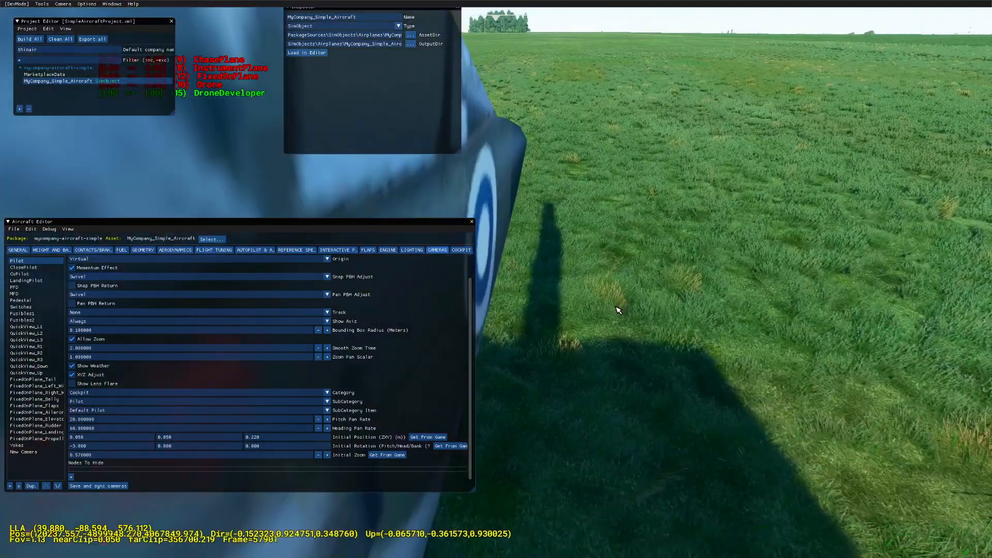
pyautogui.press('s')
pyautogui.press('a')
pyautogui.moveTo(622, 318); pyautogui.dragTo(642, 318, button='right')
pyautogui.press('a')
pyautogui.press('f')
pyautogui.press('r')
pyautogui.press('d')
pyautogui.press('a')
pyautogui.press('f')
pyautogui.press('a')
pyautogui.press('r')
pyautogui.press('d')
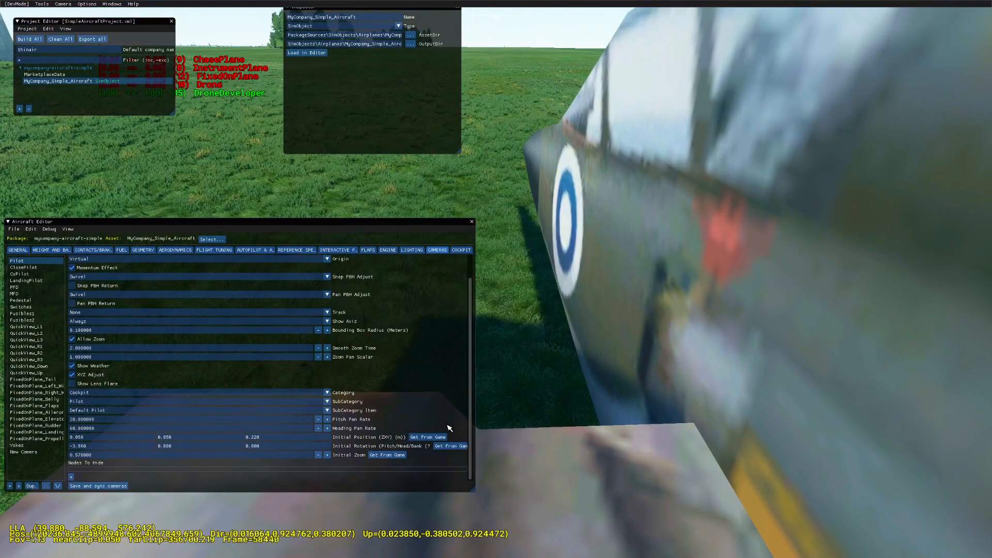
pyautogui.click(428, 438)
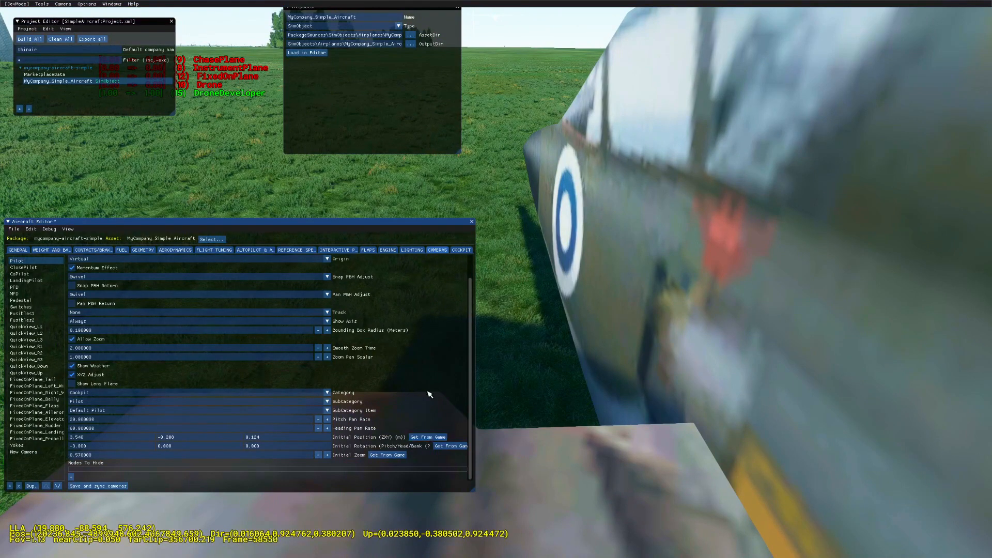
# - Turn off the developer camera, and save and resync the aircraft with its new Pilot camera position
pyautogui.click(63, 5)
pyautogui.click(77, 13)
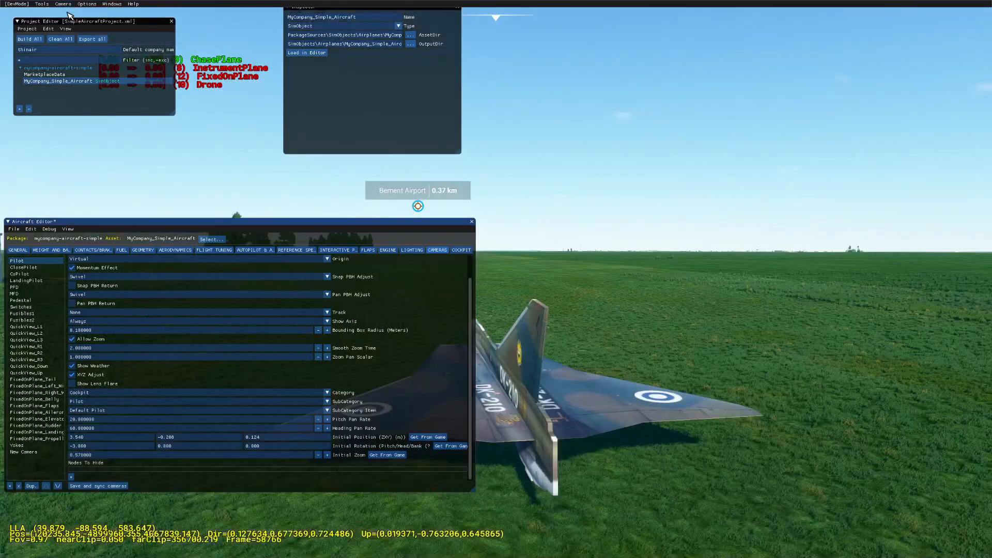
pyautogui.moveTo(14, 221); pyautogui.dragTo(129, 222)
pyautogui.click(129, 231)
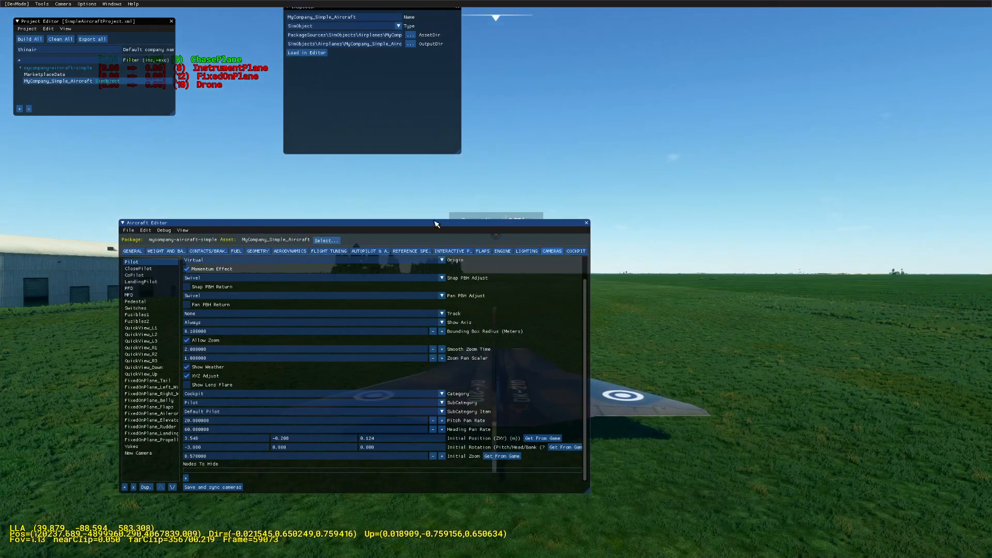
# - Show the aircraft's contact point settings and arrange the editor window so the landing gear is visible from the side
pyautogui.moveTo(436, 223); pyautogui.dragTo(338, 188)
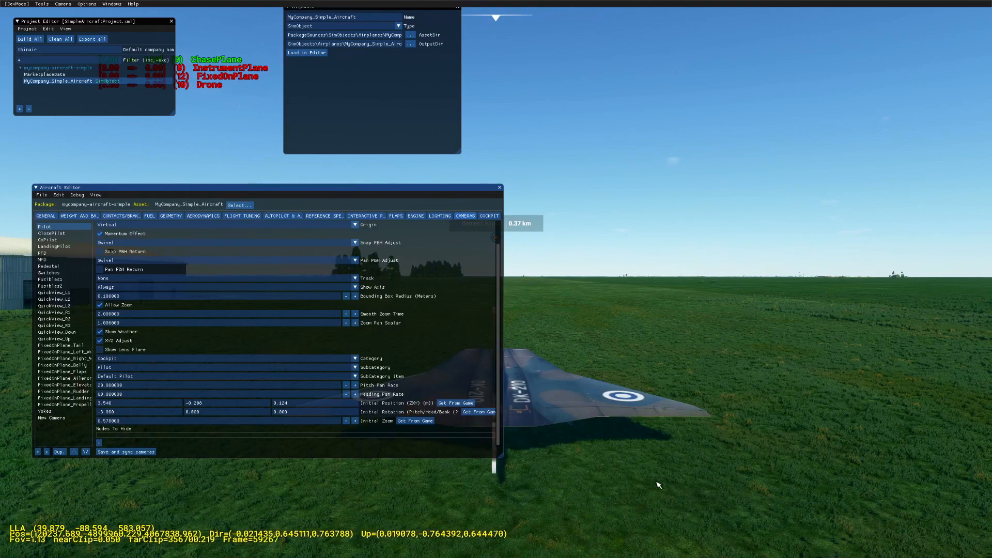
pyautogui.click(676, 484)
pyautogui.moveTo(724, 470); pyautogui.dragTo(626, 472, button='right')
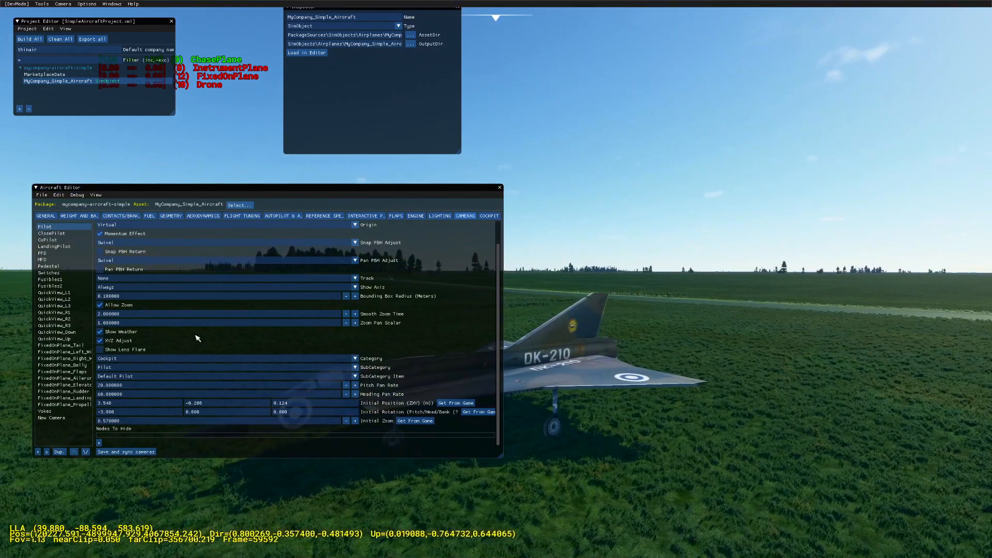
pyautogui.click(77, 239)
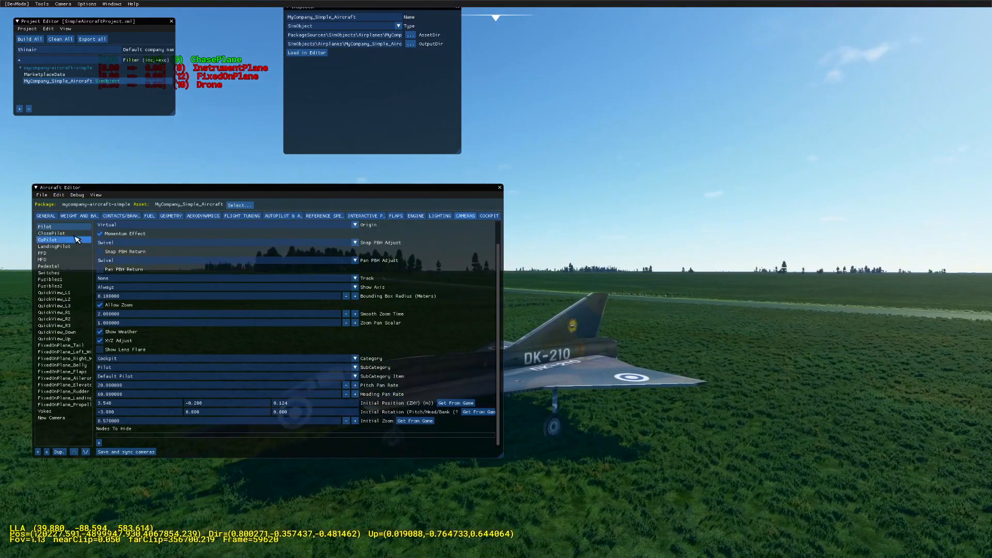
pyautogui.click(111, 216)
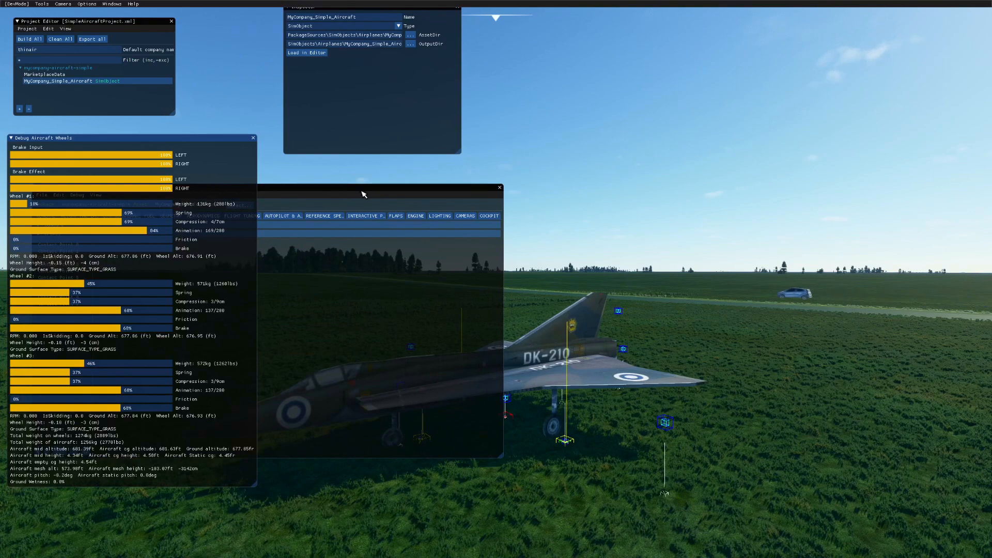
pyautogui.moveTo(355, 190); pyautogui.dragTo(806, 46)
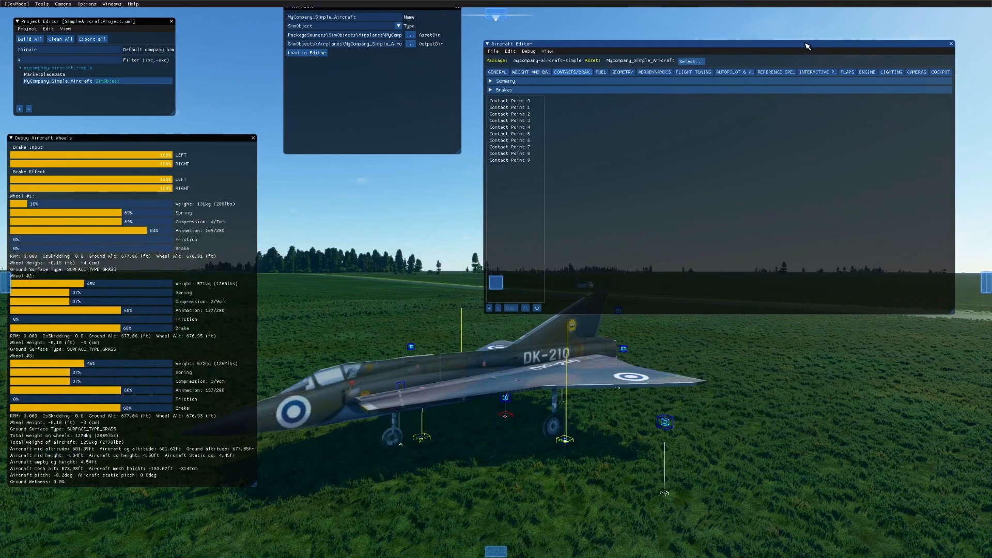
# - Enable the gizmo for Contact Point 0 and move it forward under the nose wheel, to a longitudinal position of about 6.55 ft
pyautogui.click(513, 101)
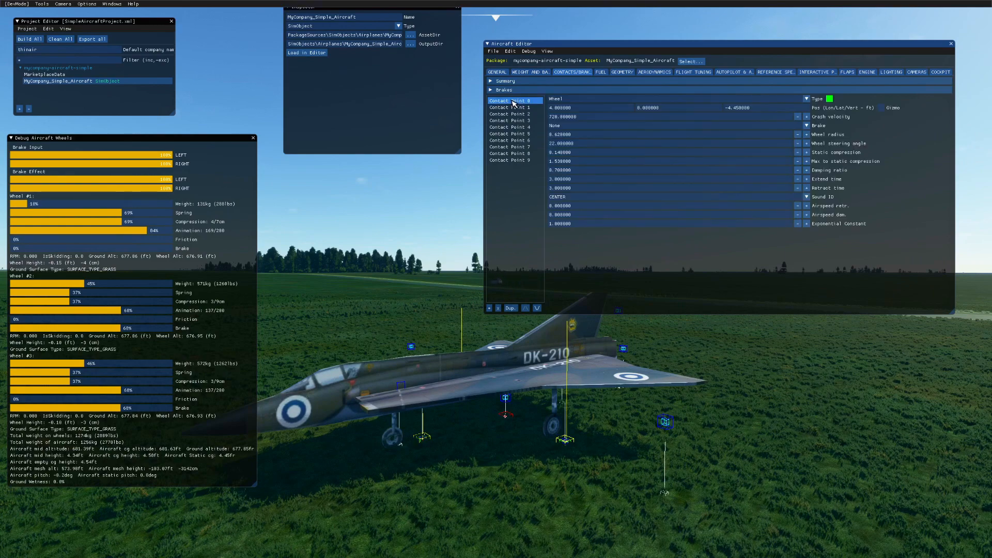
pyautogui.click(881, 108)
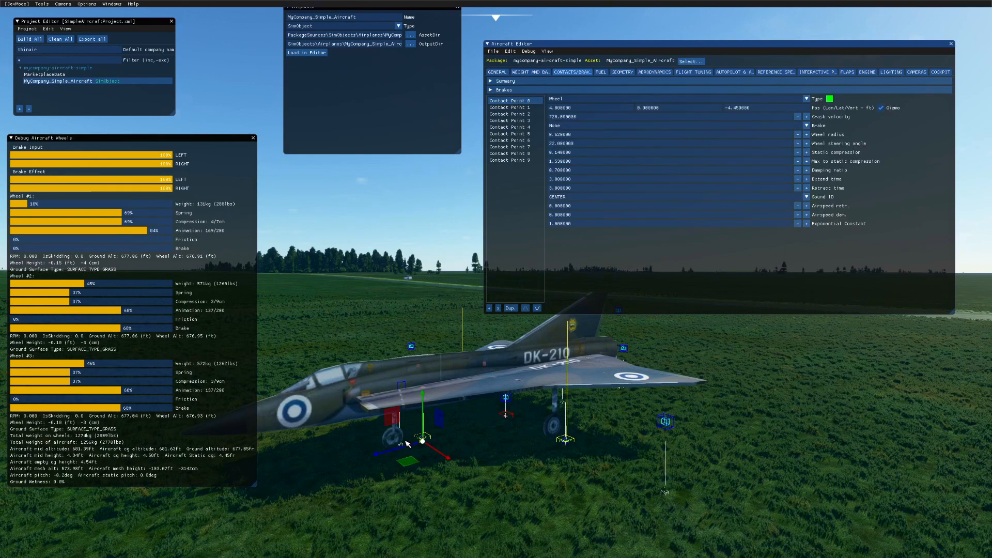
pyautogui.moveTo(399, 449); pyautogui.dragTo(365, 455)
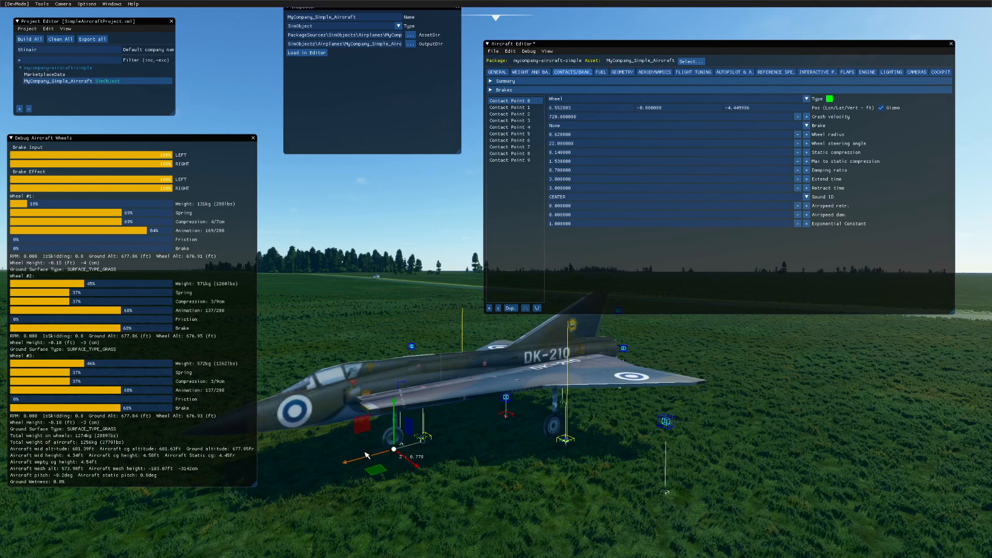
# - Enable the gizmo for Contact Point 1 and move it inward under the left main wheel, to a lateral position of about -5.85 ft
pyautogui.click(510, 107)
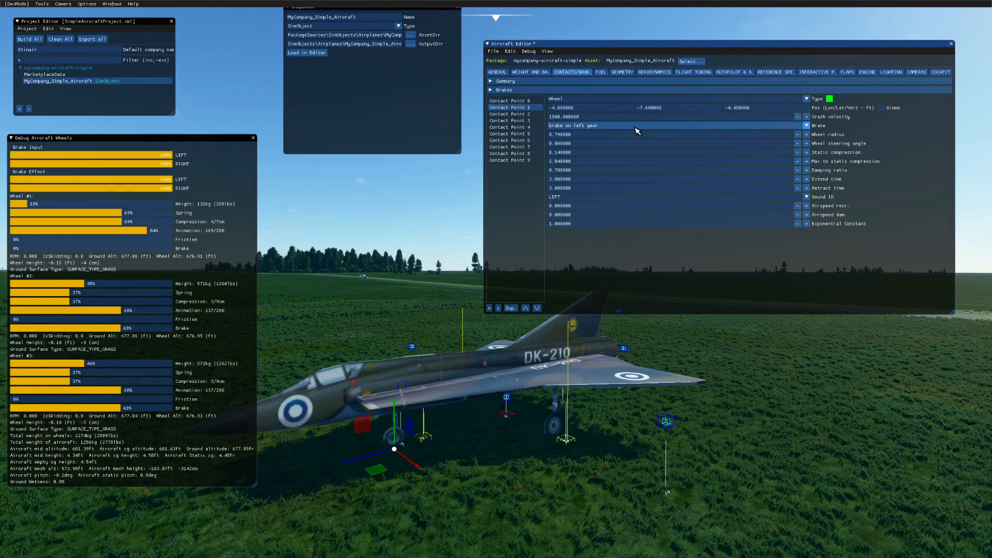
pyautogui.click(881, 108)
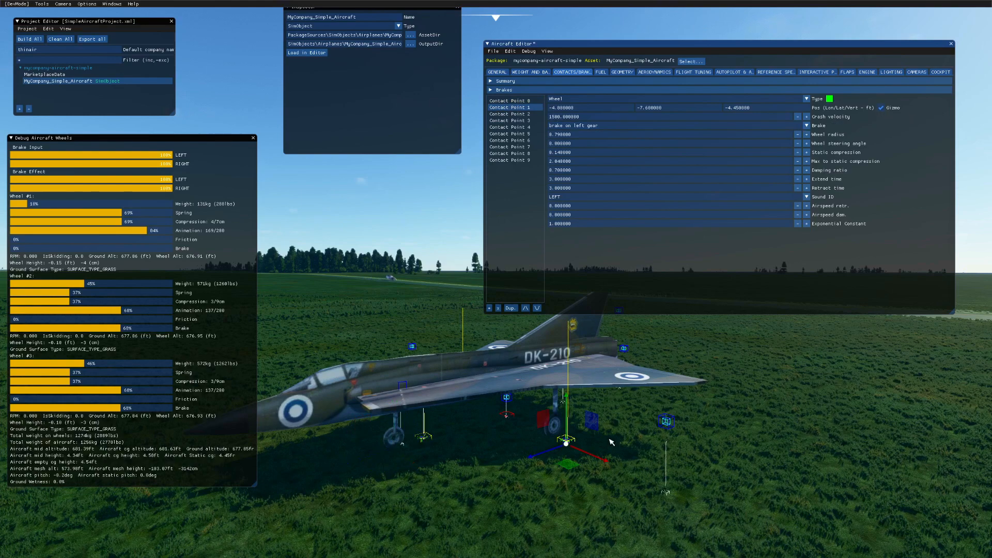
pyautogui.moveTo(603, 461); pyautogui.dragTo(587, 454)
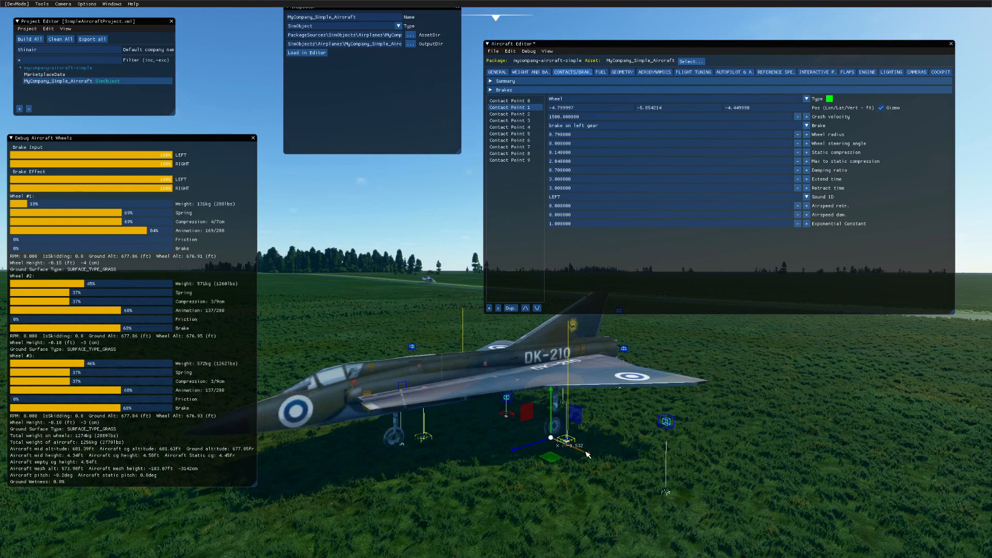
# - Enable the gizmo for Contact Point 2 and move it inward under the right main wheel
pyautogui.click(511, 113)
pyautogui.click(881, 107)
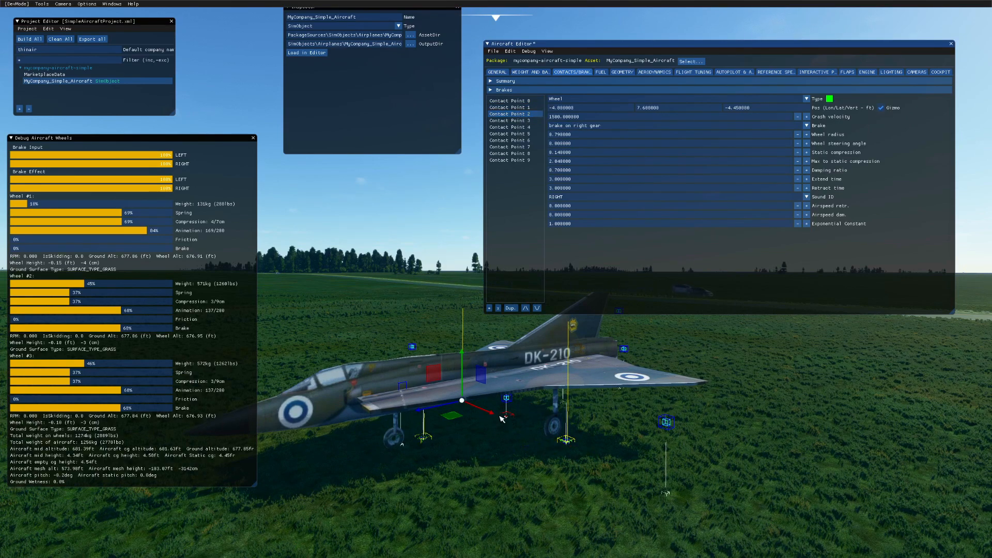
pyautogui.moveTo(493, 472); pyautogui.dragTo(502, 433, button='right')
pyautogui.moveTo(475, 417); pyautogui.dragTo(482, 419)
pyautogui.moveTo(742, 310)
pyautogui.mouseDown(button='right')
pyautogui.moveTo(729, 309)
pyautogui.moveTo(737, 309)
pyautogui.mouseUp(button='right')
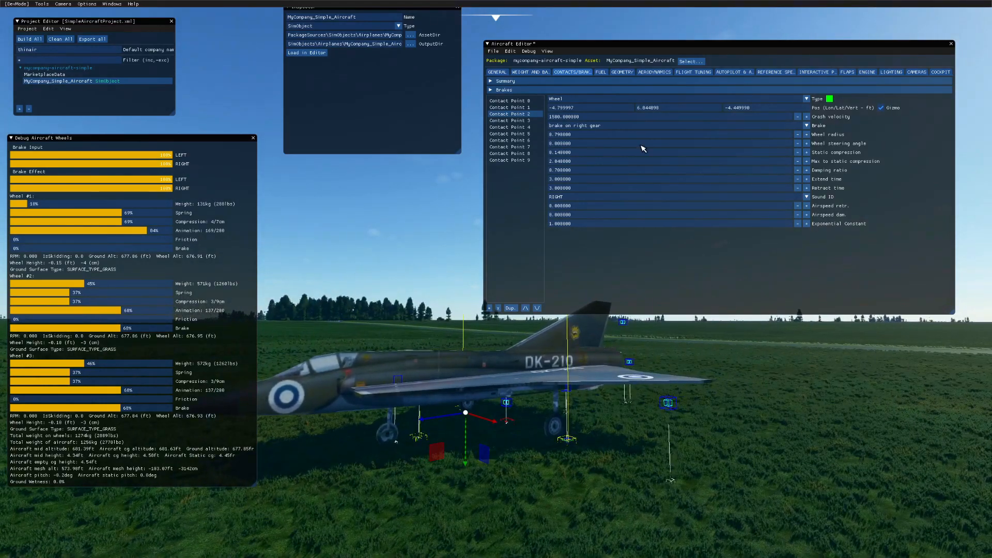
# - Show the gizmos of the left and right wing scrape points, Contact Points 3 and 4, and save and resync the aircraft
pyautogui.click(512, 124)
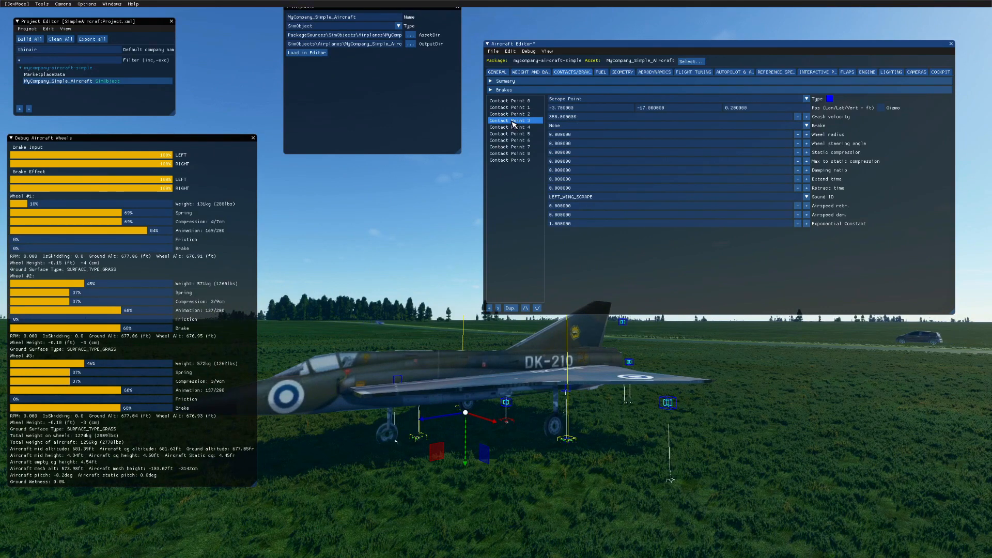
pyautogui.click(881, 108)
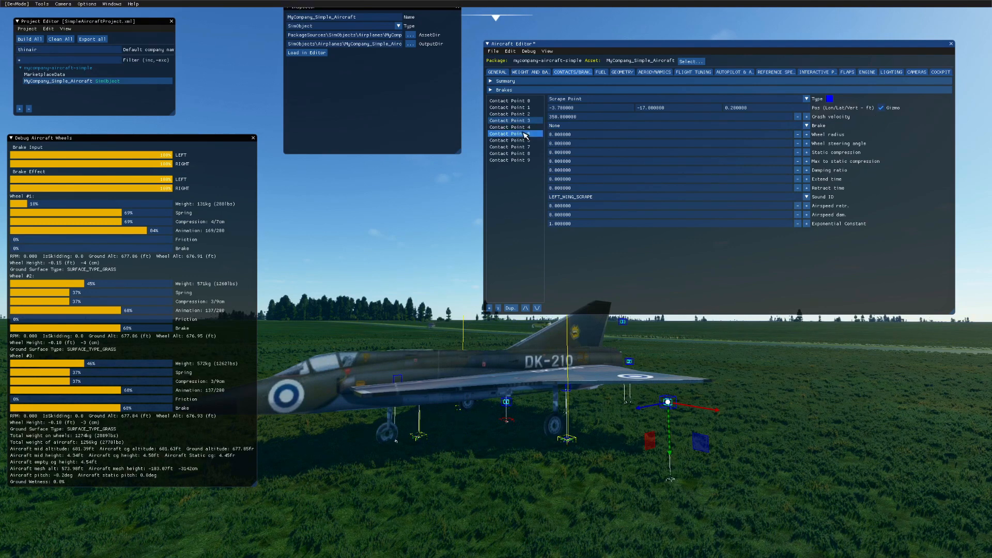
pyautogui.click(509, 127)
pyautogui.click(880, 108)
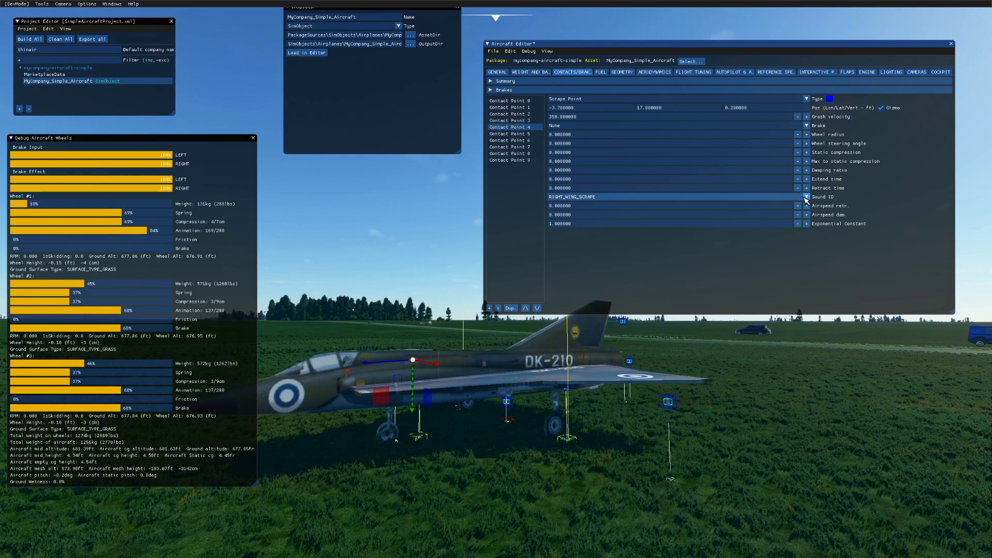
pyautogui.click(493, 51)
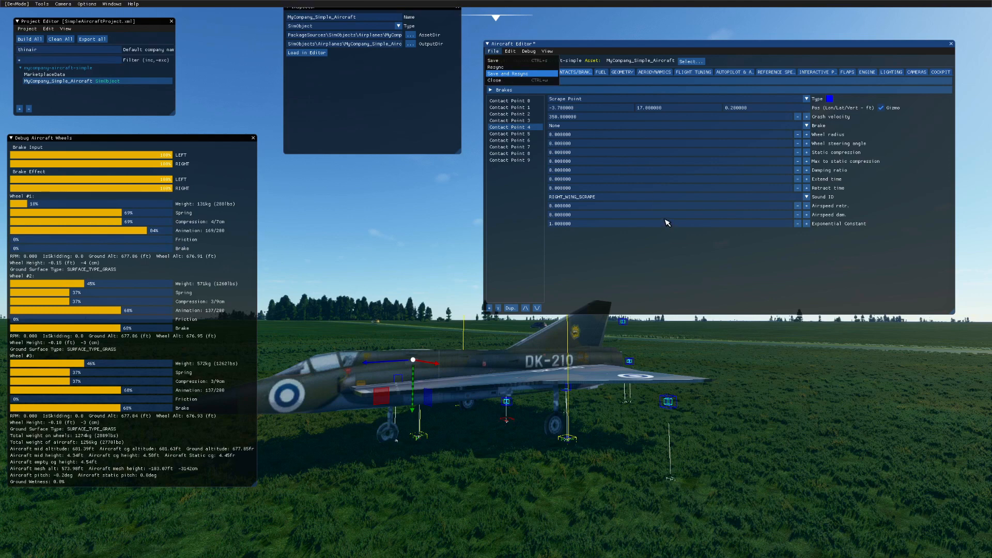
pyautogui.press('Return')
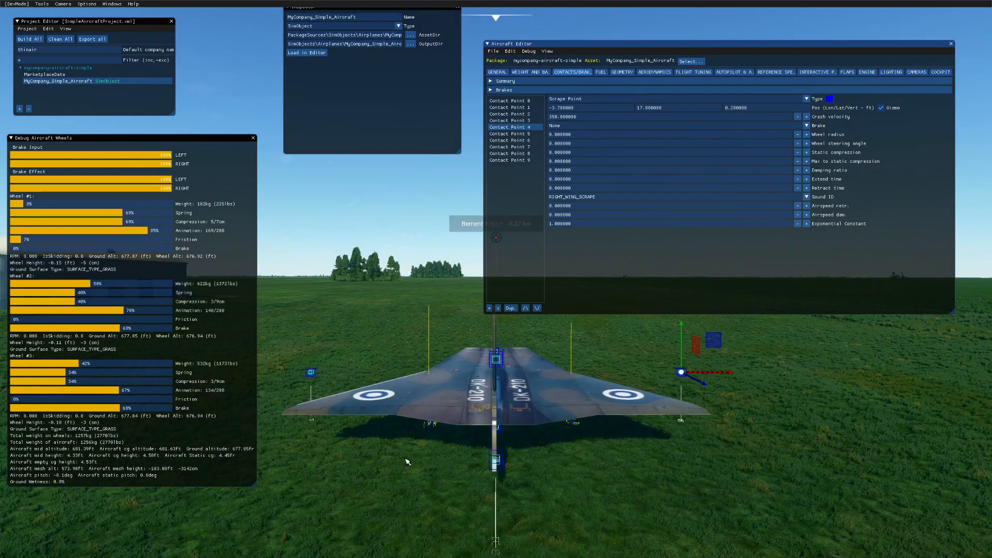
# - Close the Aircraft Editor and reload the aircraft in it, showing its engine settings with the engine debug window moved clear of them
pyautogui.click(951, 44)
pyautogui.moveTo(360, 11); pyautogui.dragTo(270, 30)
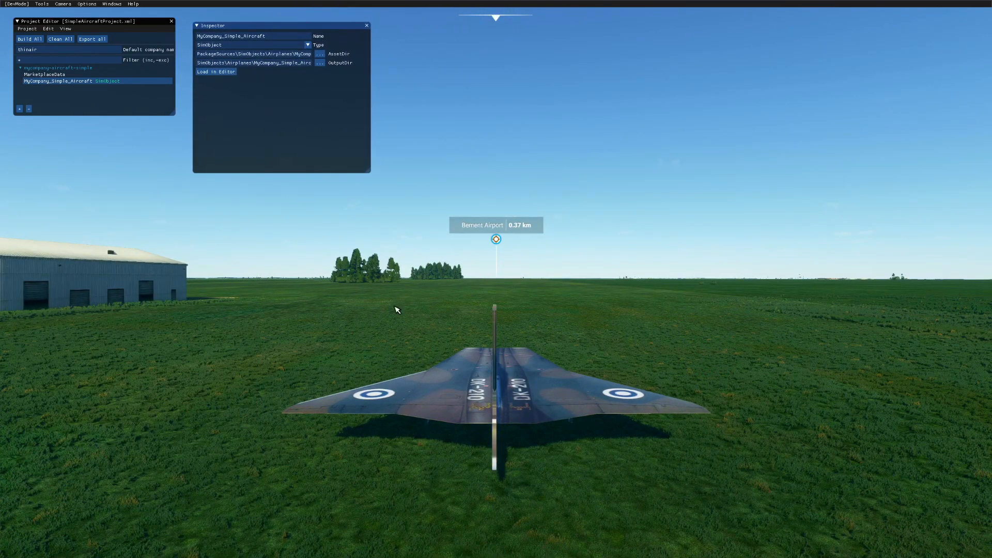
pyautogui.moveTo(254, 31); pyautogui.dragTo(248, 26)
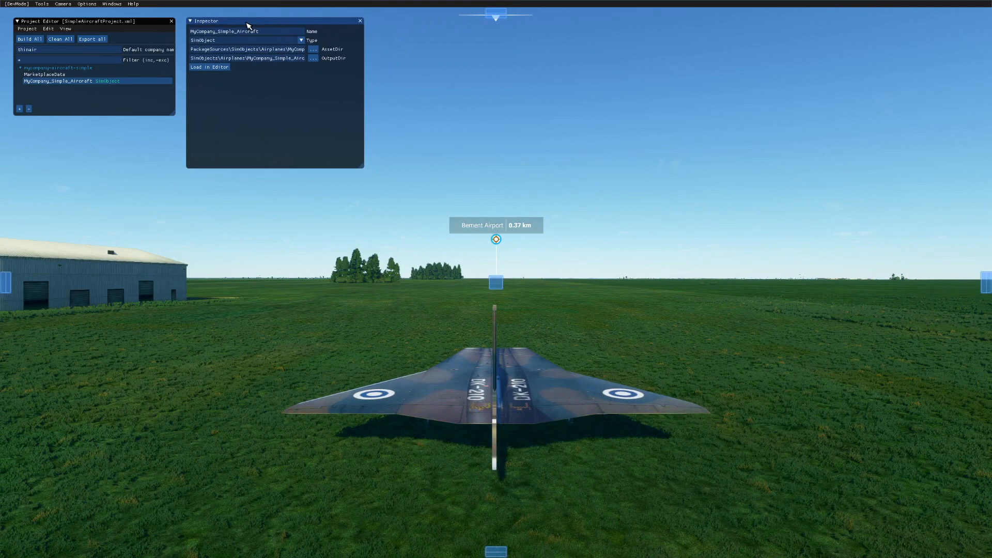
pyautogui.click(213, 67)
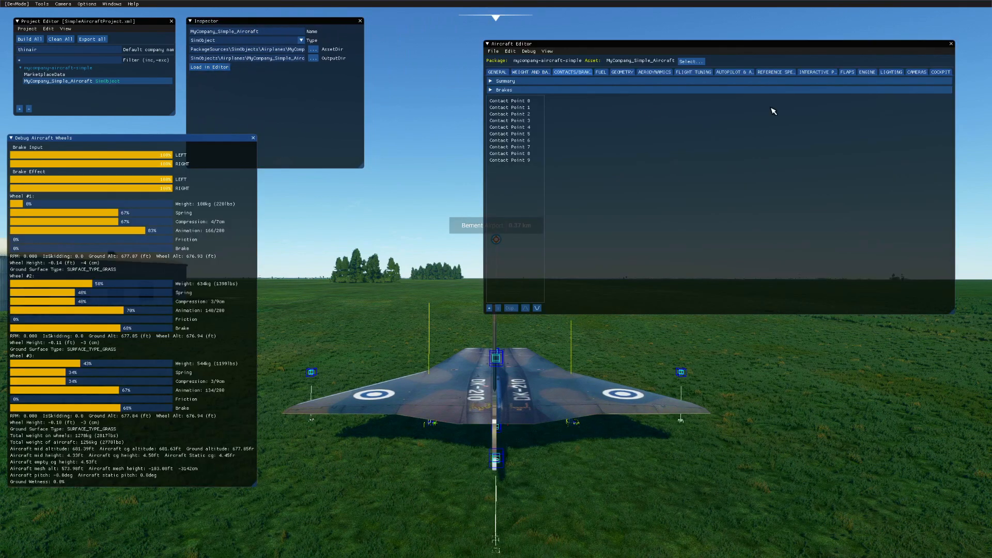
pyautogui.click(866, 71)
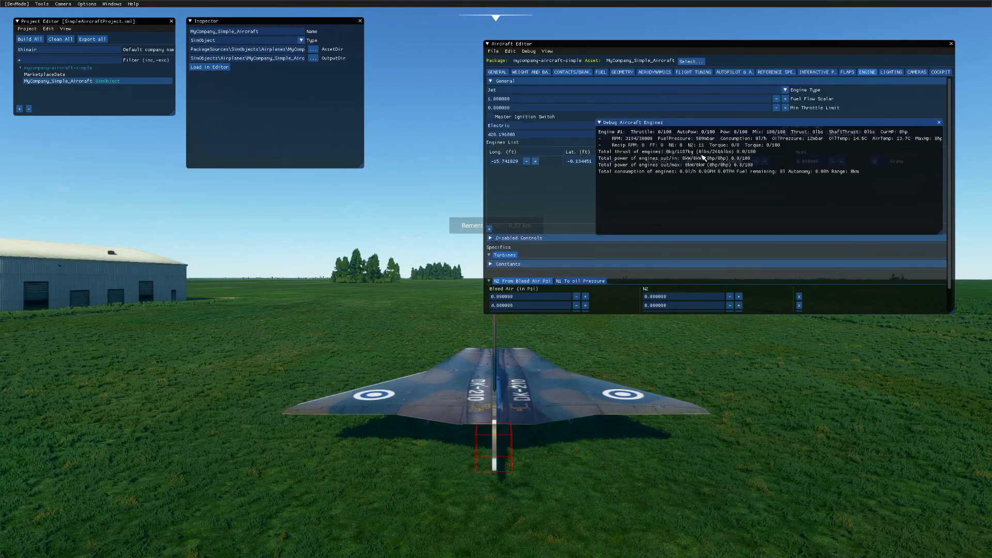
pyautogui.moveTo(714, 126); pyautogui.dragTo(734, 336)
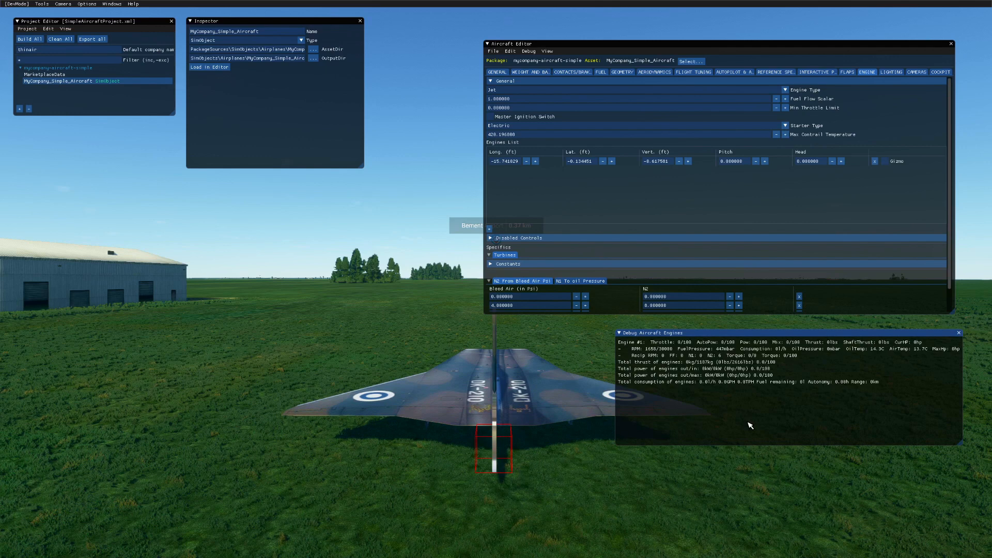
# - Test the jet engine by repeatedly raising and cutting the throttle between idle and full, checking its RPM, fuel and thrust data
pyautogui.press('F3')
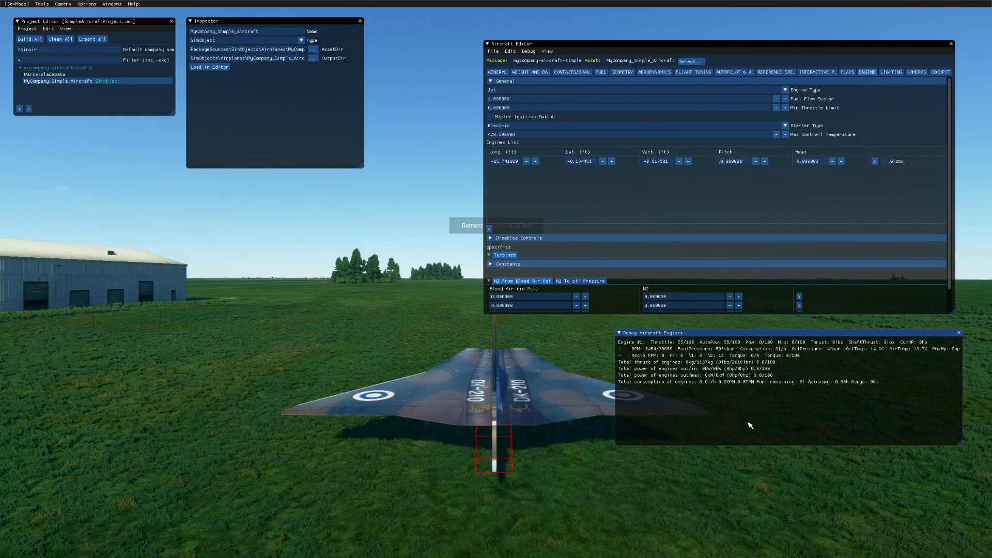
pyautogui.press('F1')
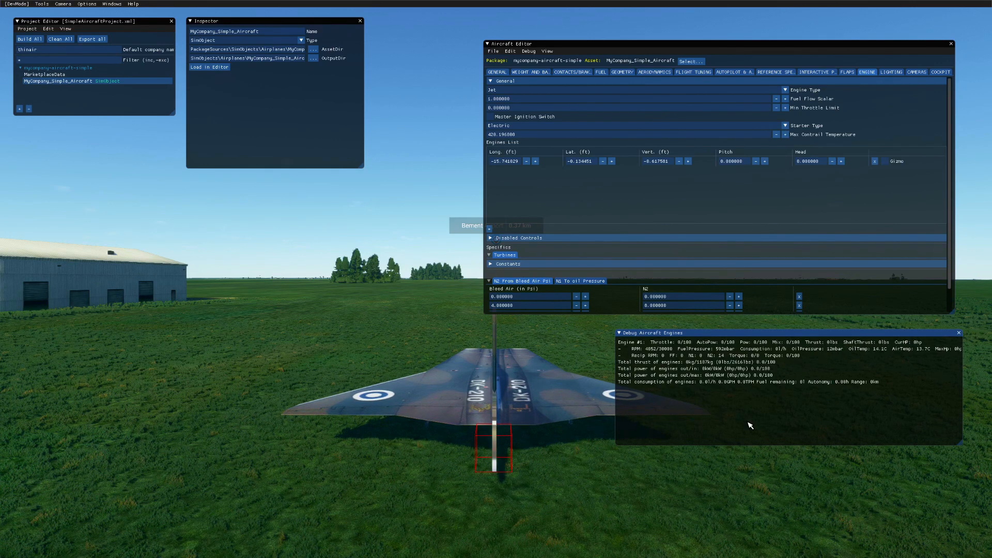
pyautogui.press('F3')
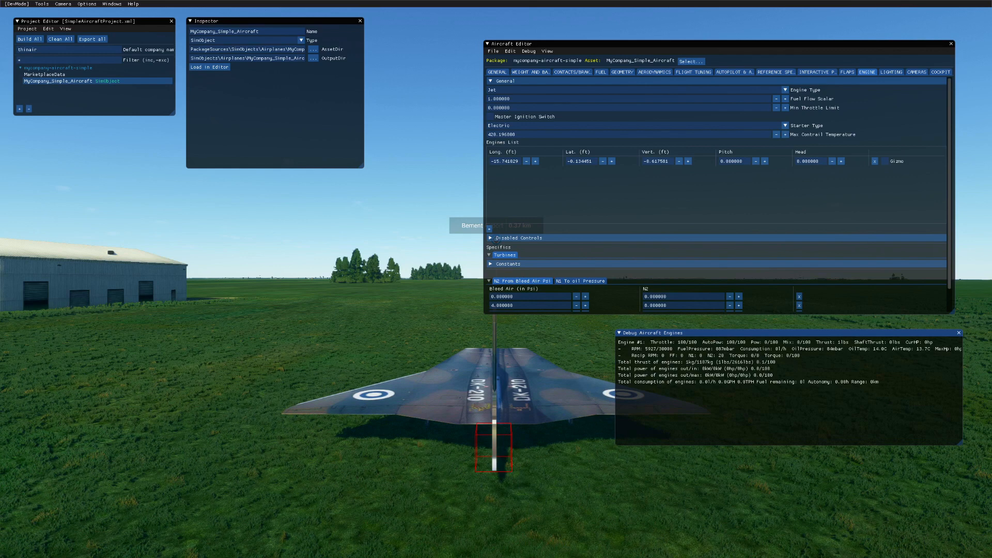
pyautogui.press('F2')
pyautogui.press('F2')
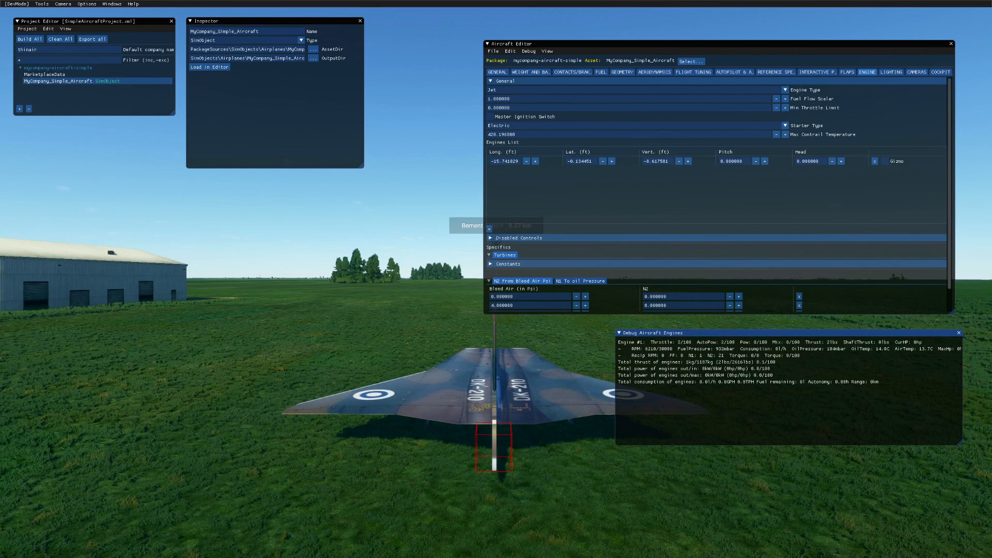
pyautogui.press('F3')
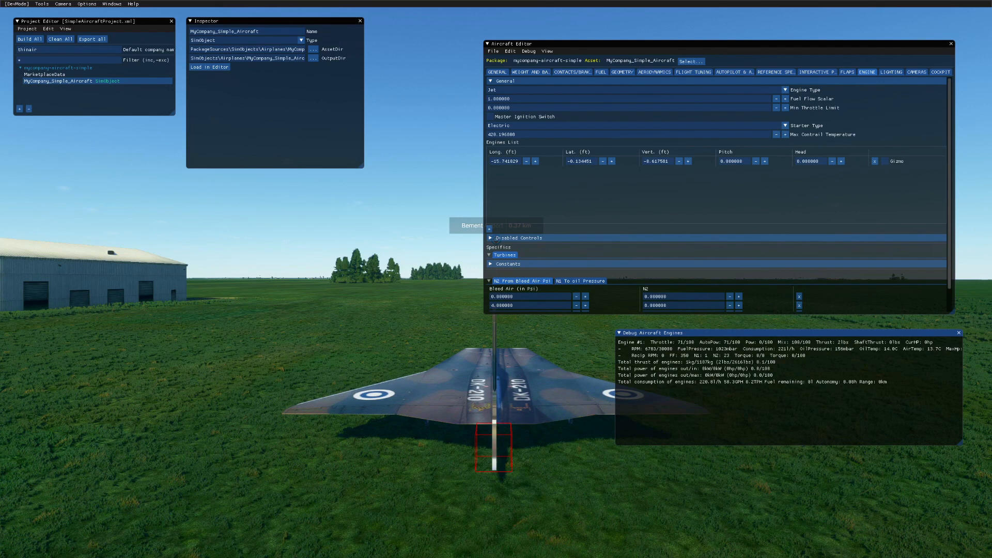
pyautogui.press('F3')
pyautogui.press('F2')
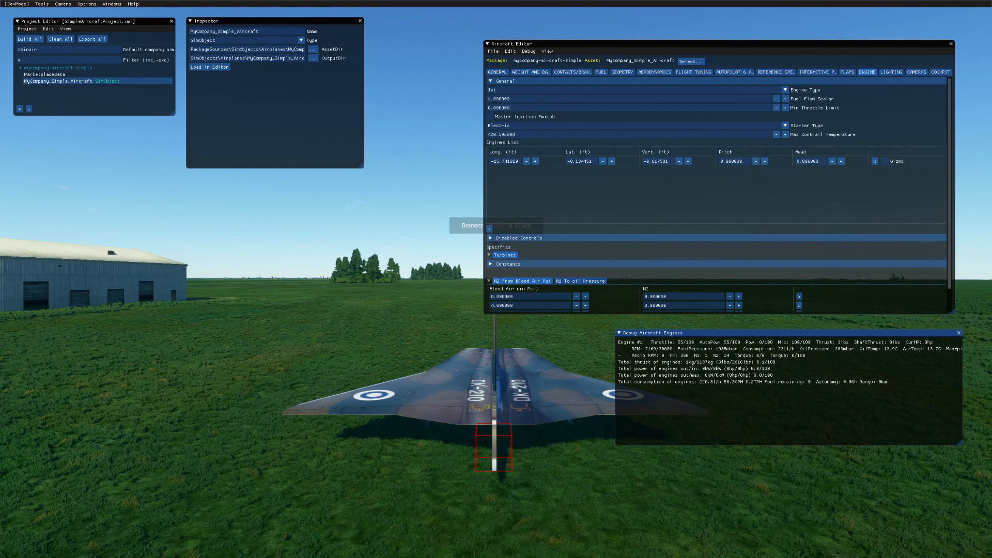
pyautogui.press('F3')
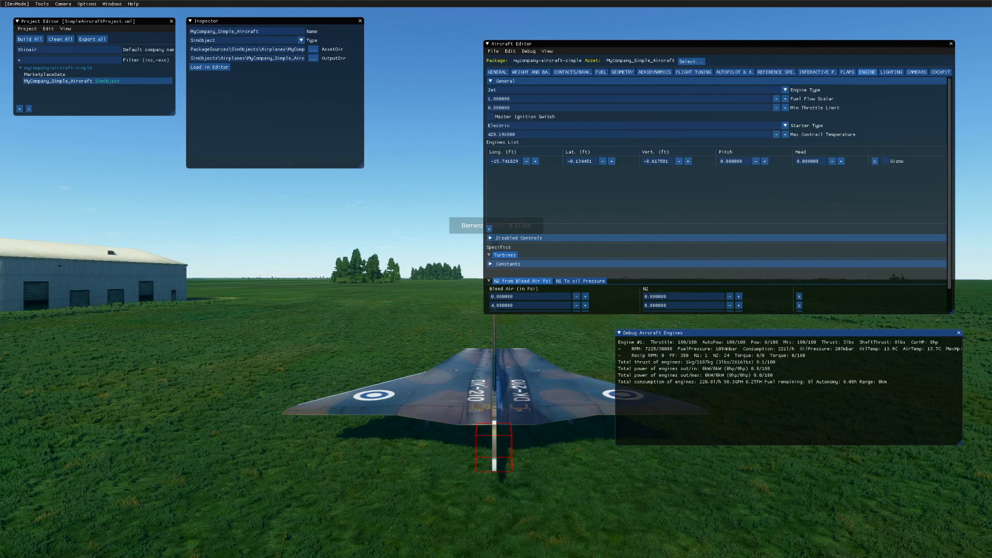
pyautogui.press('F1')
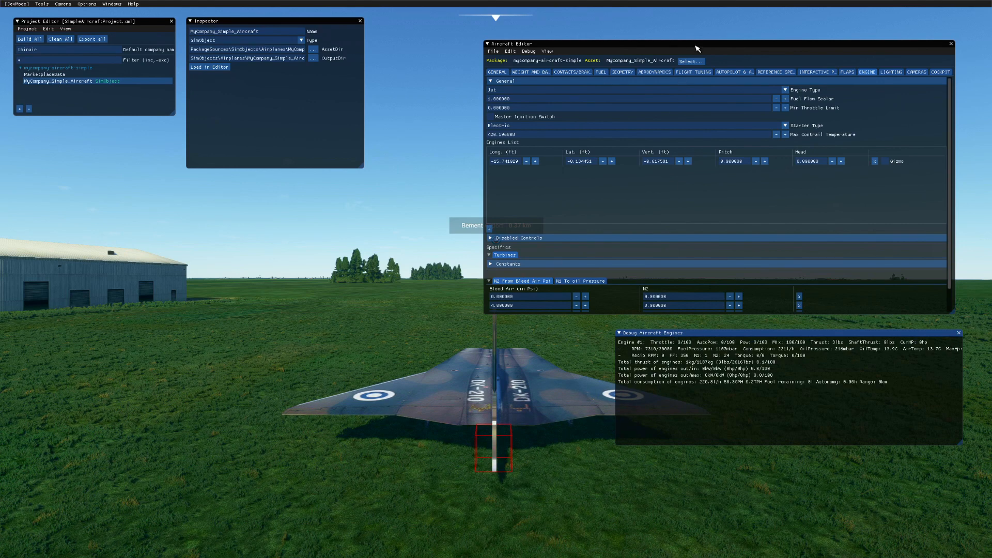
# - Reload Simple Aircraft MyCompany 02 through the Aircraft Selector and move the selector clear of the engine debug data
pyautogui.moveTo(696, 48); pyautogui.dragTo(682, 36)
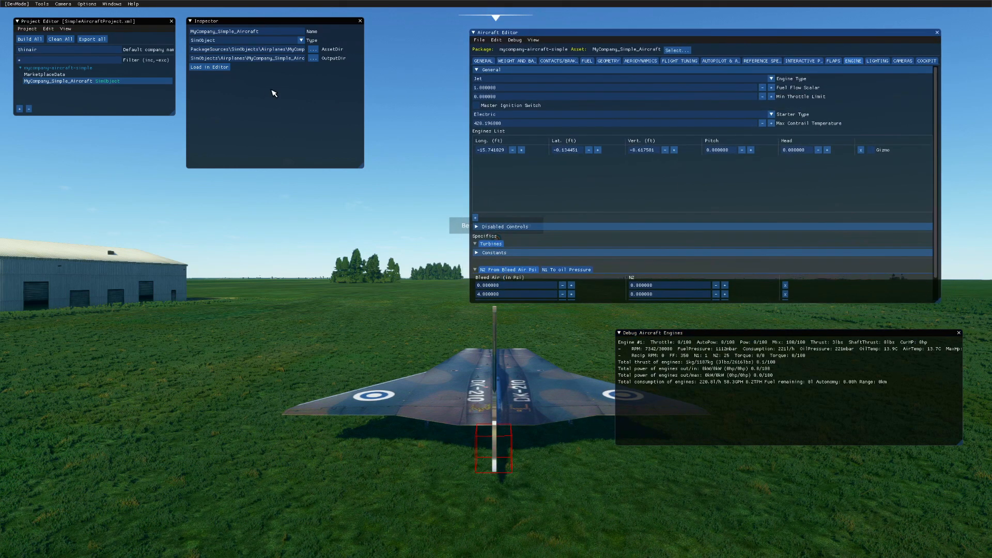
pyautogui.click(113, 4)
pyautogui.click(123, 20)
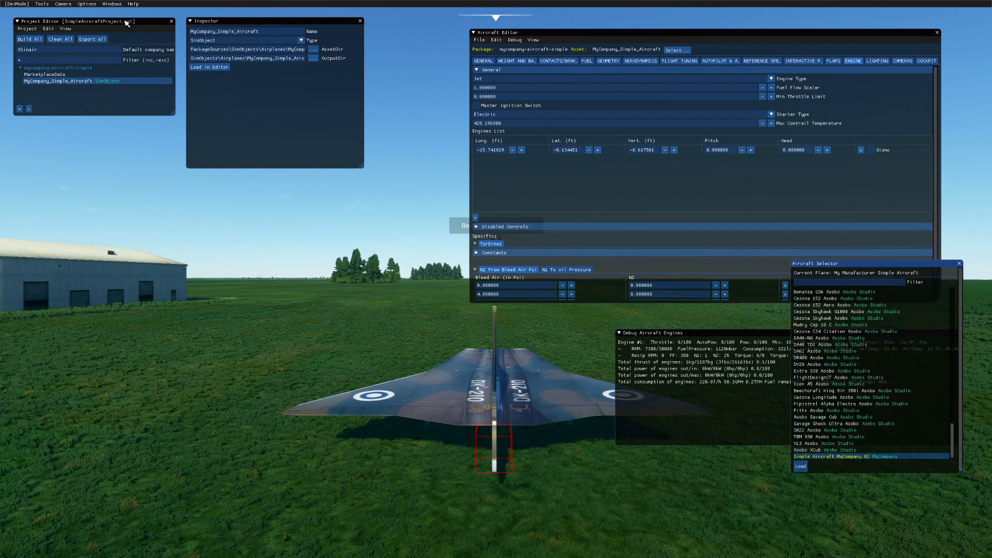
pyautogui.click(800, 467)
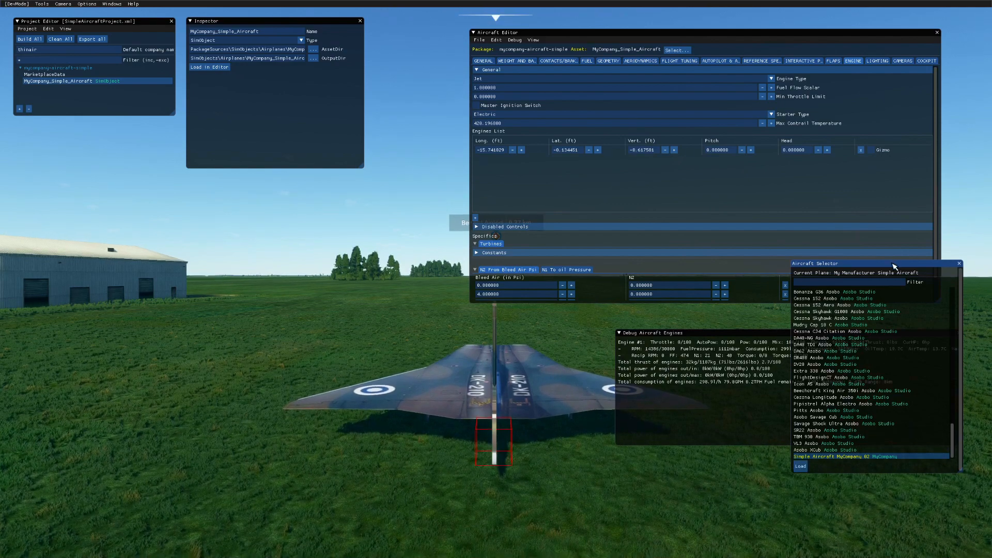
pyautogui.moveTo(896, 267); pyautogui.dragTo(210, 316)
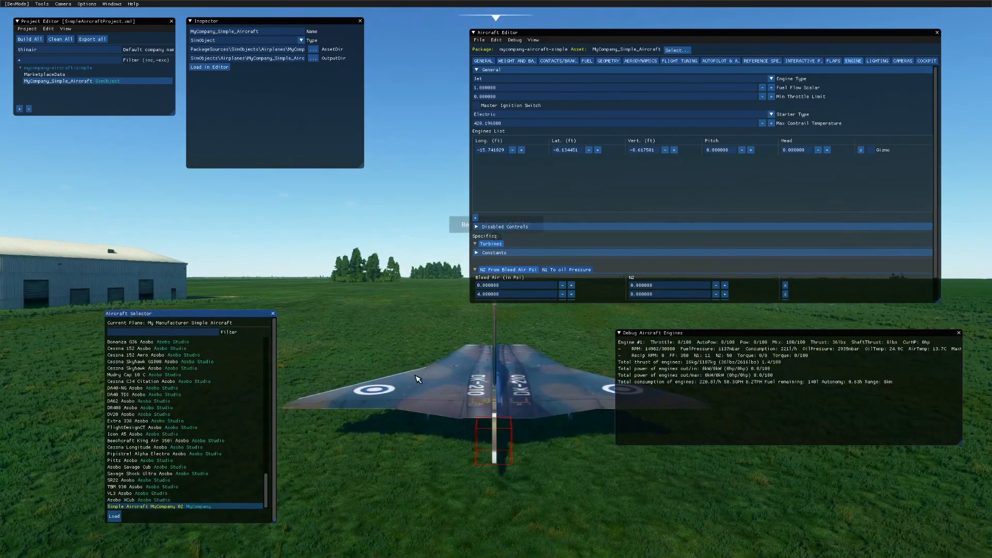